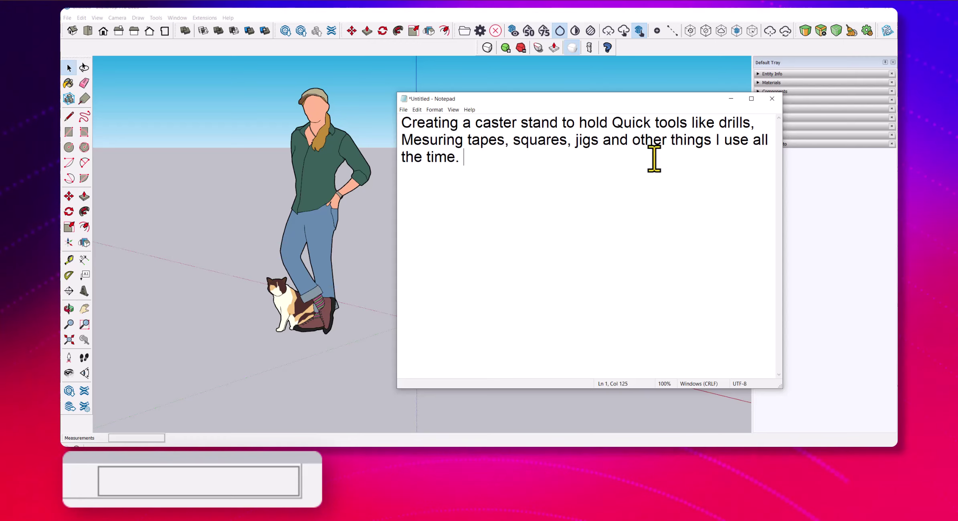
- Close the Notepad project note without saving it
{"action": "left_click", "coordinate": [770, 98]}
{"action": "left_click", "coordinate": [725, 238]}
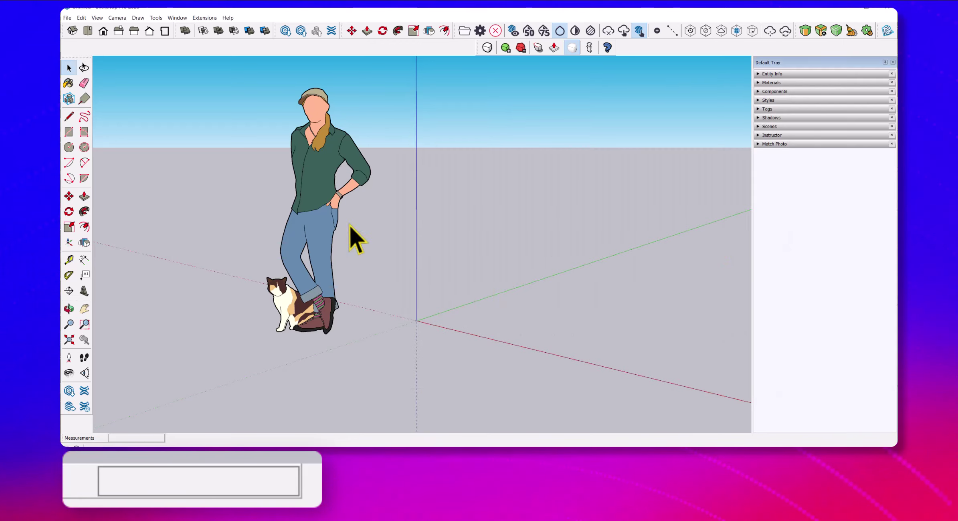
- Draw a 2-foot square face beside the origin with the Line tool
{"action": "left_click", "coordinate": [69, 117]}
{"action": "scroll", "coordinate": [425, 248], "scroll_direction": "up", "scroll_amount": 5}
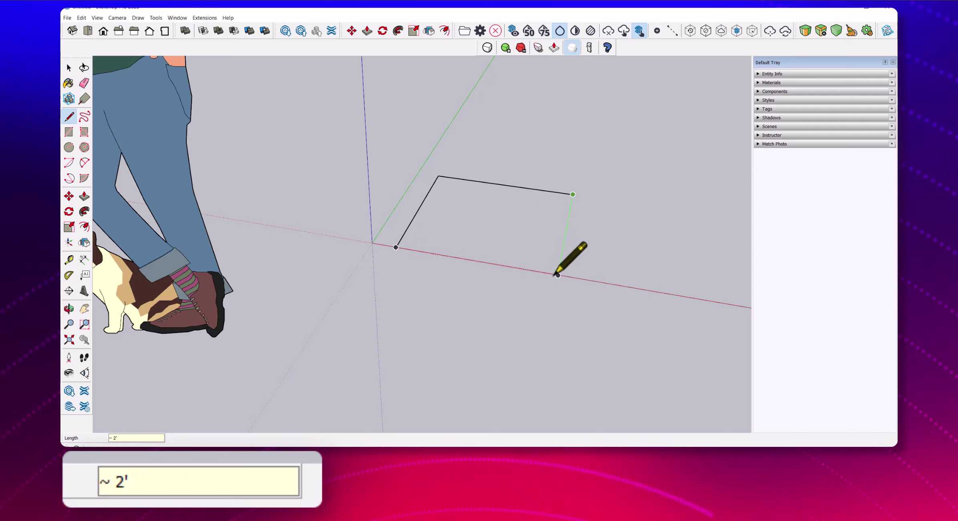
{"action": "type", "text": "2'"}
{"action": "key", "text": "Return"}
{"action": "left_click", "coordinate": [396, 248]}
{"action": "mouse_move", "coordinate": [611, 215]}
{"action": "middle_mouse_down"}
{"action": "mouse_move", "coordinate": [580, 255]}
{"action": "mouse_move", "coordinate": [453, 237]}
{"action": "middle_mouse_up"}
- Push/Pull the square face up into a 3/4-inch-thick board
{"action": "key", "text": "ctrl"}
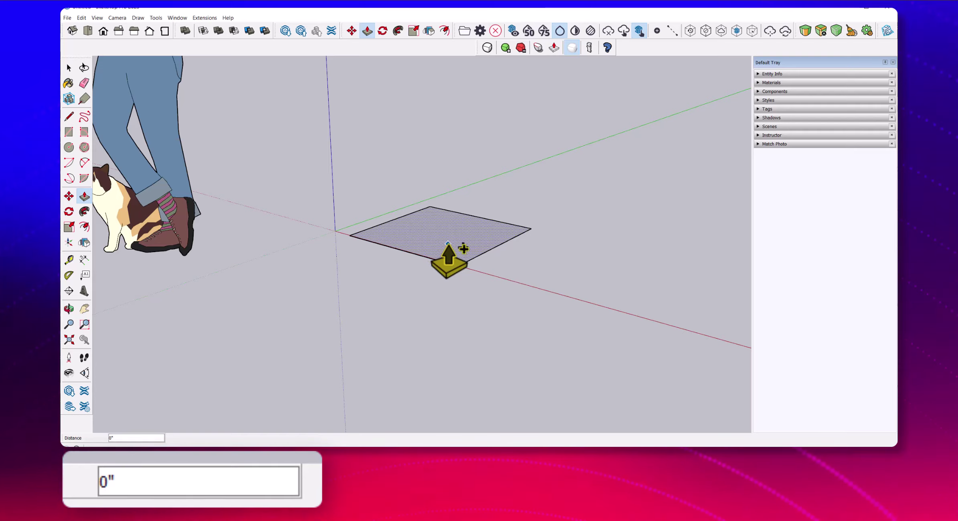
{"action": "type", "text": "4\""}
{"action": "key", "text": "Return"}
{"action": "mouse_move", "coordinate": [574, 280]}
{"action": "middle_mouse_down"}
{"action": "mouse_move", "coordinate": [505, 250]}
{"action": "mouse_move", "coordinate": [569, 248]}
{"action": "mouse_move", "coordinate": [560, 277]}
{"action": "middle_mouse_up"}
- Select the whole board and make it a group
{"action": "key", "text": "space"}
{"action": "left_click_drag", "start_coordinate": [338, 175], "coordinate": [540, 319]}
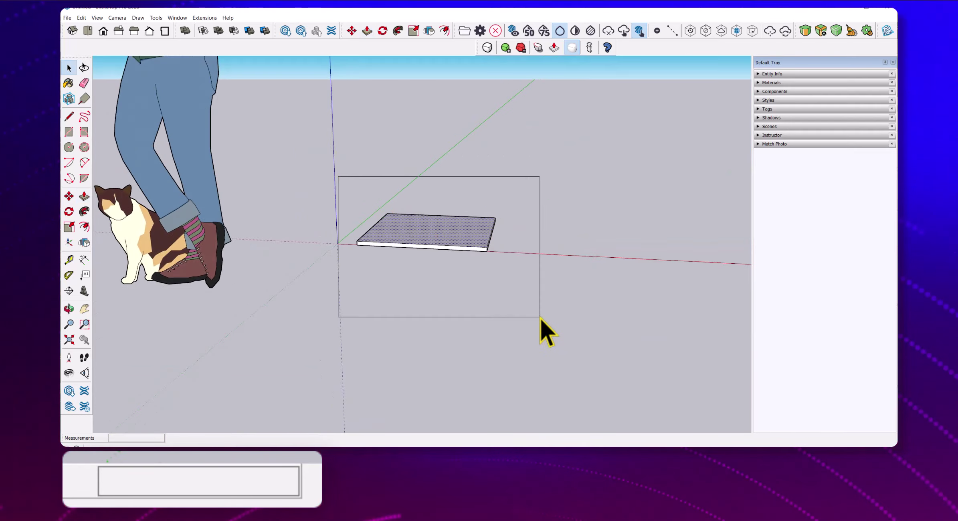
{"action": "right_click", "coordinate": [457, 215]}
{"action": "left_click", "coordinate": [509, 310]}
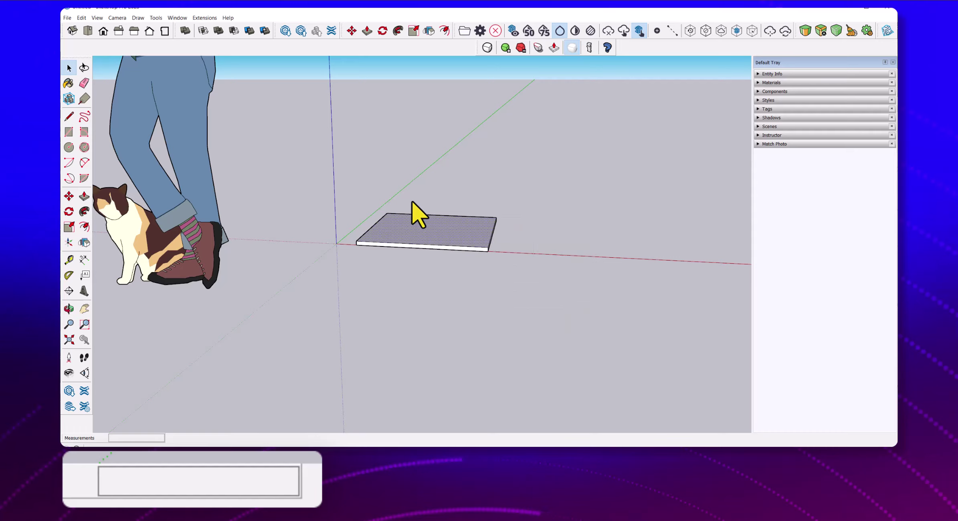
{"action": "key", "text": "Escape"}
- Draw an upright rectangular panel beside the base board
{"action": "left_click", "coordinate": [567, 278]}
{"action": "mouse_move", "coordinate": [567, 278]}
{"action": "middle_mouse_down"}
{"action": "mouse_move", "coordinate": [593, 284]}
{"action": "mouse_move", "coordinate": [103, 184]}
{"action": "middle_mouse_up"}
{"action": "left_click", "coordinate": [69, 132]}
{"action": "left_click", "coordinate": [501, 121]}
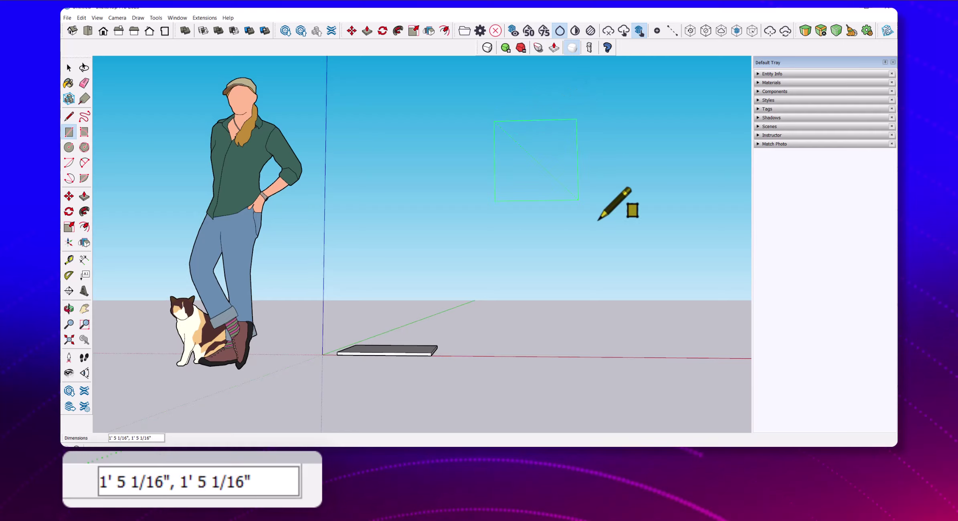
{"action": "left_click", "coordinate": [718, 277]}
{"action": "scroll", "coordinate": [682, 273], "scroll_direction": "up", "scroll_amount": 3}
{"action": "key", "text": "space"}
{"action": "left_click", "coordinate": [508, 159]}
{"action": "mouse_move", "coordinate": [508, 160]}
{"action": "middle_mouse_down"}
{"action": "mouse_move", "coordinate": [511, 188]}
{"action": "mouse_move", "coordinate": [199, 146]}
{"action": "middle_mouse_up"}
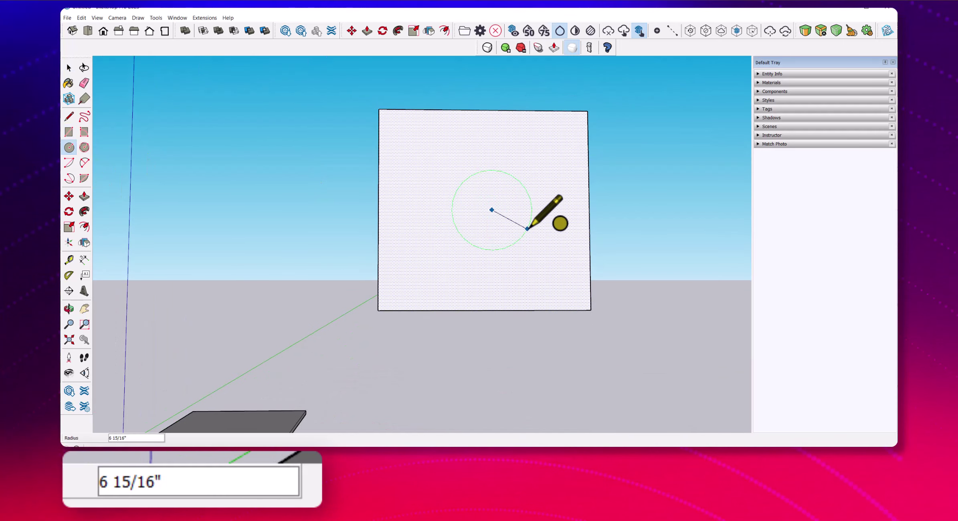
- Draw a wheel circle on the panel and offset a concentric inner circle
{"action": "left_click", "coordinate": [529, 229]}
{"action": "scroll", "coordinate": [424, 188], "scroll_direction": "up", "scroll_amount": 1}
{"action": "key", "text": "space"}
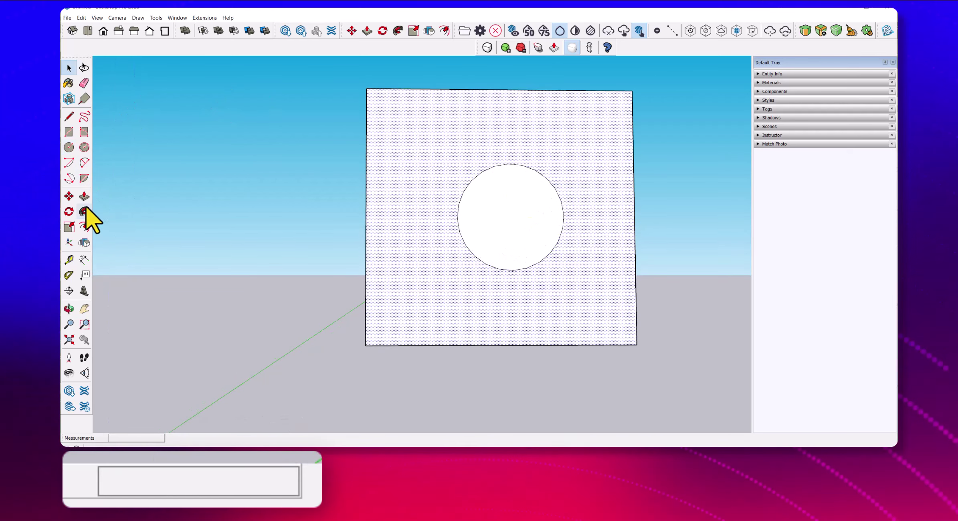
{"action": "key", "text": "space"}
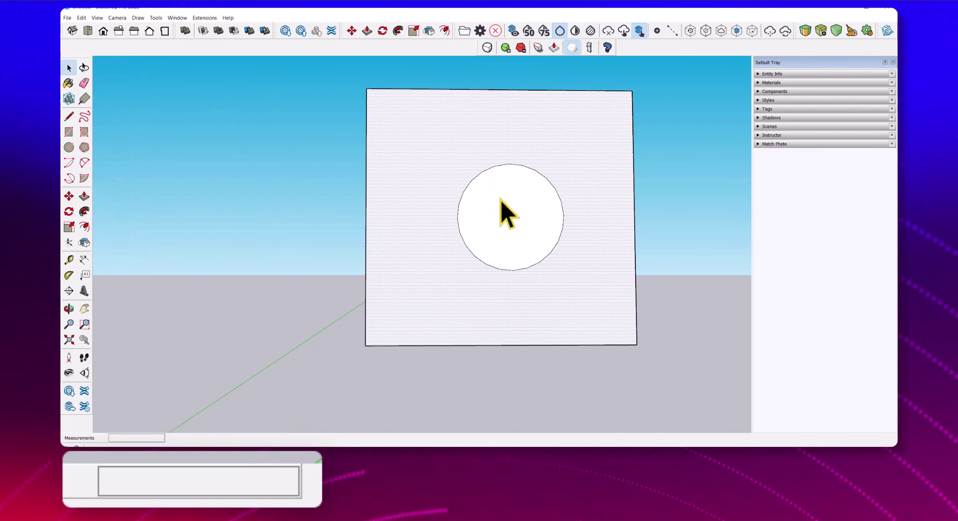
{"action": "left_click", "coordinate": [501, 200]}
{"action": "left_click", "coordinate": [475, 179]}
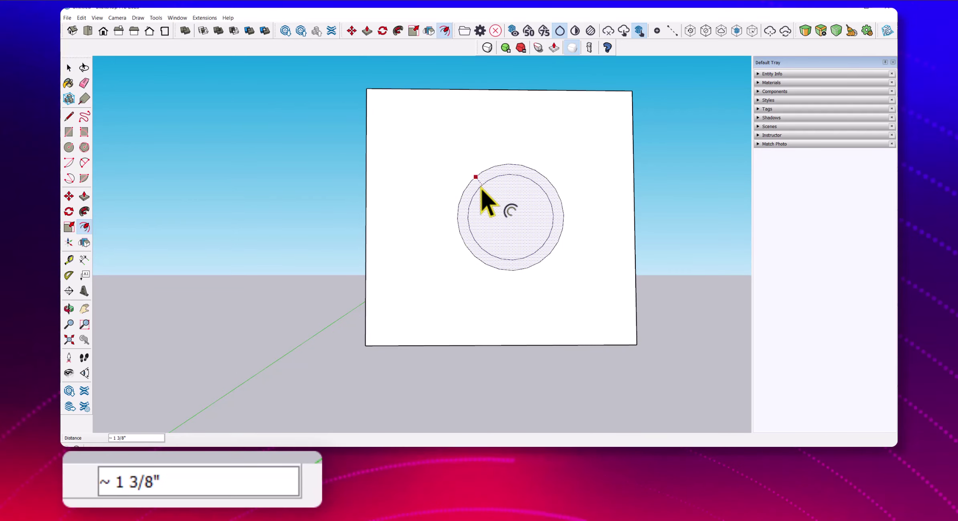
{"action": "left_click", "coordinate": [486, 199]}
- Draw the bracket outline with lines running from the circle centre
{"action": "key", "text": "space"}
{"action": "middle_click_drag", "start_coordinate": [550, 223], "coordinate": [486, 221]}
{"action": "key", "text": "l"}
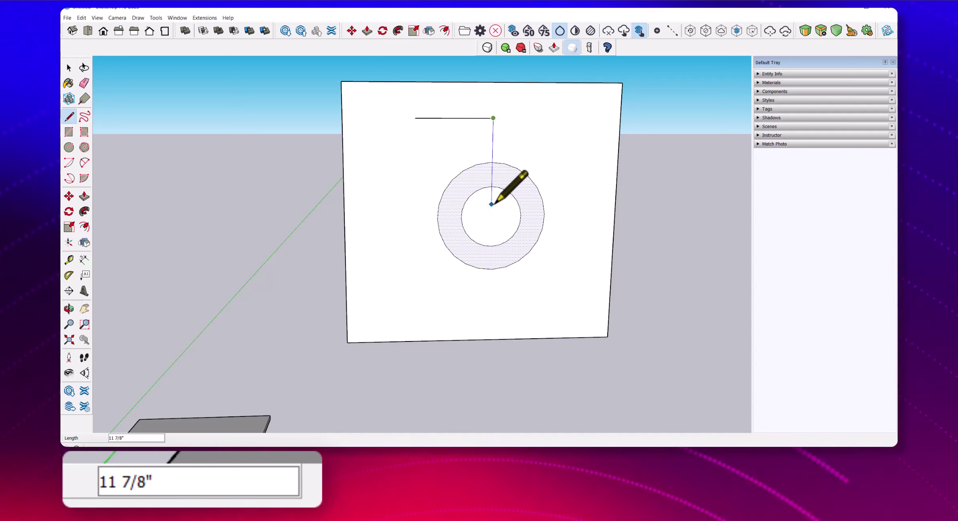
{"action": "left_click", "coordinate": [416, 174]}
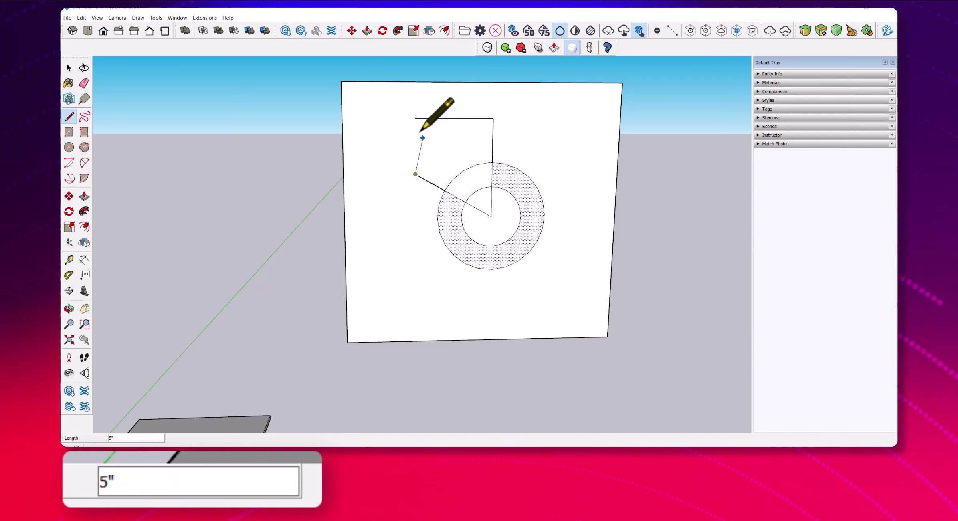
{"action": "left_click", "coordinate": [415, 119]}
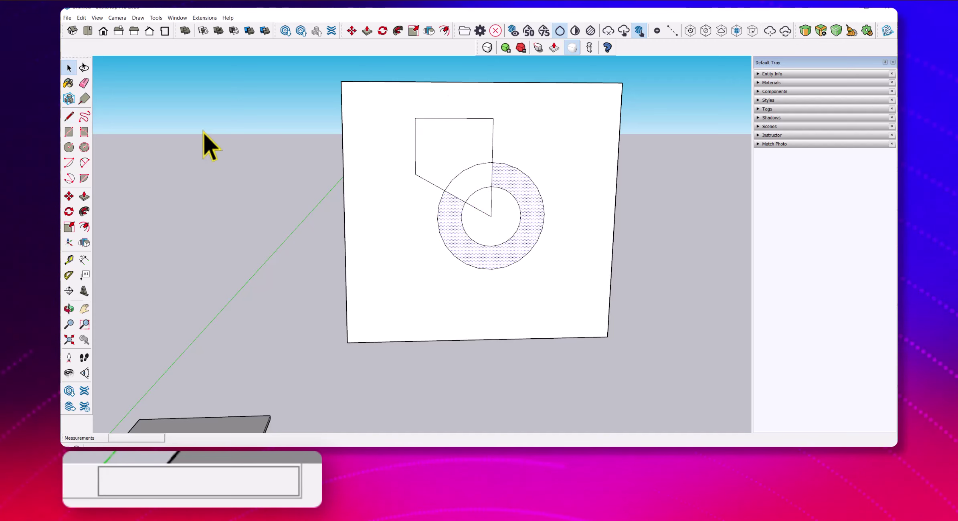
- Add a small 24-sided hub circle at the wheel centre
{"action": "left_click", "coordinate": [491, 216]}
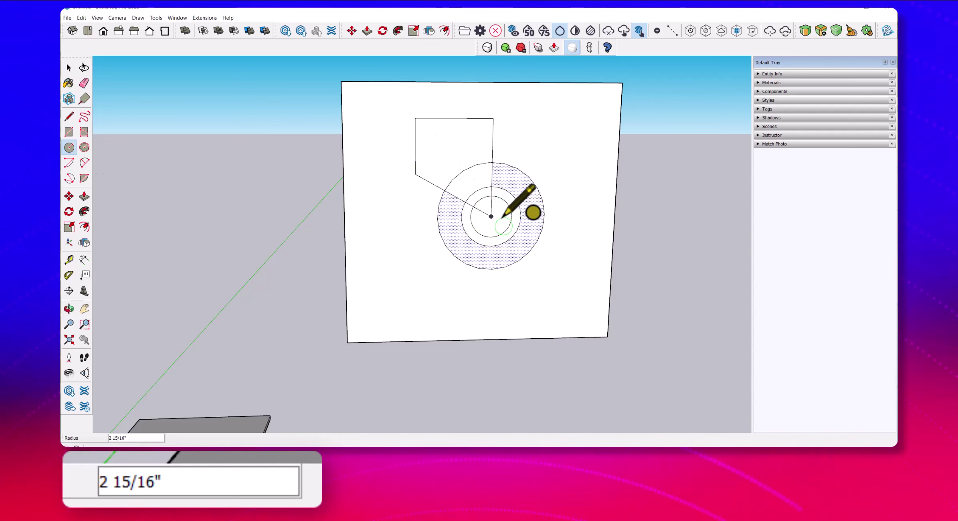
{"action": "left_click", "coordinate": [509, 226]}
{"action": "scroll", "coordinate": [509, 225], "scroll_direction": "up", "scroll_amount": 3}
{"action": "scroll", "coordinate": [488, 216], "scroll_direction": "up", "scroll_amount": 2}
{"action": "key", "text": "space"}
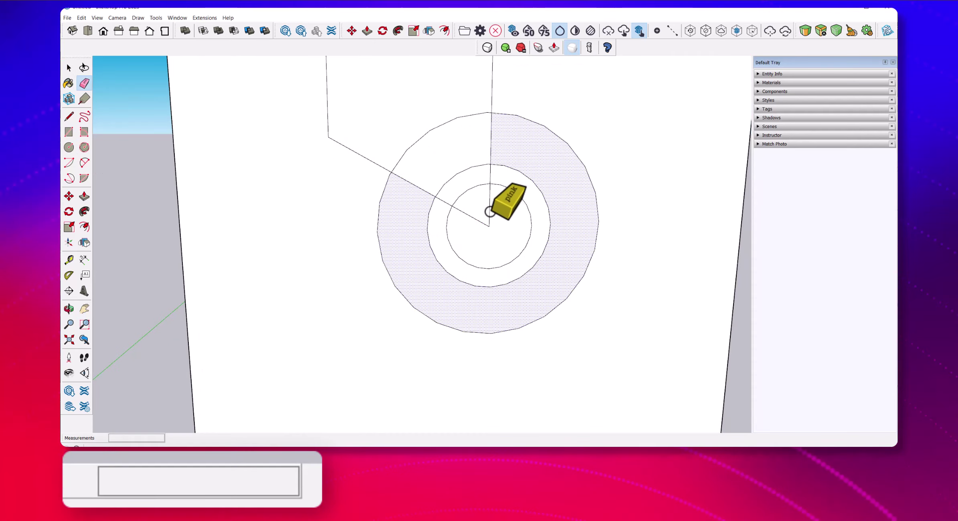
- Erase the stray lines inside the inner circle and the backing panel's edges
{"action": "mouse_move", "coordinate": [490, 213]}
{"action": "left_mouse_down"}
{"action": "mouse_move", "coordinate": [455, 203]}
{"action": "mouse_move", "coordinate": [438, 161]}
{"action": "left_mouse_up"}
{"action": "scroll", "coordinate": [503, 243], "scroll_direction": "down", "scroll_amount": 4}
{"action": "scroll", "coordinate": [504, 243], "scroll_direction": "down", "scroll_amount": 2}
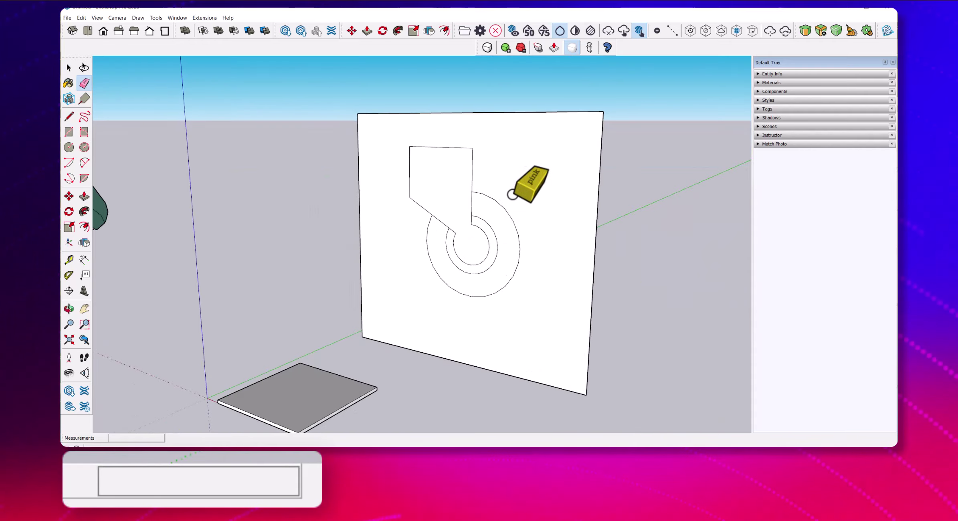
{"action": "key", "text": "space"}
{"action": "middle_click_drag", "start_coordinate": [509, 229], "coordinate": [594, 252]}
{"action": "left_click", "coordinate": [519, 240]}
{"action": "scroll", "coordinate": [554, 285], "scroll_direction": "up", "scroll_amount": 1}
{"action": "scroll", "coordinate": [508, 241], "scroll_direction": "down", "scroll_amount": 2}
{"action": "scroll", "coordinate": [510, 240], "scroll_direction": "up", "scroll_amount": 2}
{"action": "key", "text": "e"}
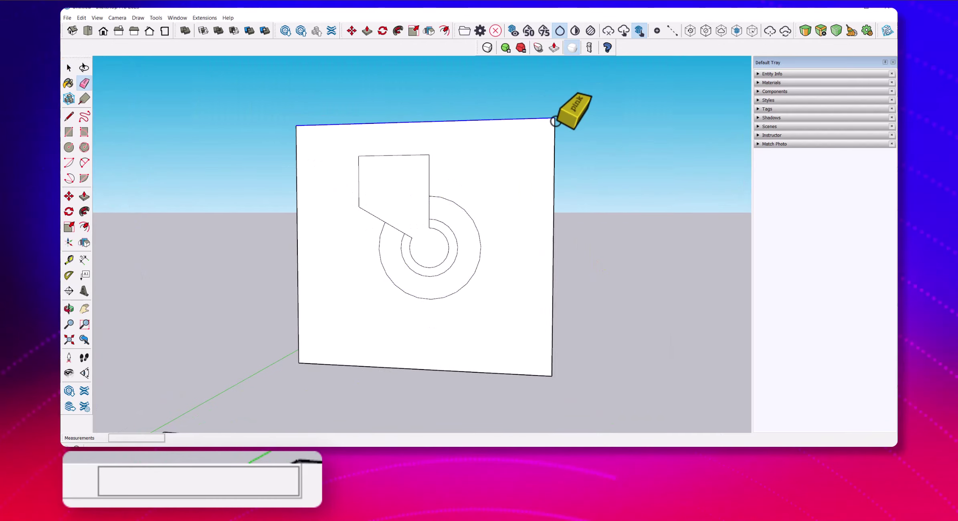
{"action": "left_click_drag", "start_coordinate": [558, 122], "coordinate": [239, 390]}
{"action": "scroll", "coordinate": [552, 289], "scroll_direction": "up", "scroll_amount": 1}
{"action": "scroll", "coordinate": [478, 278], "scroll_direction": "up", "scroll_amount": 3}
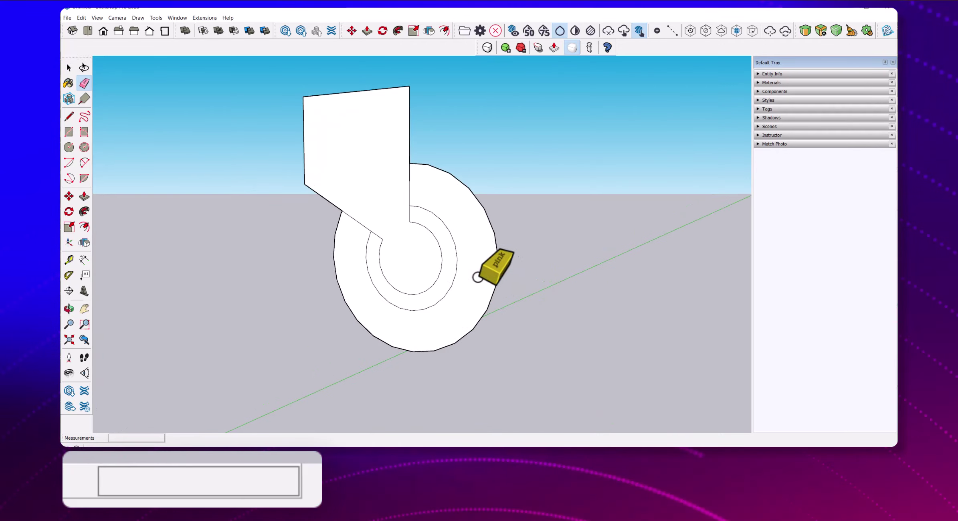
- Extrude the wheel ring into a cylinder and Ctrl+Push/Pull the bracket plate 13/16 inch
{"action": "left_click_drag", "start_coordinate": [484, 274], "coordinate": [533, 277]}
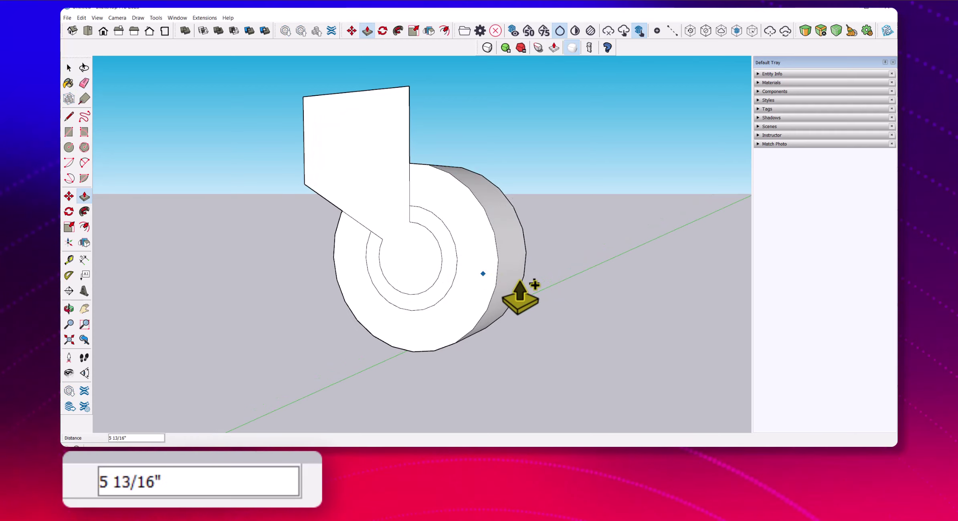
{"action": "mouse_move", "coordinate": [531, 294]}
{"action": "middle_mouse_down"}
{"action": "mouse_move", "coordinate": [443, 380]}
{"action": "mouse_move", "coordinate": [532, 331]}
{"action": "middle_mouse_up"}
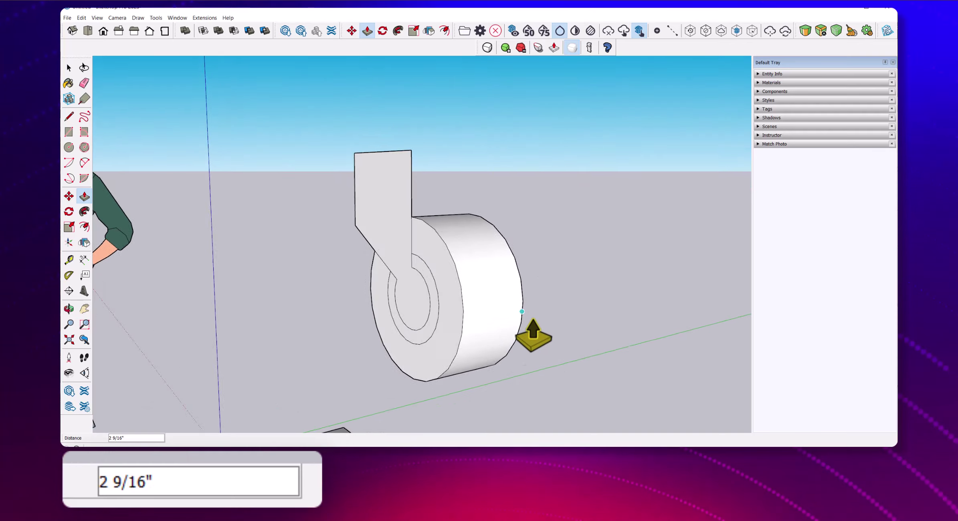
{"action": "key", "text": "space"}
{"action": "scroll", "coordinate": [383, 205], "scroll_direction": "up", "scroll_amount": 3}
{"action": "scroll", "coordinate": [369, 205], "scroll_direction": "up", "scroll_amount": 2}
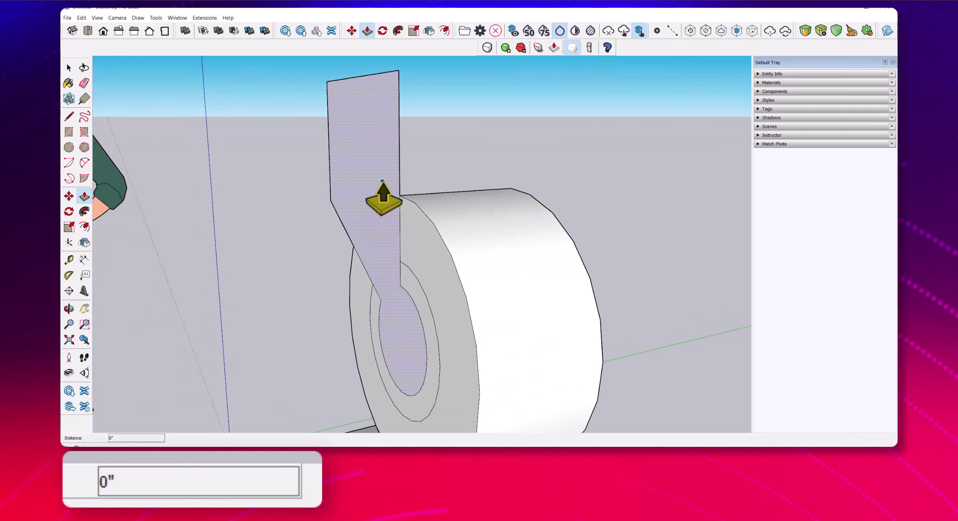
{"action": "key", "text": "ctrl"}
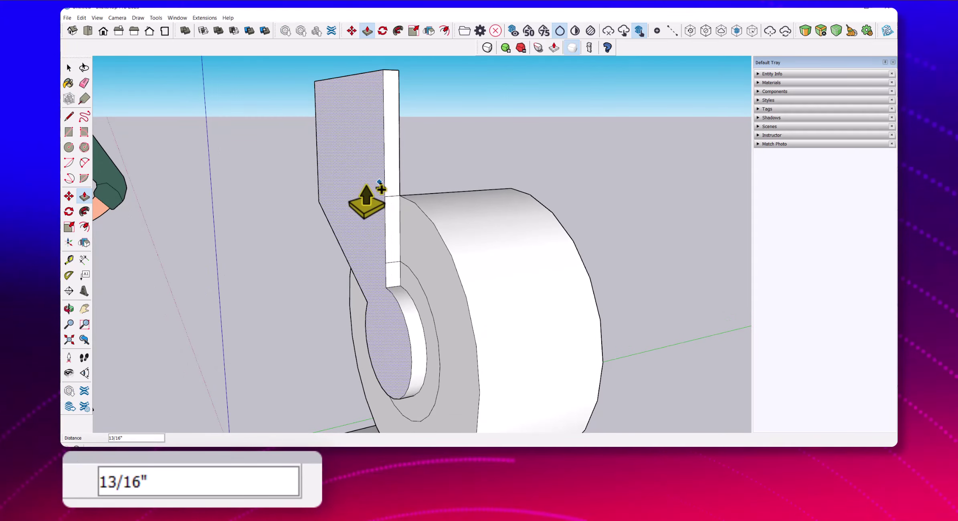
{"action": "scroll", "coordinate": [384, 307], "scroll_direction": "down", "scroll_amount": 1}
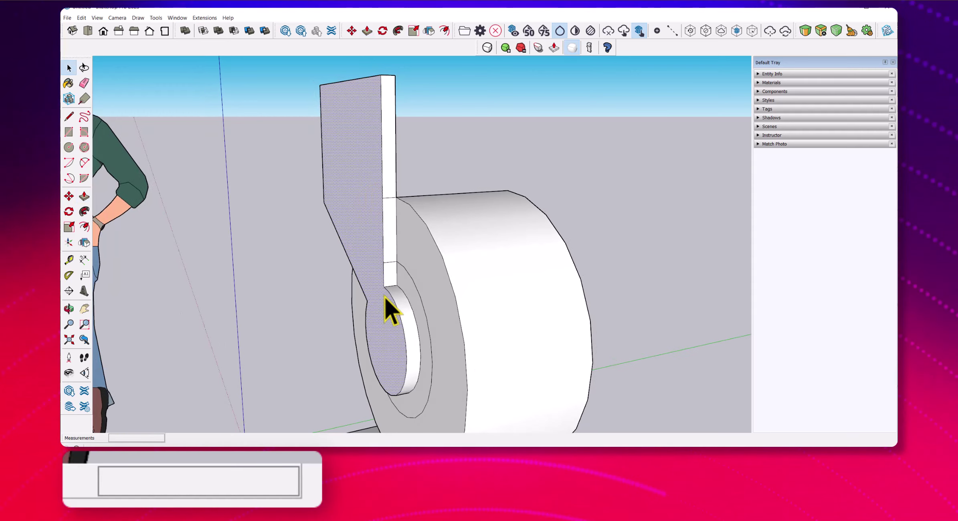
- Move a copy of the bracket plate across to the wheel's other side
{"action": "middle_click_drag", "start_coordinate": [384, 286], "coordinate": [289, 321]}
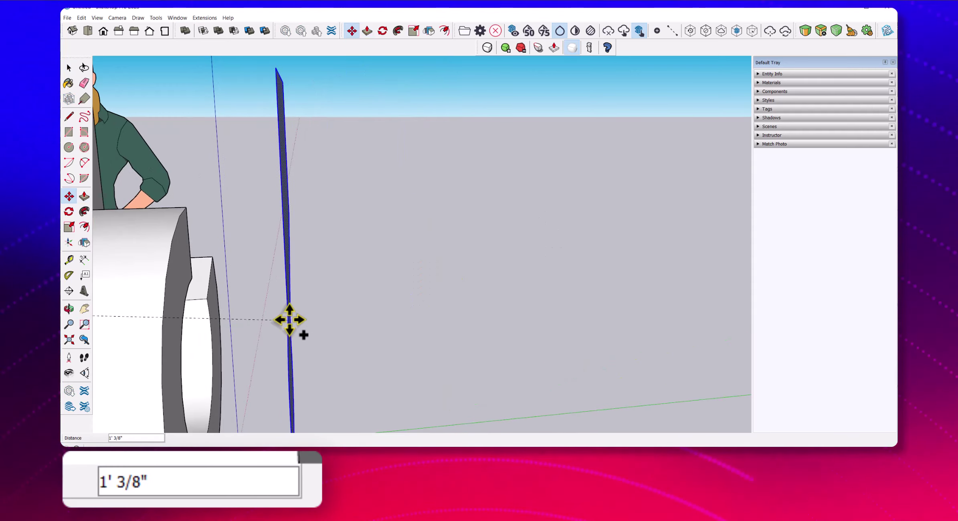
{"action": "scroll", "coordinate": [421, 301], "scroll_direction": "down", "scroll_amount": 3}
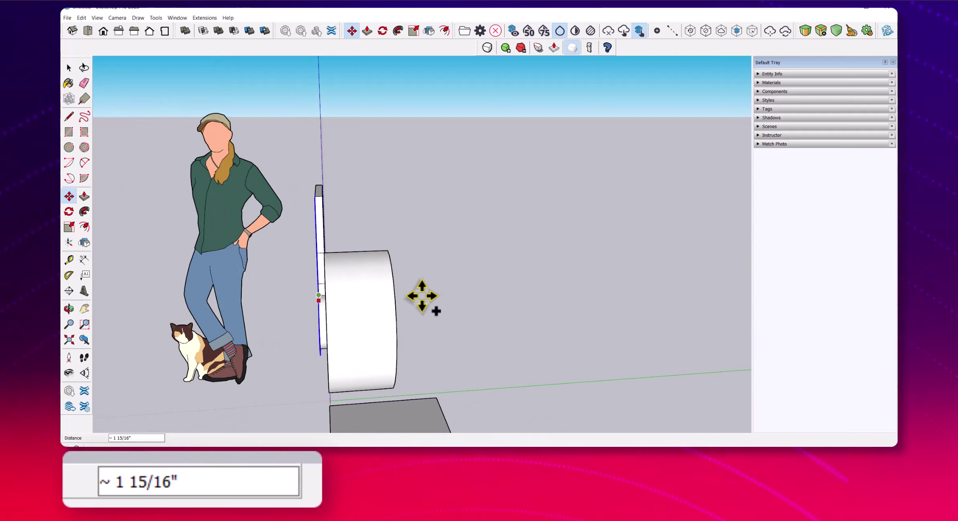
{"action": "middle_click_drag", "start_coordinate": [406, 295], "coordinate": [257, 359]}
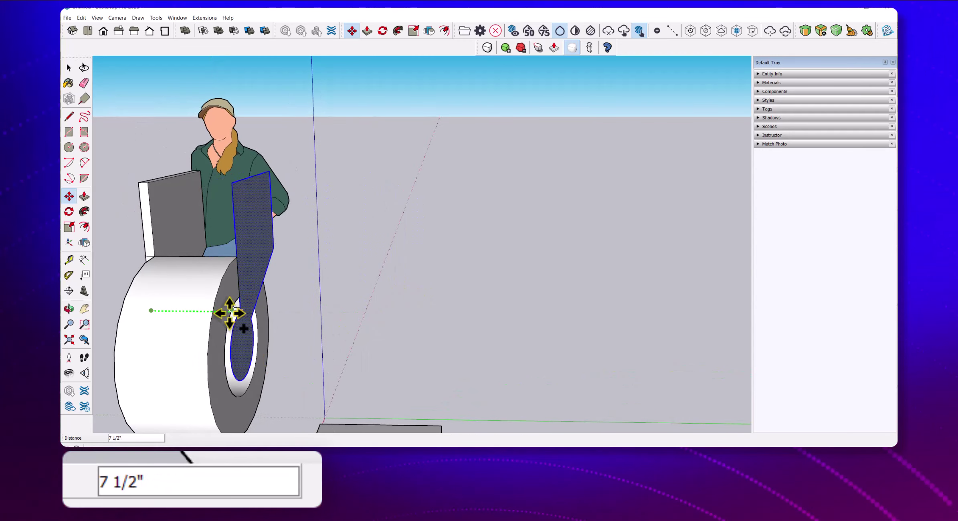
{"action": "mouse_move", "coordinate": [232, 312]}
{"action": "middle_mouse_down"}
{"action": "mouse_move", "coordinate": [278, 377]}
{"action": "mouse_move", "coordinate": [284, 370]}
{"action": "middle_mouse_up"}
{"action": "scroll", "coordinate": [284, 370], "scroll_direction": "up", "scroll_amount": 3}
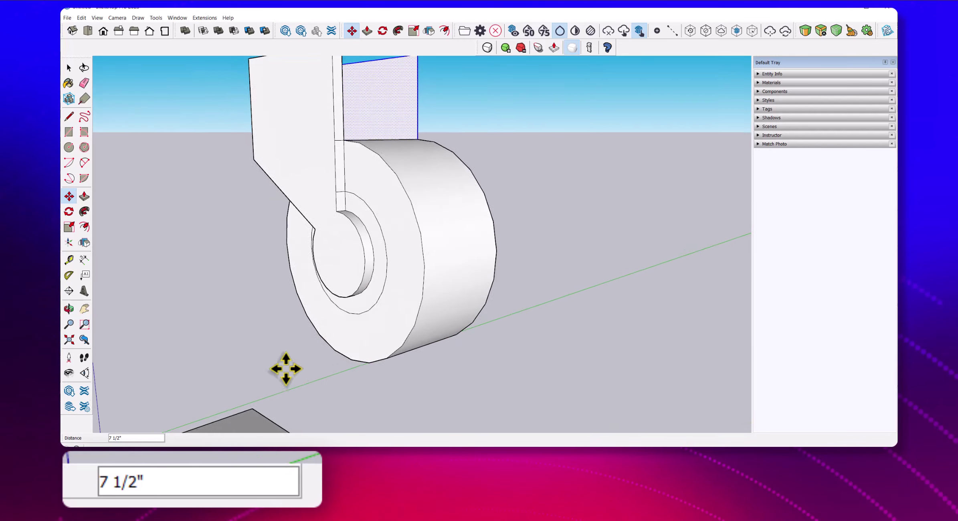
{"action": "scroll", "coordinate": [395, 307], "scroll_direction": "up", "scroll_amount": 3}
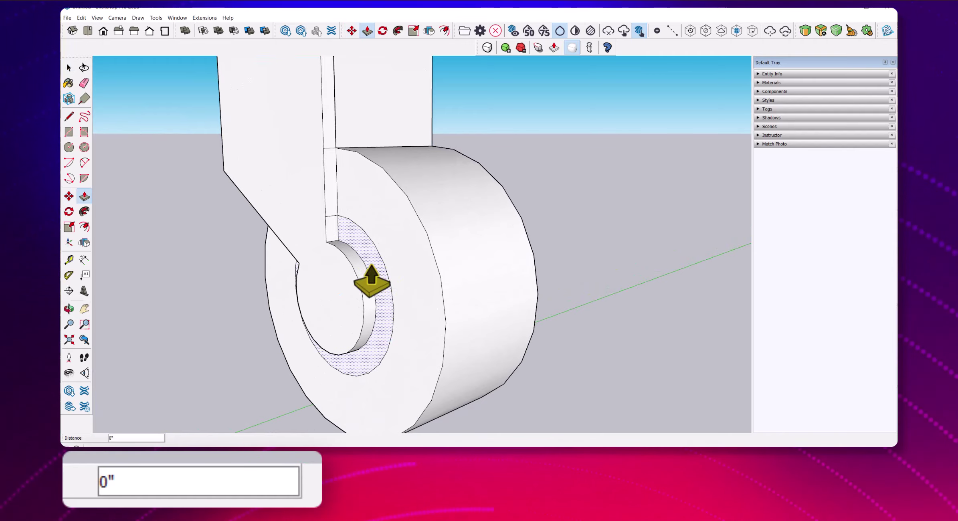
{"action": "scroll", "coordinate": [486, 339], "scroll_direction": "down", "scroll_amount": 3}
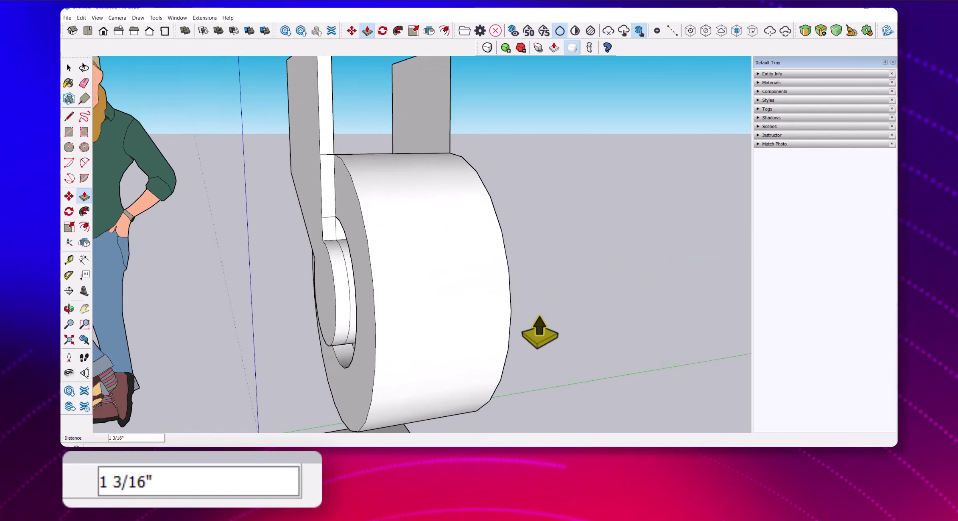
- Inspect the wheel's side and begin pushing the hub ring out to the bracket
{"action": "middle_click_drag", "start_coordinate": [539, 332], "coordinate": [345, 316]}
{"action": "scroll", "coordinate": [433, 319], "scroll_direction": "up", "scroll_amount": 3}
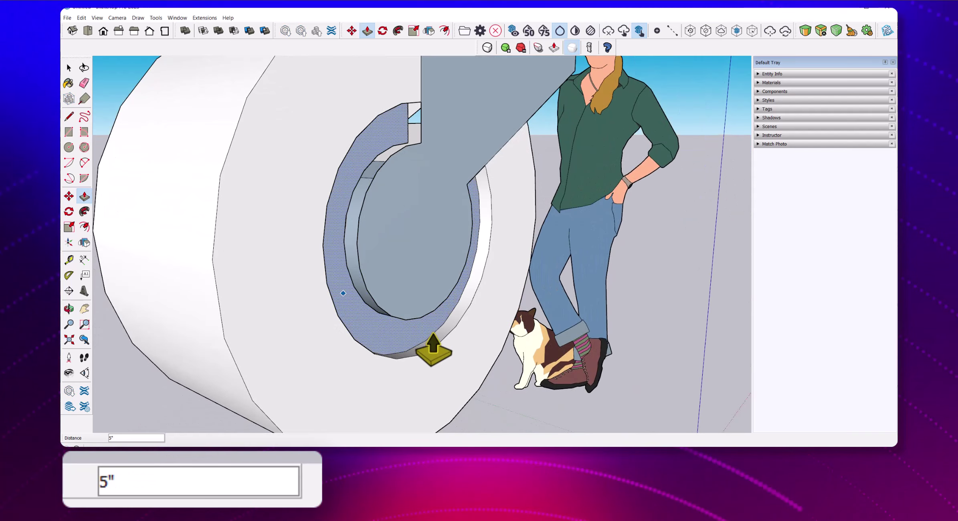
{"action": "mouse_move", "coordinate": [436, 332]}
{"action": "middle_mouse_down"}
{"action": "mouse_move", "coordinate": [481, 359]}
{"action": "mouse_move", "coordinate": [470, 348]}
{"action": "middle_mouse_up"}
{"action": "key", "text": "space"}
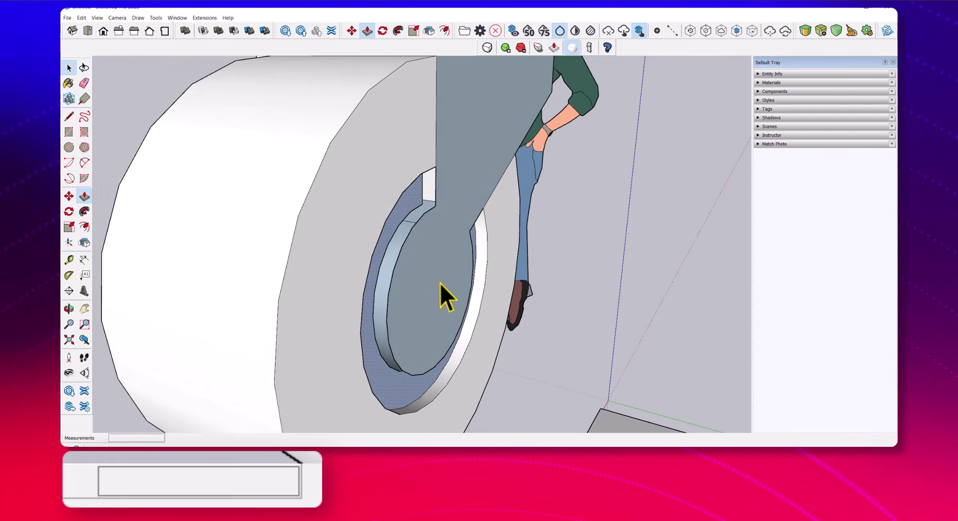
{"action": "scroll", "coordinate": [506, 267], "scroll_direction": "up", "scroll_amount": 3}
{"action": "scroll", "coordinate": [506, 268], "scroll_direction": "down", "scroll_amount": 3}
{"action": "scroll", "coordinate": [413, 137], "scroll_direction": "up", "scroll_amount": 3}
{"action": "mouse_move", "coordinate": [503, 272]}
{"action": "middle_mouse_down"}
{"action": "mouse_move", "coordinate": [412, 137]}
{"action": "mouse_move", "coordinate": [413, 166]}
{"action": "mouse_move", "coordinate": [464, 256]}
{"action": "mouse_move", "coordinate": [428, 245]}
{"action": "middle_mouse_up"}
{"action": "key", "text": "p"}
{"action": "scroll", "coordinate": [409, 168], "scroll_direction": "down", "scroll_amount": 3}
{"action": "scroll", "coordinate": [431, 250], "scroll_direction": "up", "scroll_amount": 3}
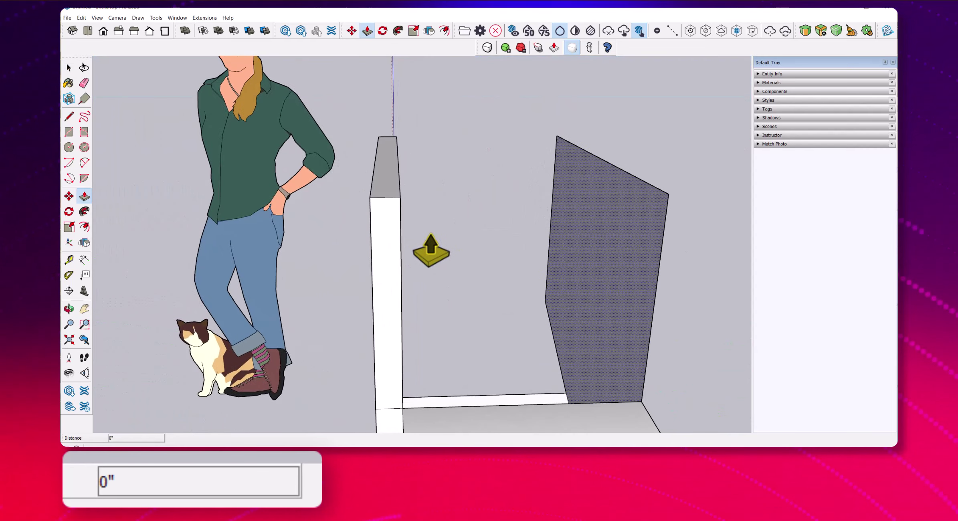
- Measure the post's thickness from its top corner with the Tape Measure
{"action": "key", "text": "space"}
{"action": "left_click", "coordinate": [384, 199]}
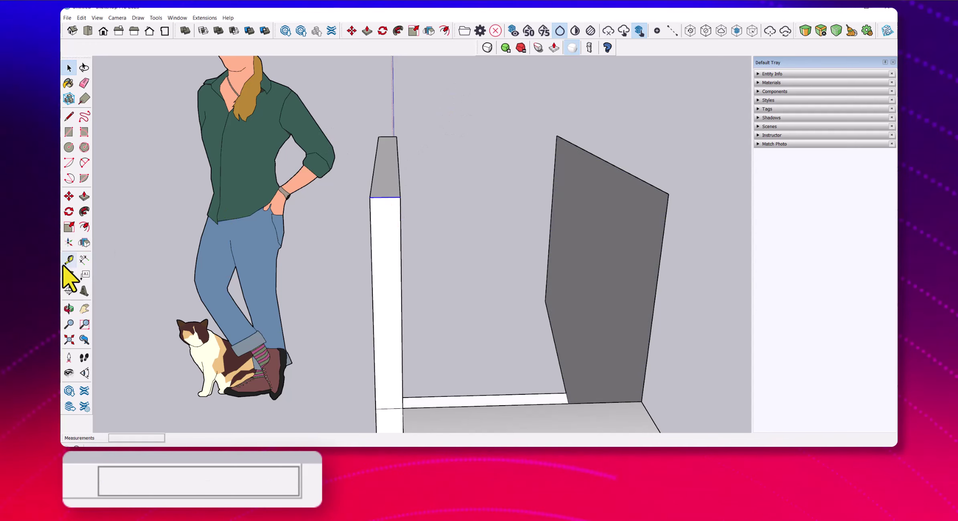
{"action": "left_click", "coordinate": [369, 197]}
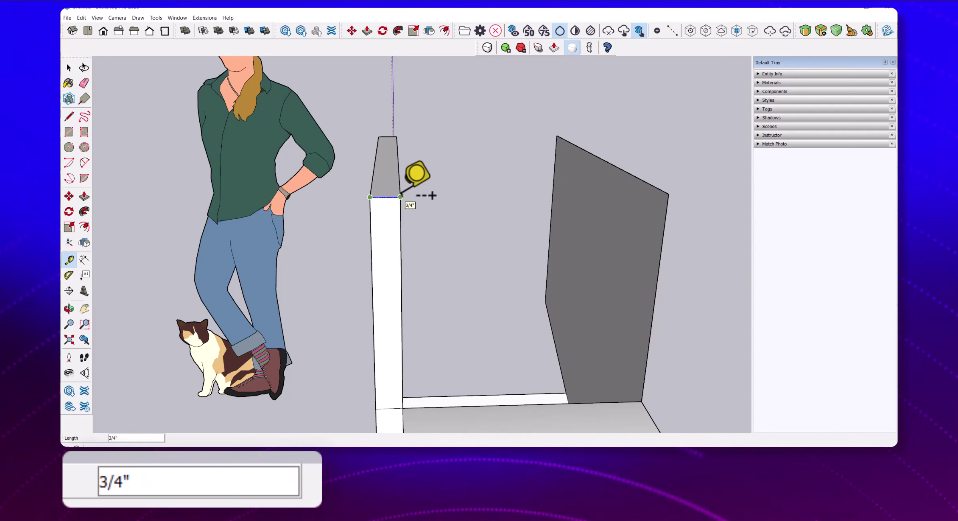
- Thicken the flat right panel to 3/4 inch
{"action": "key", "text": "p"}
{"action": "left_click", "coordinate": [638, 214]}
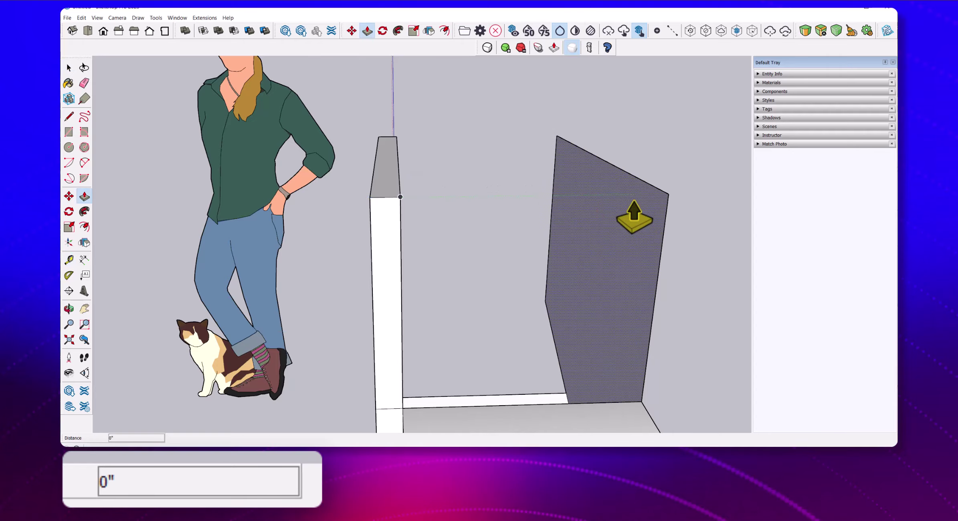
{"action": "type", "text": "3/4\""}
{"action": "key", "text": "Return"}
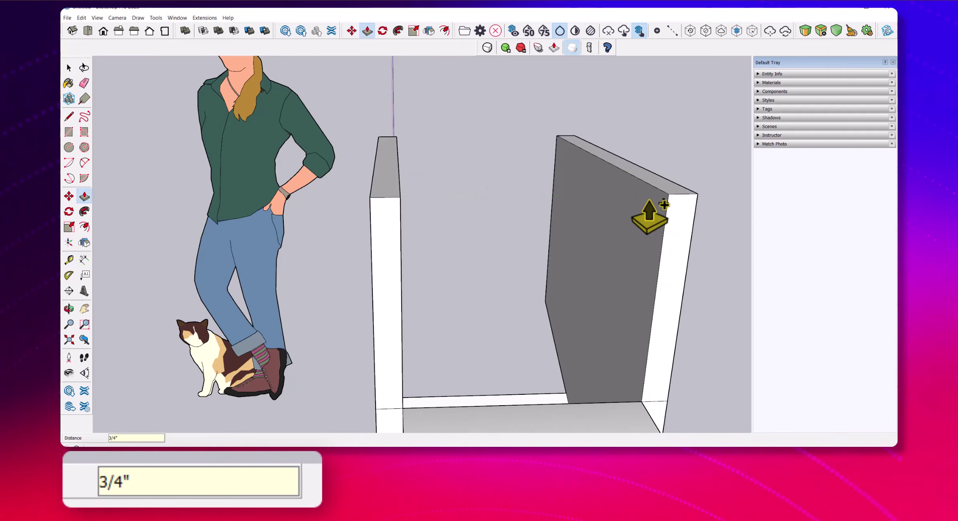
{"action": "mouse_move", "coordinate": [649, 218]}
{"action": "middle_mouse_down"}
{"action": "mouse_move", "coordinate": [525, 322]}
{"action": "mouse_move", "coordinate": [534, 257]}
{"action": "middle_mouse_up"}
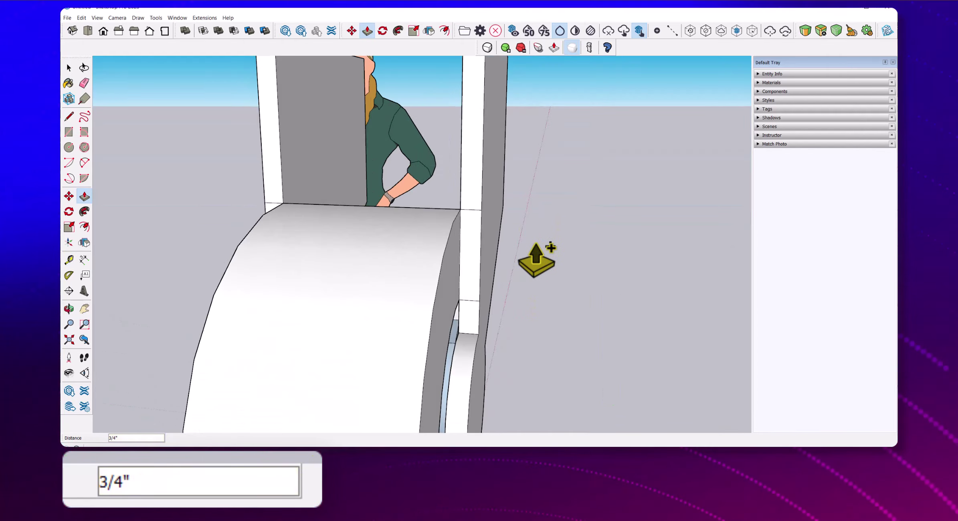
- Erase the leftover edges on the left panel
{"action": "key", "text": "e"}
{"action": "middle_click_drag", "start_coordinate": [462, 298], "coordinate": [342, 224]}
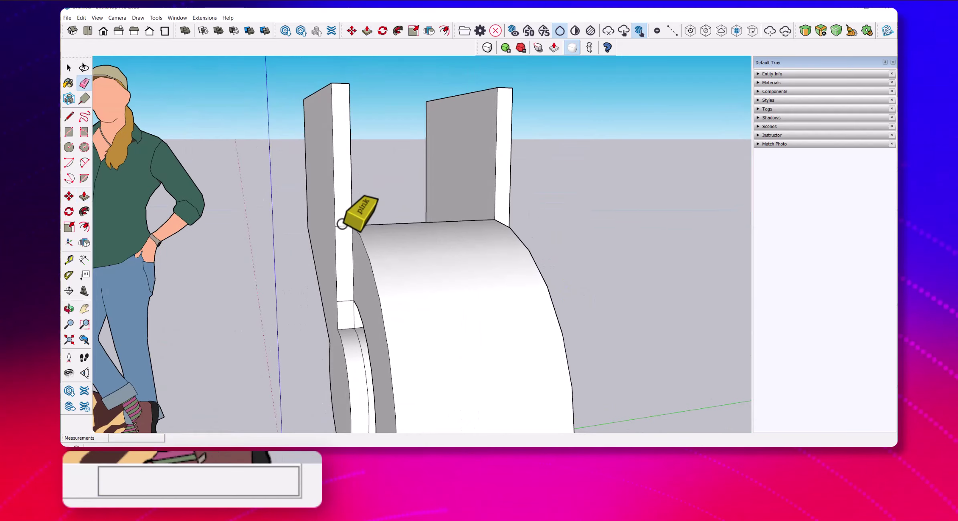
{"action": "left_click_drag", "start_coordinate": [340, 265], "coordinate": [346, 267]}
{"action": "mouse_move", "coordinate": [344, 302]}
{"action": "middle_mouse_down"}
{"action": "mouse_move", "coordinate": [353, 226]}
{"action": "mouse_move", "coordinate": [509, 244]}
{"action": "mouse_move", "coordinate": [538, 285]}
{"action": "mouse_move", "coordinate": [561, 278]}
{"action": "mouse_move", "coordinate": [556, 295]}
{"action": "mouse_move", "coordinate": [569, 278]}
{"action": "mouse_move", "coordinate": [519, 340]}
{"action": "middle_mouse_up"}
- Turn on X-ray face style to inspect the wheel's interior
{"action": "key", "text": "space"}
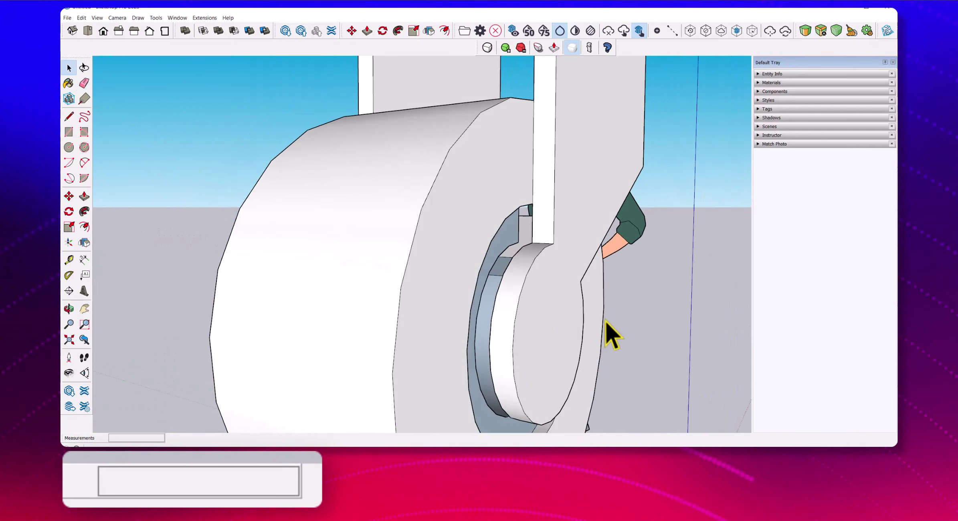
{"action": "middle_click_drag", "start_coordinate": [605, 331], "coordinate": [150, 63]}
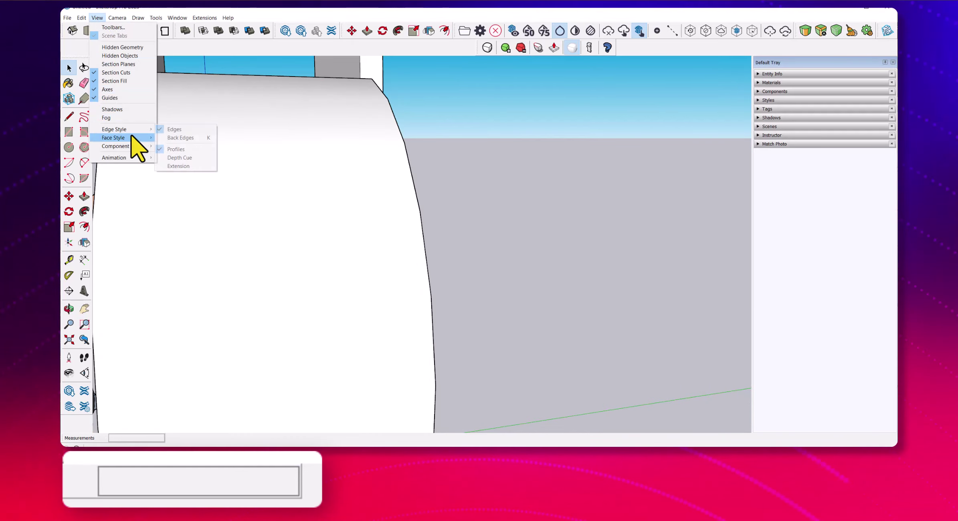
{"action": "left_click", "coordinate": [172, 137]}
{"action": "scroll", "coordinate": [523, 247], "scroll_direction": "up", "scroll_amount": 5}
{"action": "scroll", "coordinate": [524, 244], "scroll_direction": "up", "scroll_amount": 3}
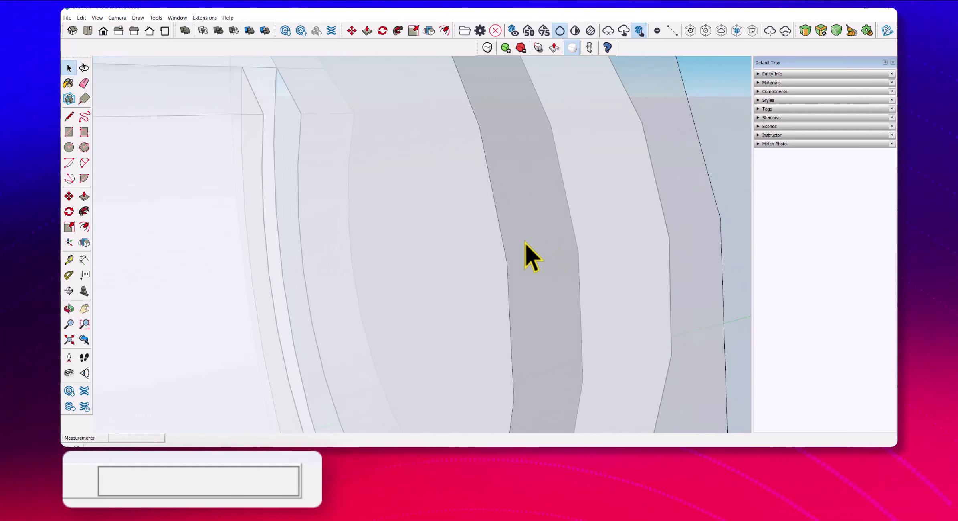
{"action": "mouse_move", "coordinate": [526, 243]}
{"action": "middle_mouse_down"}
{"action": "mouse_move", "coordinate": [500, 194]}
{"action": "mouse_move", "coordinate": [562, 242]}
{"action": "mouse_move", "coordinate": [464, 250]}
{"action": "middle_mouse_up"}
{"action": "scroll", "coordinate": [500, 194], "scroll_direction": "down", "scroll_amount": 3}
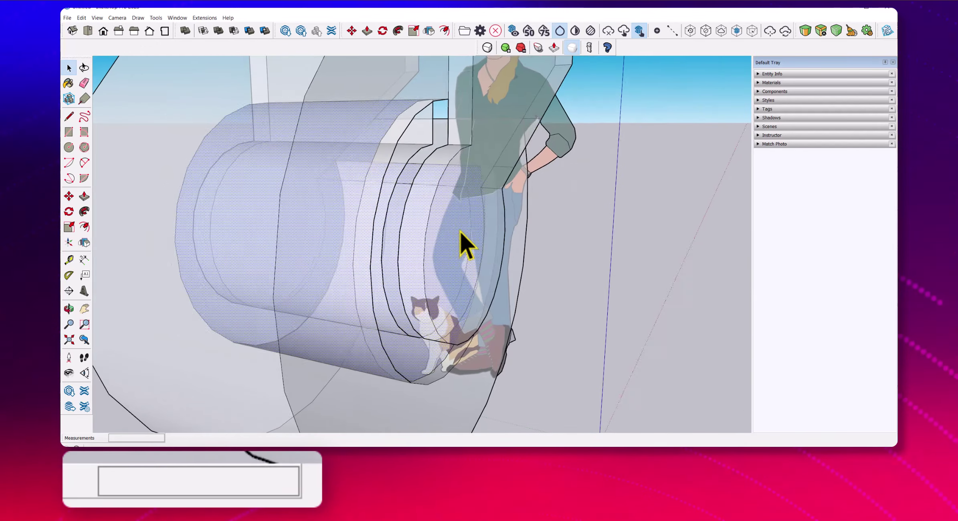
{"action": "scroll", "coordinate": [477, 261], "scroll_direction": "up", "scroll_amount": 3}
{"action": "scroll", "coordinate": [476, 261], "scroll_direction": "up", "scroll_amount": 4}
{"action": "scroll", "coordinate": [507, 285], "scroll_direction": "up", "scroll_amount": 1}
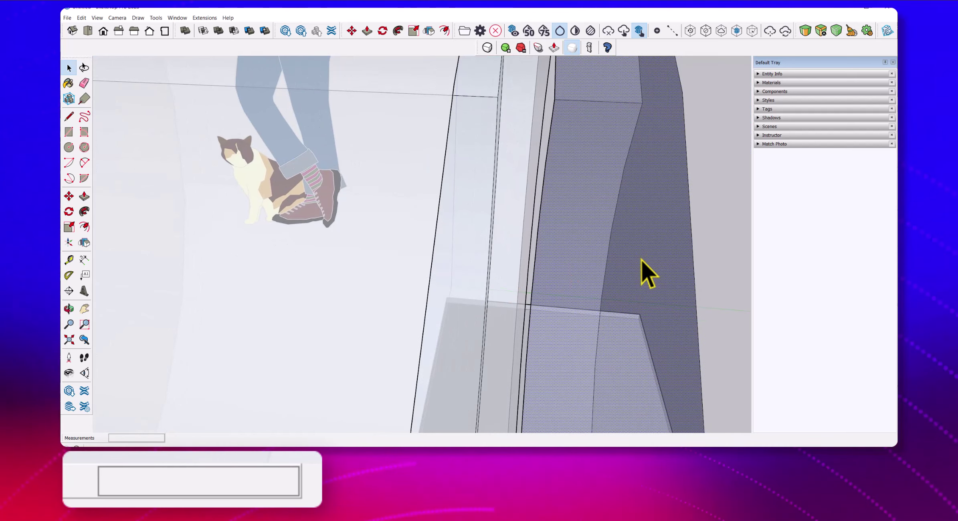
- Push the bracket face about 1/2 inch into the wheel and restore solid face shading
{"action": "key", "text": "p"}
{"action": "scroll", "coordinate": [581, 272], "scroll_direction": "down", "scroll_amount": 2}
{"action": "scroll", "coordinate": [441, 265], "scroll_direction": "down", "scroll_amount": 2}
{"action": "mouse_move", "coordinate": [367, 261]}
{"action": "middle_mouse_down"}
{"action": "mouse_move", "coordinate": [496, 252]}
{"action": "mouse_move", "coordinate": [363, 145]}
{"action": "middle_mouse_up"}
{"action": "left_click", "coordinate": [98, 17]}
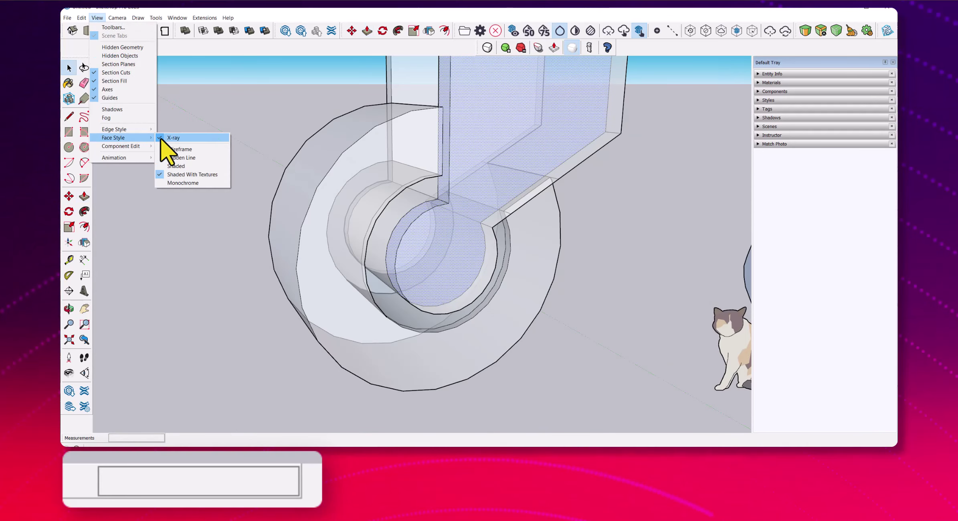
{"action": "left_click", "coordinate": [176, 145]}
{"action": "middle_click_drag", "start_coordinate": [241, 201], "coordinate": [445, 321]}
{"action": "right_click", "coordinate": [491, 310]}
{"action": "left_click", "coordinate": [536, 385]}
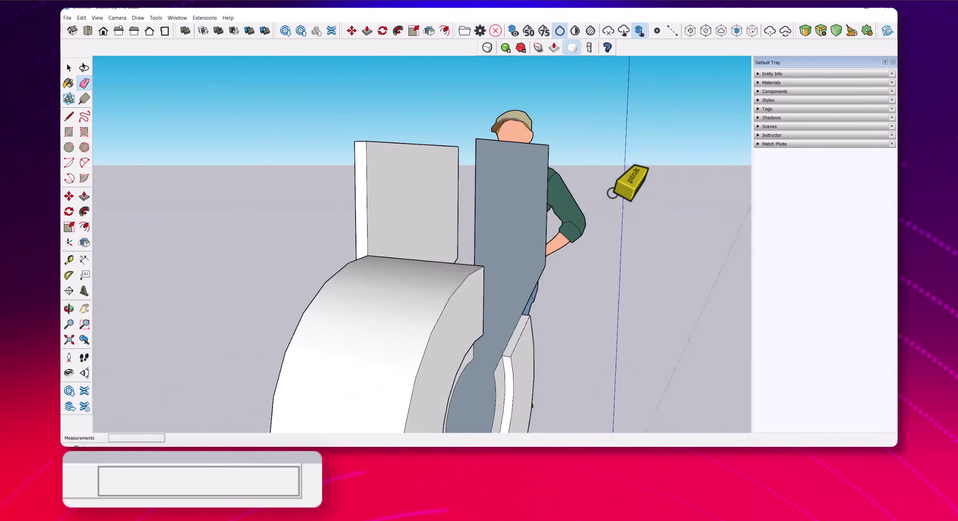
- Pull the thin bracket plate outward 7/8 inch to give it thickness
{"action": "key", "text": "space"}
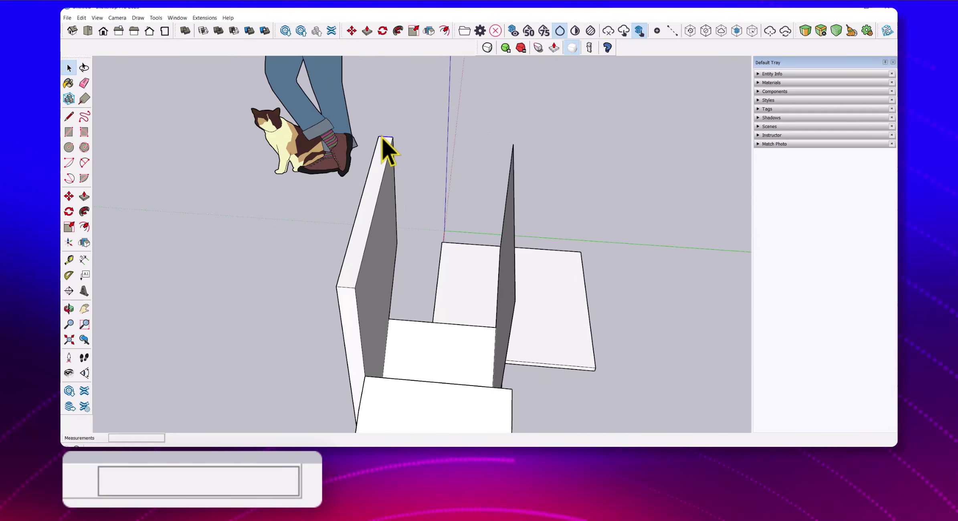
{"action": "key", "text": "m"}
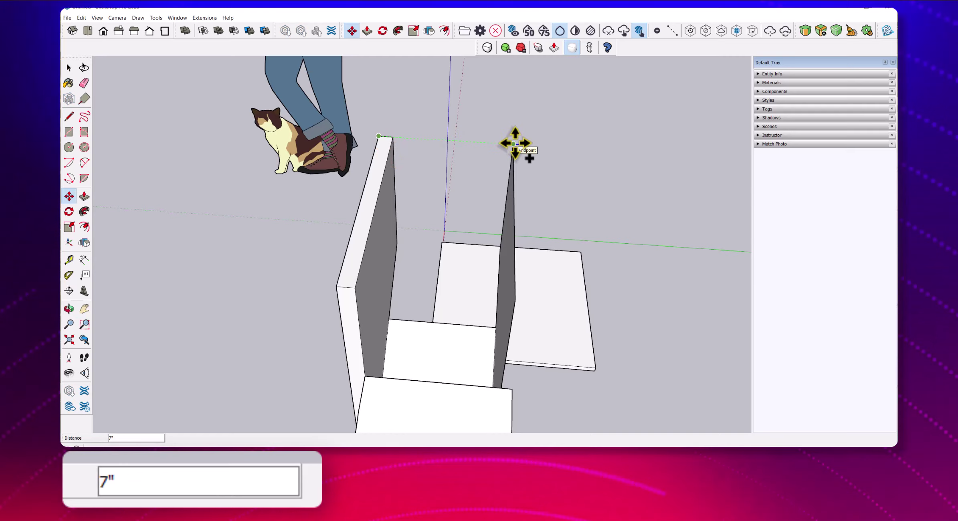
{"action": "key", "text": "p"}
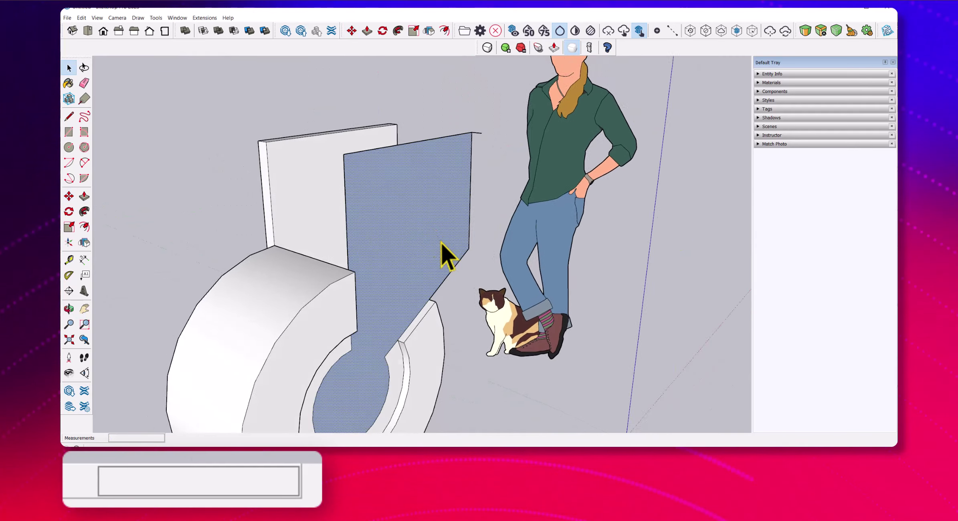
{"action": "middle_click_drag", "start_coordinate": [449, 284], "coordinate": [432, 274]}
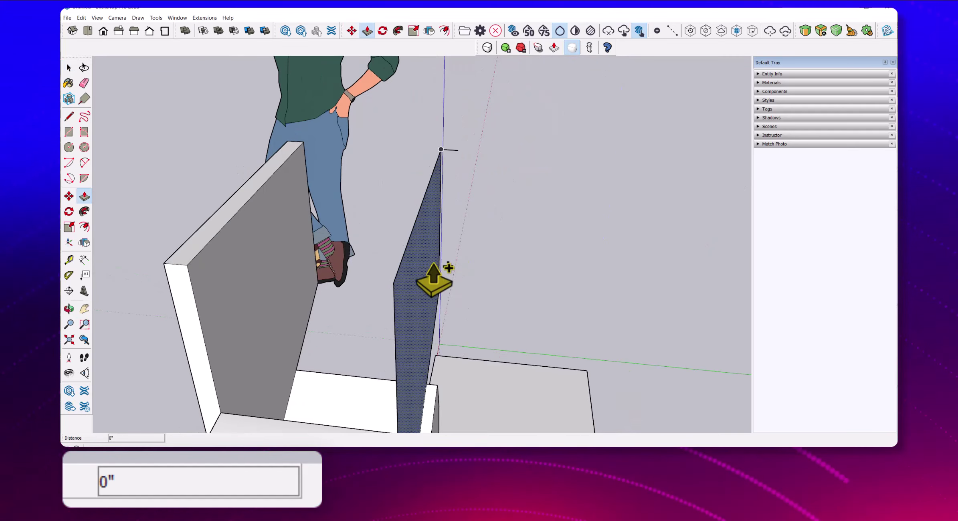
{"action": "left_click", "coordinate": [432, 274]}
{"action": "key", "text": "Return"}
{"action": "key", "text": "space"}
{"action": "scroll", "coordinate": [500, 308], "scroll_direction": "down", "scroll_amount": 5}
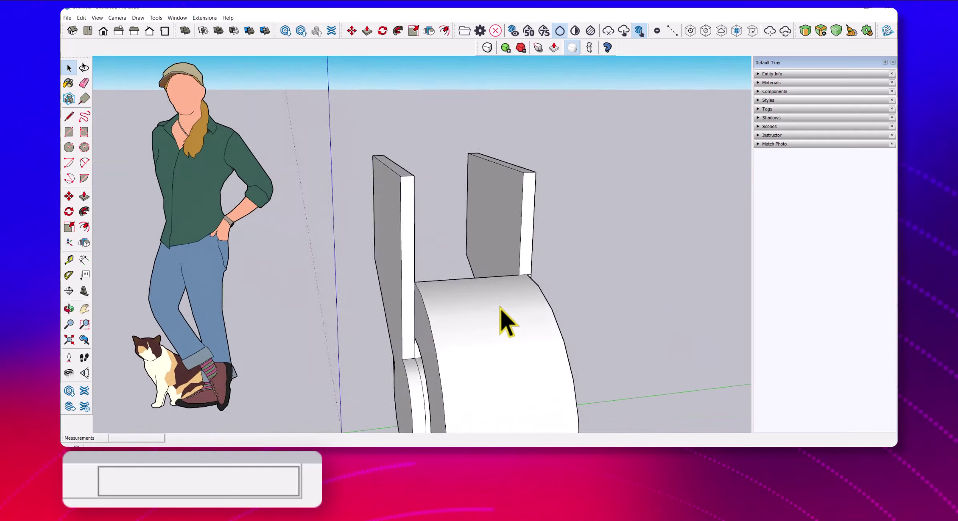
- Undo the last change and orbit around the model to check the plates
{"action": "scroll", "coordinate": [500, 309], "scroll_direction": "up", "scroll_amount": 3}
{"action": "middle_click_drag", "start_coordinate": [500, 308], "coordinate": [396, 273]}
{"action": "scroll", "coordinate": [499, 295], "scroll_direction": "down", "scroll_amount": 3}
{"action": "scroll", "coordinate": [499, 295], "scroll_direction": "up", "scroll_amount": 2}
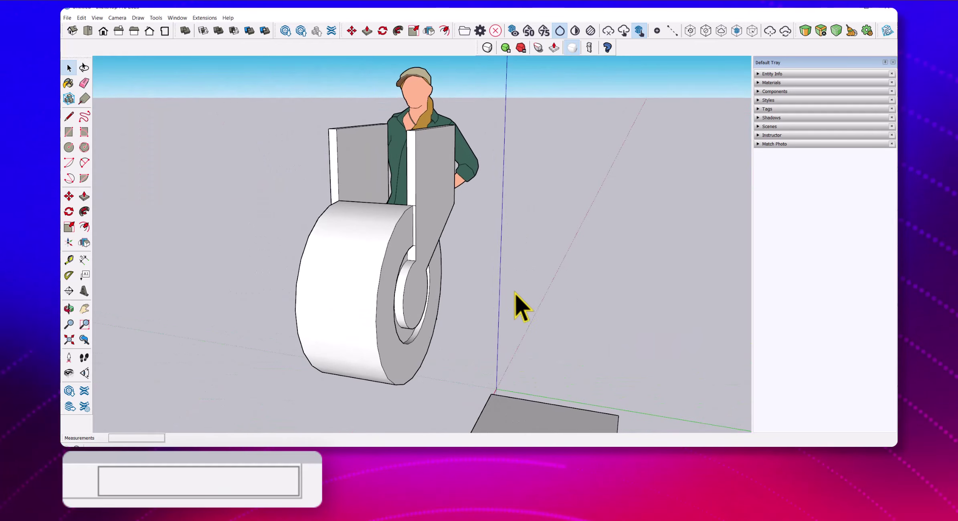
{"action": "key", "text": "ctrl+z"}
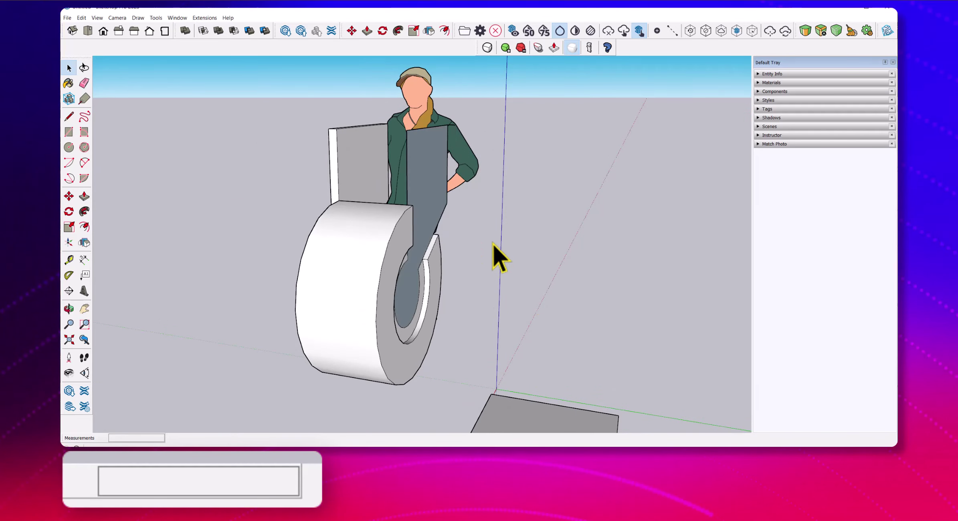
{"action": "key", "text": "e"}
{"action": "middle_click_drag", "start_coordinate": [466, 274], "coordinate": [430, 210]}
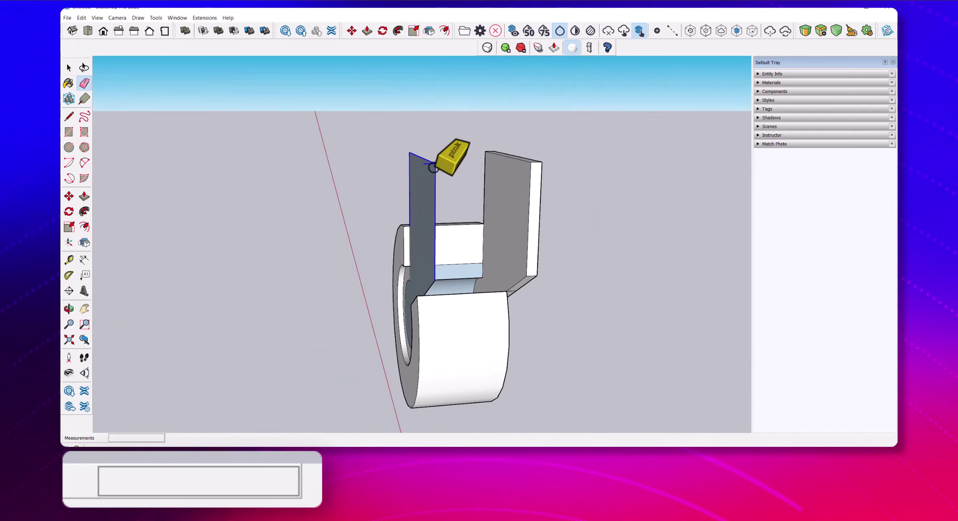
{"action": "mouse_move", "coordinate": [433, 168]}
{"action": "middle_mouse_down"}
{"action": "mouse_move", "coordinate": [434, 272]}
{"action": "mouse_move", "coordinate": [505, 292]}
{"action": "mouse_move", "coordinate": [471, 280]}
{"action": "mouse_move", "coordinate": [494, 297]}
{"action": "mouse_move", "coordinate": [371, 180]}
{"action": "mouse_move", "coordinate": [435, 313]}
{"action": "mouse_move", "coordinate": [353, 285]}
{"action": "mouse_move", "coordinate": [451, 227]}
{"action": "mouse_move", "coordinate": [451, 208]}
{"action": "middle_mouse_up"}
{"action": "key", "text": "space"}
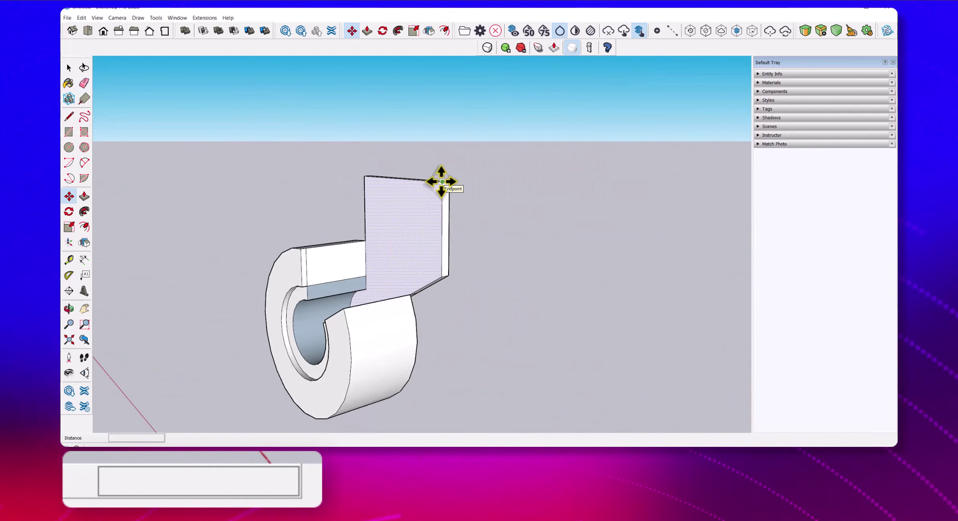
- Copy the bracket plate 6 3/4 inches over to the other side of the wheel
{"action": "middle_click_drag", "start_coordinate": [342, 325], "coordinate": [513, 316]}
{"action": "left_click", "coordinate": [492, 294]}
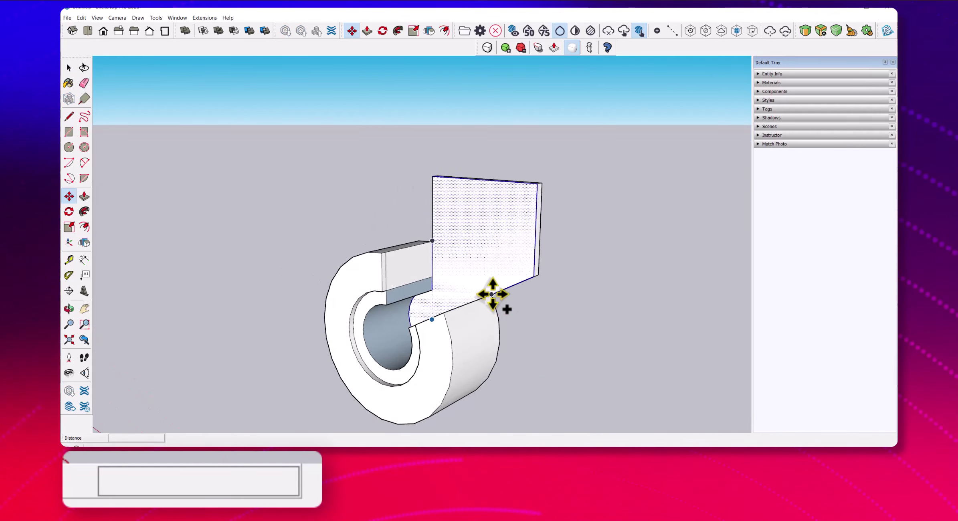
{"action": "left_click", "coordinate": [445, 313]}
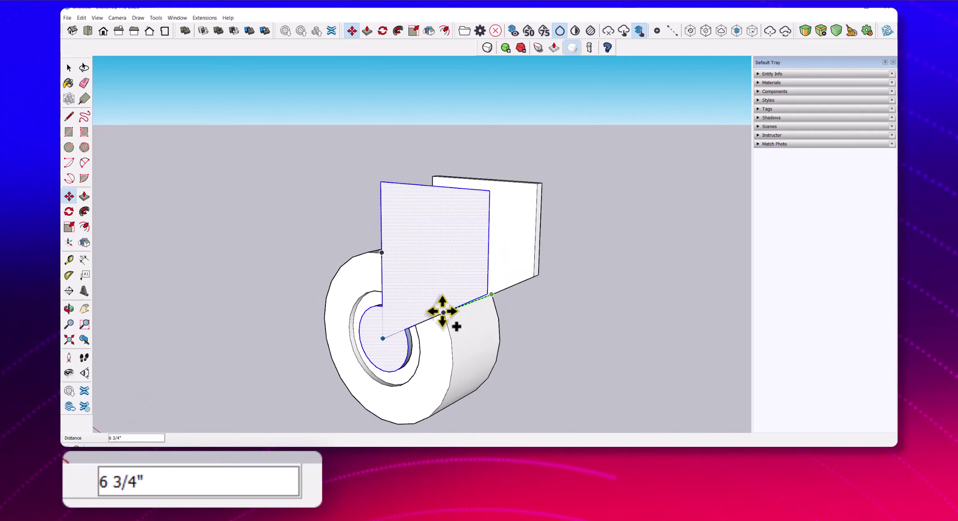
{"action": "middle_click_drag", "start_coordinate": [565, 312], "coordinate": [520, 269]}
{"action": "scroll", "coordinate": [544, 303], "scroll_direction": "up", "scroll_amount": 3}
- Push/Pull the bracket plate face out 3/4 inch
{"action": "middle_click_drag", "start_coordinate": [462, 288], "coordinate": [444, 246]}
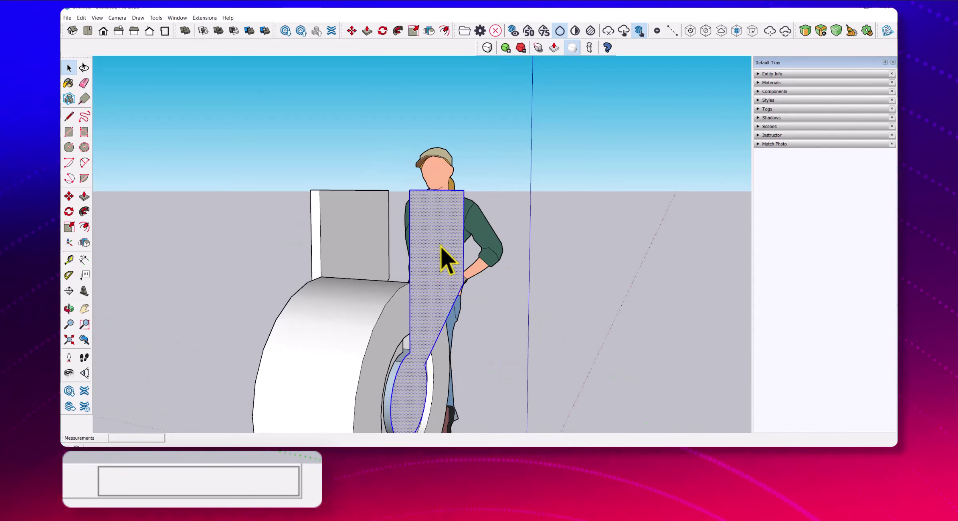
{"action": "key", "text": "p"}
{"action": "left_click", "coordinate": [441, 247]}
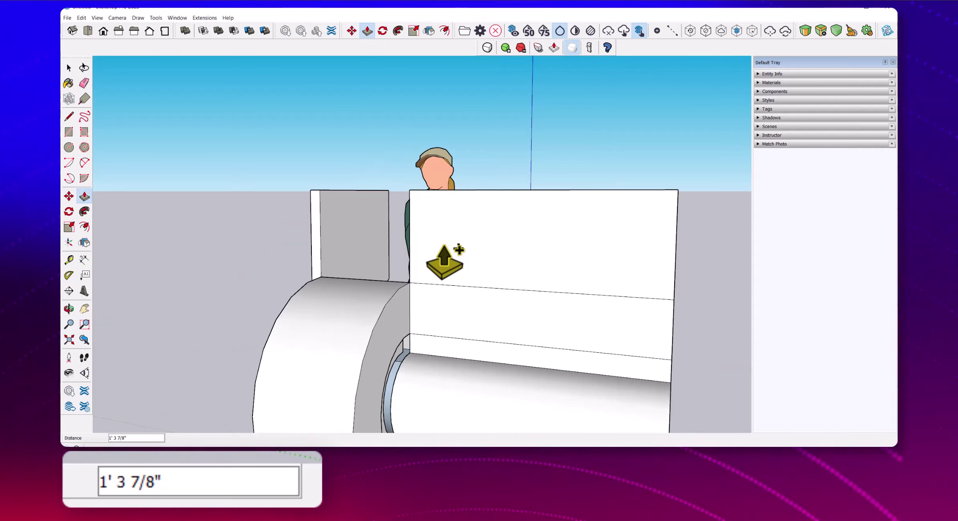
{"action": "type", "text": "3/4"}
{"action": "key", "text": "Return"}
{"action": "key", "text": "space"}
{"action": "mouse_move", "coordinate": [548, 333]}
{"action": "middle_mouse_down"}
{"action": "mouse_move", "coordinate": [584, 312]}
{"action": "mouse_move", "coordinate": [538, 305]}
{"action": "mouse_move", "coordinate": [702, 246]}
{"action": "middle_mouse_up"}
{"action": "scroll", "coordinate": [533, 299], "scroll_direction": "up", "scroll_amount": 5}
{"action": "scroll", "coordinate": [531, 297], "scroll_direction": "up", "scroll_amount": 5}
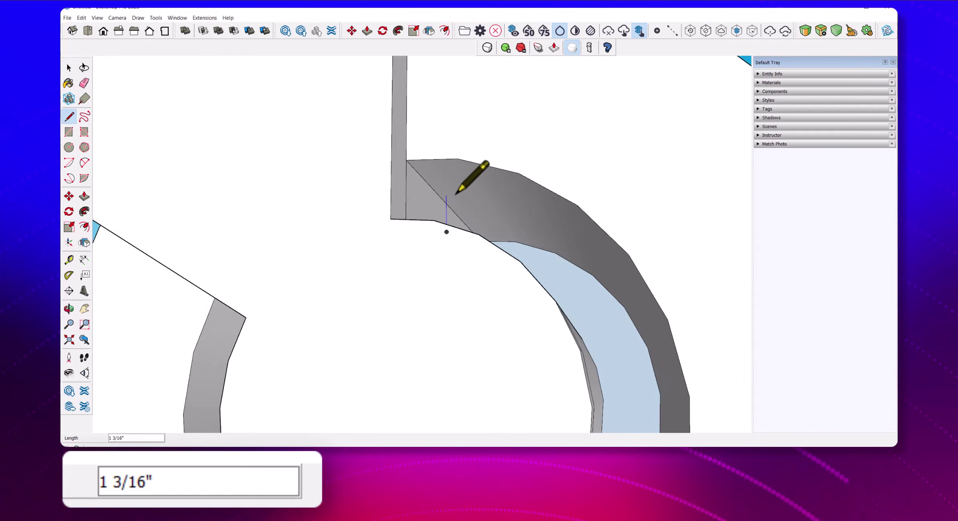
- Erase stray edges and push the hub ring strip beside the bracket out 3/8 inch
{"action": "key", "text": "e"}
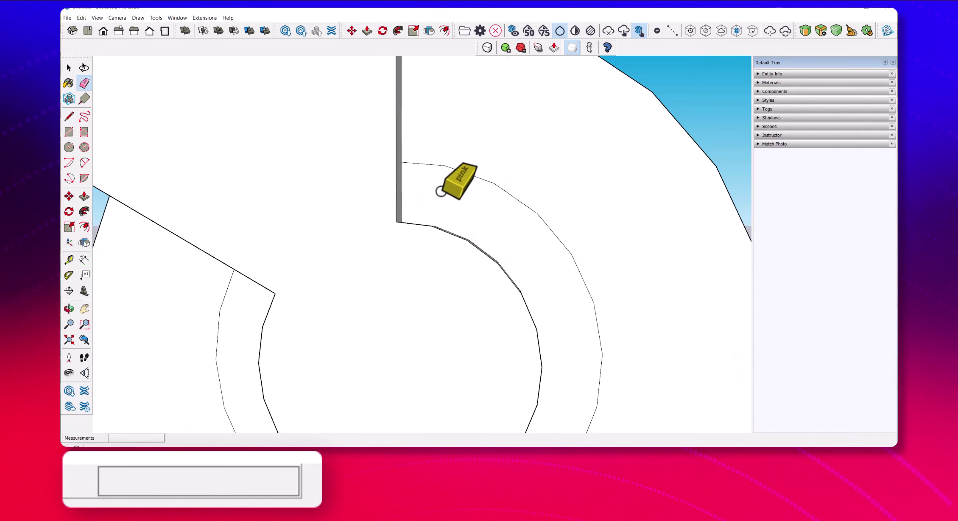
{"action": "key", "text": "p"}
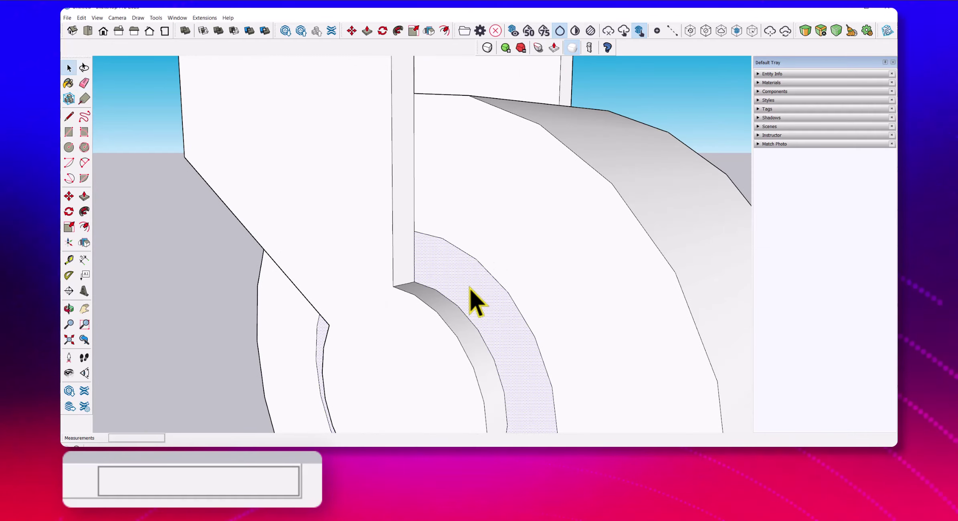
{"action": "left_click", "coordinate": [470, 298]}
{"action": "scroll", "coordinate": [482, 309], "scroll_direction": "down", "scroll_amount": 3}
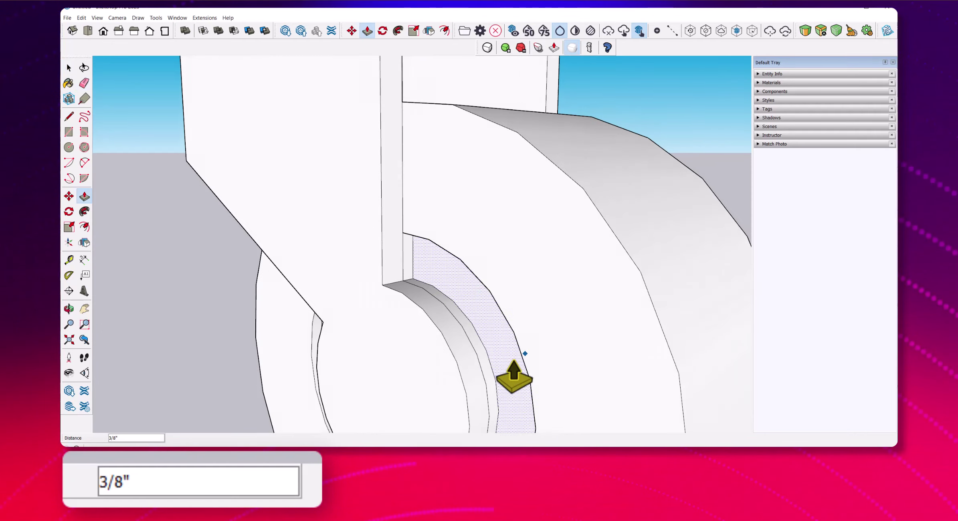
{"action": "middle_click_drag", "start_coordinate": [513, 381], "coordinate": [464, 364]}
{"action": "scroll", "coordinate": [597, 337], "scroll_direction": "down", "scroll_amount": 2}
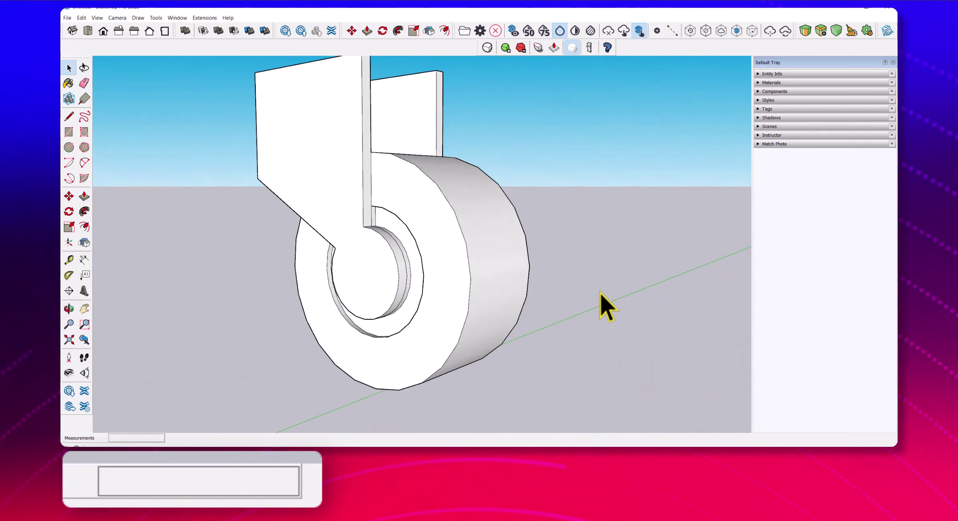
{"action": "middle_click_drag", "start_coordinate": [601, 293], "coordinate": [612, 244]}
{"action": "scroll", "coordinate": [465, 285], "scroll_direction": "up", "scroll_amount": 3}
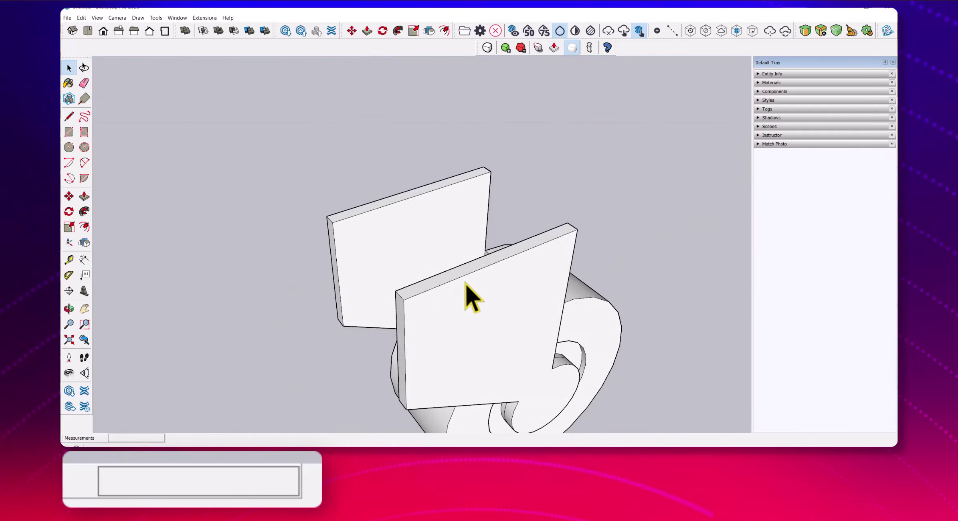
- Draw a line across the bracket top to close the top plate face
{"action": "middle_click_drag", "start_coordinate": [465, 284], "coordinate": [559, 272]}
{"action": "key", "text": "l"}
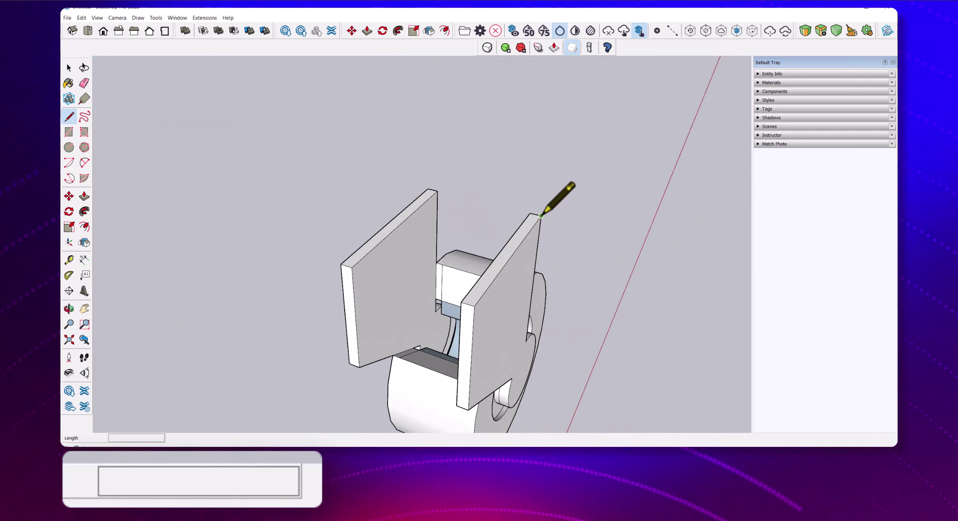
{"action": "left_click", "coordinate": [541, 215]}
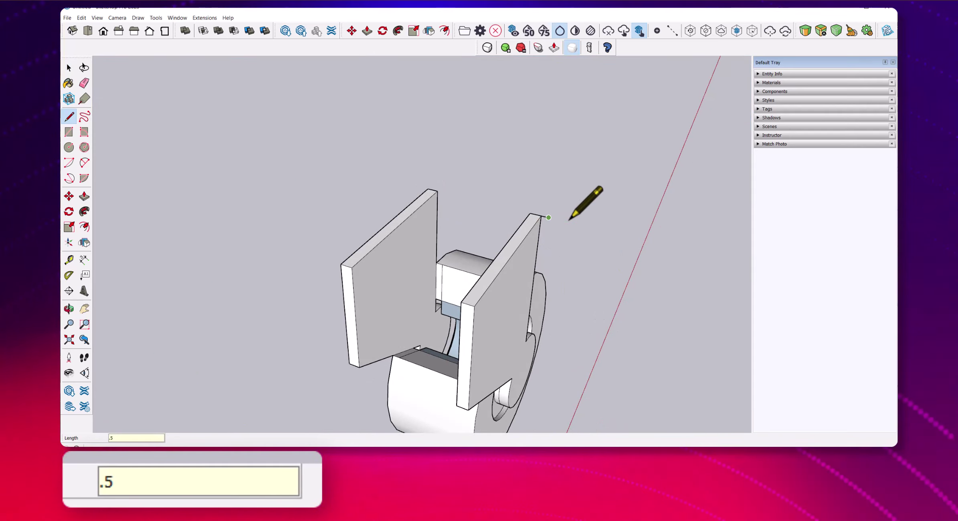
{"action": "type", "text": "."}
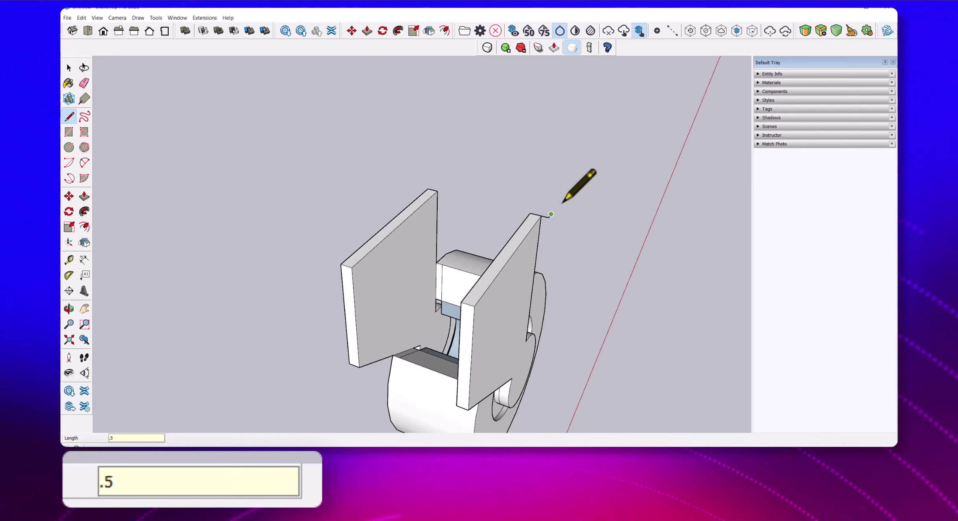
{"action": "middle_click_drag", "start_coordinate": [563, 203], "coordinate": [607, 222]}
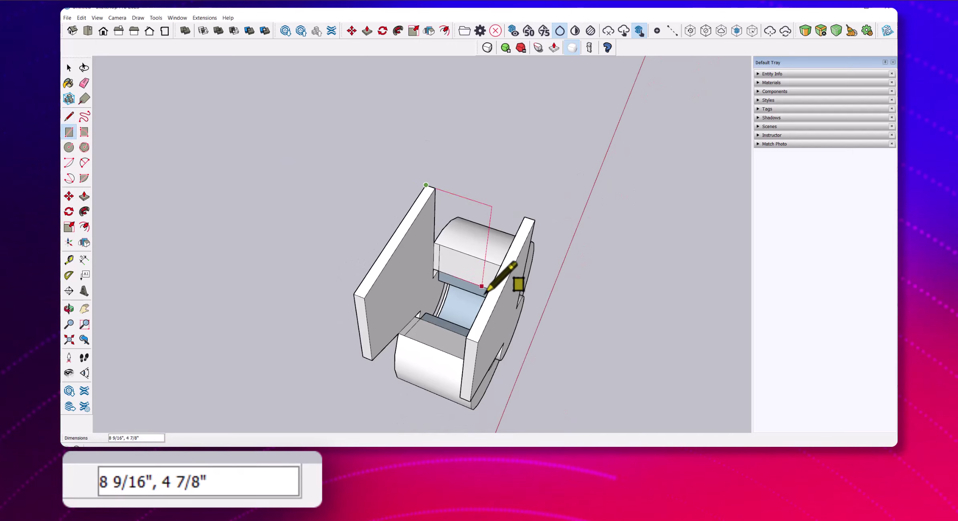
{"action": "mouse_move", "coordinate": [478, 342]}
{"action": "middle_mouse_down"}
{"action": "mouse_move", "coordinate": [540, 284]}
{"action": "mouse_move", "coordinate": [560, 231]}
{"action": "mouse_move", "coordinate": [529, 228]}
{"action": "middle_mouse_up"}
- Raise the top plate 5/8 inch and scale its face by 1.25
{"action": "key", "text": "p"}
{"action": "left_click", "coordinate": [503, 242]}
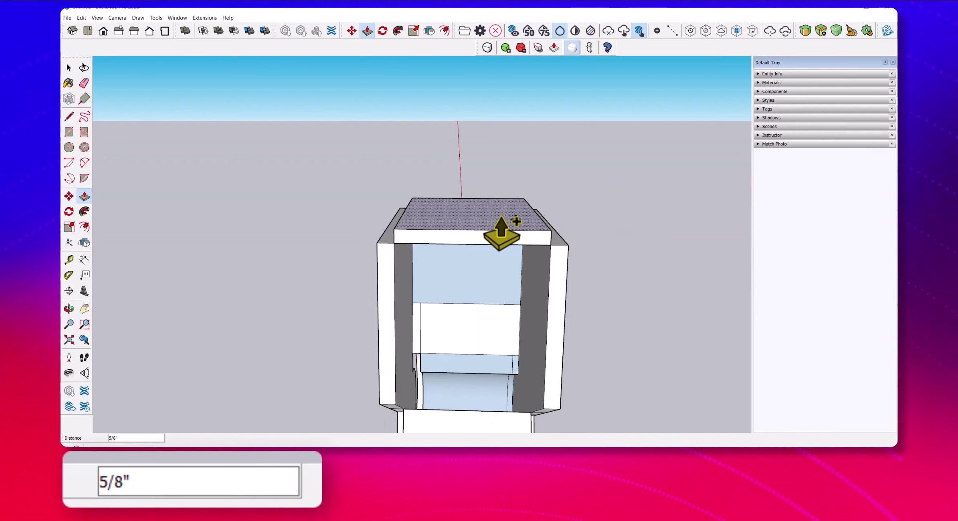
{"action": "mouse_move", "coordinate": [500, 216]}
{"action": "middle_mouse_down"}
{"action": "mouse_move", "coordinate": [524, 282]}
{"action": "mouse_move", "coordinate": [563, 249]}
{"action": "mouse_move", "coordinate": [423, 209]}
{"action": "middle_mouse_up"}
{"action": "scroll", "coordinate": [528, 251], "scroll_direction": "up", "scroll_amount": 2}
{"action": "key", "text": "space"}
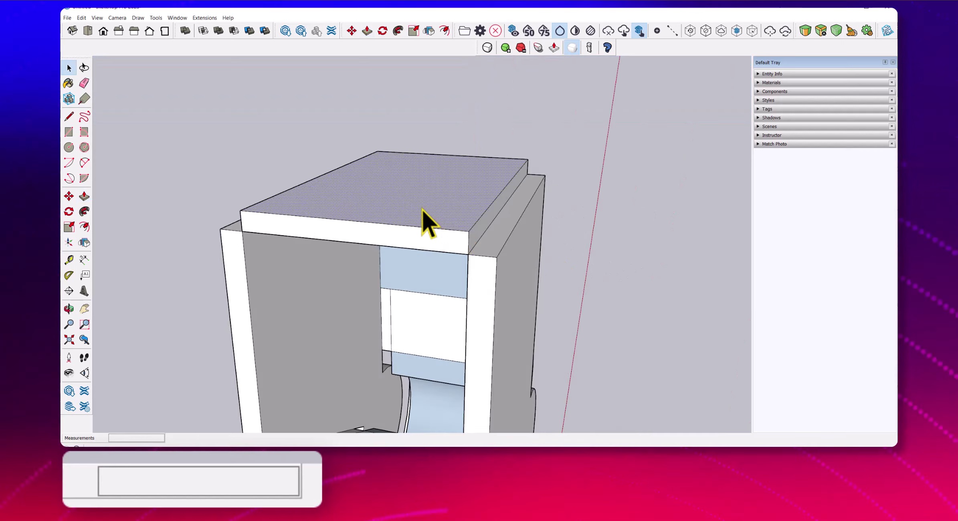
{"action": "key", "text": "s"}
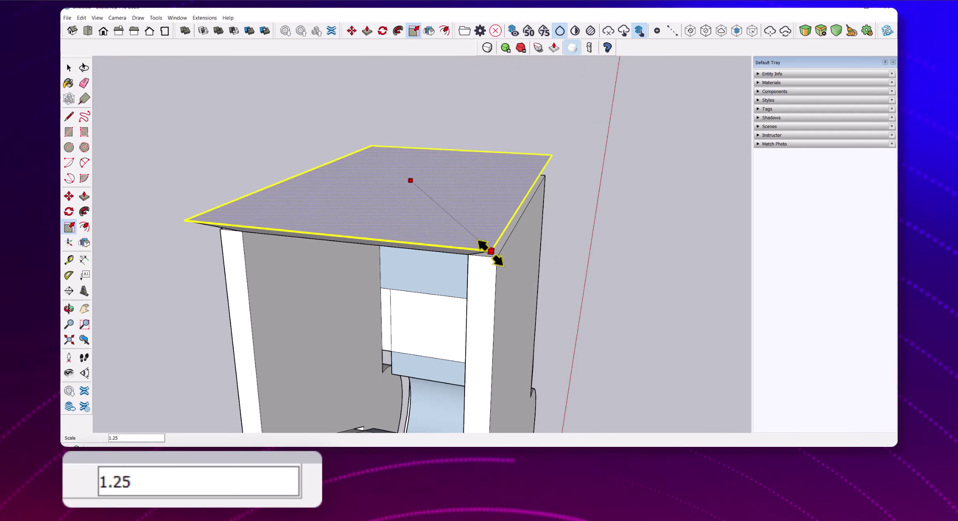
{"action": "key", "text": "p"}
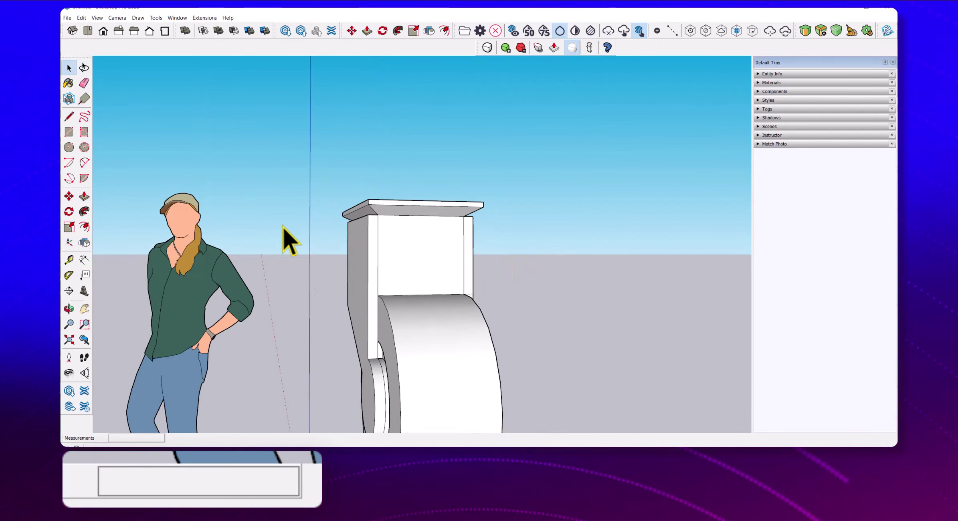
- Paint the tire Granite Dark Gray and the bracket side Granite Light Gray
{"action": "left_click", "coordinate": [757, 83]}
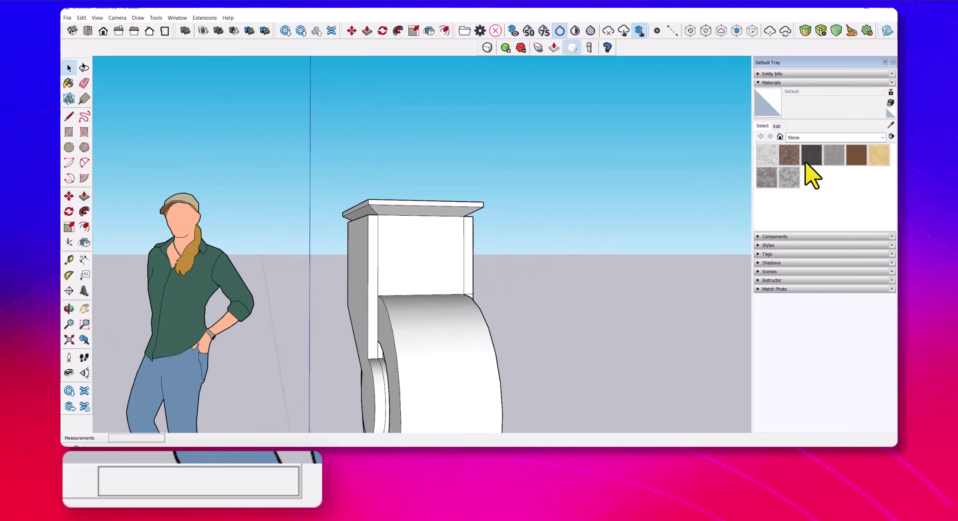
{"action": "left_click", "coordinate": [812, 155]}
{"action": "left_click", "coordinate": [453, 307]}
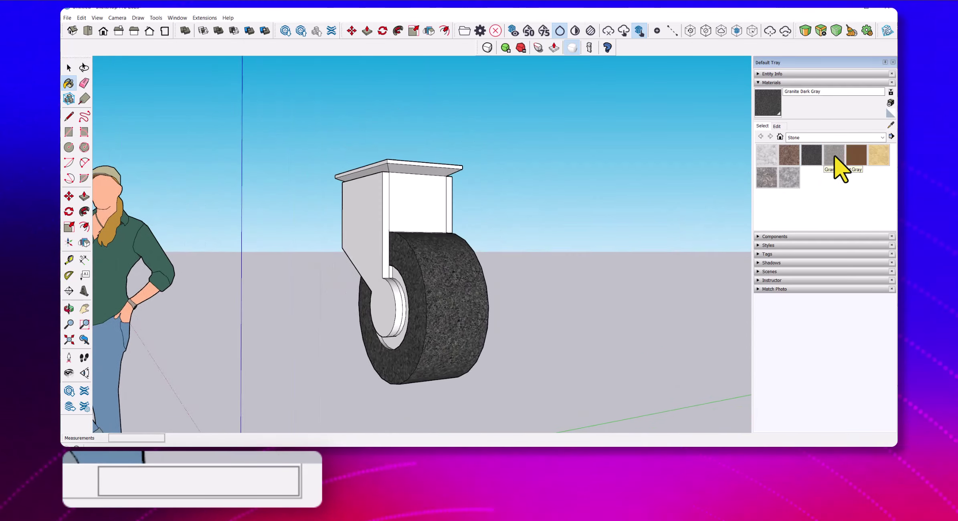
{"action": "left_click", "coordinate": [834, 156]}
{"action": "mouse_move", "coordinate": [388, 215]}
{"action": "middle_mouse_down"}
{"action": "mouse_move", "coordinate": [518, 221]}
{"action": "mouse_move", "coordinate": [492, 203]}
{"action": "mouse_move", "coordinate": [483, 217]}
{"action": "mouse_move", "coordinate": [553, 214]}
{"action": "mouse_move", "coordinate": [502, 171]}
{"action": "mouse_move", "coordinate": [496, 224]}
{"action": "middle_mouse_up"}
{"action": "left_click", "coordinate": [513, 213]}
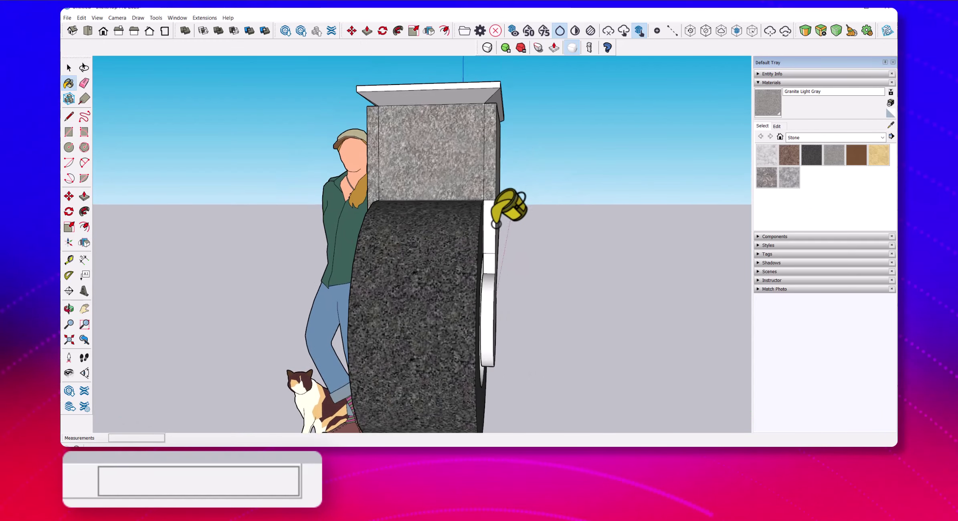
- Look up under the bracket and reselect the Granite Dark Gray material
{"action": "mouse_move", "coordinate": [493, 260]}
{"action": "middle_mouse_down"}
{"action": "mouse_move", "coordinate": [511, 295]}
{"action": "mouse_move", "coordinate": [286, 331]}
{"action": "mouse_move", "coordinate": [276, 231]}
{"action": "mouse_move", "coordinate": [300, 173]}
{"action": "mouse_move", "coordinate": [323, 168]}
{"action": "mouse_move", "coordinate": [319, 127]}
{"action": "middle_mouse_up"}
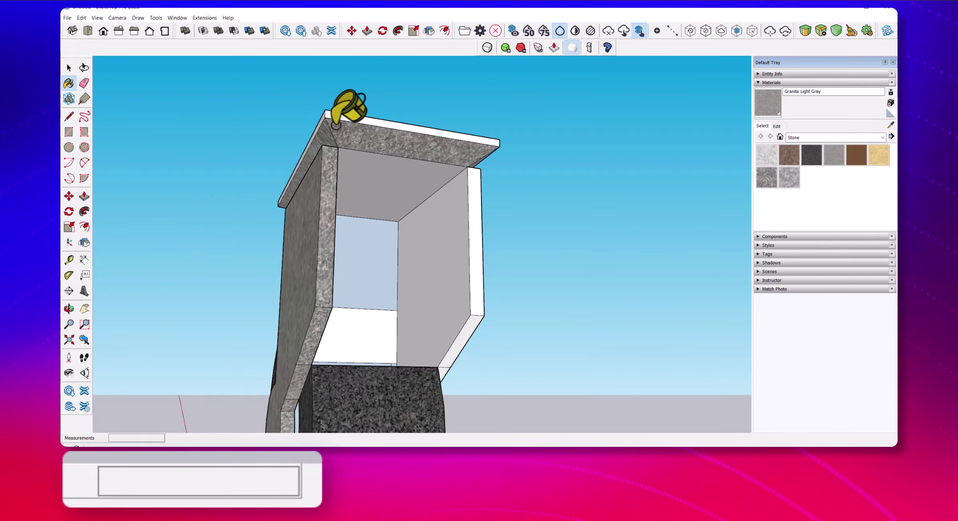
{"action": "scroll", "coordinate": [300, 170], "scroll_direction": "up", "scroll_amount": 2}
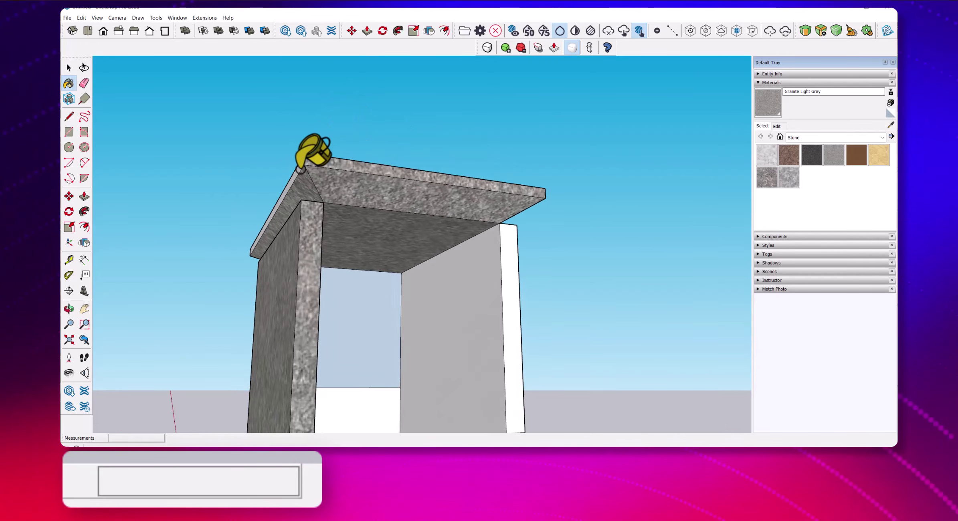
{"action": "mouse_move", "coordinate": [473, 288]}
{"action": "middle_mouse_down"}
{"action": "mouse_move", "coordinate": [417, 205]}
{"action": "mouse_move", "coordinate": [404, 224]}
{"action": "middle_mouse_up"}
{"action": "mouse_move", "coordinate": [380, 261]}
{"action": "middle_mouse_down"}
{"action": "mouse_move", "coordinate": [379, 295]}
{"action": "mouse_move", "coordinate": [388, 261]}
{"action": "mouse_move", "coordinate": [403, 280]}
{"action": "mouse_move", "coordinate": [408, 332]}
{"action": "mouse_move", "coordinate": [382, 225]}
{"action": "mouse_move", "coordinate": [328, 263]}
{"action": "mouse_move", "coordinate": [341, 281]}
{"action": "mouse_move", "coordinate": [271, 252]}
{"action": "mouse_move", "coordinate": [391, 268]}
{"action": "mouse_move", "coordinate": [369, 278]}
{"action": "mouse_move", "coordinate": [395, 273]}
{"action": "mouse_move", "coordinate": [397, 289]}
{"action": "middle_mouse_up"}
{"action": "left_click", "coordinate": [805, 159]}
{"action": "scroll", "coordinate": [417, 214], "scroll_direction": "up", "scroll_amount": 3}
{"action": "scroll", "coordinate": [346, 198], "scroll_direction": "up", "scroll_amount": 2}
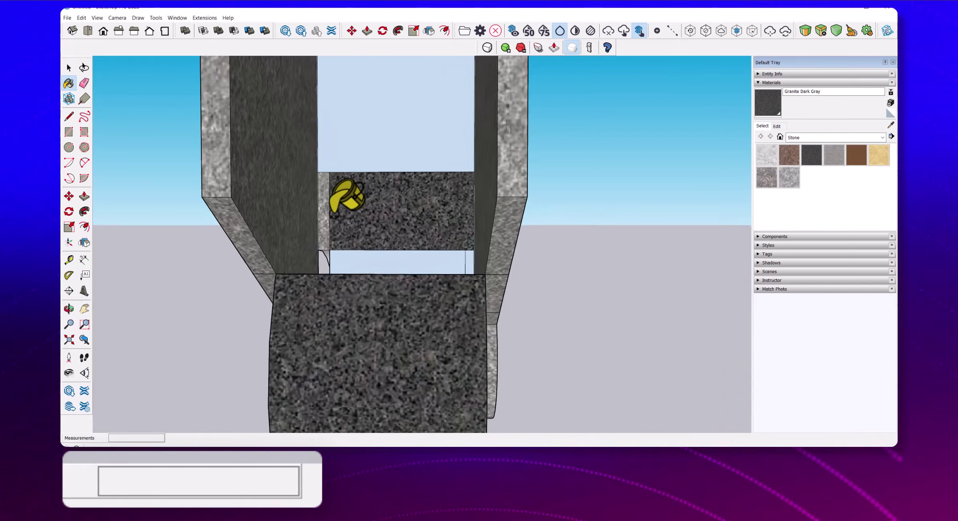
{"action": "scroll", "coordinate": [389, 208], "scroll_direction": "up", "scroll_amount": 2}
{"action": "scroll", "coordinate": [500, 229], "scroll_direction": "up", "scroll_amount": 3}
{"action": "scroll", "coordinate": [500, 230], "scroll_direction": "down", "scroll_amount": 3}
- Paint the wheel's inner ring red with Color A04
{"action": "mouse_move", "coordinate": [428, 293]}
{"action": "middle_mouse_down"}
{"action": "mouse_move", "coordinate": [520, 278]}
{"action": "mouse_move", "coordinate": [506, 286]}
{"action": "mouse_move", "coordinate": [561, 257]}
{"action": "middle_mouse_up"}
{"action": "left_click", "coordinate": [803, 137]}
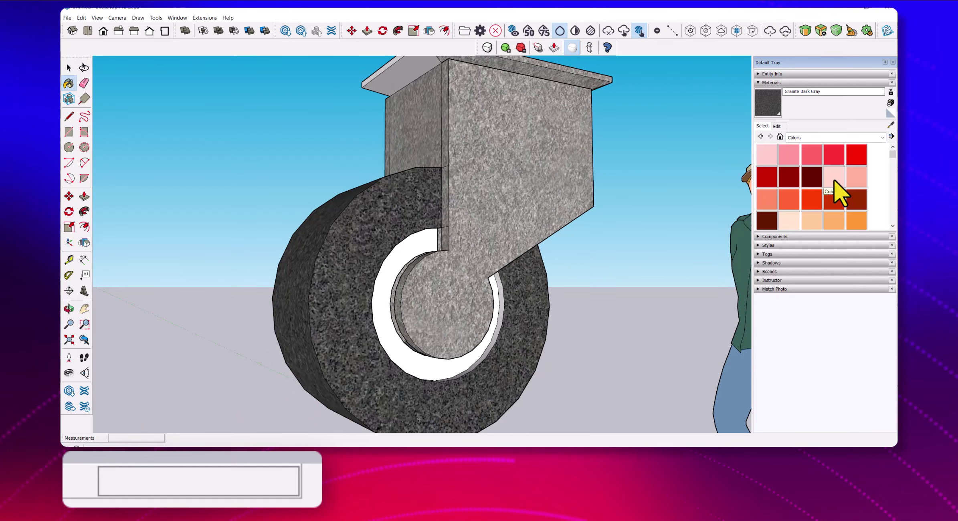
{"action": "left_click", "coordinate": [457, 253]}
{"action": "mouse_move", "coordinate": [457, 253]}
{"action": "middle_mouse_down"}
{"action": "mouse_move", "coordinate": [484, 331]}
{"action": "mouse_move", "coordinate": [422, 392]}
{"action": "middle_mouse_up"}
{"action": "scroll", "coordinate": [357, 297], "scroll_direction": "up", "scroll_amount": 3}
{"action": "scroll", "coordinate": [474, 285], "scroll_direction": "down", "scroll_amount": 3}
{"action": "middle_click_drag", "start_coordinate": [475, 285], "coordinate": [442, 256]}
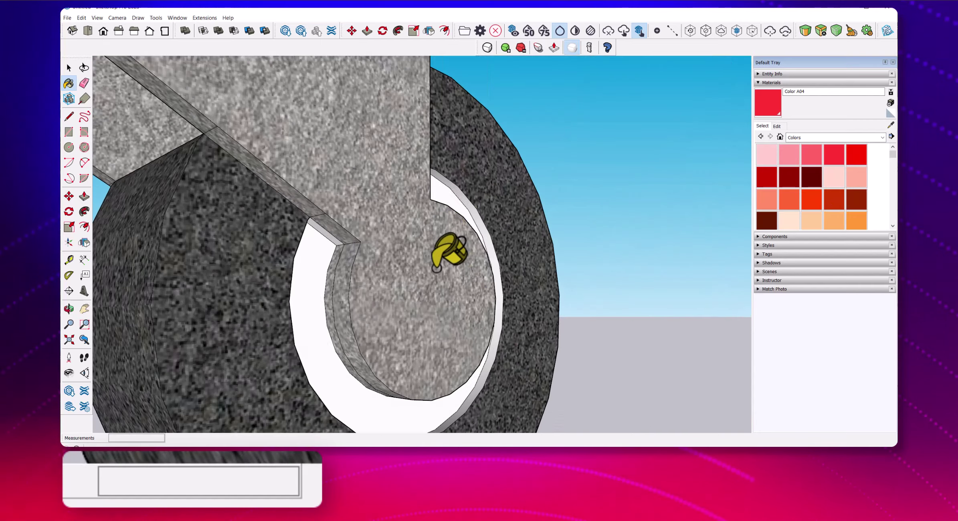
{"action": "scroll", "coordinate": [450, 192], "scroll_direction": "up", "scroll_amount": 3}
{"action": "scroll", "coordinate": [455, 187], "scroll_direction": "down", "scroll_amount": 5}
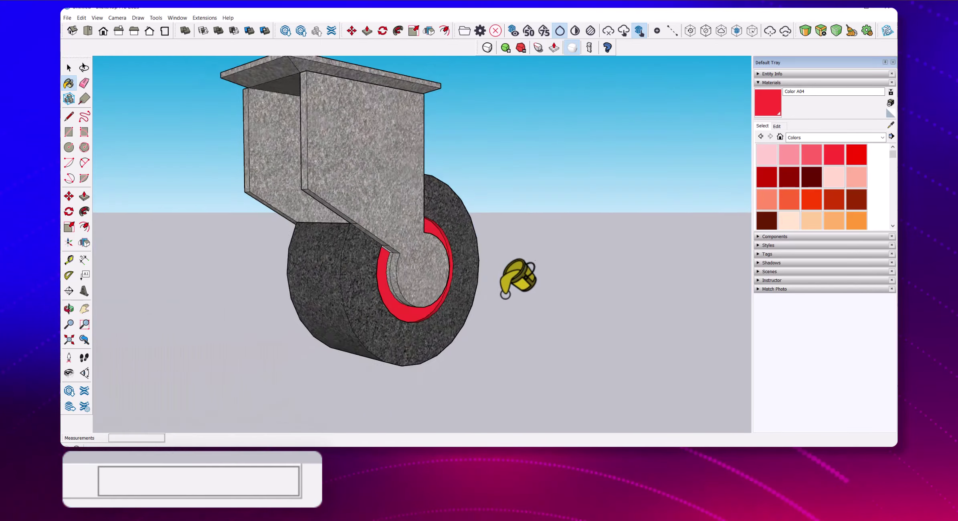
{"action": "middle_click_drag", "start_coordinate": [506, 289], "coordinate": [512, 242]}
- Window-select the entire painted caster and make it one group
{"action": "left_click_drag", "start_coordinate": [268, 117], "coordinate": [606, 397]}
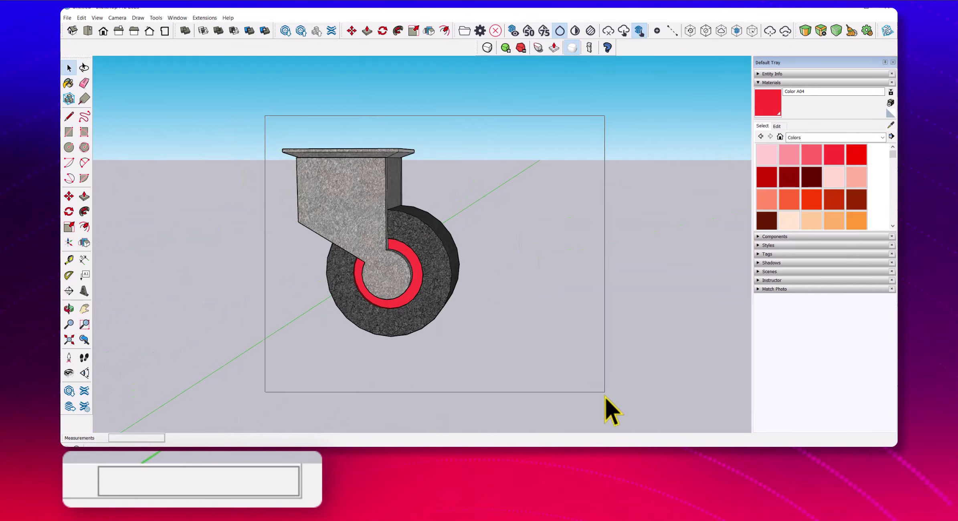
{"action": "scroll", "coordinate": [543, 401], "scroll_direction": "up", "scroll_amount": 2}
{"action": "right_click", "coordinate": [407, 211]}
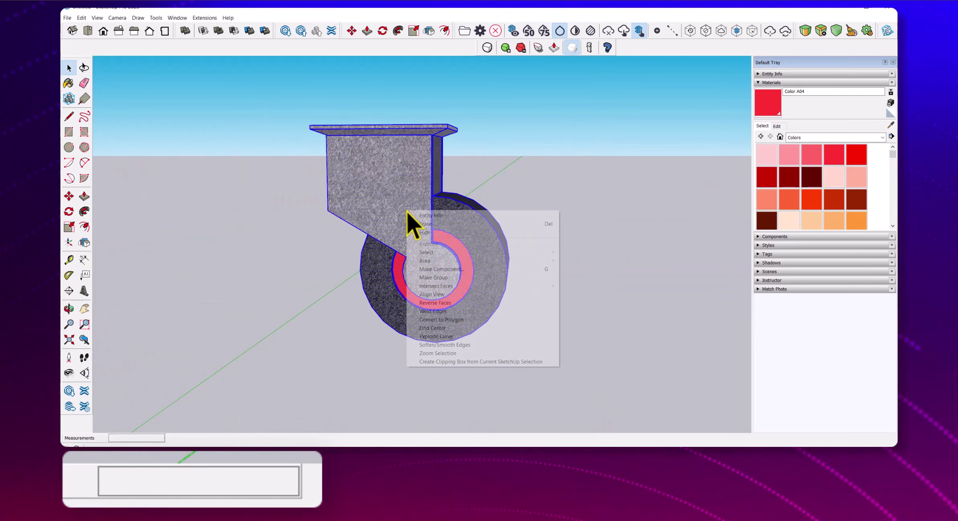
{"action": "left_click", "coordinate": [456, 277]}
{"action": "scroll", "coordinate": [575, 337], "scroll_direction": "down", "scroll_amount": 2}
{"action": "left_click", "coordinate": [527, 321]}
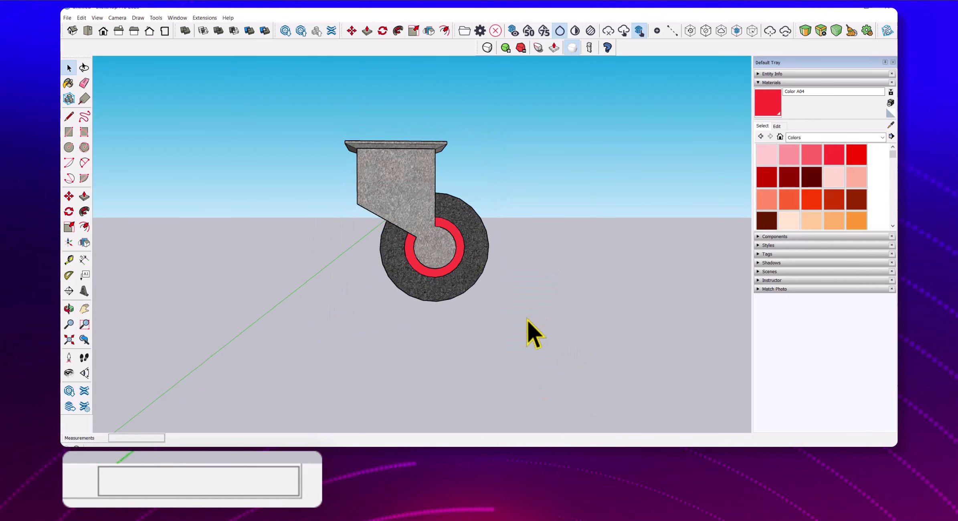
{"action": "scroll", "coordinate": [528, 320], "scroll_direction": "down", "scroll_amount": 5}
{"action": "left_click", "coordinate": [69, 119]}
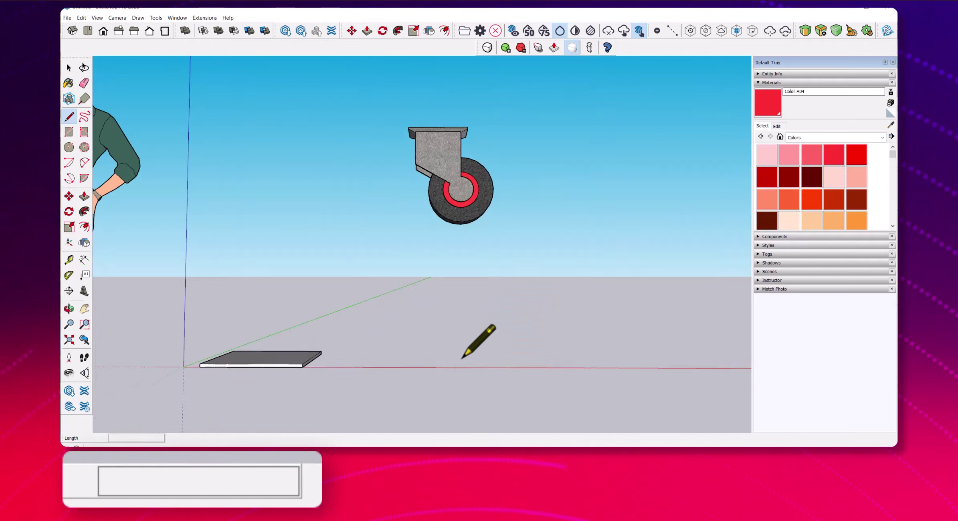
{"action": "middle_click_drag", "start_coordinate": [475, 338], "coordinate": [440, 344]}
- Draw a 3-inch guide line on the red axis beside the plank
{"action": "left_click", "coordinate": [424, 366]}
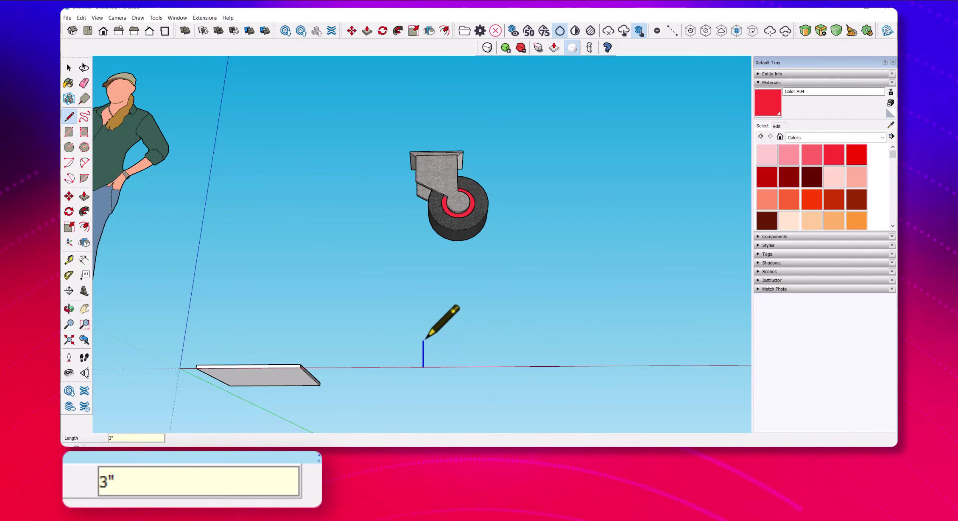
{"action": "middle_click_drag", "start_coordinate": [426, 339], "coordinate": [475, 336]}
{"action": "key", "text": "space"}
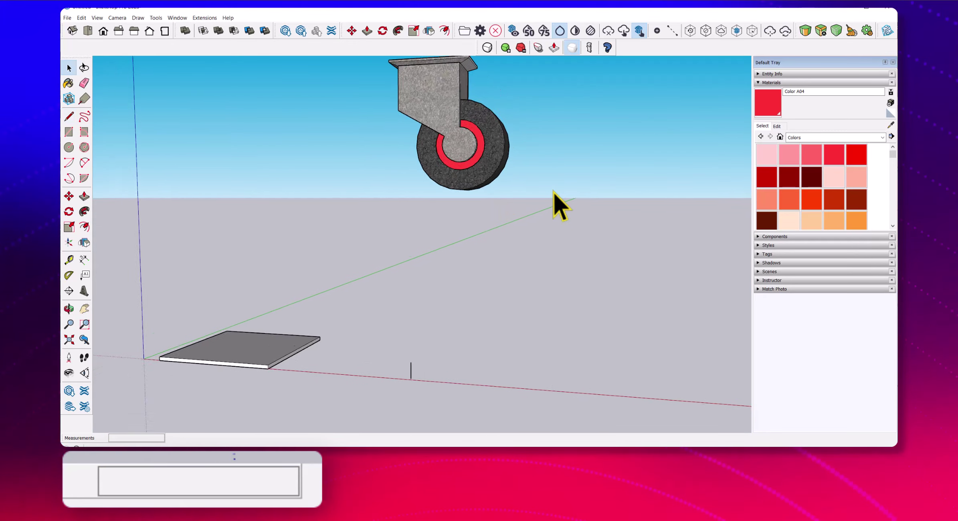
{"action": "middle_click_drag", "start_coordinate": [560, 207], "coordinate": [434, 113]}
{"action": "mouse_move", "coordinate": [456, 210]}
{"action": "middle_mouse_down"}
{"action": "mouse_move", "coordinate": [502, 139]}
{"action": "mouse_move", "coordinate": [409, 379]}
{"action": "middle_mouse_up"}
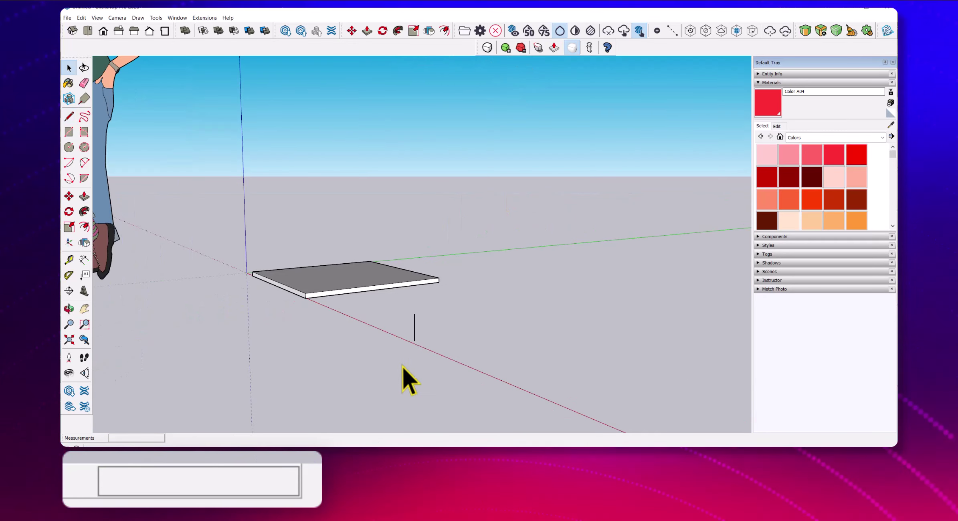
{"action": "type", "text": "l"}
{"action": "type", "text": "3\""}
{"action": "key", "text": "Return"}
{"action": "key", "text": "space"}
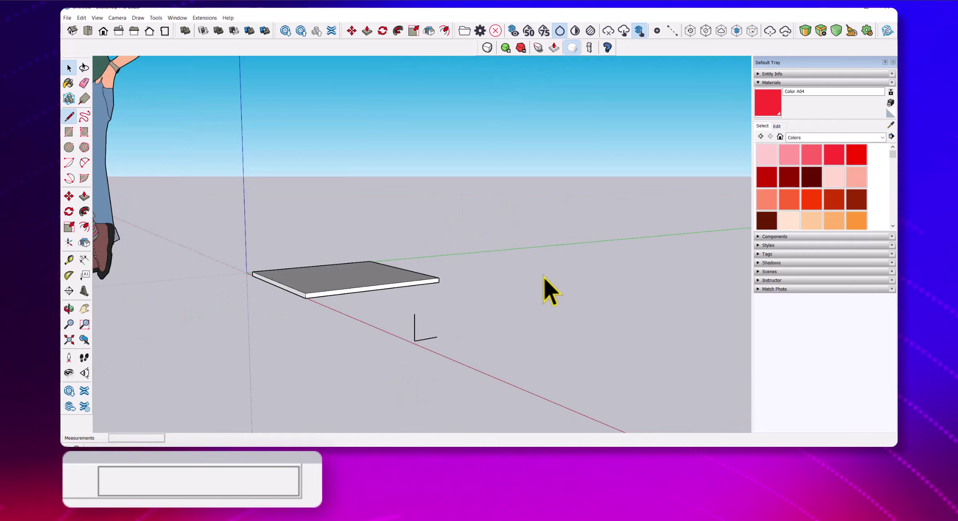
{"action": "mouse_move", "coordinate": [545, 289]}
{"action": "middle_mouse_down"}
{"action": "mouse_move", "coordinate": [509, 182]}
{"action": "mouse_move", "coordinate": [473, 251]}
{"action": "mouse_move", "coordinate": [473, 321]}
{"action": "middle_mouse_up"}
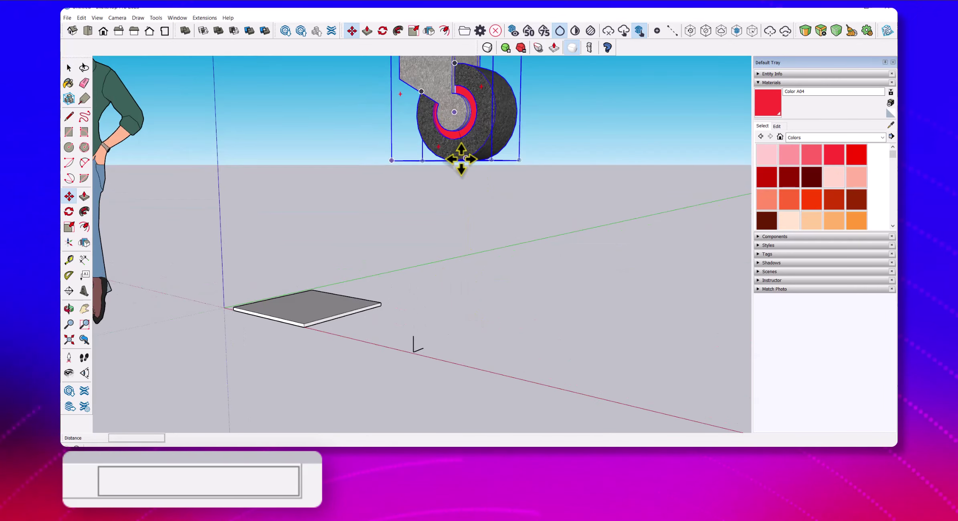
- Move the grouped caster down by its wheel bottom onto the ground at the guide line
{"action": "scroll", "coordinate": [424, 349], "scroll_direction": "up", "scroll_amount": 3}
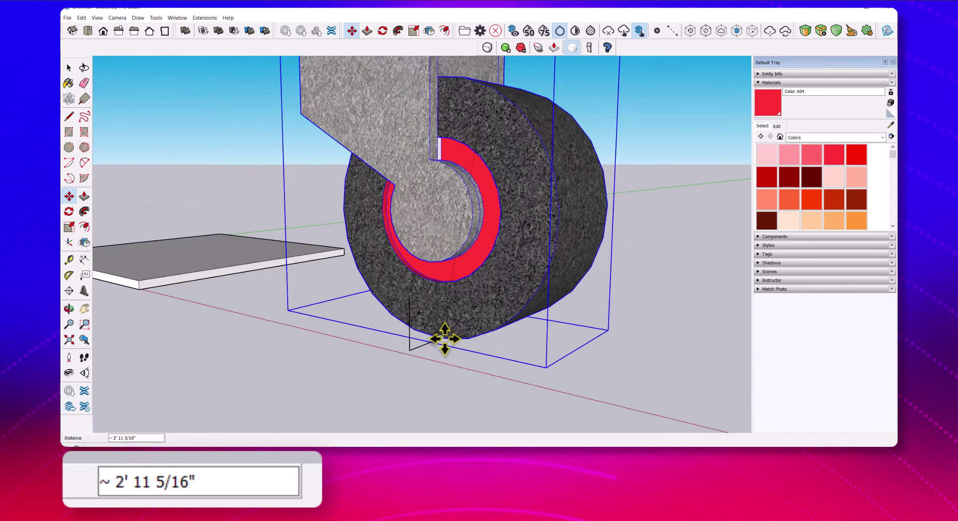
{"action": "scroll", "coordinate": [442, 338], "scroll_direction": "up", "scroll_amount": 3}
{"action": "scroll", "coordinate": [469, 392], "scroll_direction": "up", "scroll_amount": 1}
{"action": "scroll", "coordinate": [462, 385], "scroll_direction": "up", "scroll_amount": 2}
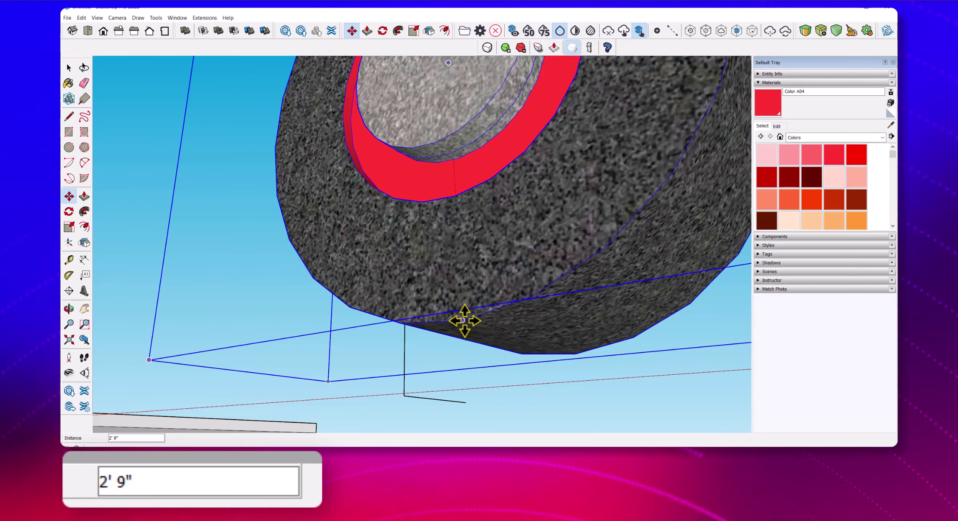
{"action": "scroll", "coordinate": [463, 321], "scroll_direction": "down", "scroll_amount": 3}
{"action": "mouse_move", "coordinate": [462, 397]}
{"action": "middle_mouse_down"}
{"action": "mouse_move", "coordinate": [498, 369]}
{"action": "mouse_move", "coordinate": [543, 385]}
{"action": "mouse_move", "coordinate": [560, 375]}
{"action": "mouse_move", "coordinate": [554, 400]}
{"action": "mouse_move", "coordinate": [591, 366]}
{"action": "middle_mouse_up"}
{"action": "left_click", "coordinate": [585, 374]}
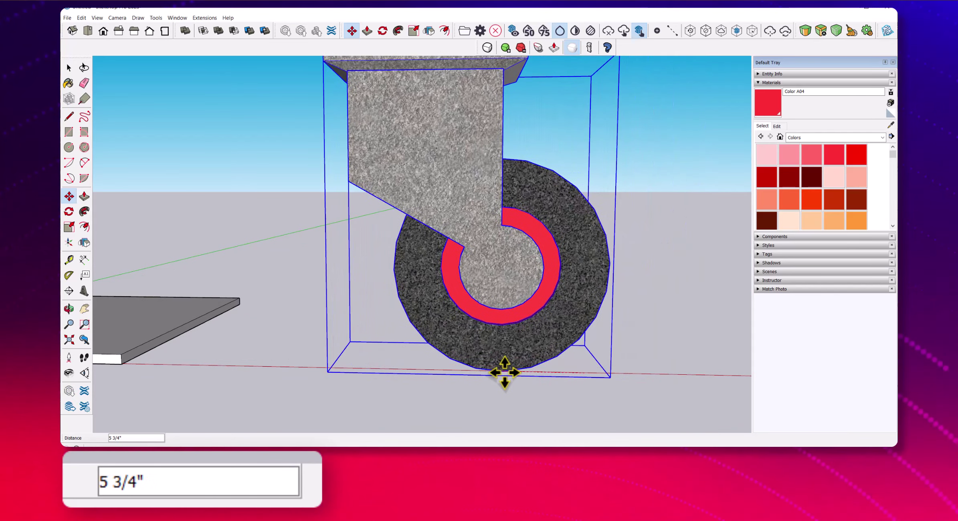
{"action": "mouse_move", "coordinate": [505, 377]}
{"action": "middle_mouse_down"}
{"action": "mouse_move", "coordinate": [445, 396]}
{"action": "mouse_move", "coordinate": [411, 356]}
{"action": "middle_mouse_up"}
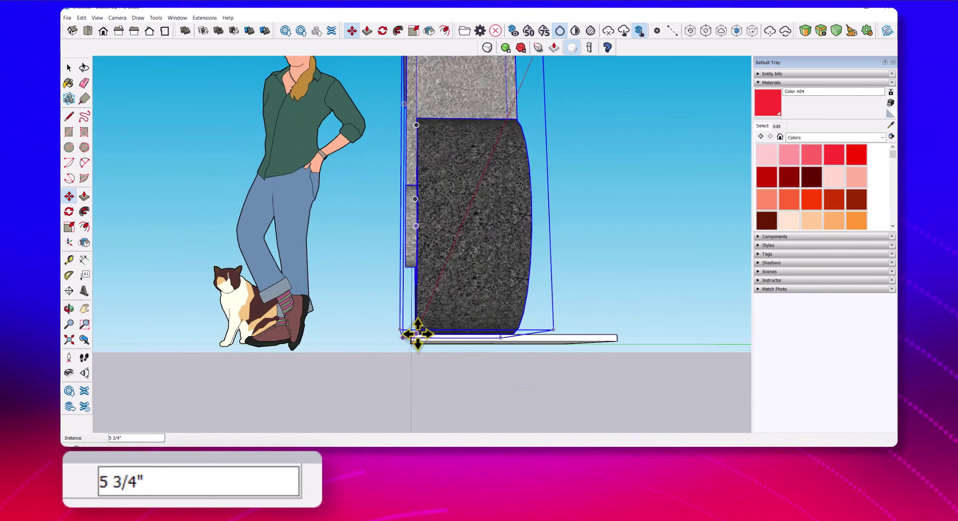
{"action": "middle_click_drag", "start_coordinate": [485, 331], "coordinate": [479, 361]}
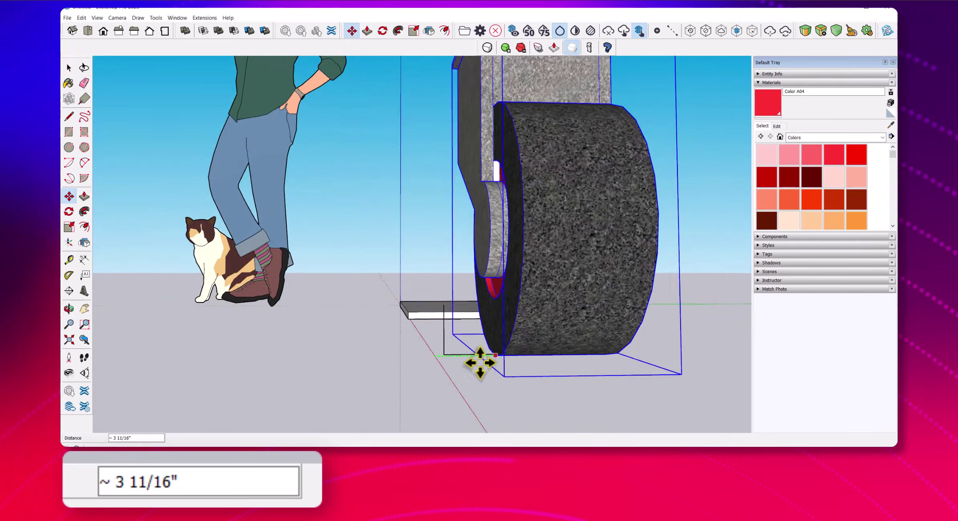
{"action": "scroll", "coordinate": [650, 352], "scroll_direction": "up", "scroll_amount": 3}
{"action": "scroll", "coordinate": [648, 338], "scroll_direction": "down", "scroll_amount": 3}
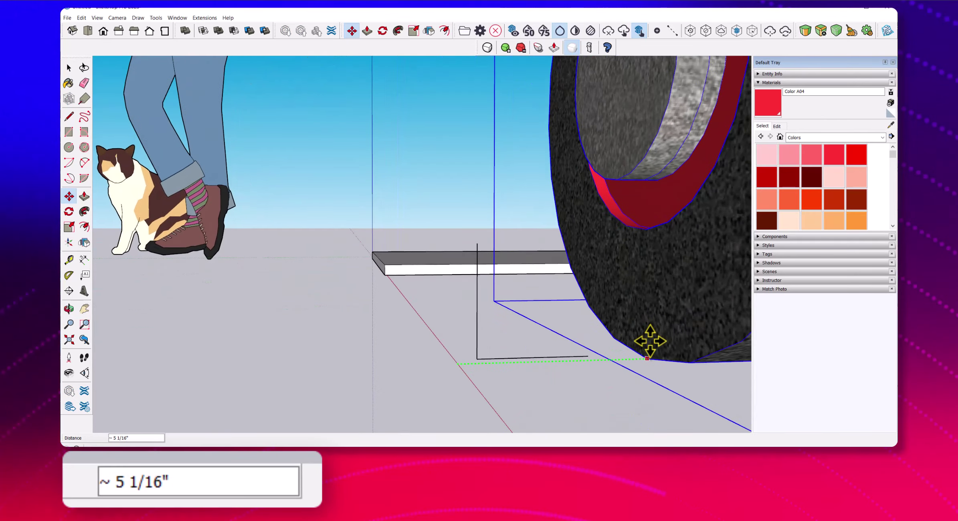
{"action": "scroll", "coordinate": [708, 303], "scroll_direction": "up", "scroll_amount": 3}
{"action": "mouse_move", "coordinate": [571, 359]}
{"action": "middle_mouse_down"}
{"action": "mouse_move", "coordinate": [708, 303]}
{"action": "mouse_move", "coordinate": [669, 305]}
{"action": "middle_mouse_up"}
{"action": "scroll", "coordinate": [670, 306], "scroll_direction": "down", "scroll_amount": 3}
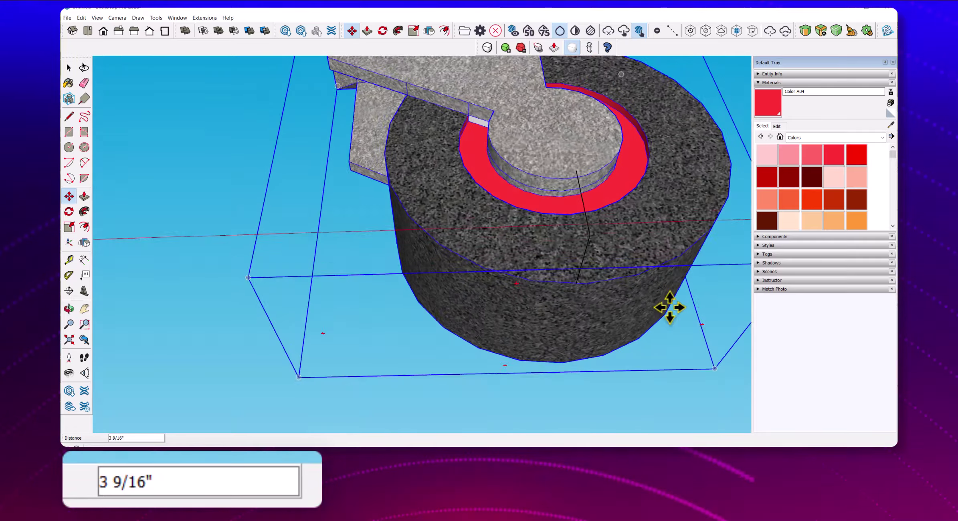
{"action": "scroll", "coordinate": [642, 353], "scroll_direction": "up", "scroll_amount": 3}
{"action": "mouse_move", "coordinate": [642, 353]}
{"action": "middle_mouse_down"}
{"action": "mouse_move", "coordinate": [545, 304]}
{"action": "mouse_move", "coordinate": [518, 302]}
{"action": "mouse_move", "coordinate": [515, 380]}
{"action": "mouse_move", "coordinate": [478, 307]}
{"action": "middle_mouse_up"}
{"action": "scroll", "coordinate": [536, 303], "scroll_direction": "up", "scroll_amount": 2}
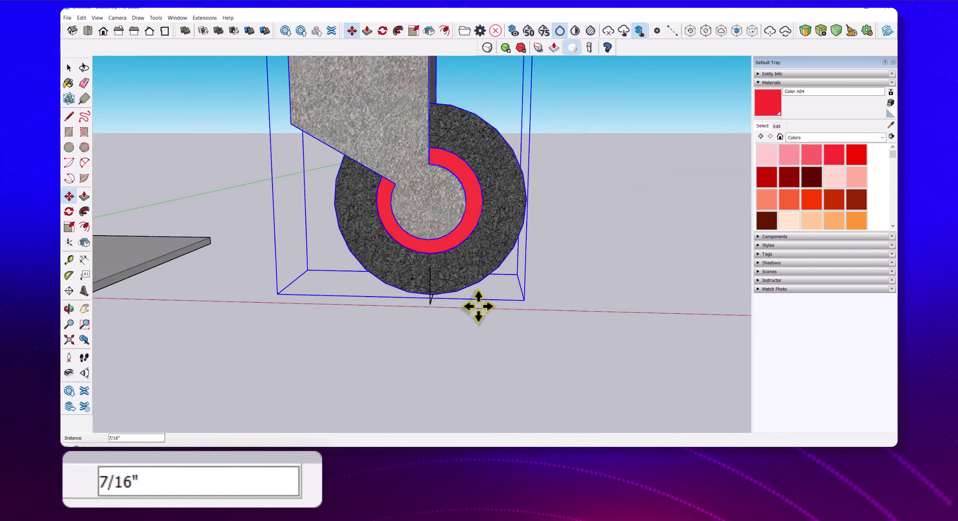
{"action": "scroll", "coordinate": [510, 297], "scroll_direction": "down", "scroll_amount": 3}
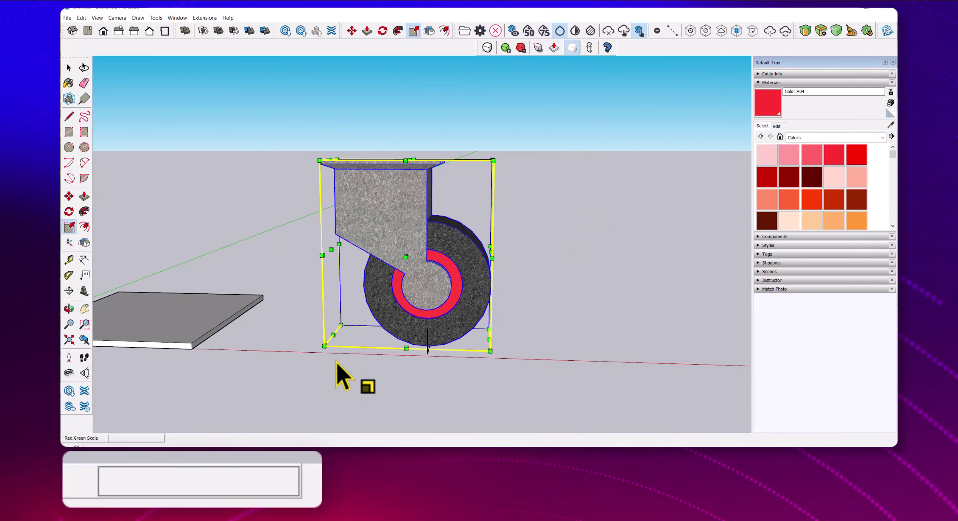
- Scale the caster down from its corner, lower it to the ground, then enlarge it slightly
{"action": "middle_click_drag", "start_coordinate": [336, 360], "coordinate": [503, 197]}
{"action": "left_click_drag", "start_coordinate": [346, 191], "coordinate": [337, 217]}
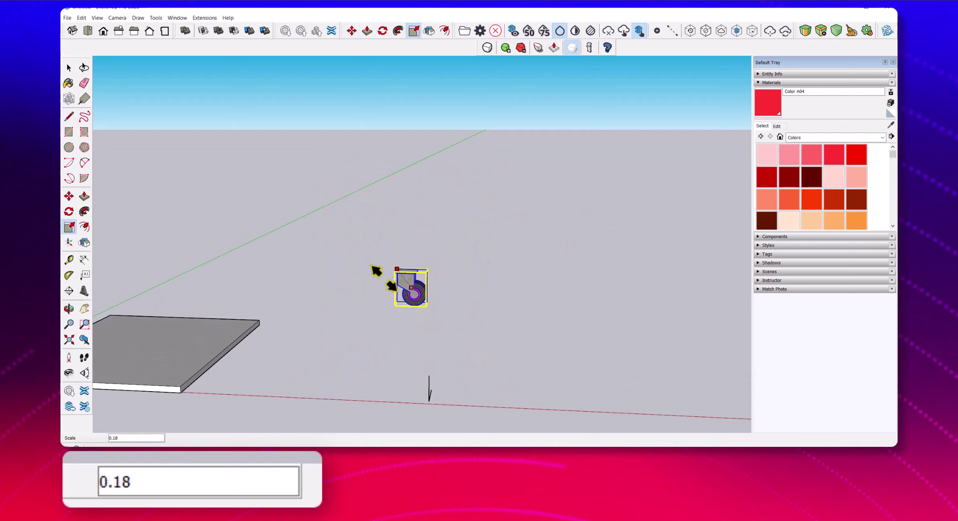
{"action": "middle_click_drag", "start_coordinate": [432, 188], "coordinate": [407, 181]}
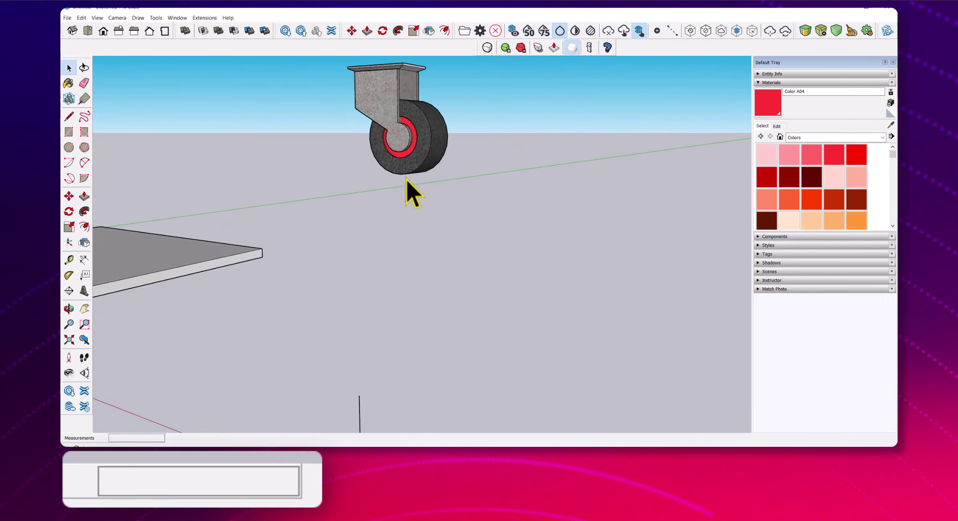
{"action": "left_click", "coordinate": [403, 133]}
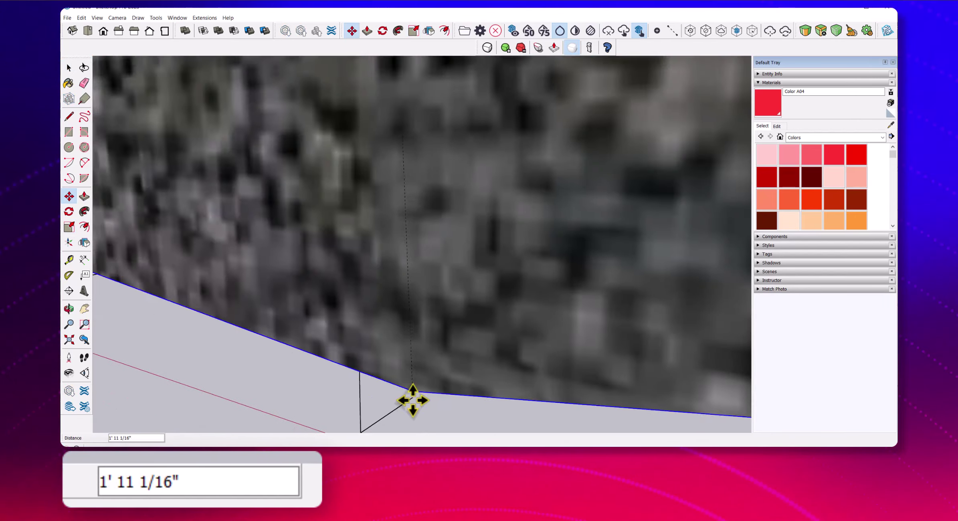
{"action": "scroll", "coordinate": [411, 397], "scroll_direction": "down", "scroll_amount": 5}
{"action": "mouse_move", "coordinate": [410, 395]}
{"action": "middle_mouse_down"}
{"action": "mouse_move", "coordinate": [394, 400]}
{"action": "mouse_move", "coordinate": [567, 229]}
{"action": "mouse_move", "coordinate": [535, 214]}
{"action": "middle_mouse_up"}
{"action": "key", "text": "s"}
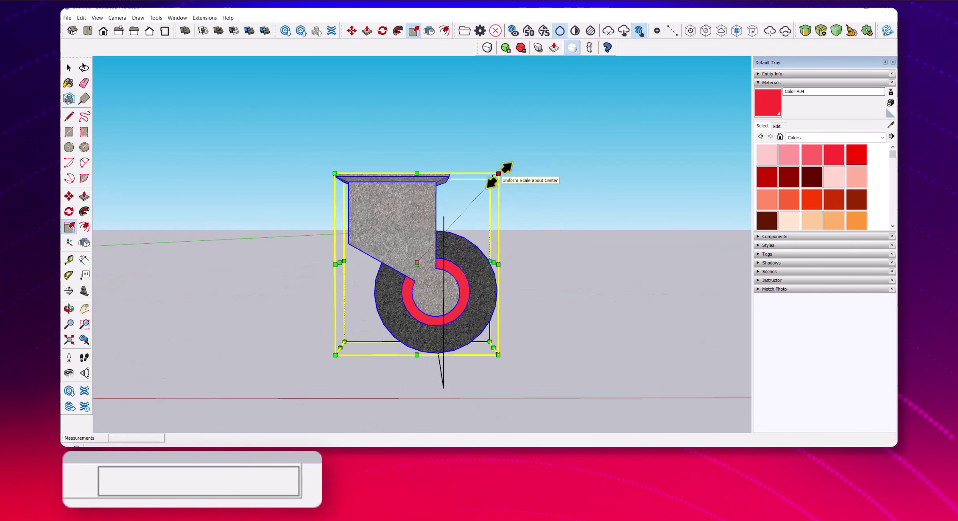
{"action": "left_click", "coordinate": [498, 173]}
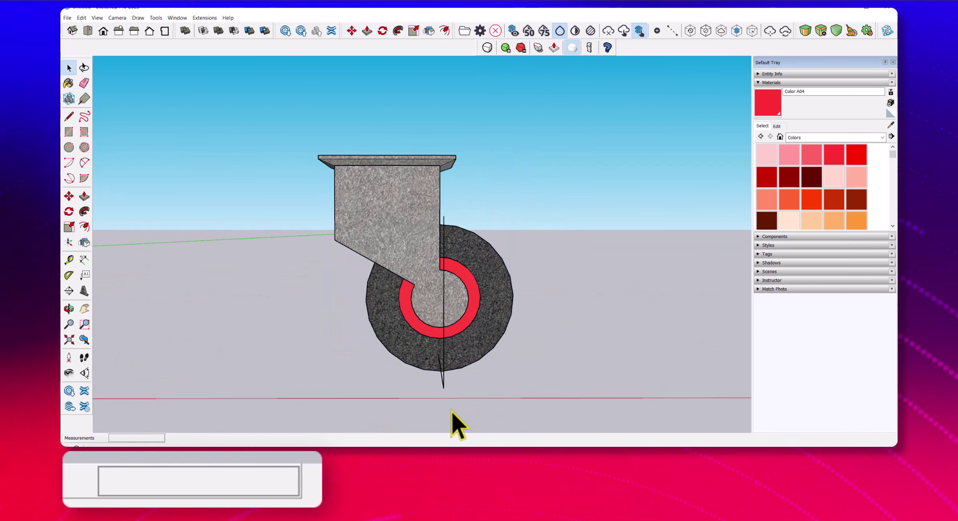
{"action": "middle_click_drag", "start_coordinate": [452, 411], "coordinate": [372, 366]}
{"action": "scroll", "coordinate": [381, 367], "scroll_direction": "up", "scroll_amount": 3}
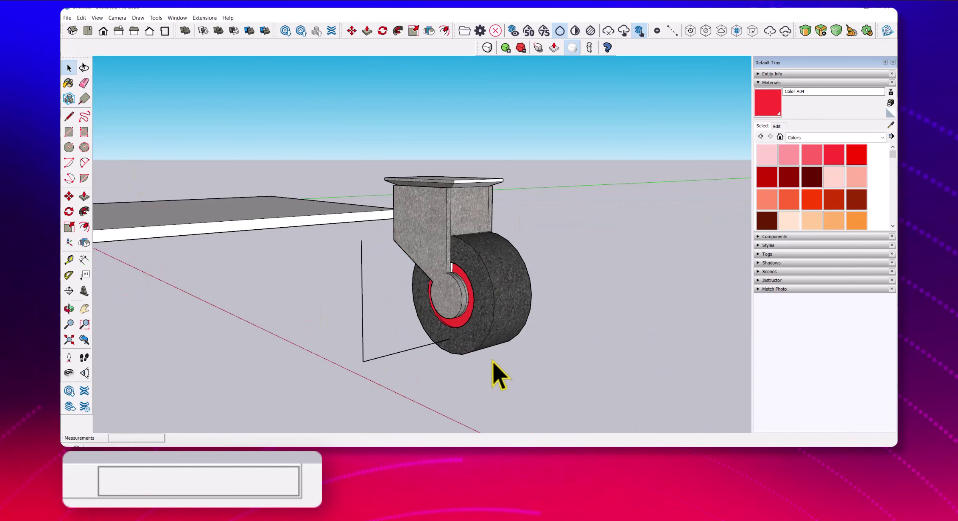
- Erase the leftover guide lines and move the caster to the plank's end
{"action": "key", "text": "e"}
{"action": "left_click_drag", "start_coordinate": [395, 368], "coordinate": [85, 296]}
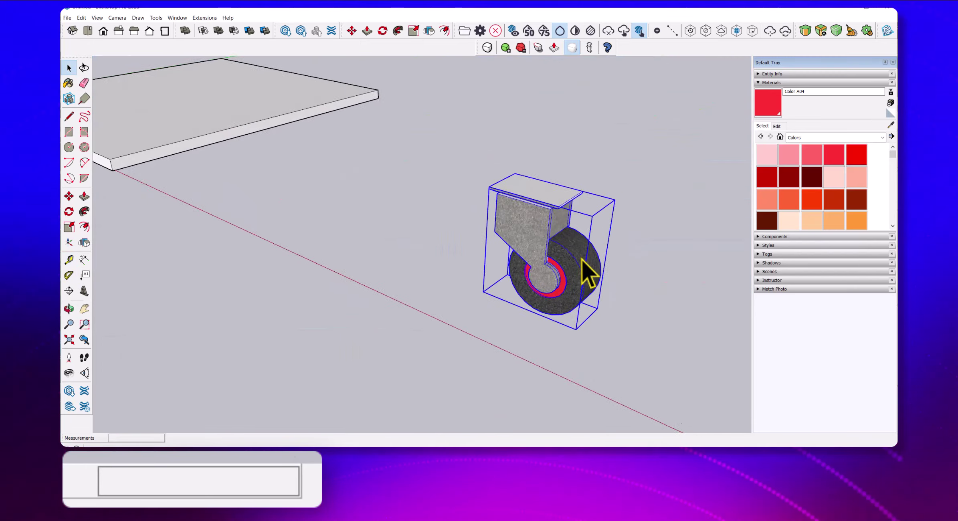
{"action": "left_click", "coordinate": [552, 207]}
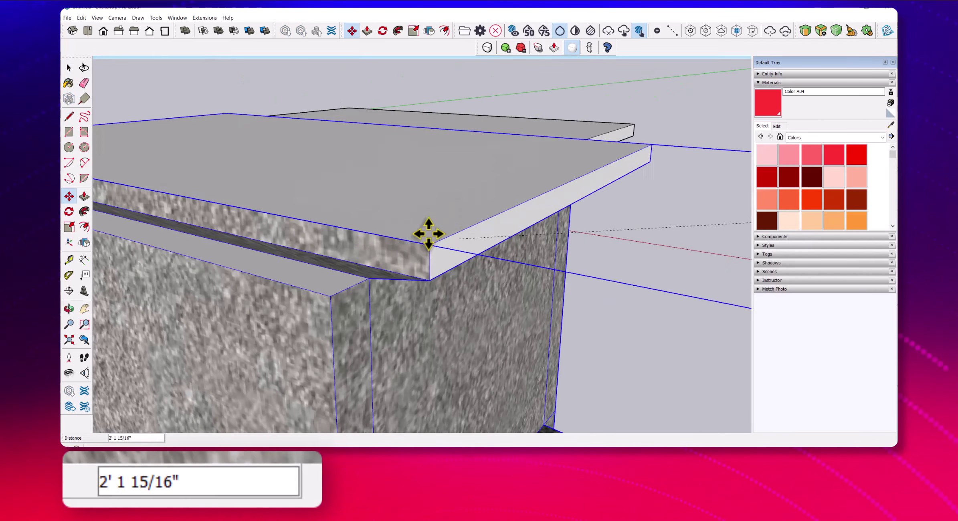
{"action": "scroll", "coordinate": [553, 249], "scroll_direction": "down", "scroll_amount": 3}
{"action": "scroll", "coordinate": [521, 281], "scroll_direction": "down", "scroll_amount": 3}
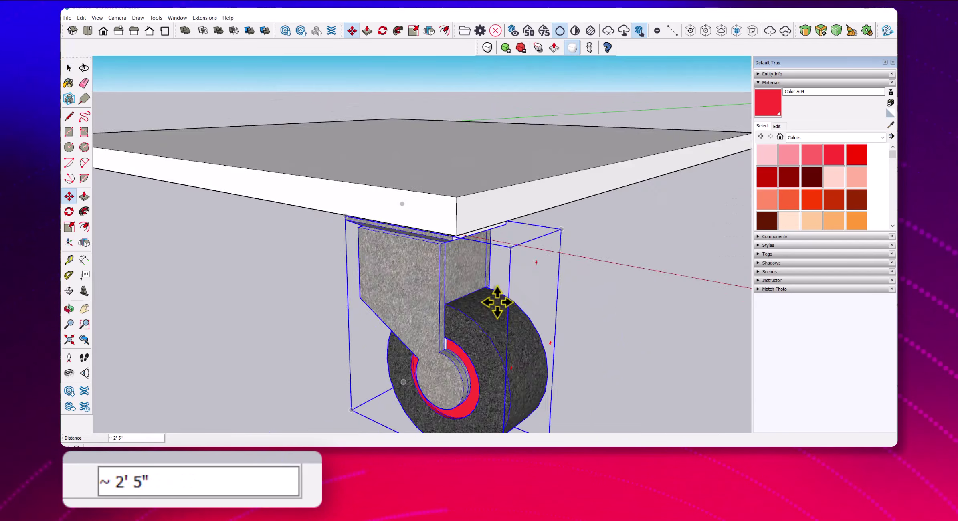
{"action": "scroll", "coordinate": [441, 299], "scroll_direction": "down", "scroll_amount": 3}
{"action": "mouse_move", "coordinate": [402, 294]}
{"action": "middle_mouse_down"}
{"action": "mouse_move", "coordinate": [428, 272]}
{"action": "mouse_move", "coordinate": [419, 229]}
{"action": "middle_mouse_up"}
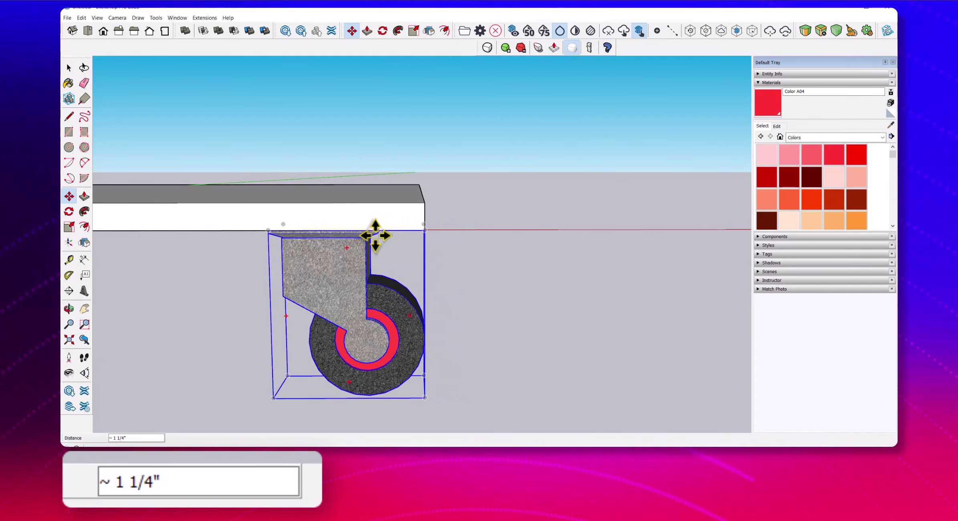
{"action": "mouse_move", "coordinate": [375, 235]}
{"action": "middle_mouse_down"}
{"action": "mouse_move", "coordinate": [336, 239]}
{"action": "mouse_move", "coordinate": [381, 227]}
{"action": "middle_mouse_up"}
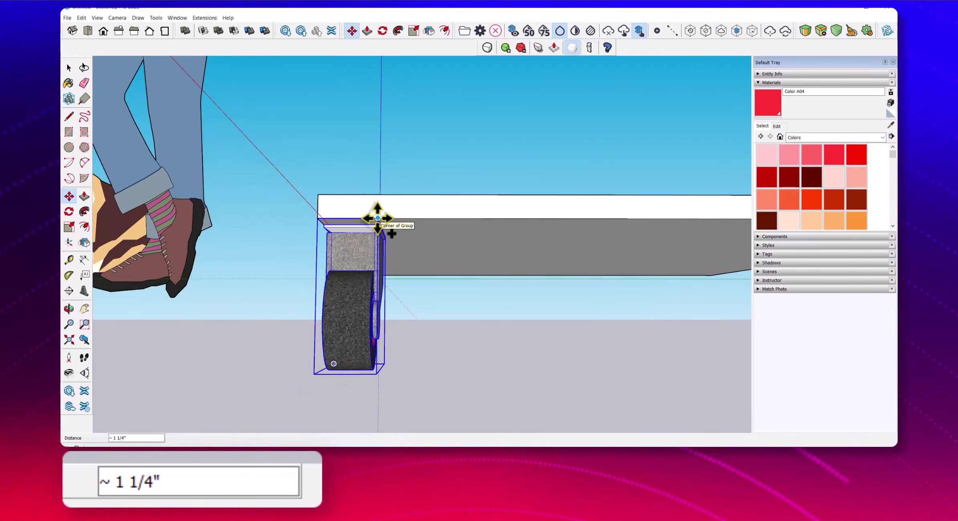
{"action": "scroll", "coordinate": [377, 217], "scroll_direction": "down", "scroll_amount": 3}
{"action": "scroll", "coordinate": [422, 235], "scroll_direction": "down", "scroll_amount": 3}
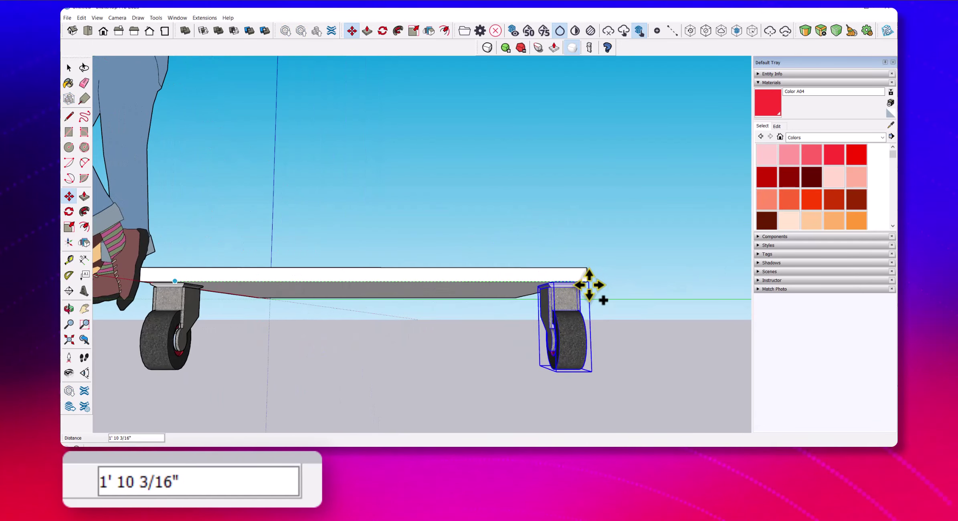
{"action": "mouse_move", "coordinate": [595, 335]}
{"action": "middle_mouse_down"}
{"action": "mouse_move", "coordinate": [208, 415]}
{"action": "mouse_move", "coordinate": [395, 383]}
{"action": "mouse_move", "coordinate": [546, 197]}
{"action": "mouse_move", "coordinate": [314, 363]}
{"action": "mouse_move", "coordinate": [539, 265]}
{"action": "middle_mouse_up"}
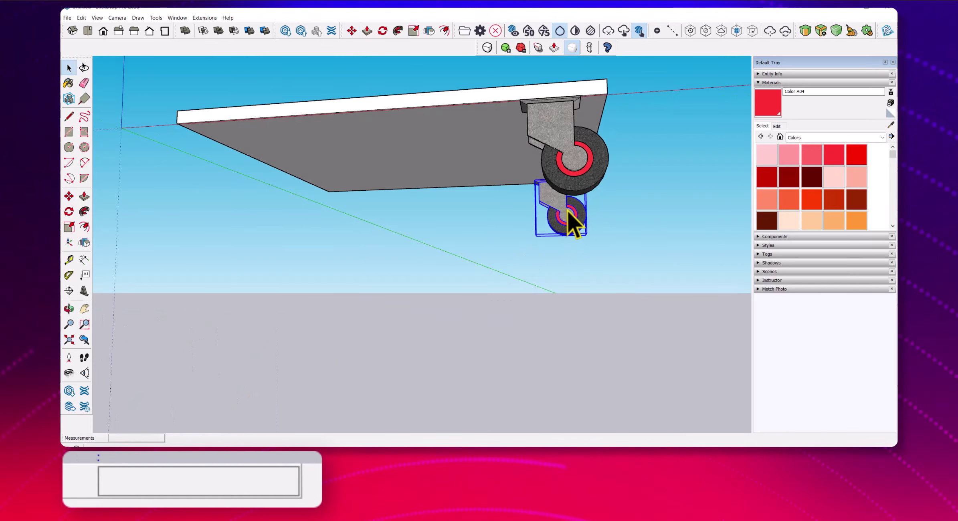
- Select both casters and slide them along to the plank's corners
{"action": "left_click", "coordinate": [578, 166]}
{"action": "left_click", "coordinate": [569, 227], "text": "shift"}
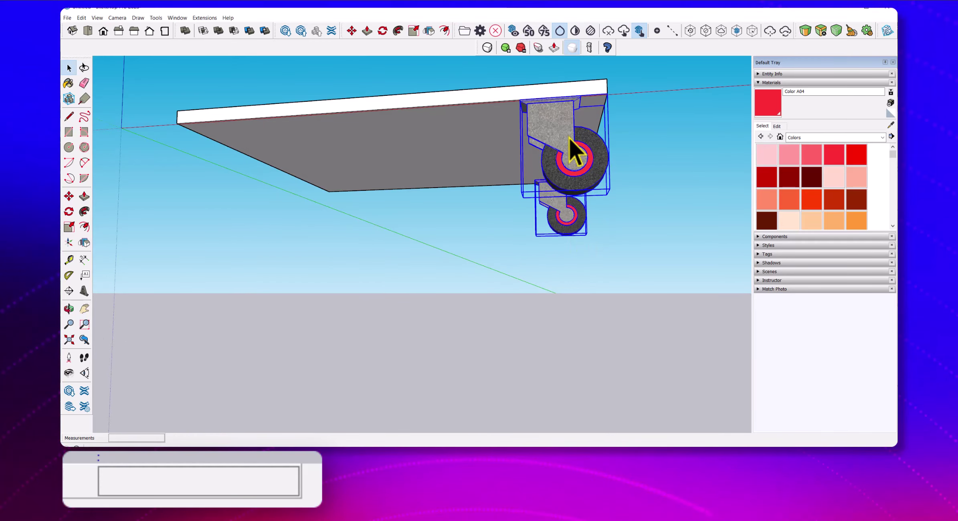
{"action": "mouse_move", "coordinate": [576, 126]}
{"action": "middle_mouse_down"}
{"action": "mouse_move", "coordinate": [567, 145]}
{"action": "mouse_move", "coordinate": [684, 151]}
{"action": "middle_mouse_up"}
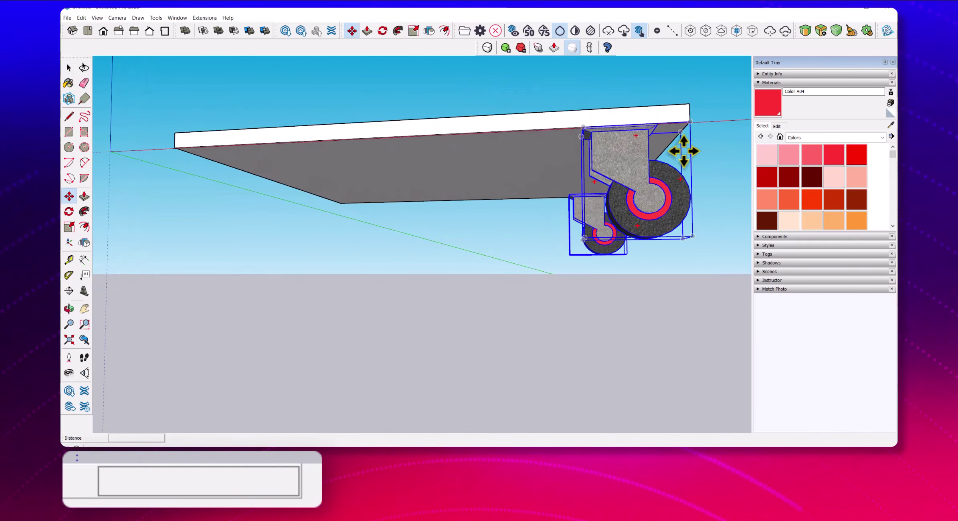
{"action": "middle_click_drag", "start_coordinate": [528, 132], "coordinate": [435, 145], "text": "shift"}
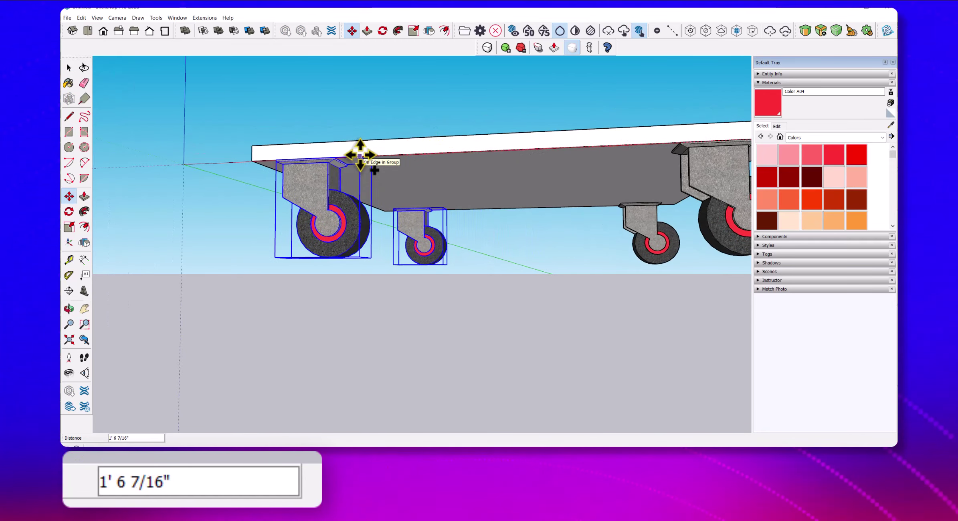
{"action": "middle_click_drag", "start_coordinate": [361, 154], "coordinate": [602, 313]}
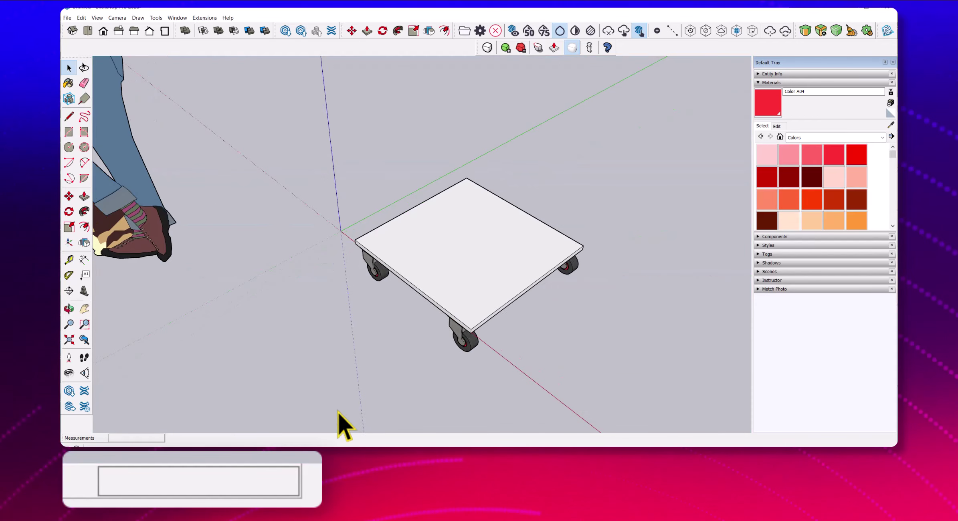
- Copy the base board 6 1/2 inches straight up
{"action": "left_click", "coordinate": [69, 260]}
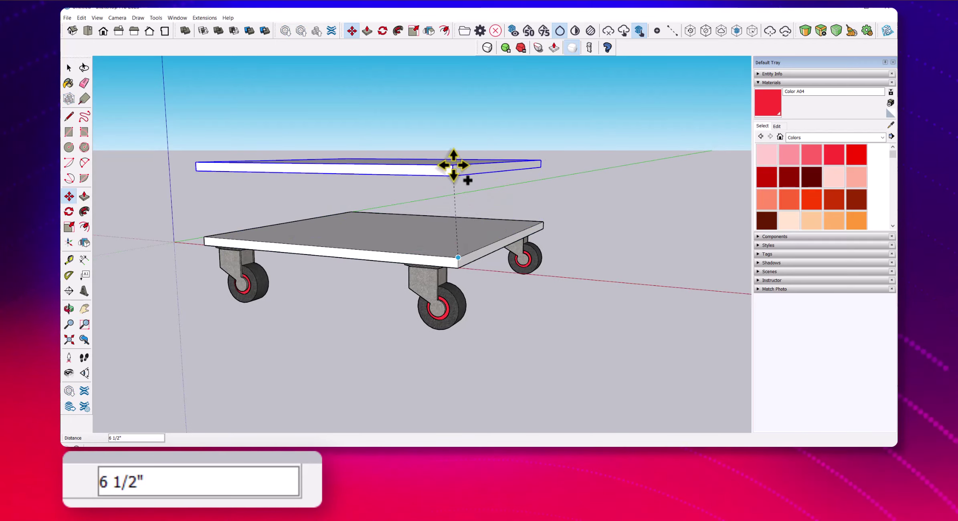
{"action": "left_click", "coordinate": [470, 128]}
{"action": "key", "text": "space"}
{"action": "mouse_move", "coordinate": [562, 201]}
{"action": "middle_mouse_down"}
{"action": "mouse_move", "coordinate": [626, 215]}
{"action": "mouse_move", "coordinate": [384, 272]}
{"action": "middle_mouse_up"}
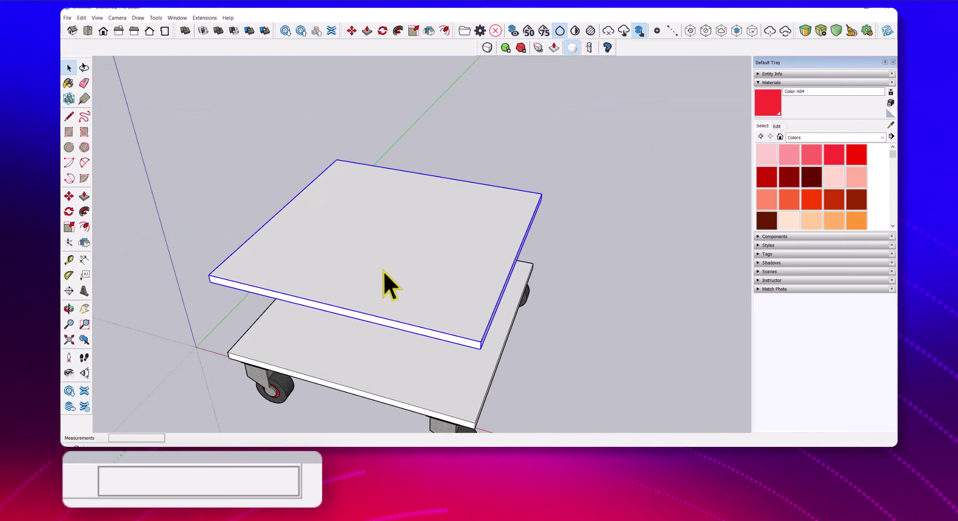
- Open the top board group and try an inward offset of its top face, then undo it
{"action": "double_click", "coordinate": [352, 280]}
{"action": "left_click", "coordinate": [83, 227]}
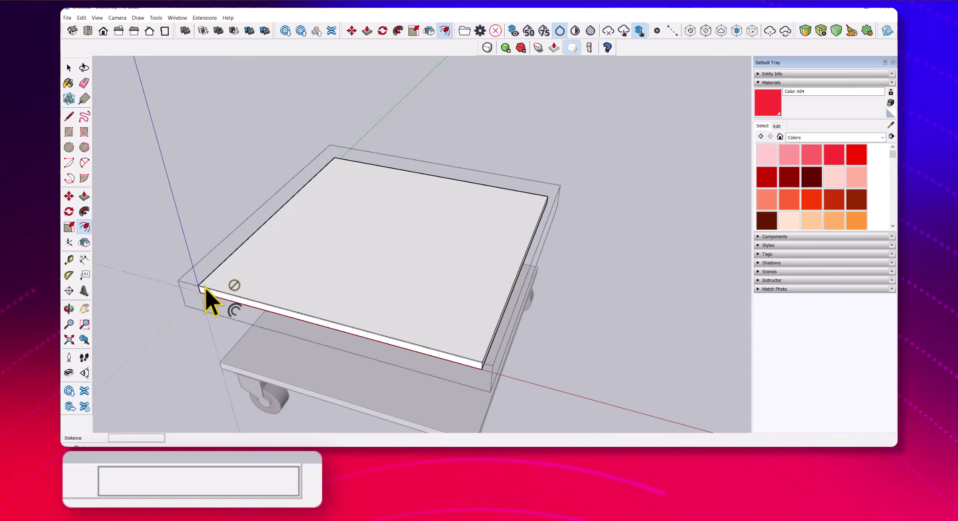
{"action": "left_click", "coordinate": [200, 286]}
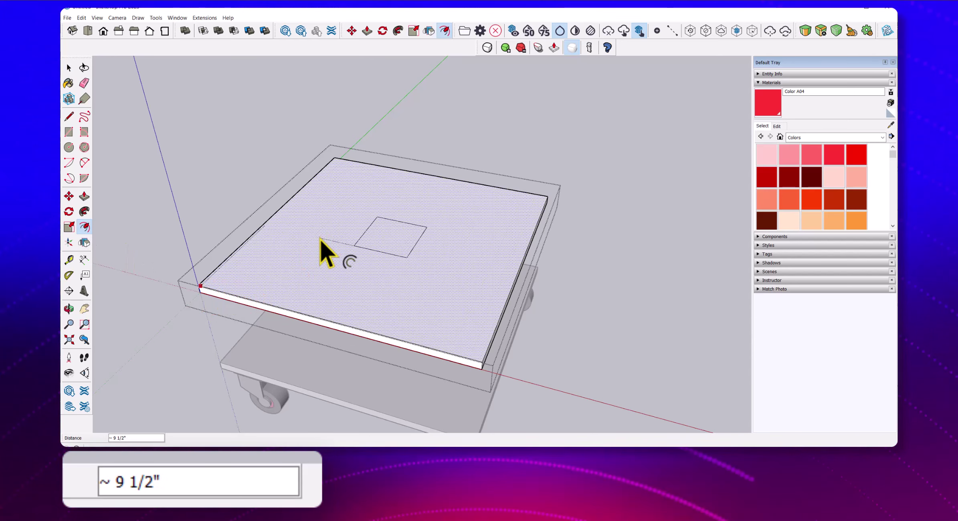
{"action": "left_click", "coordinate": [329, 241]}
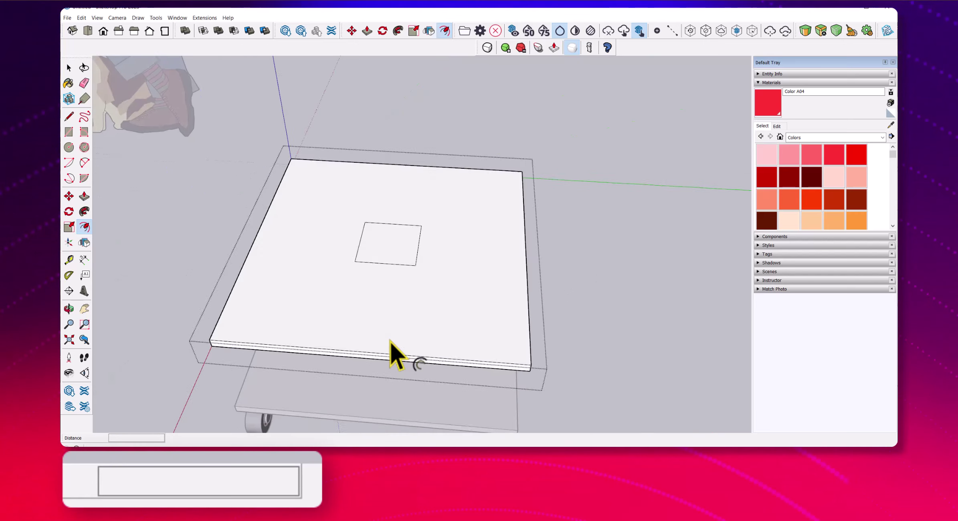
{"action": "key", "text": "ctrl+z"}
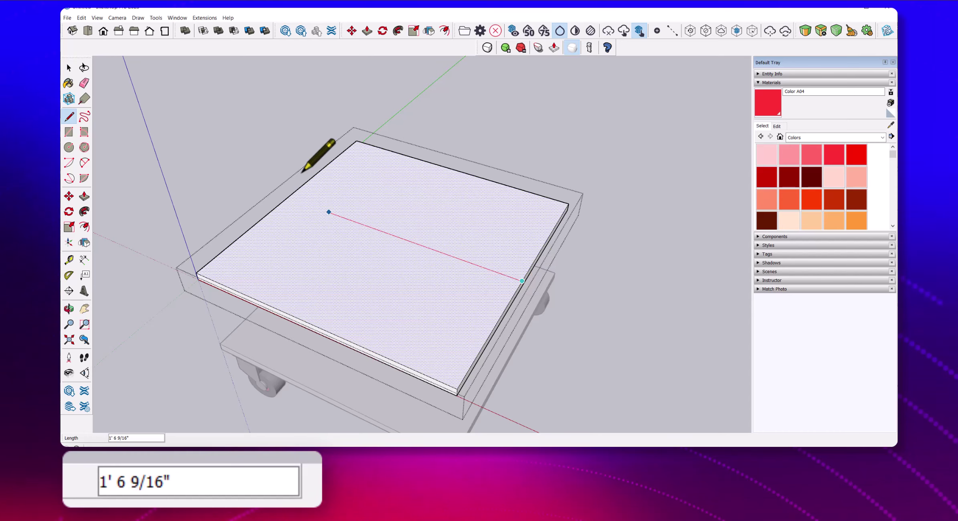
- Draw a 2' divider line across the top board and start a second divider
{"action": "type", "text": "2'"}
{"action": "key", "text": "Return"}
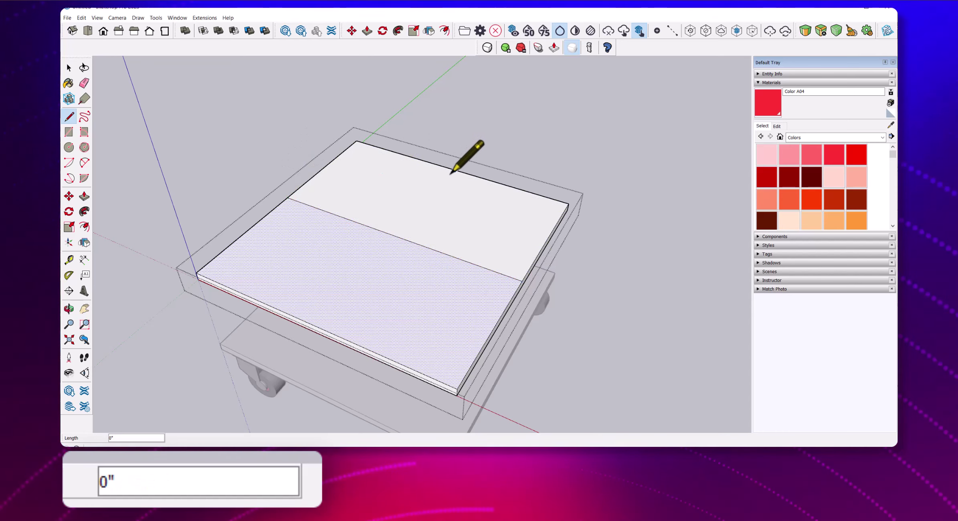
{"action": "left_click", "coordinate": [455, 169]}
{"action": "key", "text": "space"}
{"action": "middle_click_drag", "start_coordinate": [478, 221], "coordinate": [652, 207]}
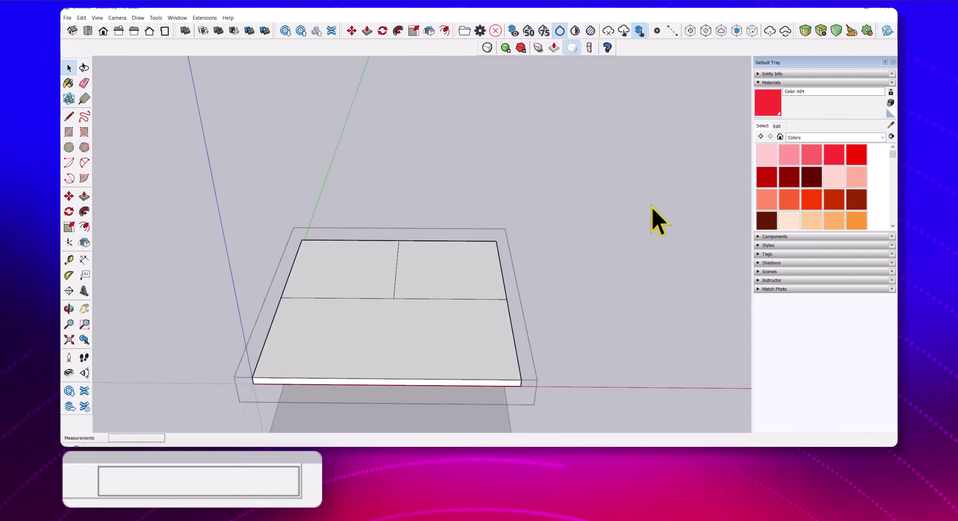
{"action": "mouse_move", "coordinate": [587, 146]}
{"action": "middle_mouse_down"}
{"action": "mouse_move", "coordinate": [393, 133]}
{"action": "mouse_move", "coordinate": [149, 159]}
{"action": "middle_mouse_up"}
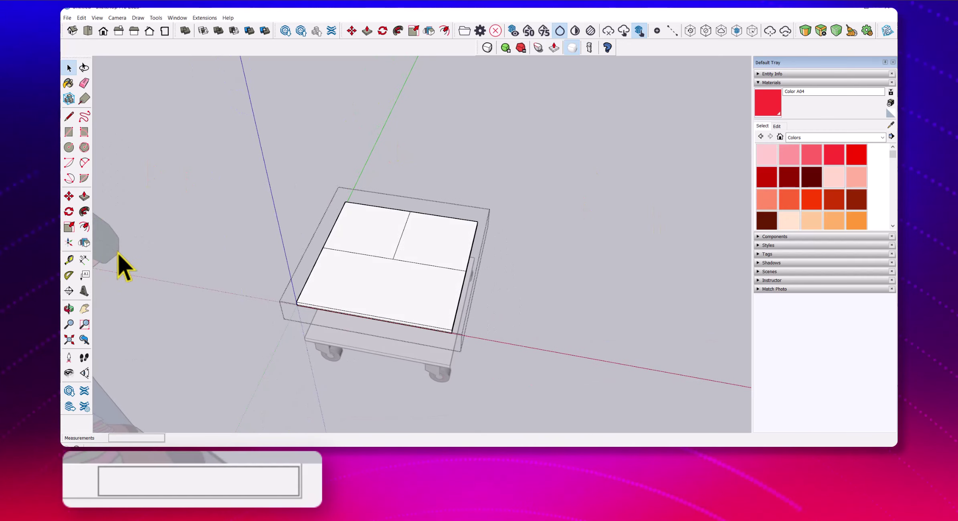
- Start another line from the dividers' crossing point, then cancel it
{"action": "left_click", "coordinate": [71, 119]}
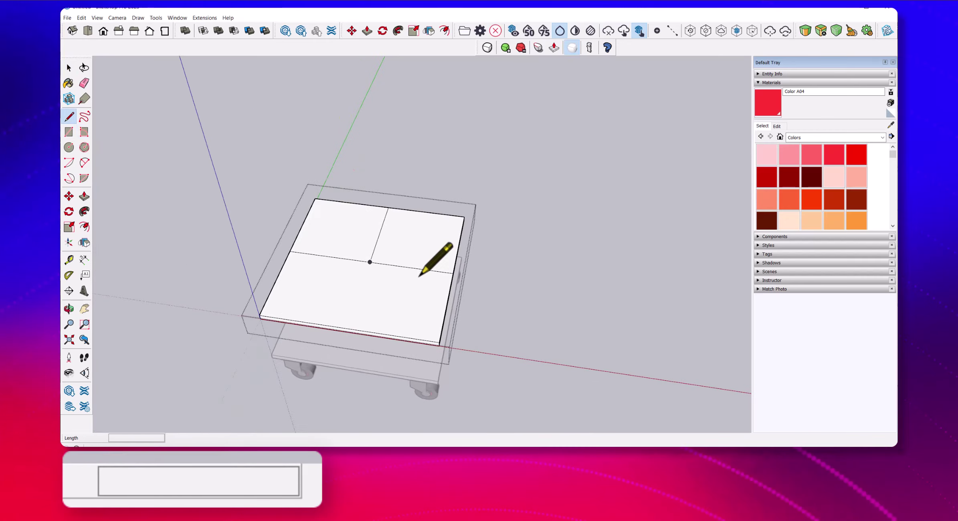
{"action": "scroll", "coordinate": [381, 274], "scroll_direction": "up", "scroll_amount": 3}
{"action": "left_click", "coordinate": [353, 297]}
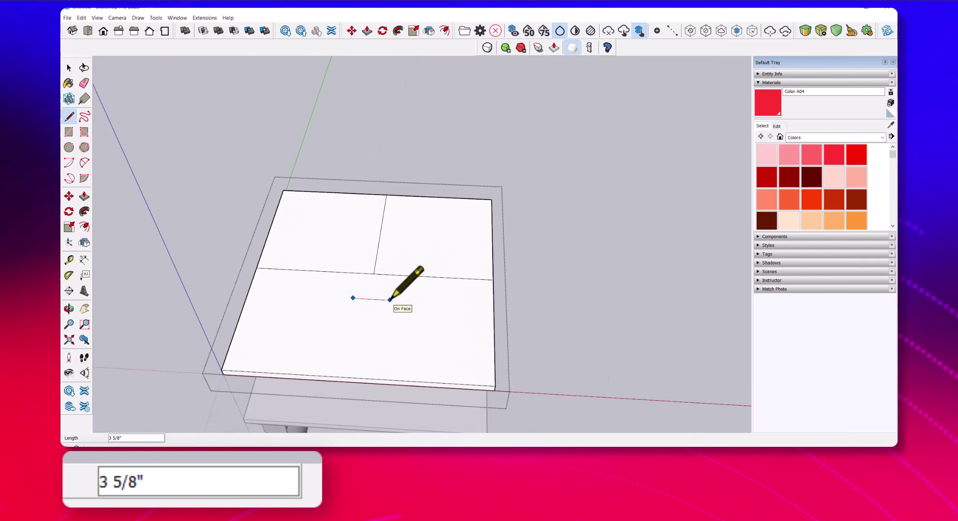
{"action": "key", "text": "space"}
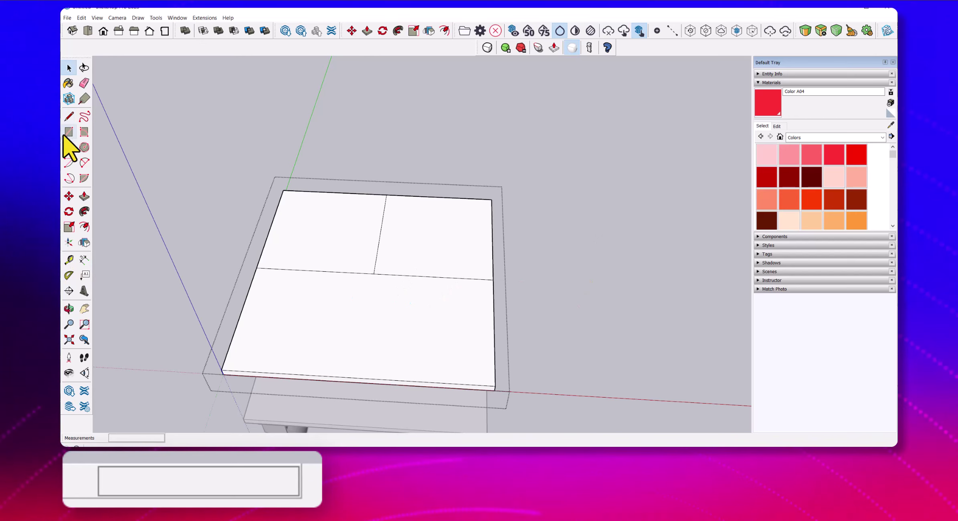
{"action": "scroll", "coordinate": [289, 240], "scroll_direction": "down", "scroll_amount": 3}
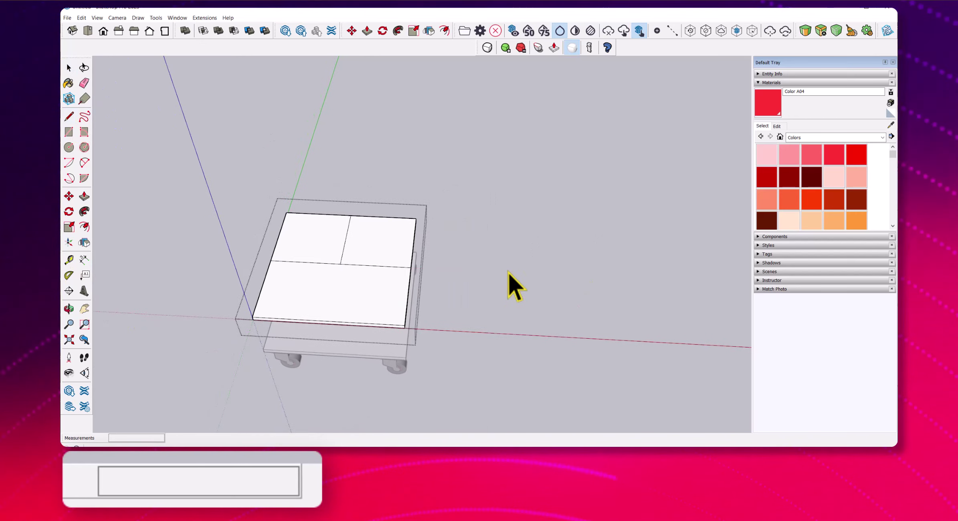
- Leave the top board and draw a 3 1/2" square beside the cart with lines
{"action": "left_click", "coordinate": [481, 279]}
{"action": "type", "text": "l"}
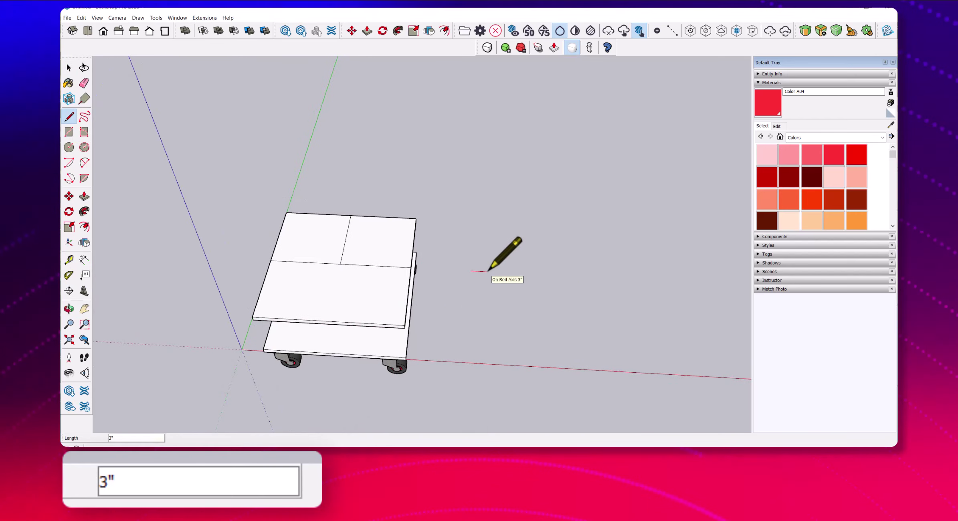
{"action": "type", "text": "3.5"}
{"action": "key", "text": "Return"}
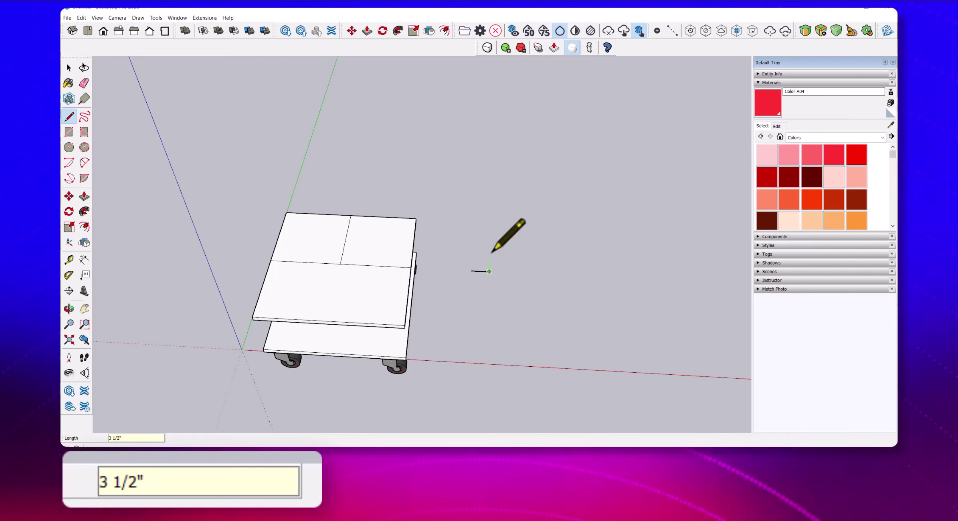
{"action": "type", "text": "3.5"}
{"action": "key", "text": "Return"}
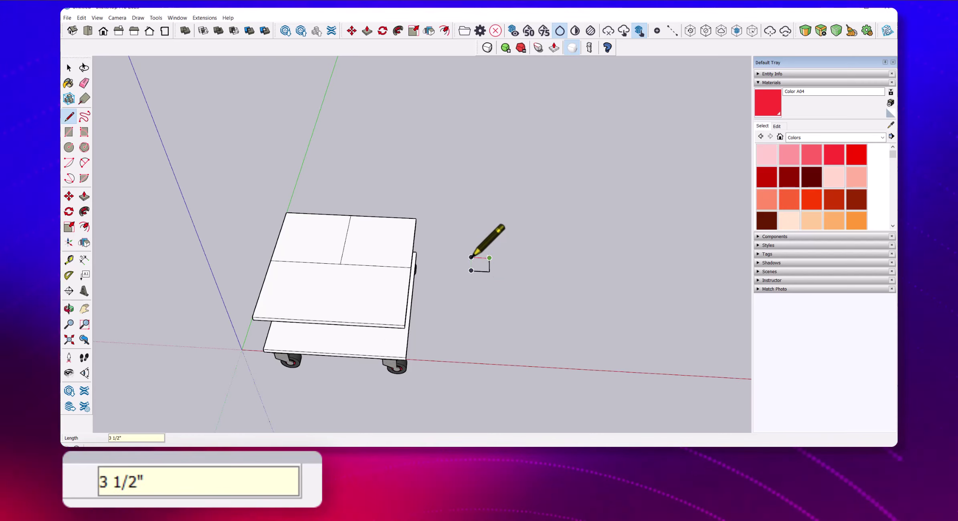
{"action": "left_click", "coordinate": [471, 257]}
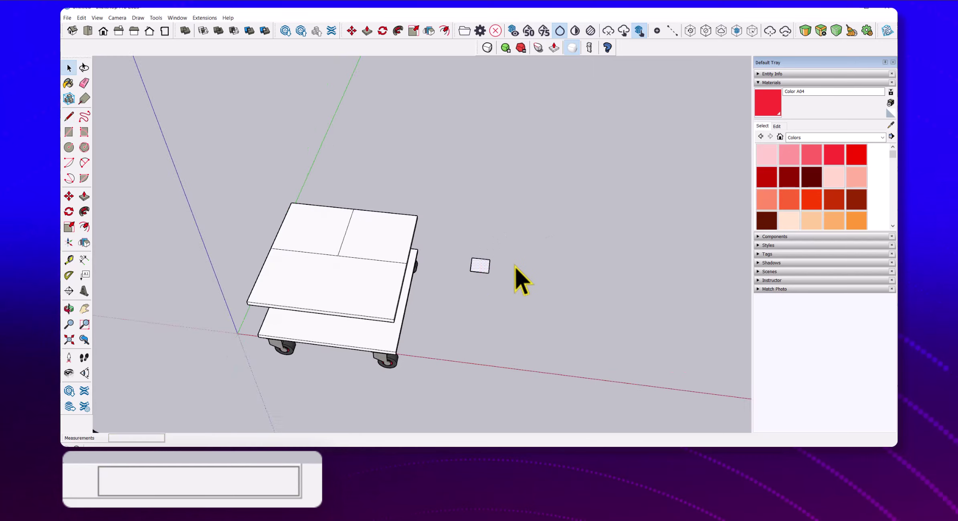
{"action": "middle_click_drag", "start_coordinate": [515, 267], "coordinate": [522, 265]}
{"action": "scroll", "coordinate": [522, 265], "scroll_direction": "up", "scroll_amount": 3}
- Draw diagonals across the small square from its corners
{"action": "key", "text": "m"}
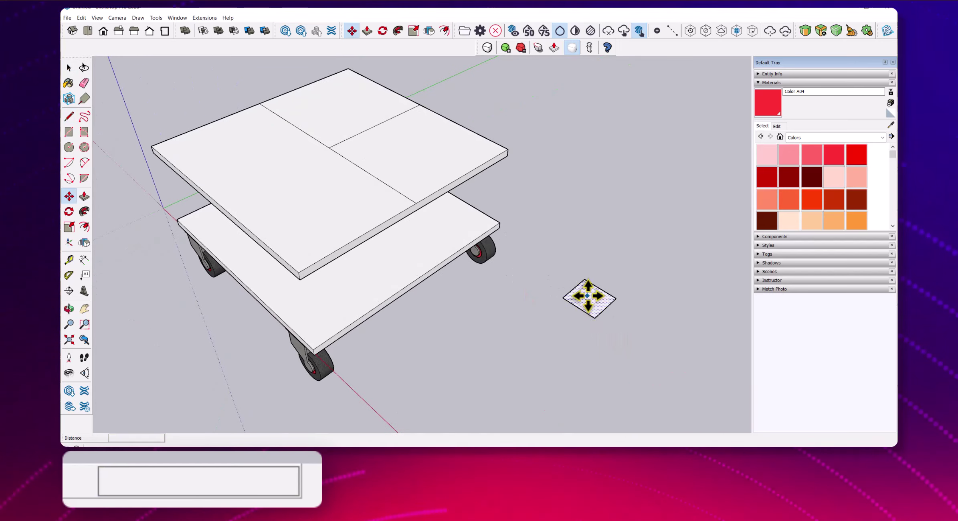
{"action": "key", "text": "l"}
{"action": "left_click", "coordinate": [562, 298]}
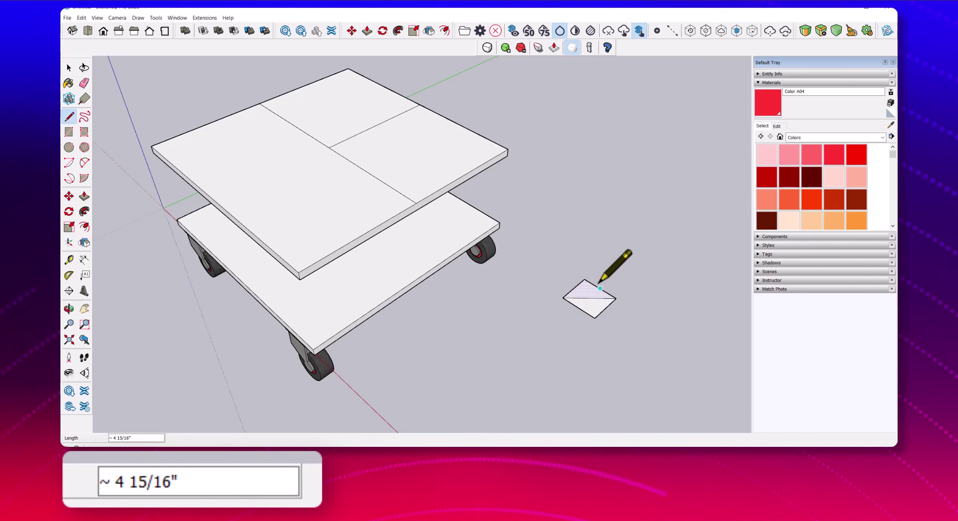
{"action": "key", "text": "space"}
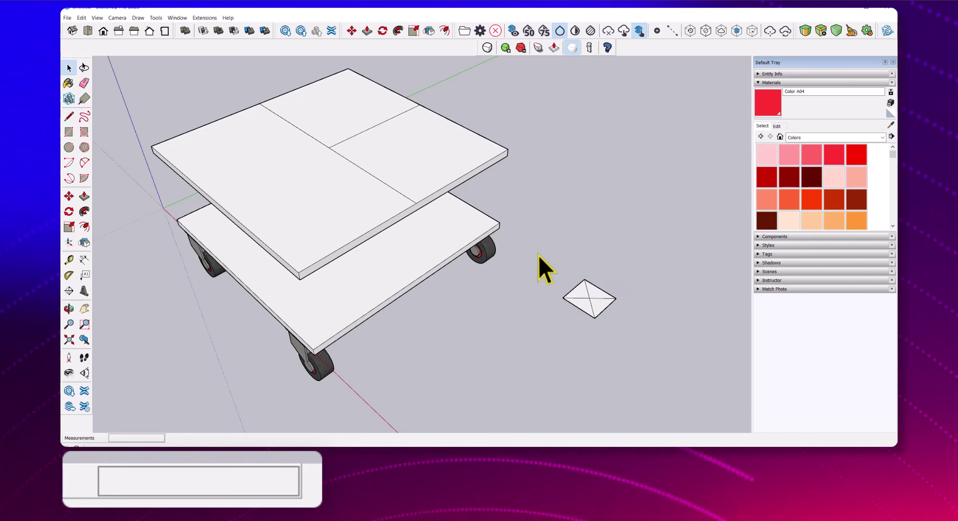
- Move the small square to the top board's centre at the dividers' crossing
{"action": "key", "text": "m"}
{"action": "left_click", "coordinate": [589, 298]}
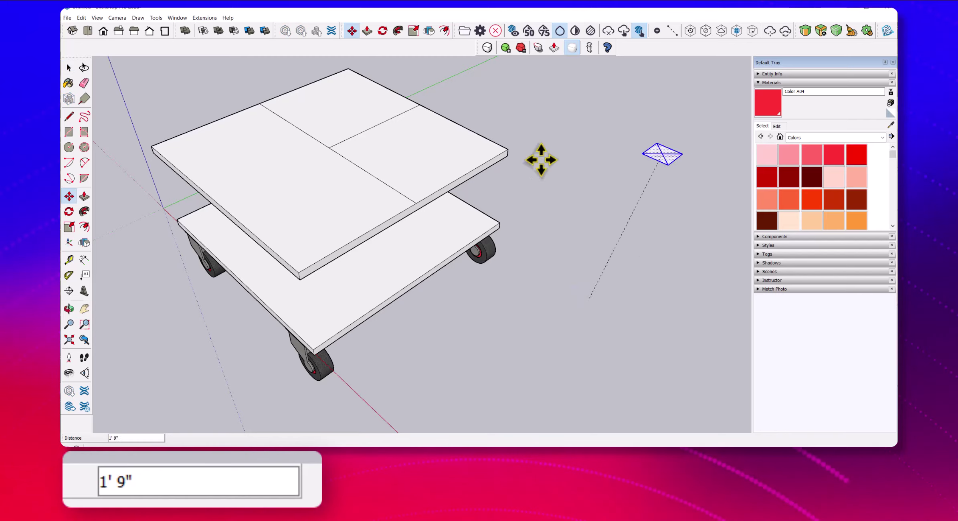
{"action": "left_click", "coordinate": [330, 147]}
{"action": "scroll", "coordinate": [417, 165], "scroll_direction": "up", "scroll_amount": 3}
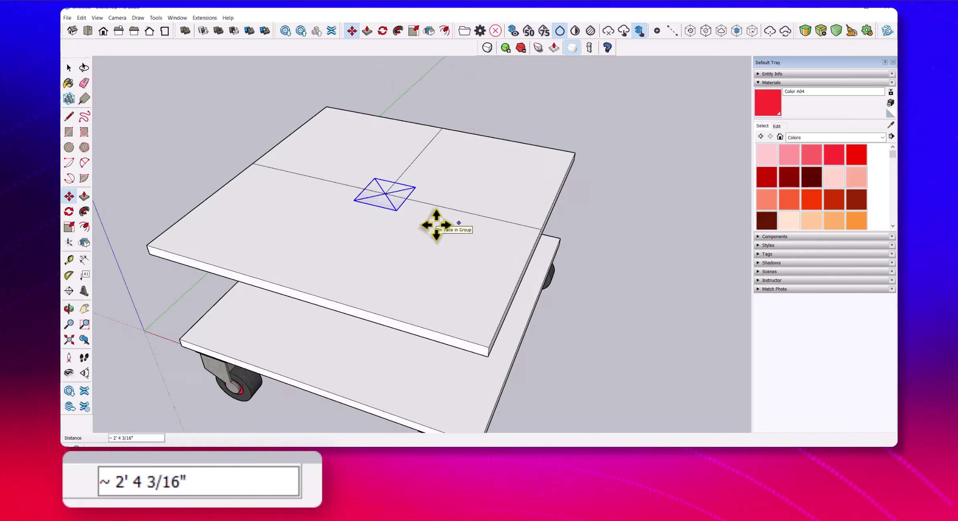
{"action": "scroll", "coordinate": [434, 224], "scroll_direction": "up", "scroll_amount": 4}
- Erase the square's two diagonal edges
{"action": "key", "text": "e"}
{"action": "left_click_drag", "start_coordinate": [349, 164], "coordinate": [398, 190]}
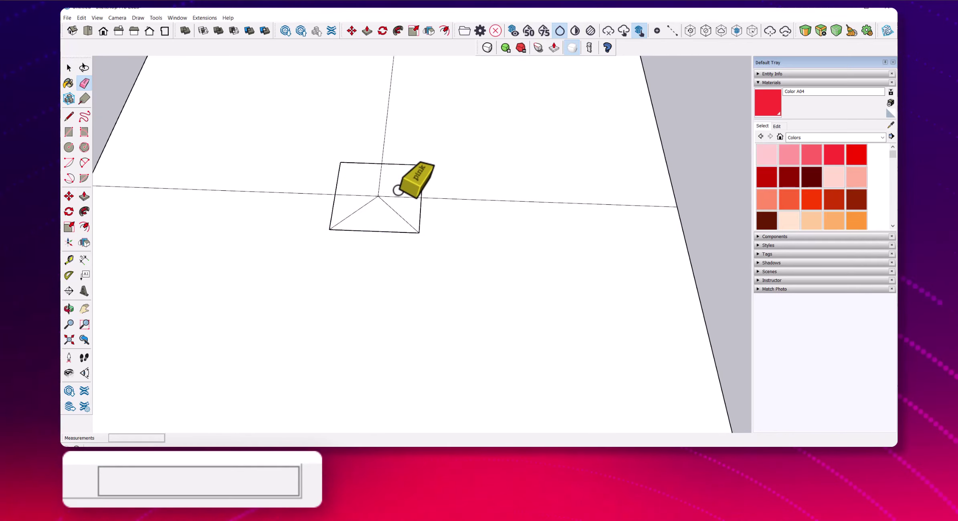
{"action": "scroll", "coordinate": [401, 201], "scroll_direction": "down", "scroll_amount": 5}
{"action": "scroll", "coordinate": [397, 240], "scroll_direction": "up", "scroll_amount": 3}
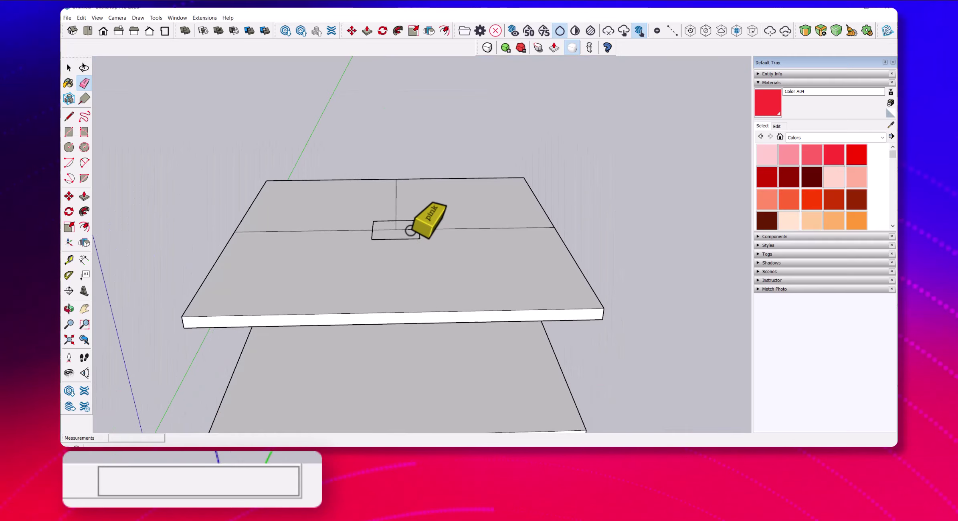
- Select the upper shelf board and delete it
{"action": "key", "text": "space"}
{"action": "key", "text": "p"}
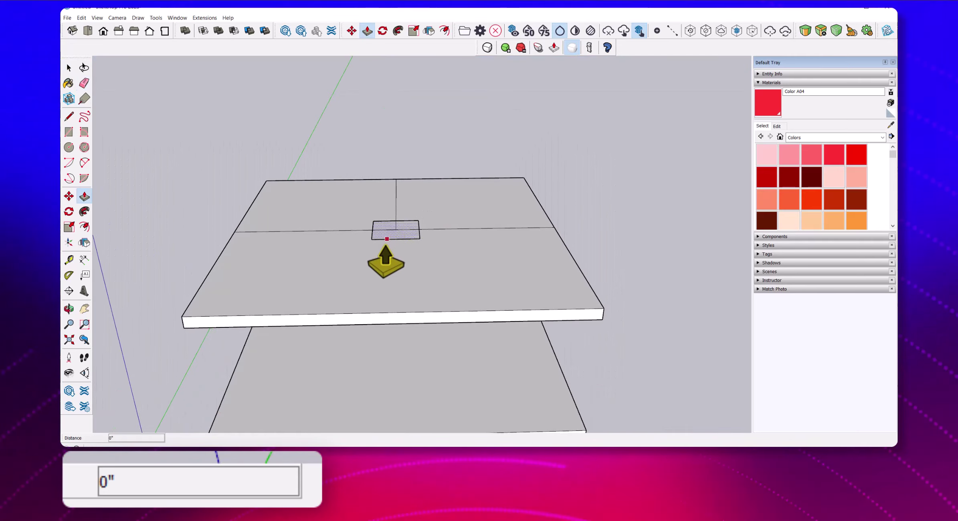
{"action": "scroll", "coordinate": [409, 257], "scroll_direction": "down", "scroll_amount": 3}
{"action": "key", "text": "space"}
{"action": "scroll", "coordinate": [603, 273], "scroll_direction": "up", "scroll_amount": 3}
{"action": "left_click", "coordinate": [549, 295]}
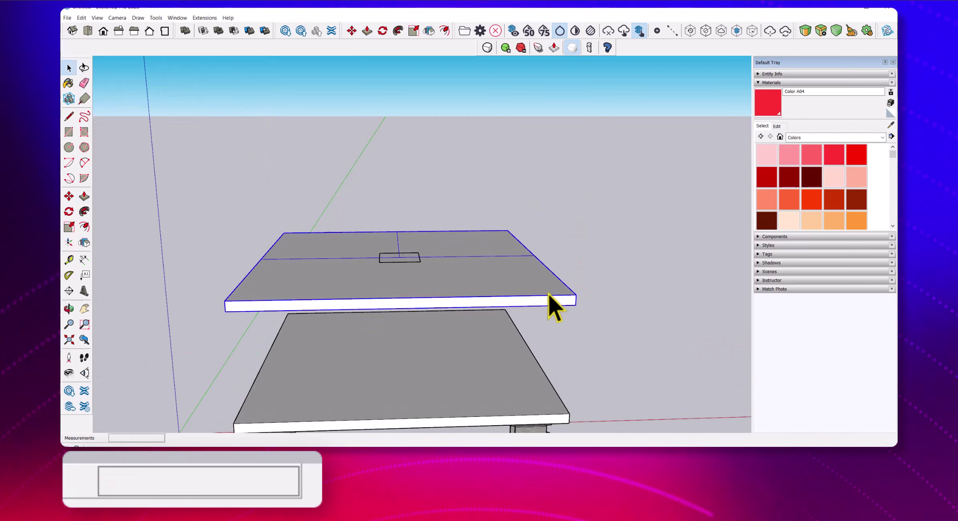
{"action": "key", "text": "Delete"}
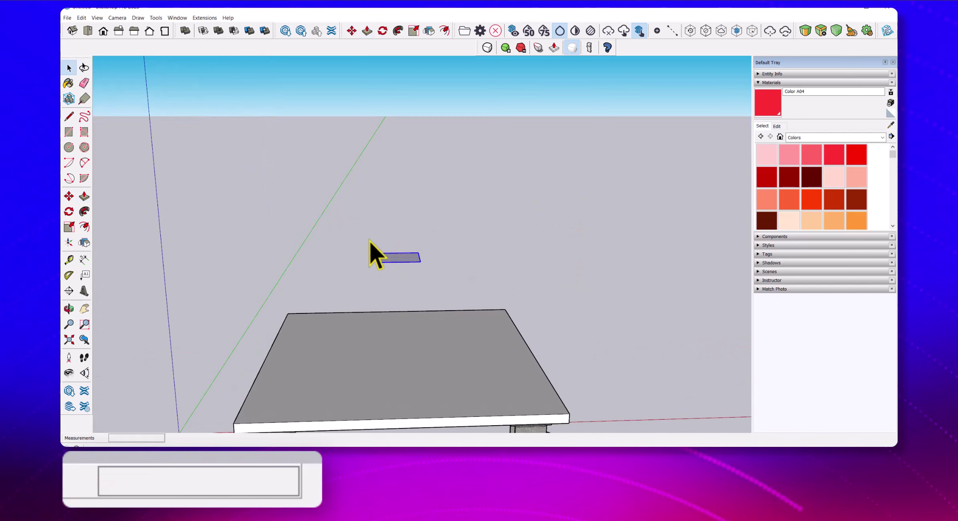
- Make the small face a group and lower it onto the base board
{"action": "right_click", "coordinate": [392, 260]}
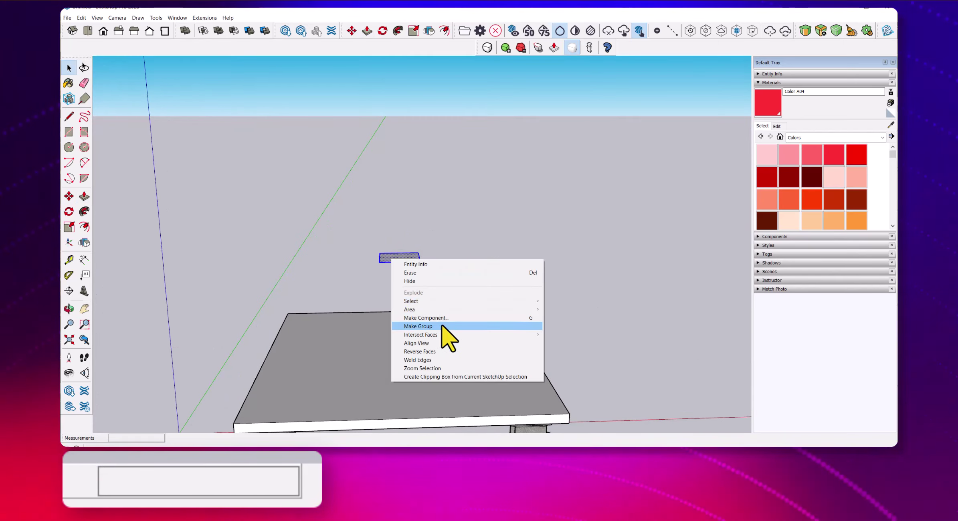
{"action": "left_click", "coordinate": [442, 325]}
{"action": "key", "text": "m"}
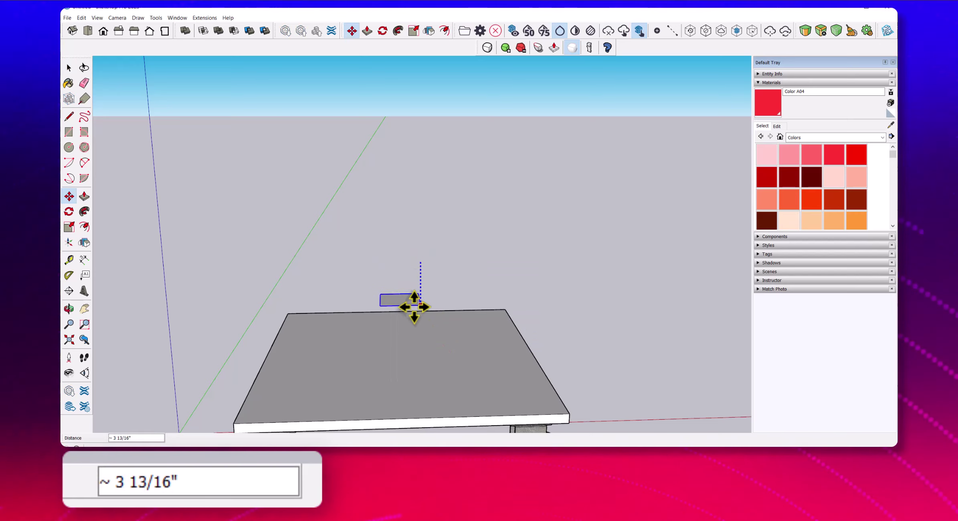
{"action": "middle_click_drag", "start_coordinate": [732, 250], "coordinate": [456, 306]}
{"action": "scroll", "coordinate": [412, 326], "scroll_direction": "down", "scroll_amount": 2}
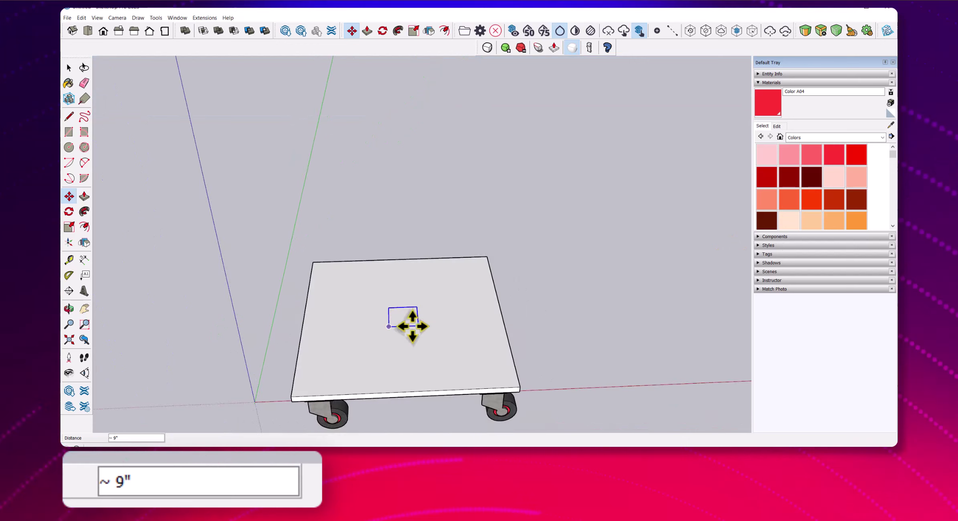
{"action": "key", "text": "p"}
{"action": "key", "text": "space"}
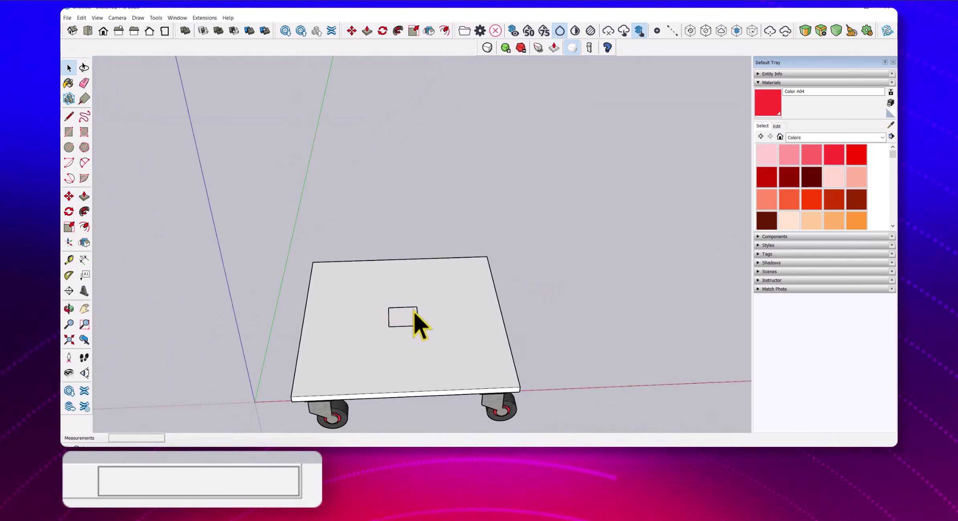
- Inside the cart-top group, pull the small rectangle up 5' into a post
{"action": "double_click", "coordinate": [403, 319]}
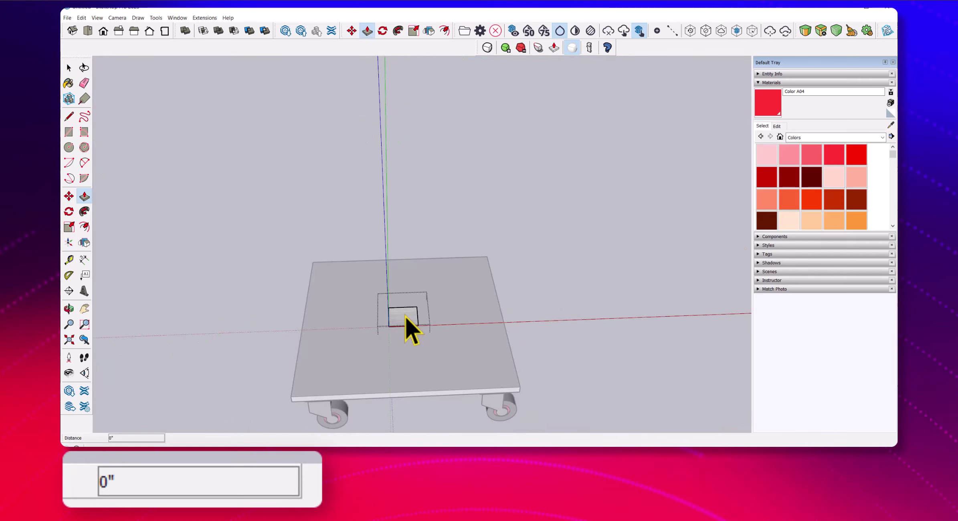
{"action": "left_click", "coordinate": [405, 316]}
{"action": "middle_click_drag", "start_coordinate": [406, 331], "coordinate": [406, 246]}
{"action": "type", "text": "5'"}
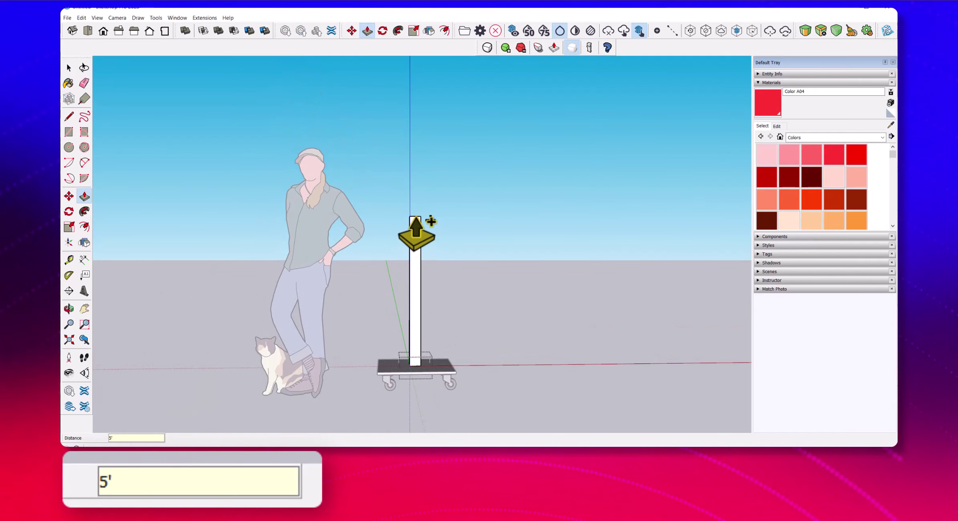
{"action": "key", "text": "Return"}
{"action": "key", "text": "space"}
{"action": "left_click", "coordinate": [515, 270]}
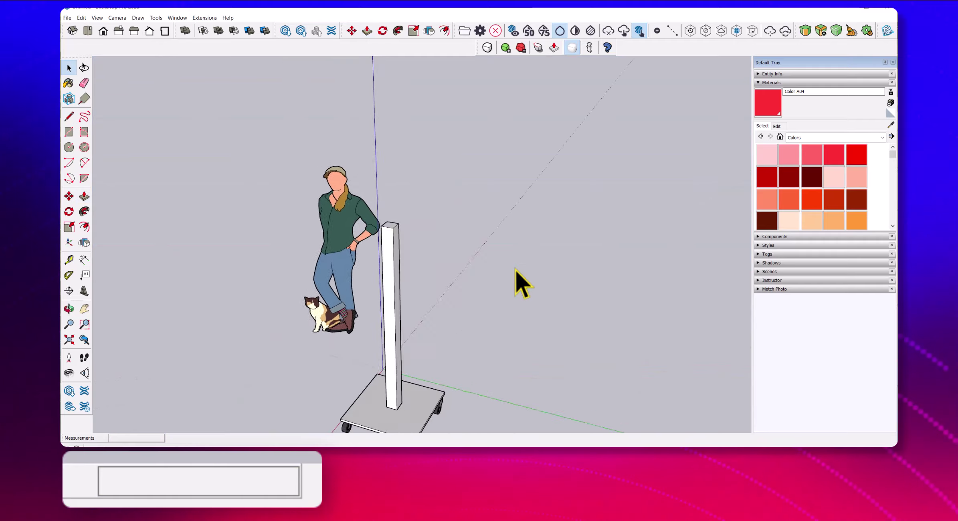
- Draw a 6' 3" vertical reference line at the figure's feet
{"action": "mouse_move", "coordinate": [516, 270]}
{"action": "middle_mouse_down"}
{"action": "mouse_move", "coordinate": [487, 368]}
{"action": "mouse_move", "coordinate": [425, 313]}
{"action": "mouse_move", "coordinate": [329, 358]}
{"action": "middle_mouse_up"}
{"action": "key", "text": "l"}
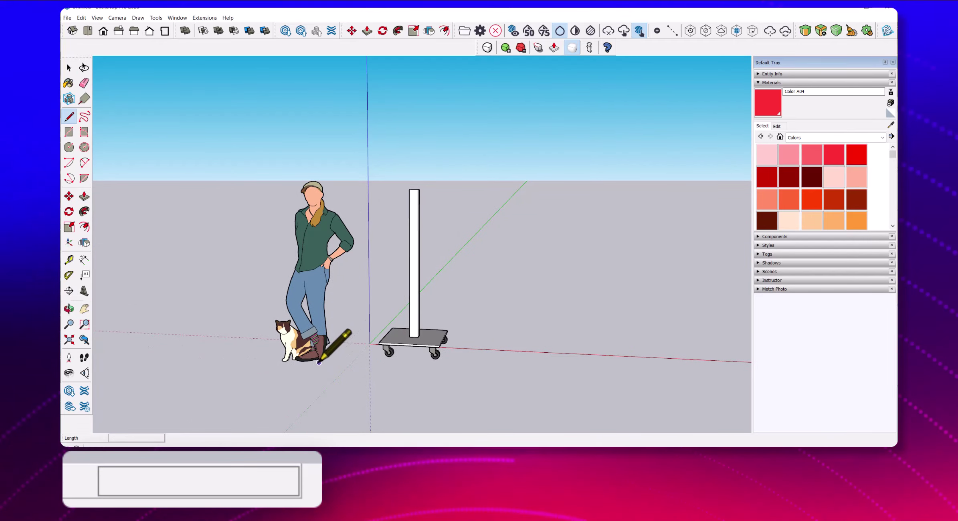
{"action": "left_click", "coordinate": [318, 363]}
{"action": "type", "text": "6"}
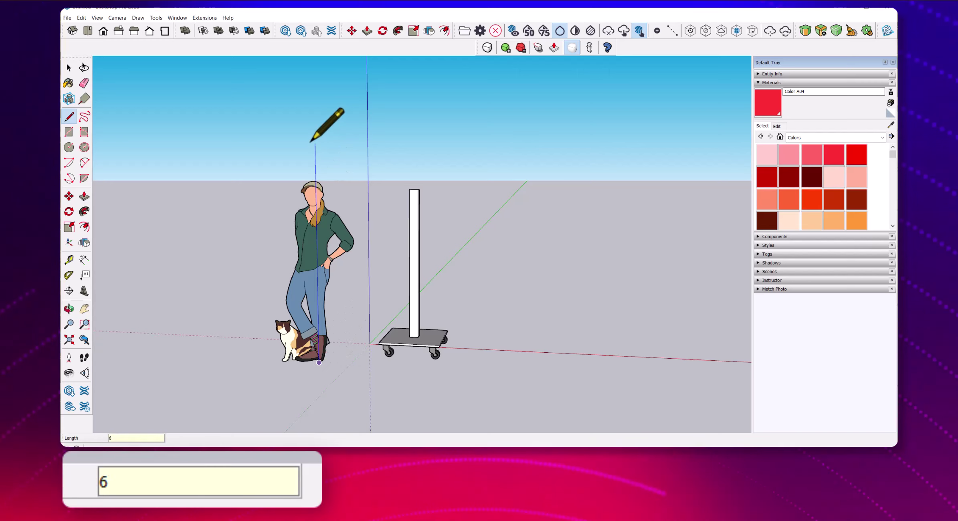
{"action": "type", "text": "'"}
{"action": "key", "text": "BackSpace"}
{"action": "type", "text": "3"}
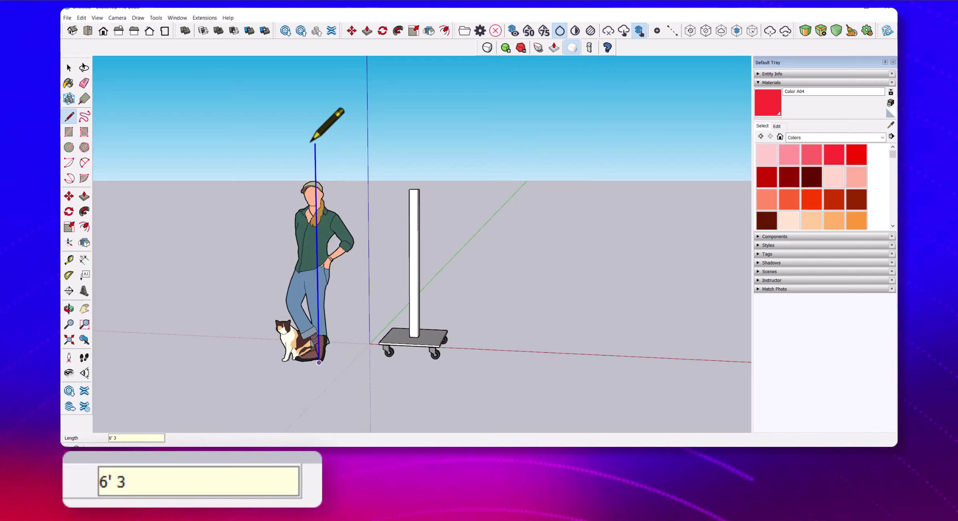
{"action": "type", "text": "\""}
{"action": "key", "text": "Return"}
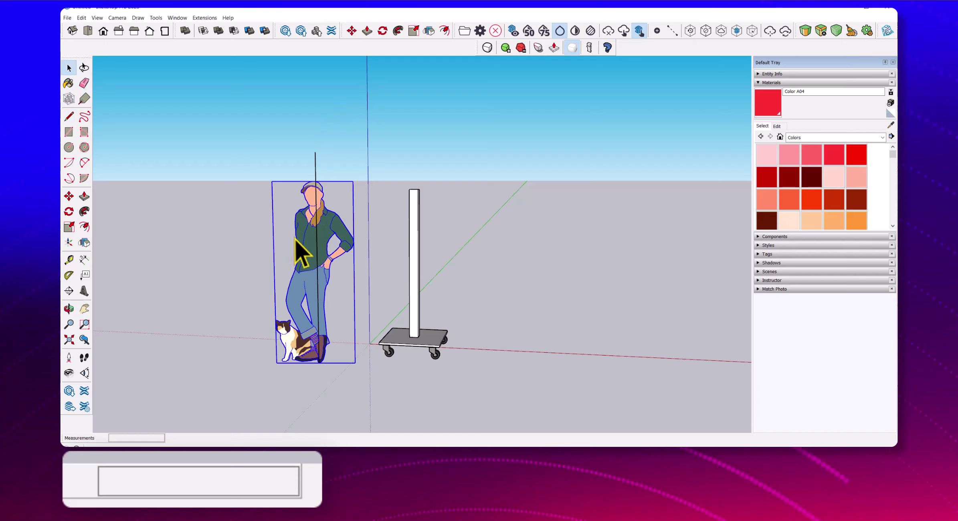
- Scale the figure up about 1.16 times to reach the line's top
{"action": "key", "text": "s"}
{"action": "left_click_drag", "start_coordinate": [313, 182], "coordinate": [312, 147]}
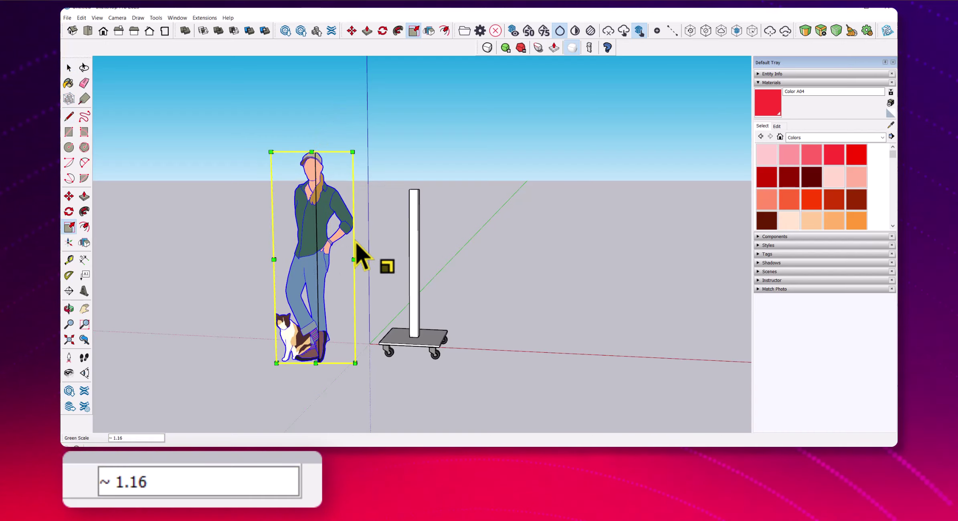
{"action": "key", "text": "space"}
{"action": "left_click", "coordinate": [540, 251]}
{"action": "mouse_move", "coordinate": [540, 250]}
{"action": "middle_mouse_down"}
{"action": "mouse_move", "coordinate": [313, 357]}
{"action": "mouse_move", "coordinate": [282, 328]}
{"action": "middle_mouse_up"}
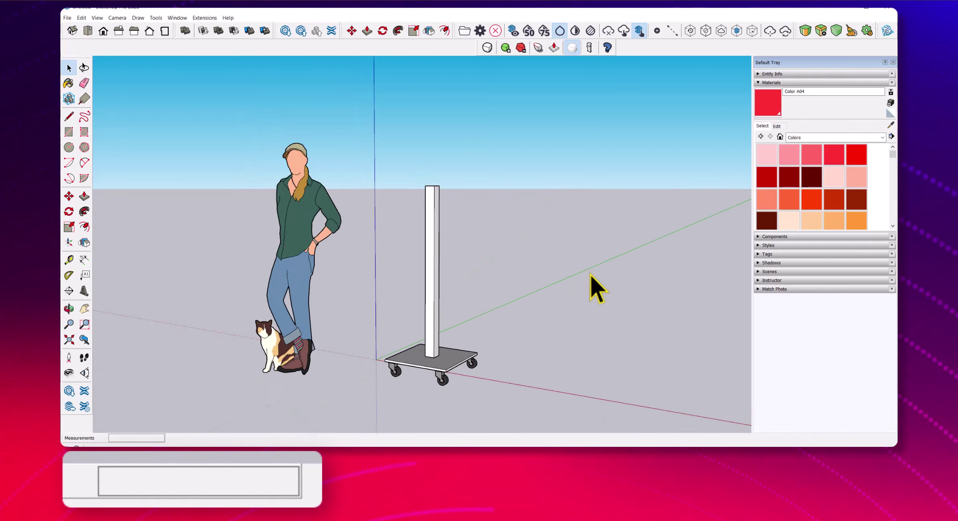
{"action": "middle_click_drag", "start_coordinate": [590, 275], "coordinate": [470, 339]}
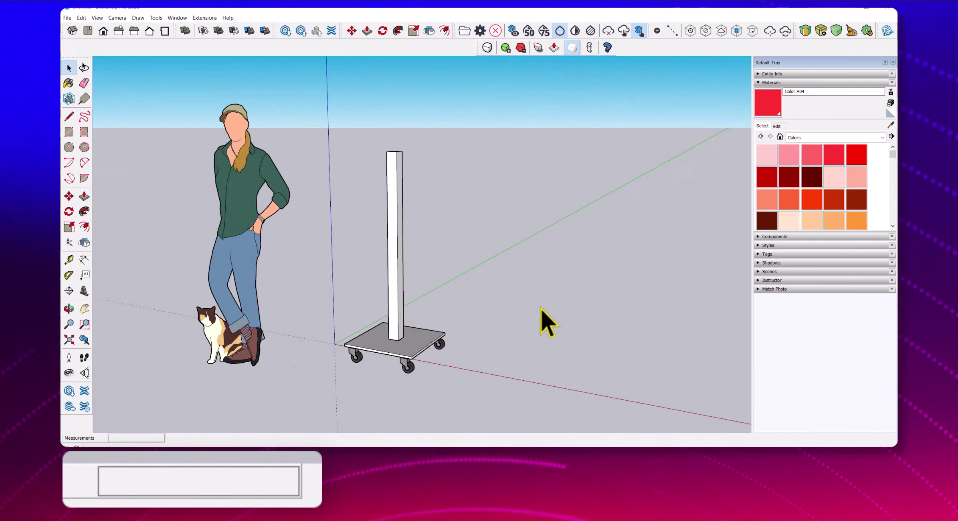
- Draw a 3/4" edge out from the post's base corner across the cart top
{"action": "scroll", "coordinate": [471, 339], "scroll_direction": "up", "scroll_amount": 2}
{"action": "scroll", "coordinate": [471, 339], "scroll_direction": "up", "scroll_amount": 2}
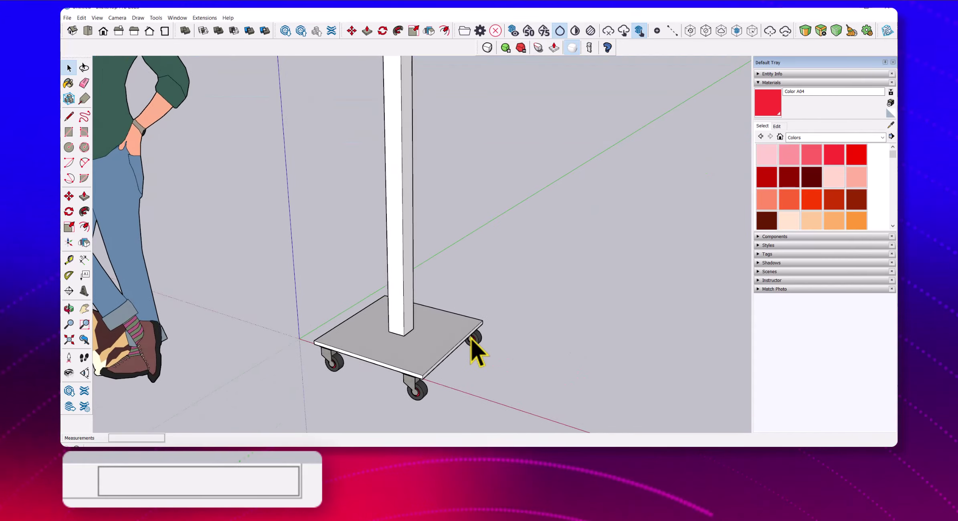
{"action": "scroll", "coordinate": [470, 339], "scroll_direction": "up", "scroll_amount": 2}
{"action": "scroll", "coordinate": [470, 339], "scroll_direction": "up", "scroll_amount": 1}
{"action": "scroll", "coordinate": [471, 339], "scroll_direction": "up", "scroll_amount": 2}
{"action": "scroll", "coordinate": [452, 338], "scroll_direction": "up", "scroll_amount": 2}
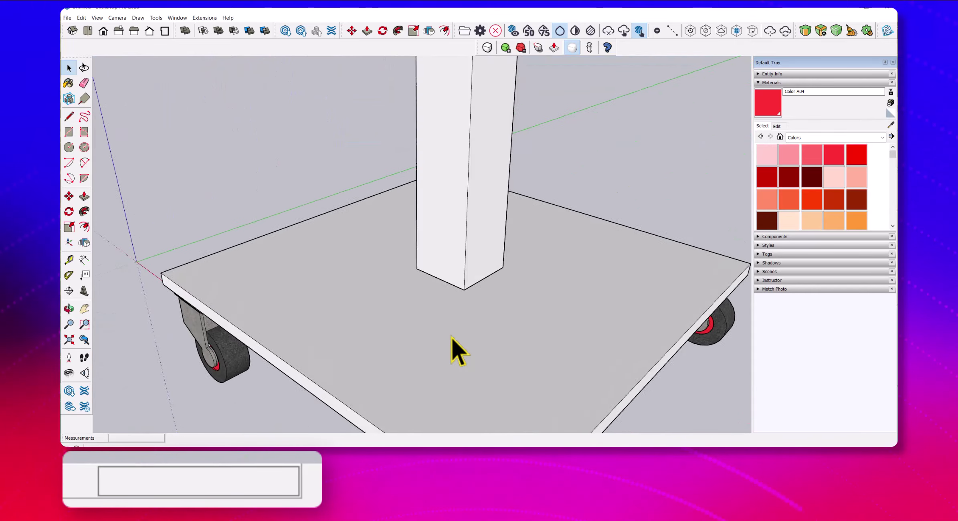
{"action": "mouse_move", "coordinate": [452, 338]}
{"action": "middle_mouse_down"}
{"action": "mouse_move", "coordinate": [511, 299]}
{"action": "mouse_move", "coordinate": [443, 312]}
{"action": "middle_mouse_up"}
{"action": "scroll", "coordinate": [511, 299], "scroll_direction": "up", "scroll_amount": 2}
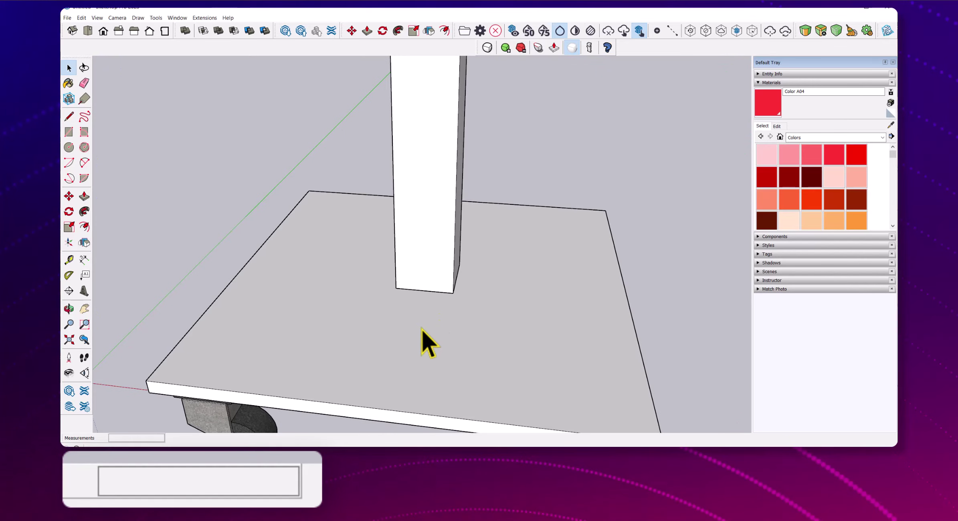
{"action": "left_click", "coordinate": [396, 288]}
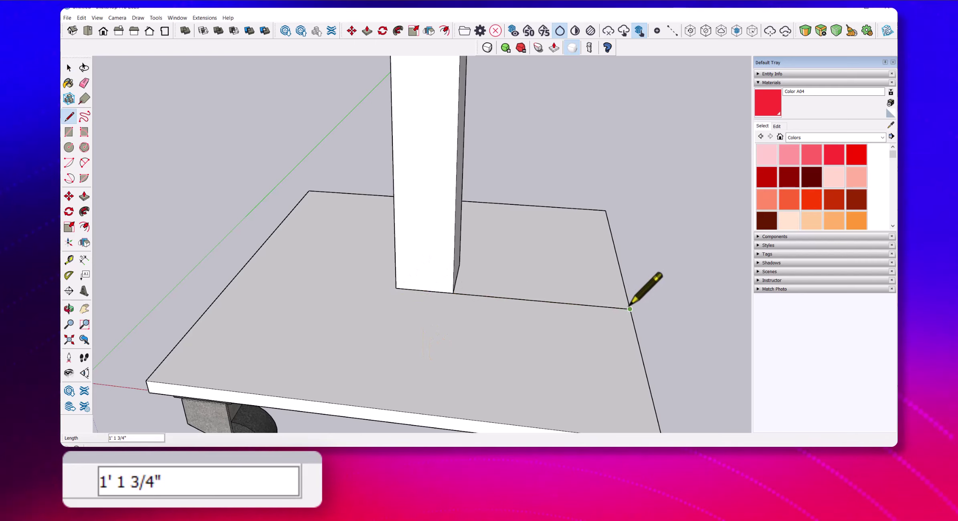
{"action": "type", "text": "3/"}
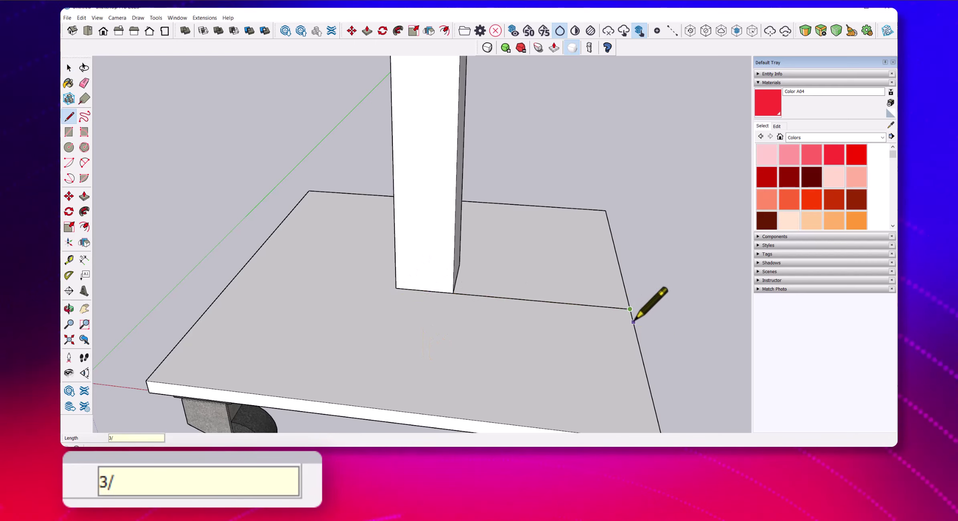
{"action": "type", "text": "4"}
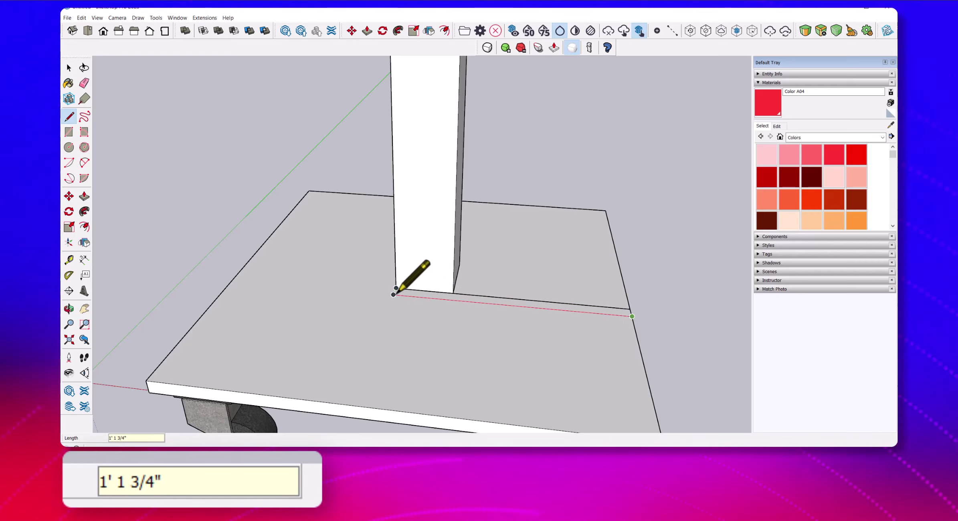
- Push/Pull the thin strip beside the post up to 5 feet
{"action": "left_click", "coordinate": [474, 301]}
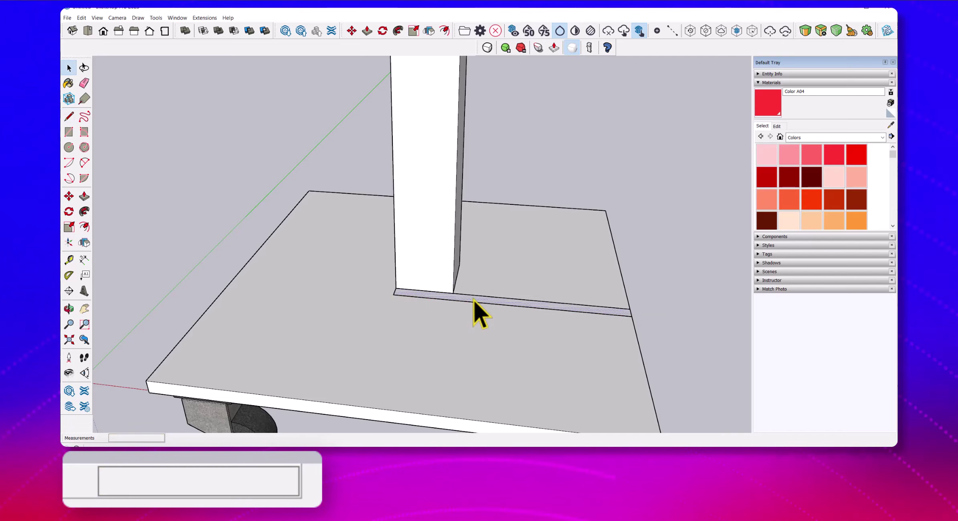
{"action": "mouse_move", "coordinate": [466, 299]}
{"action": "middle_mouse_down"}
{"action": "mouse_move", "coordinate": [443, 232]}
{"action": "mouse_move", "coordinate": [471, 252]}
{"action": "mouse_move", "coordinate": [507, 247]}
{"action": "middle_mouse_up"}
{"action": "scroll", "coordinate": [428, 214], "scroll_direction": "up", "scroll_amount": 3}
{"action": "scroll", "coordinate": [430, 241], "scroll_direction": "down", "scroll_amount": 1}
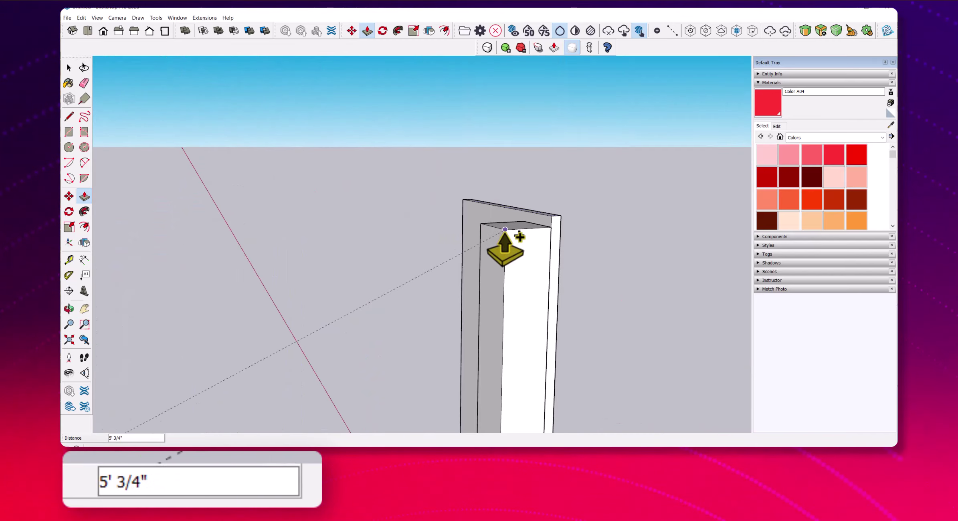
{"action": "scroll", "coordinate": [536, 293], "scroll_direction": "down", "scroll_amount": 3}
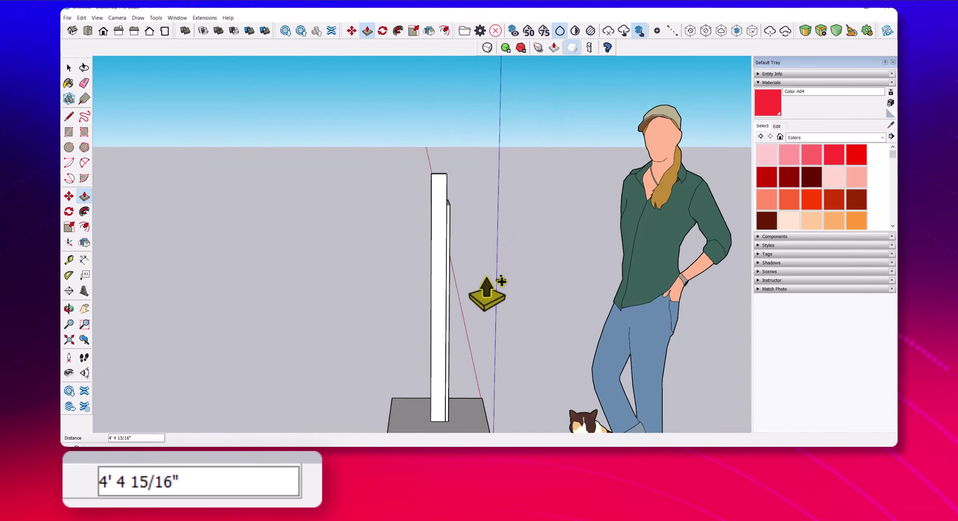
{"action": "mouse_move", "coordinate": [443, 411]}
{"action": "middle_mouse_down"}
{"action": "mouse_move", "coordinate": [488, 296]}
{"action": "mouse_move", "coordinate": [455, 349]}
{"action": "middle_mouse_up"}
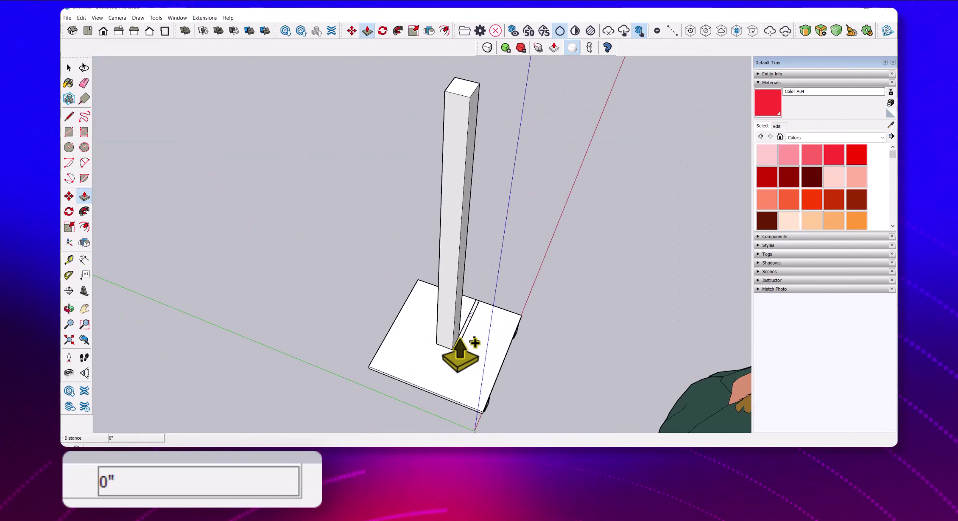
{"action": "left_click", "coordinate": [449, 100]}
{"action": "mouse_move", "coordinate": [449, 101]}
{"action": "middle_mouse_down"}
{"action": "mouse_move", "coordinate": [526, 212]}
{"action": "mouse_move", "coordinate": [473, 259]}
{"action": "mouse_move", "coordinate": [550, 278]}
{"action": "mouse_move", "coordinate": [539, 204]}
{"action": "mouse_move", "coordinate": [477, 115]}
{"action": "mouse_move", "coordinate": [454, 121]}
{"action": "middle_mouse_up"}
{"action": "key", "text": "space"}
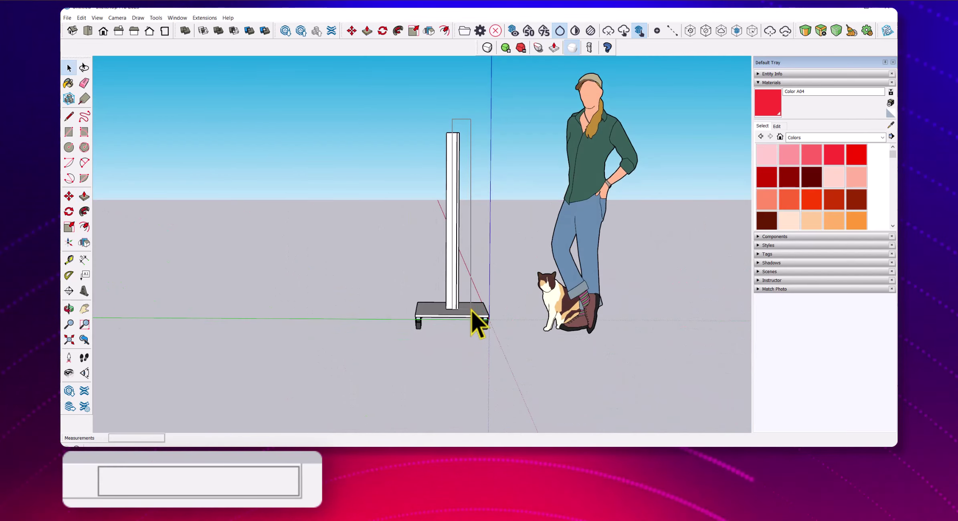
- Make the new thin panel into a group
{"action": "mouse_move", "coordinate": [470, 309]}
{"action": "middle_mouse_down"}
{"action": "mouse_move", "coordinate": [483, 306]}
{"action": "mouse_move", "coordinate": [475, 216]}
{"action": "mouse_move", "coordinate": [468, 223]}
{"action": "middle_mouse_up"}
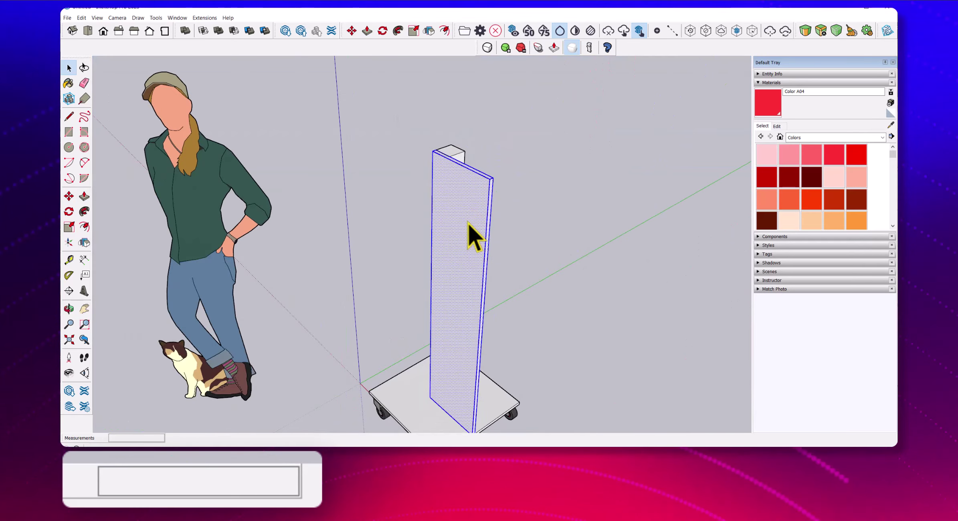
{"action": "right_click", "coordinate": [469, 224]}
{"action": "left_click", "coordinate": [502, 290]}
{"action": "scroll", "coordinate": [561, 250], "scroll_direction": "up", "scroll_amount": 5}
{"action": "middle_click_drag", "start_coordinate": [561, 250], "coordinate": [449, 199]}
- Make a 90° rotated copy of the panel about its top corner
{"action": "key", "text": "m"}
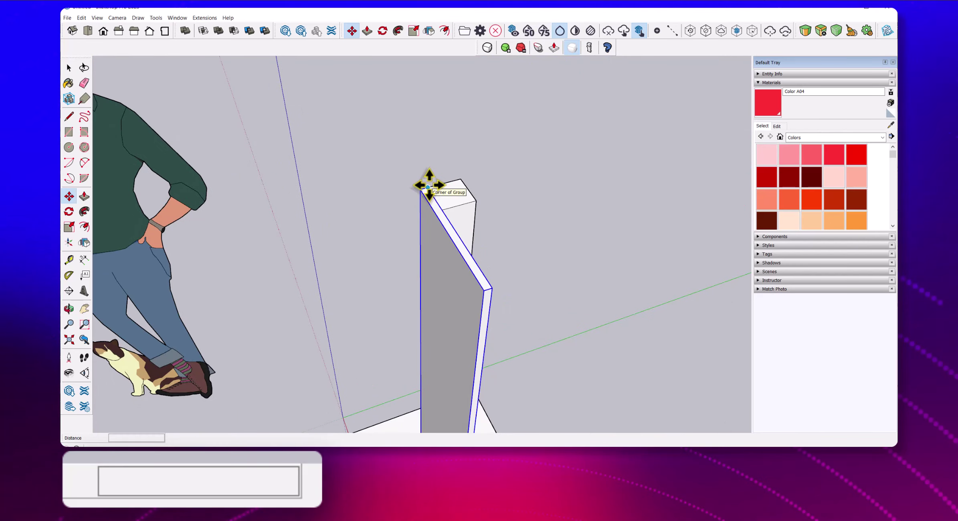
{"action": "left_click", "coordinate": [381, 31]}
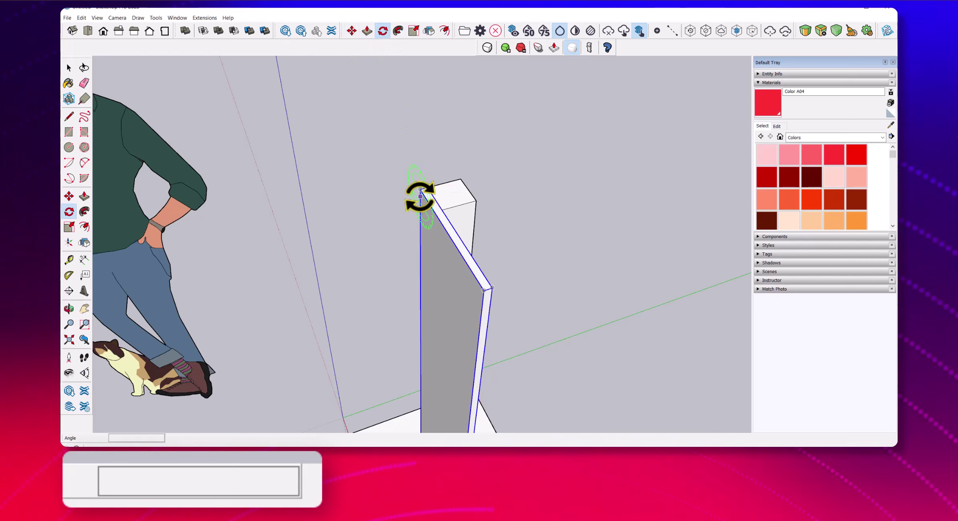
{"action": "left_click", "coordinate": [428, 187]}
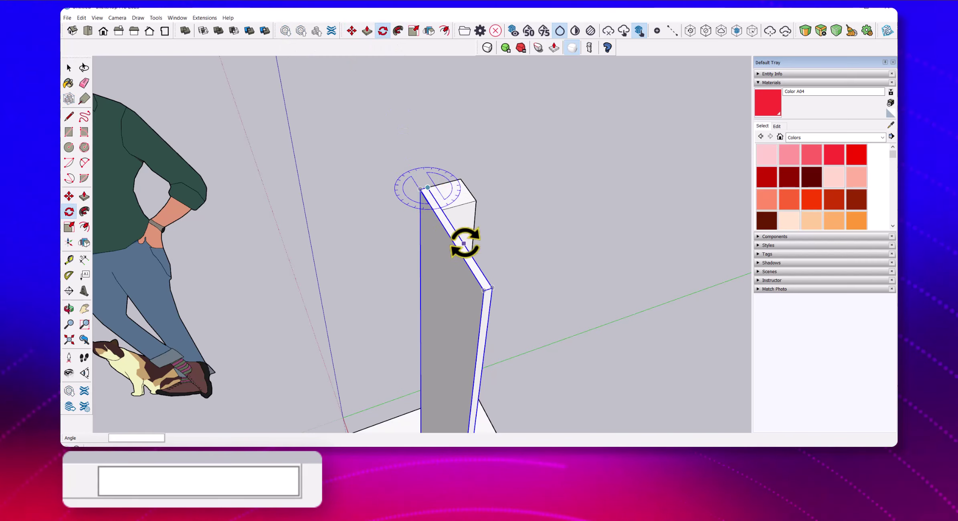
{"action": "left_click", "coordinate": [464, 244]}
{"action": "key", "text": "ctrl"}
{"action": "left_click", "coordinate": [525, 165]}
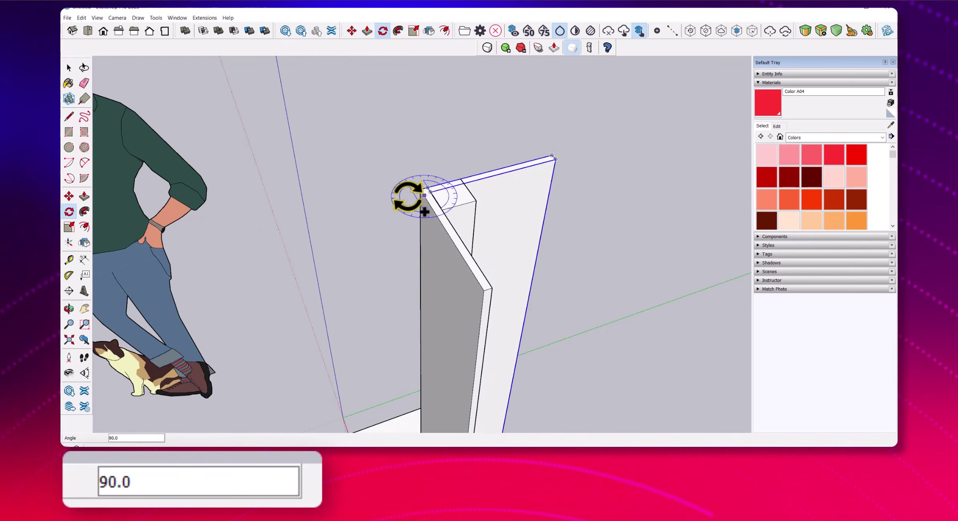
{"action": "scroll", "coordinate": [424, 196], "scroll_direction": "up", "scroll_amount": 5}
{"action": "scroll", "coordinate": [539, 224], "scroll_direction": "up", "scroll_amount": 3}
{"action": "scroll", "coordinate": [521, 264], "scroll_direction": "up", "scroll_amount": 3}
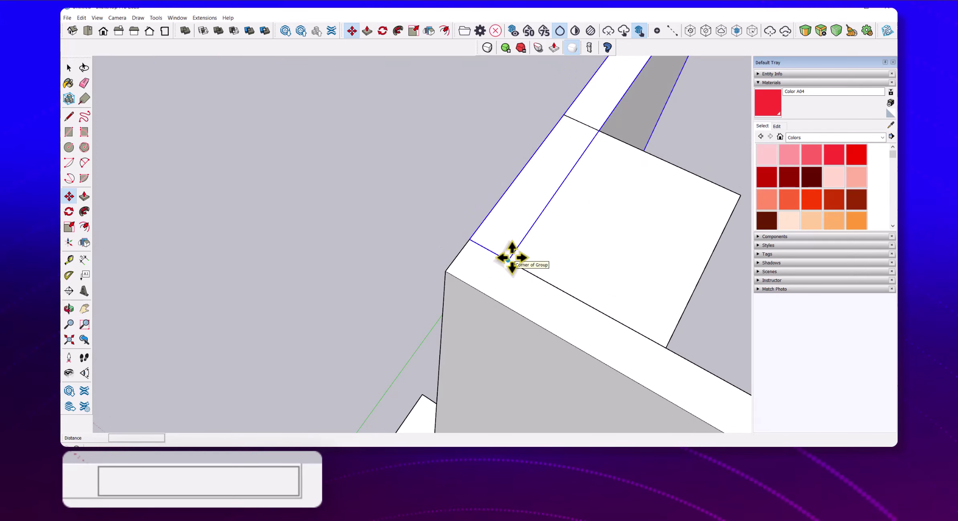
- Rotate the board group 90° and shift it 3 1/2"
{"action": "left_click", "coordinate": [510, 259]}
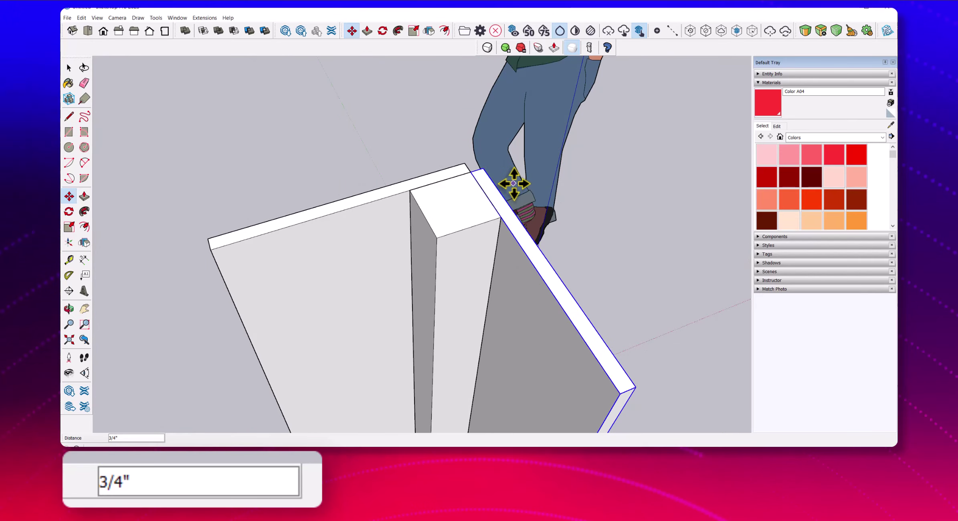
{"action": "left_click", "coordinate": [484, 168]}
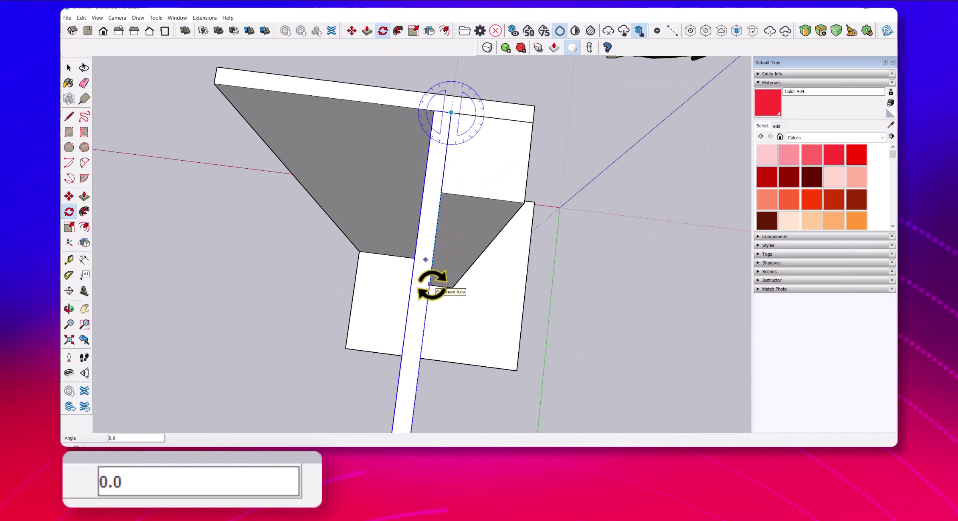
{"action": "left_click", "coordinate": [475, 132]}
{"action": "key", "text": "m"}
{"action": "left_click", "coordinate": [449, 114]}
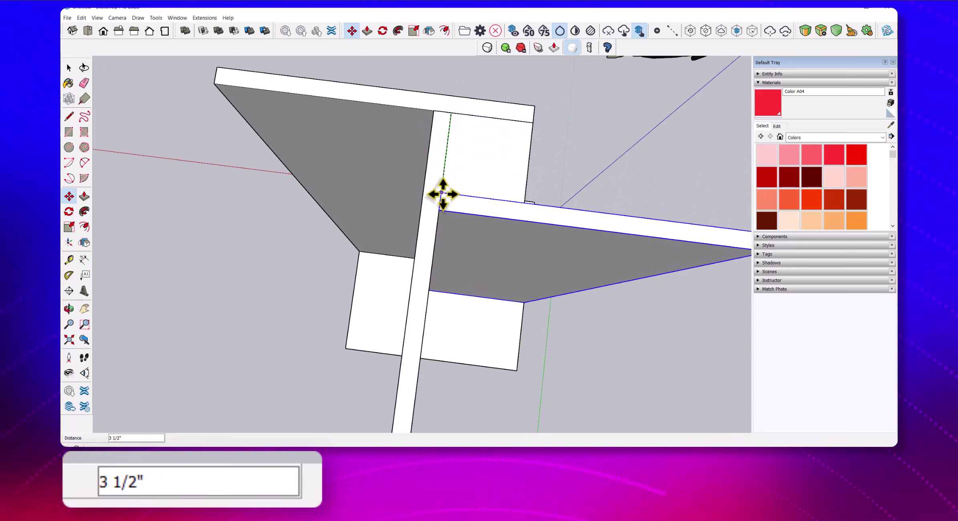
{"action": "key", "text": "Return"}
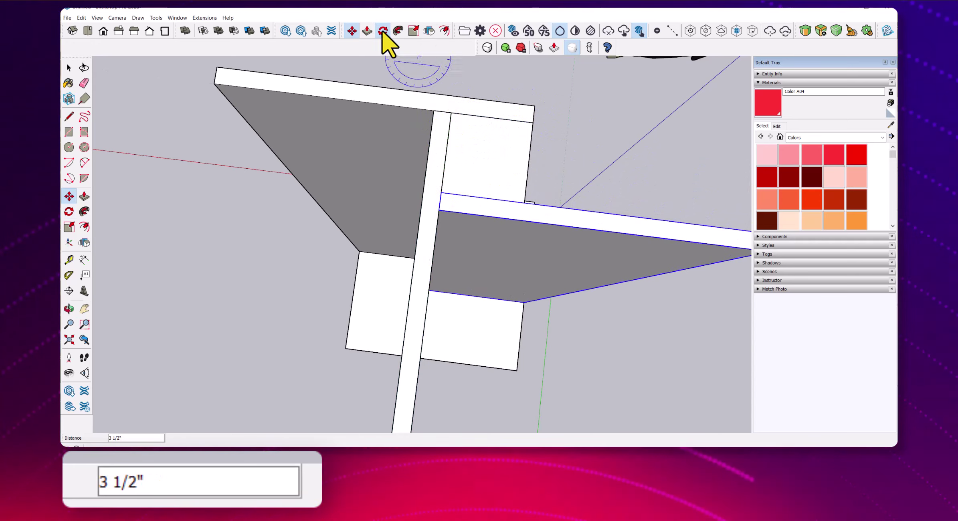
- Swing the board upright 90° about its edge and move it 3 1/2" along red
{"action": "left_click", "coordinate": [382, 31]}
{"action": "left_click", "coordinate": [513, 202]}
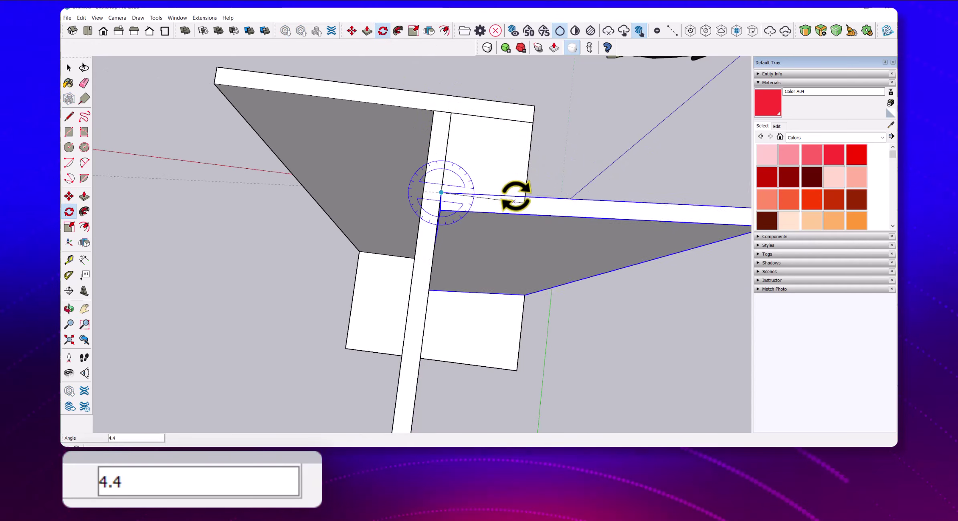
{"action": "left_click", "coordinate": [452, 120]}
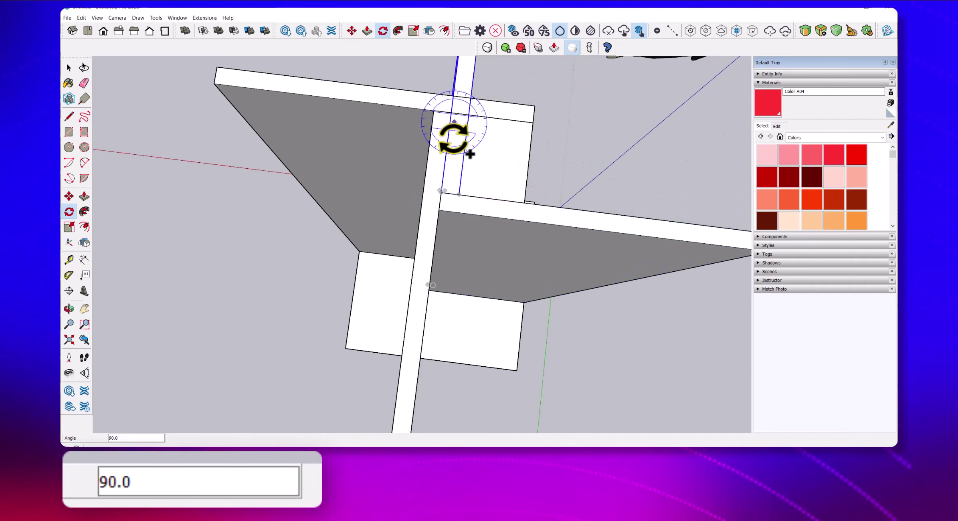
{"action": "key", "text": "m"}
{"action": "left_click", "coordinate": [442, 192]}
{"action": "left_click", "coordinate": [524, 200]}
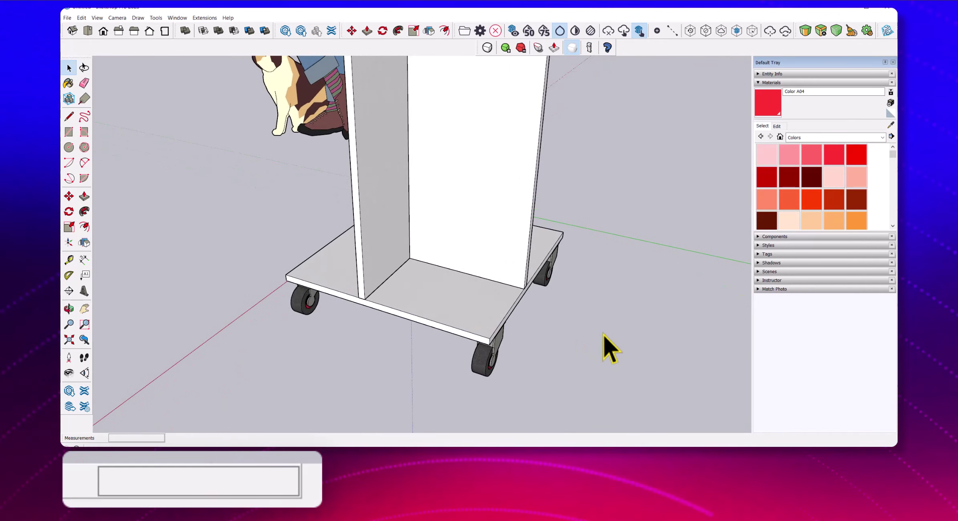
- Draw a 1' 1 3/4" by 9 1/2" rectangle from the panel corner on the base
{"action": "left_click", "coordinate": [364, 298]}
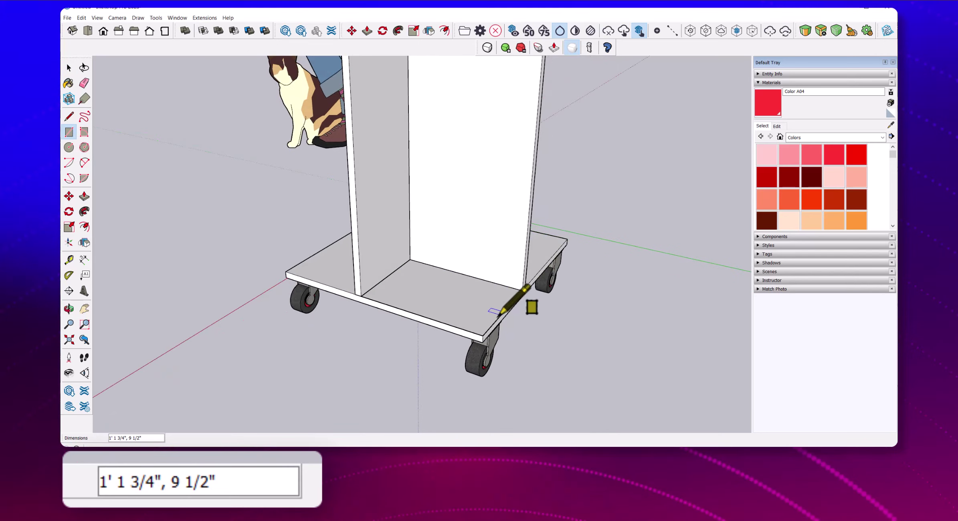
{"action": "left_click", "coordinate": [524, 286]}
{"action": "key", "text": "space"}
- Move the rectangle face up about 4' 10 3/16" to the panels' top
{"action": "left_click", "coordinate": [475, 331]}
{"action": "key", "text": "m"}
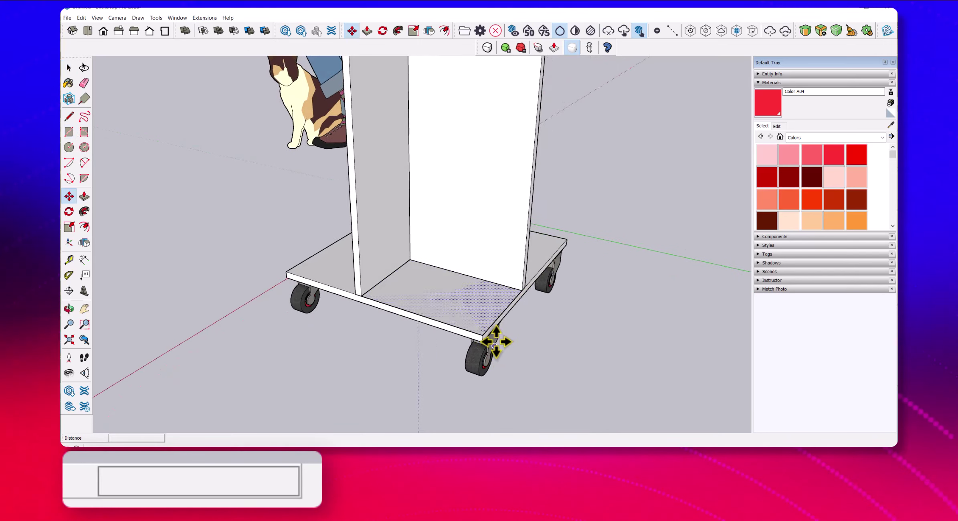
{"action": "middle_click_drag", "start_coordinate": [487, 340], "coordinate": [482, 312]}
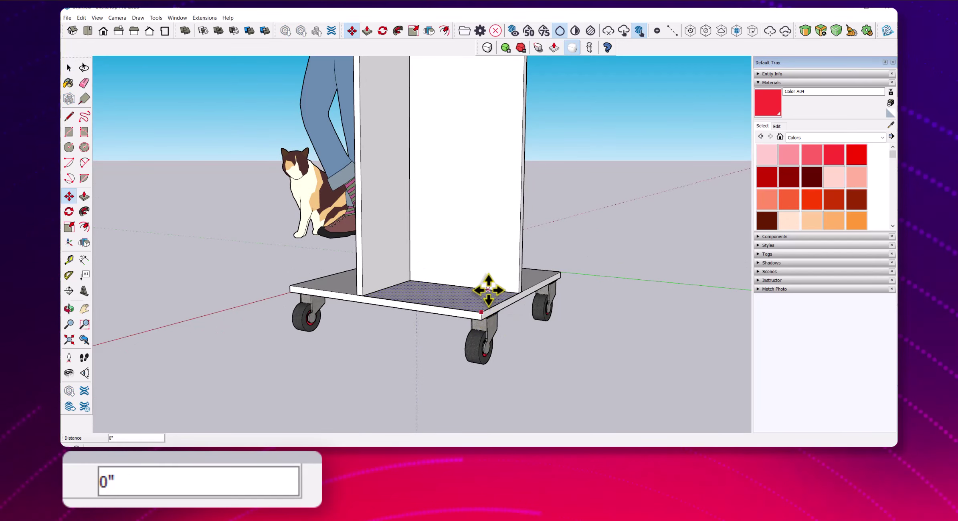
{"action": "scroll", "coordinate": [490, 182], "scroll_direction": "down", "scroll_amount": 2}
{"action": "scroll", "coordinate": [490, 182], "scroll_direction": "up", "scroll_amount": 2}
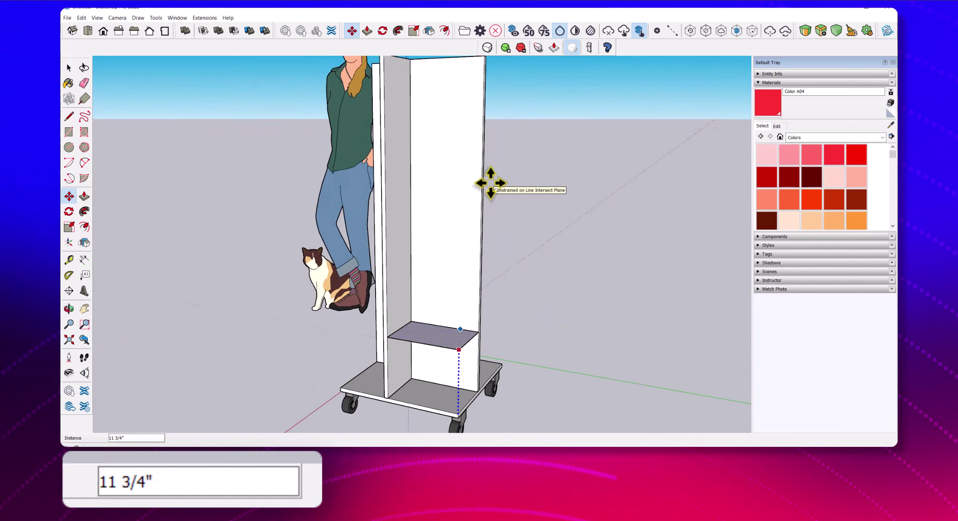
{"action": "scroll", "coordinate": [522, 160], "scroll_direction": "up", "scroll_amount": 3}
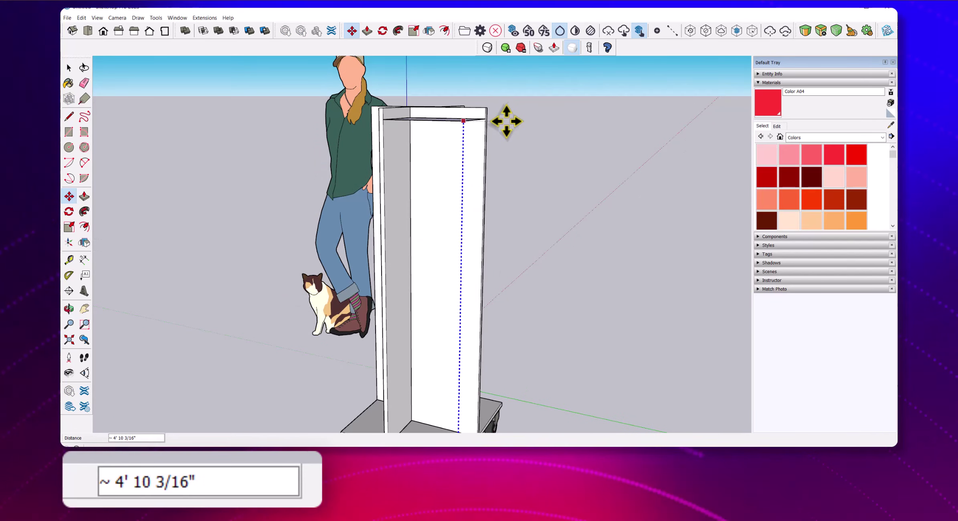
{"action": "middle_click_drag", "start_coordinate": [508, 120], "coordinate": [464, 239]}
{"action": "scroll", "coordinate": [457, 199], "scroll_direction": "up", "scroll_amount": 3}
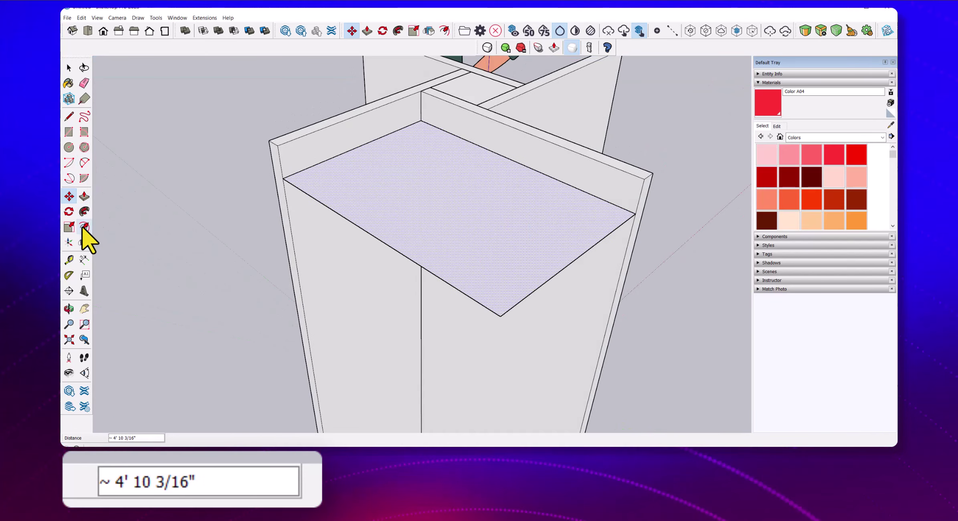
- Offset the raised shelf face 3/4" inward
{"action": "left_click", "coordinate": [303, 189]}
{"action": "type", "text": "3/"}
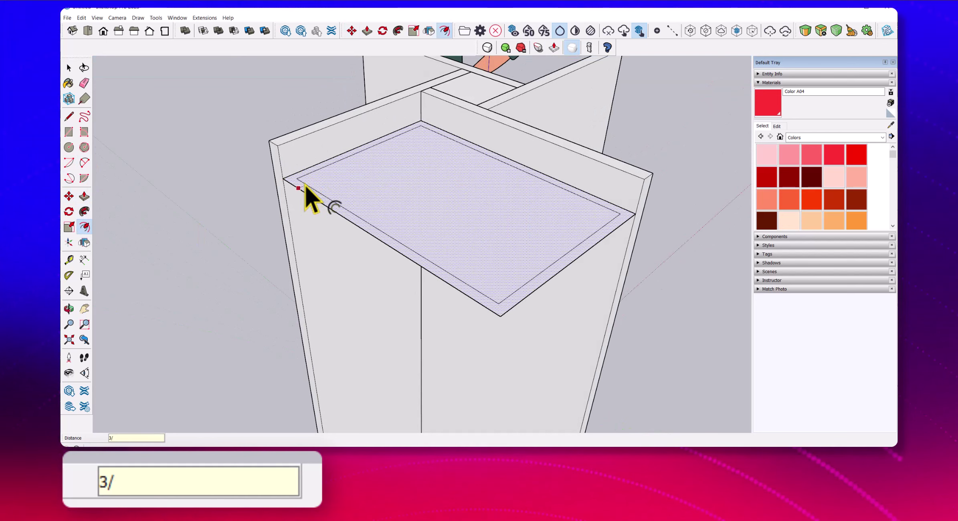
{"action": "type", "text": "4"}
{"action": "key", "text": "Return"}
{"action": "key", "text": "space"}
- Push/Pull the outer ring, undoing 1' 4" and 6" trials, and enter 9"
{"action": "left_click", "coordinate": [430, 265]}
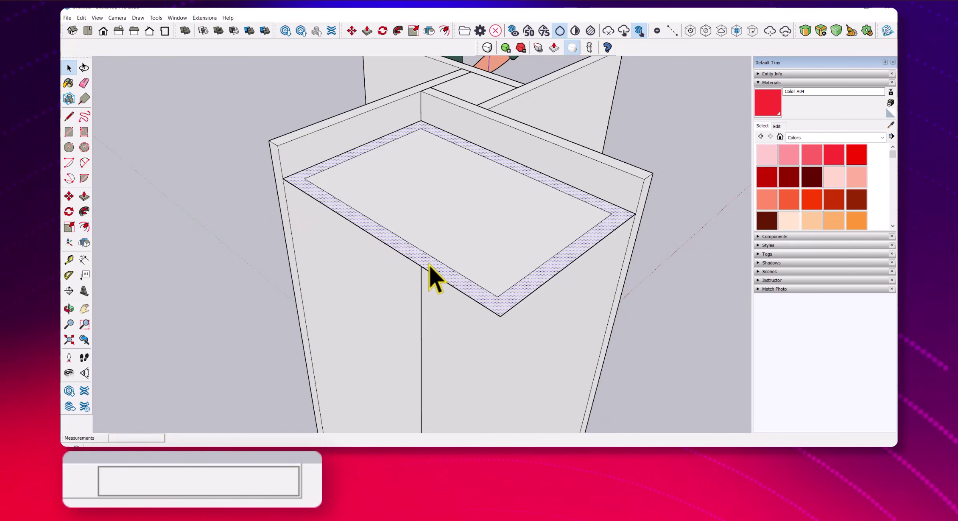
{"action": "left_click", "coordinate": [429, 265]}
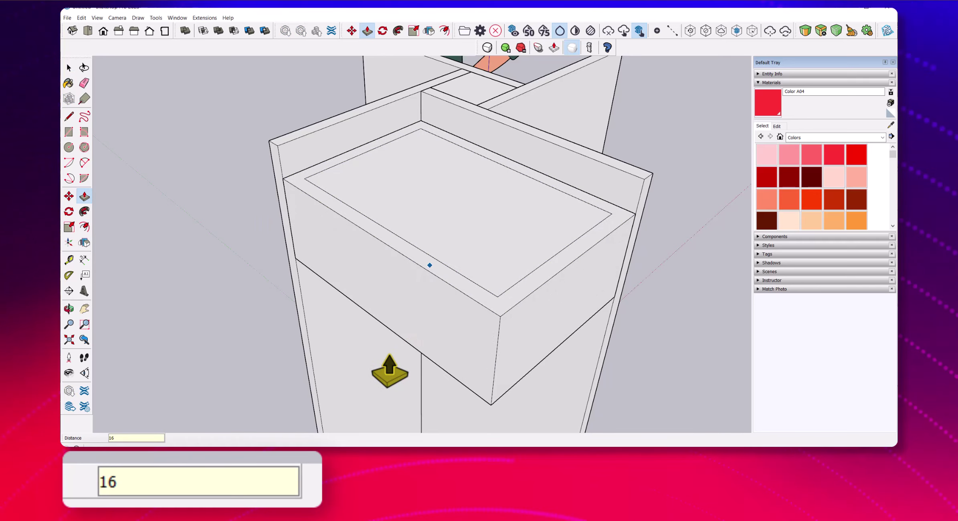
{"action": "scroll", "coordinate": [390, 371], "scroll_direction": "down", "scroll_amount": 3}
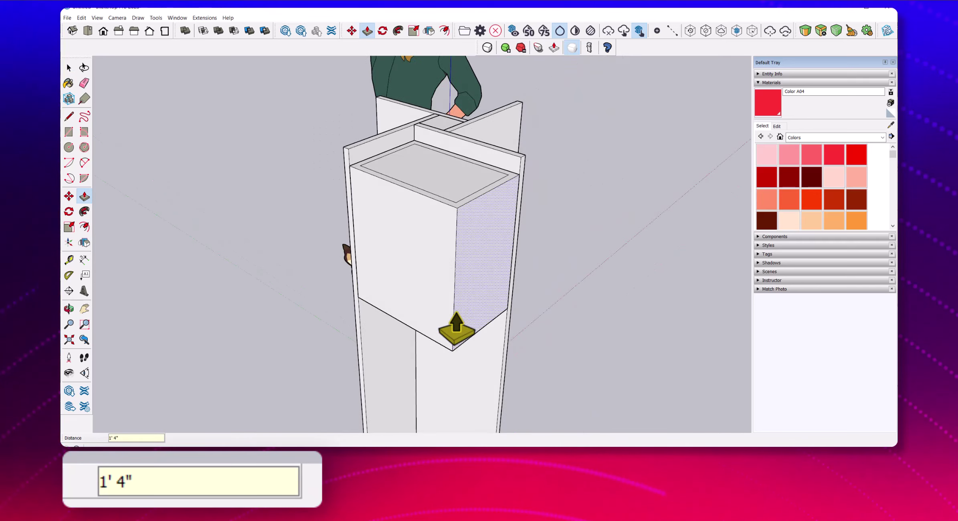
{"action": "key", "text": "ctrl+z"}
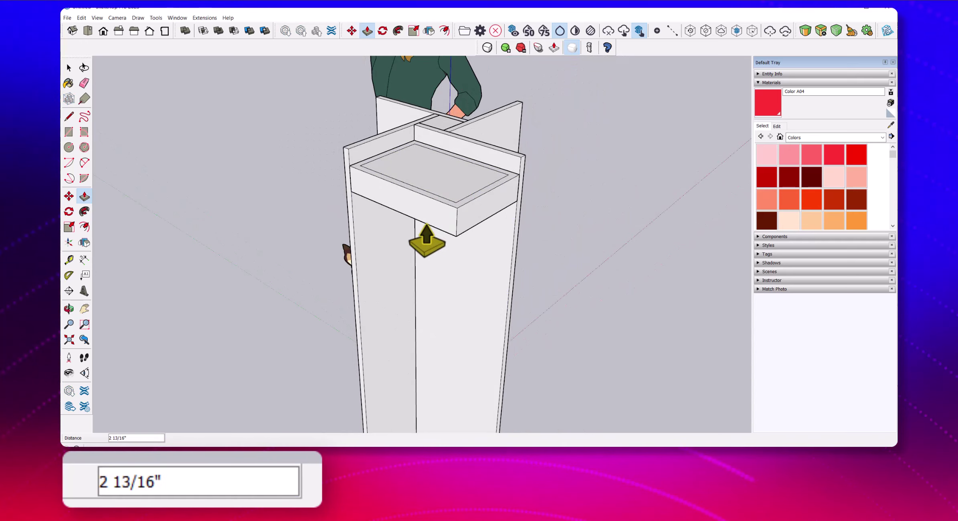
{"action": "type", "text": "6"}
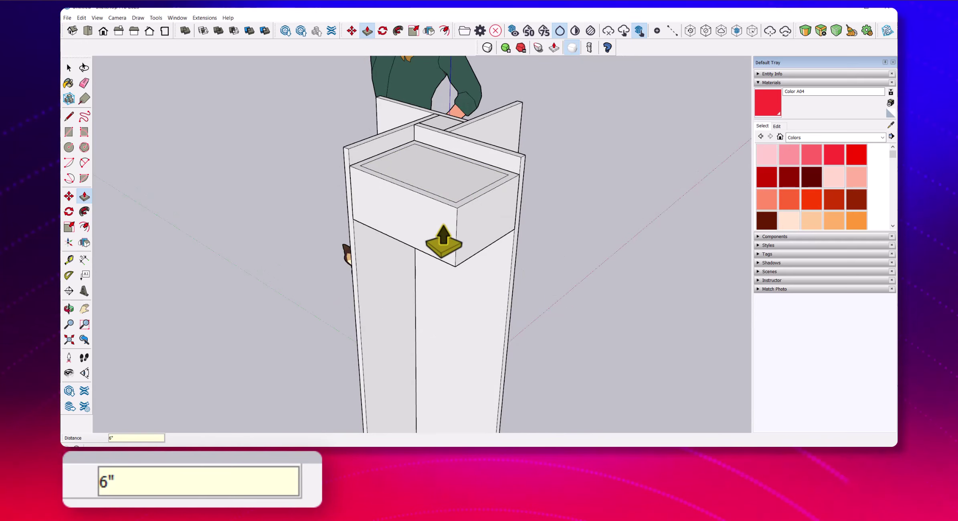
{"action": "key", "text": "ctrl+z"}
{"action": "type", "text": "9"}
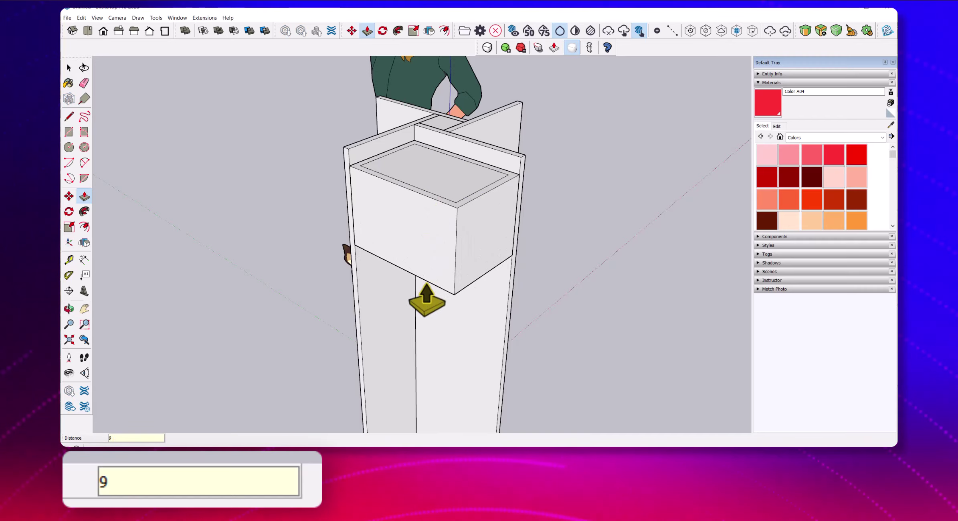
{"action": "type", "text": "\""}
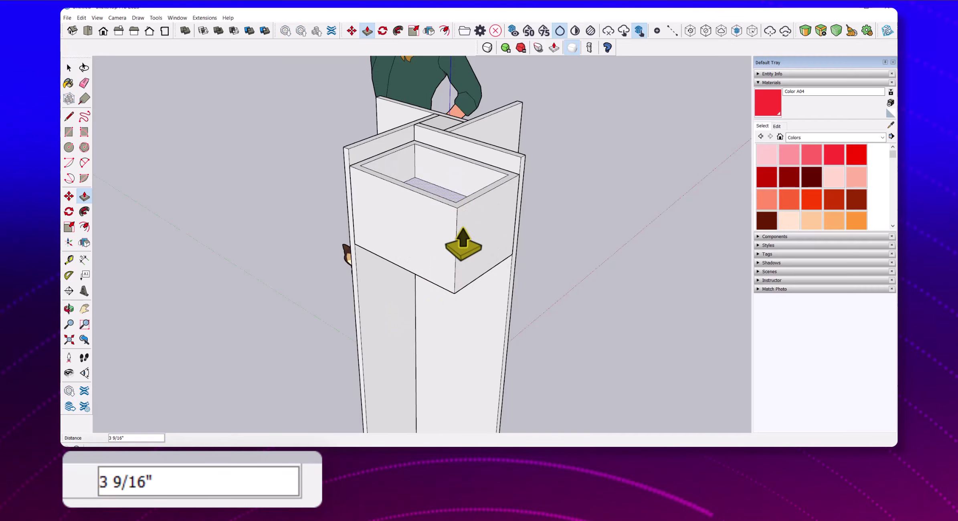
{"action": "mouse_move", "coordinate": [464, 245]}
{"action": "middle_mouse_down"}
{"action": "mouse_move", "coordinate": [449, 341]}
{"action": "mouse_move", "coordinate": [406, 341]}
{"action": "mouse_move", "coordinate": [414, 317]}
{"action": "mouse_move", "coordinate": [403, 255]}
{"action": "middle_mouse_up"}
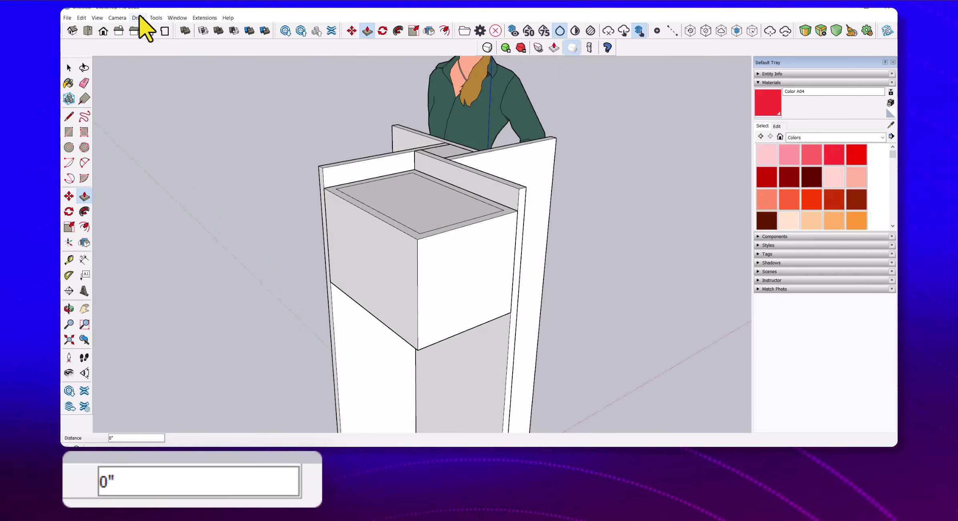
- Switch the face style to X-ray and zoom in and out on the bin's inset top face
{"action": "left_click", "coordinate": [97, 18]}
{"action": "mouse_move", "coordinate": [114, 138]}
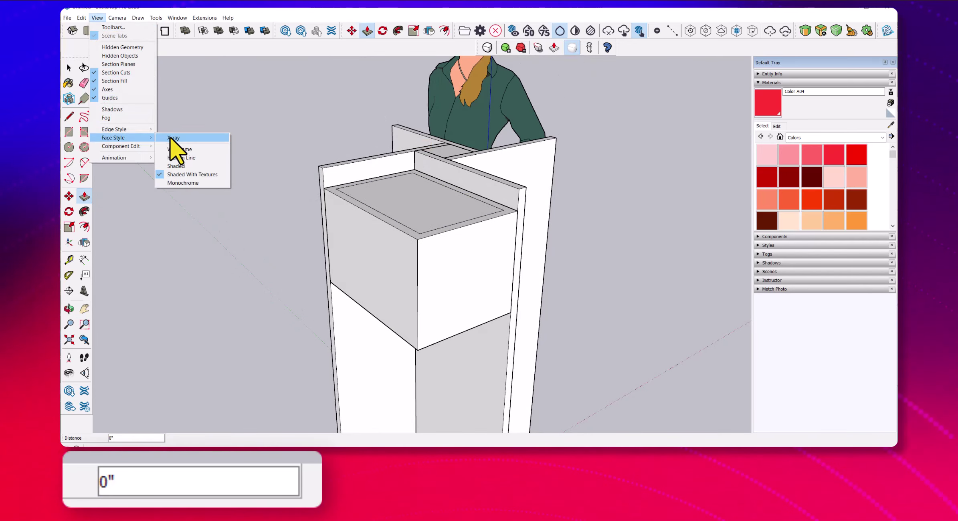
{"action": "left_click", "coordinate": [170, 138]}
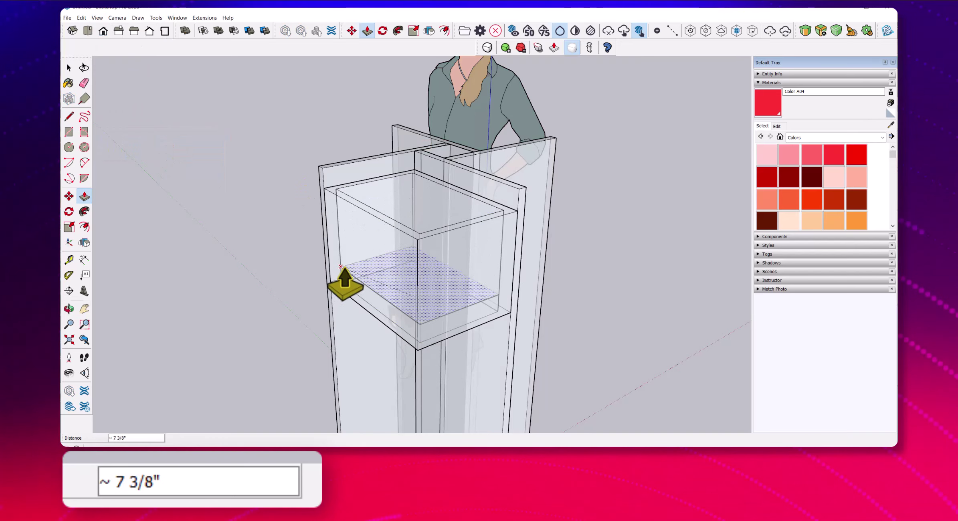
{"action": "scroll", "coordinate": [345, 283], "scroll_direction": "up", "scroll_amount": 3}
{"action": "scroll", "coordinate": [336, 289], "scroll_direction": "up", "scroll_amount": 3}
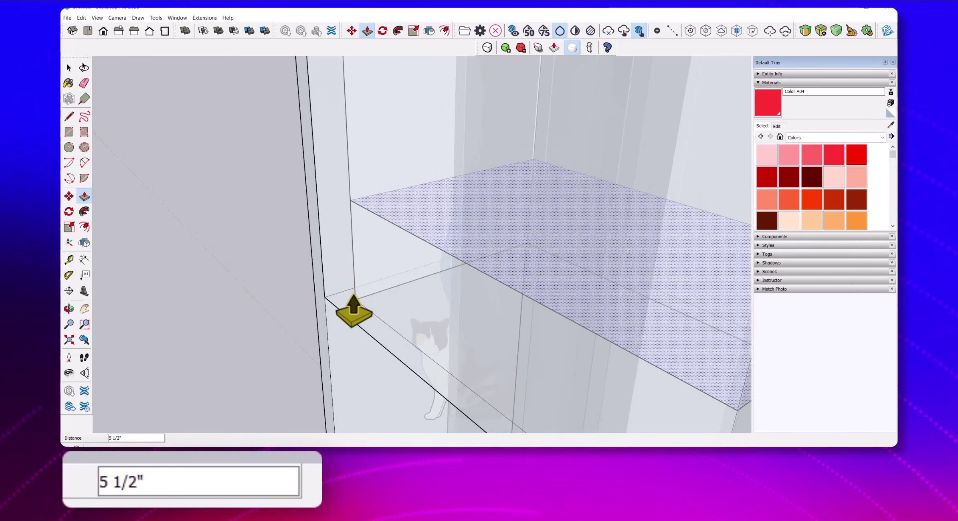
{"action": "scroll", "coordinate": [377, 287], "scroll_direction": "down", "scroll_amount": 2}
{"action": "scroll", "coordinate": [421, 277], "scroll_direction": "down", "scroll_amount": 5}
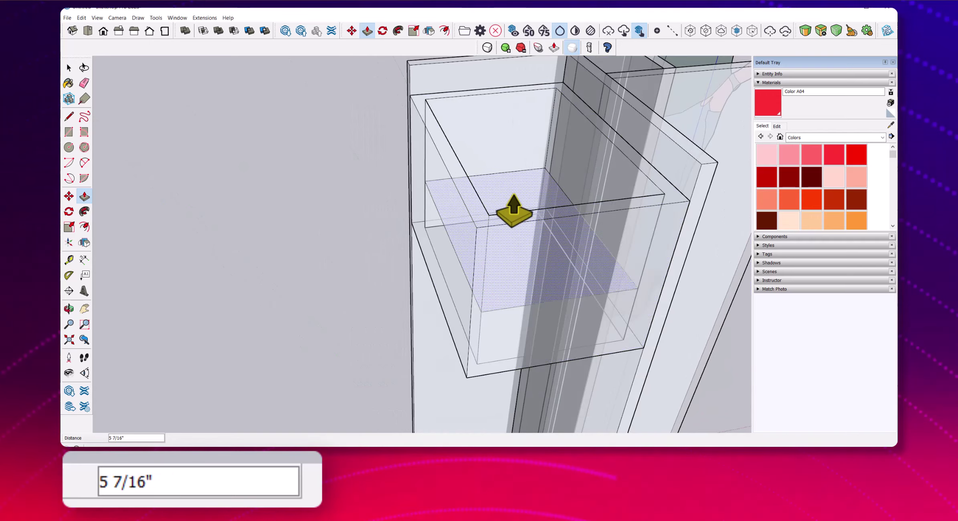
{"action": "scroll", "coordinate": [489, 219], "scroll_direction": "up", "scroll_amount": 5}
{"action": "scroll", "coordinate": [467, 219], "scroll_direction": "up", "scroll_amount": 3}
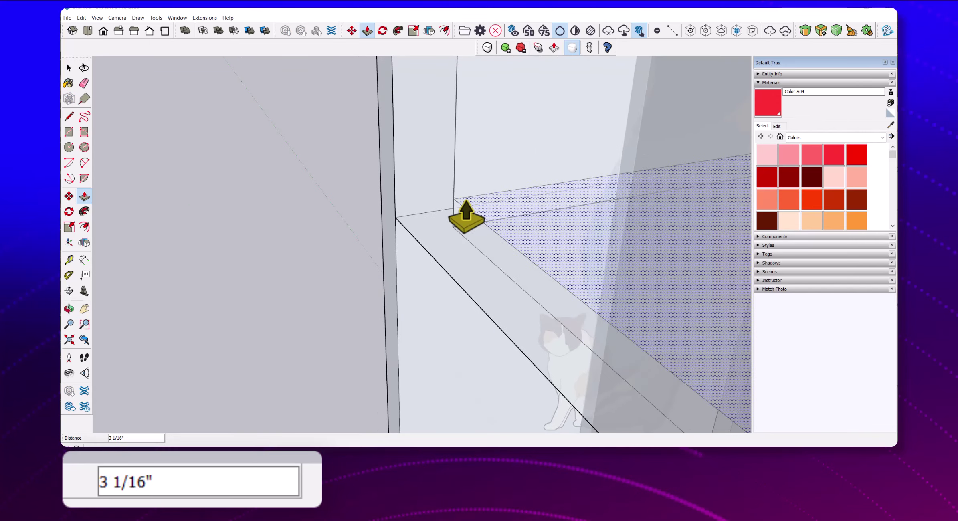
{"action": "scroll", "coordinate": [467, 219], "scroll_direction": "down", "scroll_amount": 5}
{"action": "scroll", "coordinate": [438, 368], "scroll_direction": "down", "scroll_amount": 3}
{"action": "scroll", "coordinate": [434, 346], "scroll_direction": "down", "scroll_amount": 3}
- Turn X-ray off and check the cart from top, iso and front views
{"action": "key", "text": "space"}
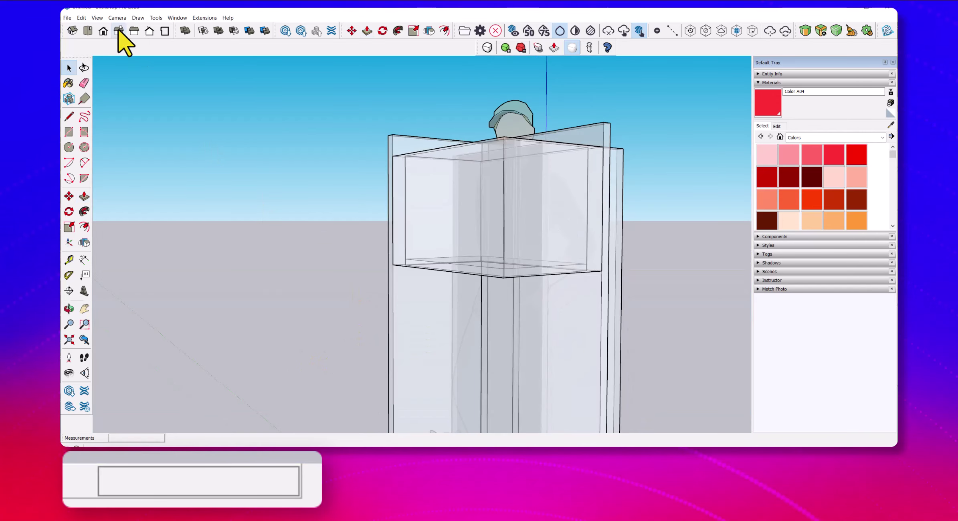
{"action": "left_click", "coordinate": [97, 18]}
{"action": "left_click", "coordinate": [169, 138]}
{"action": "key", "text": "F3"}
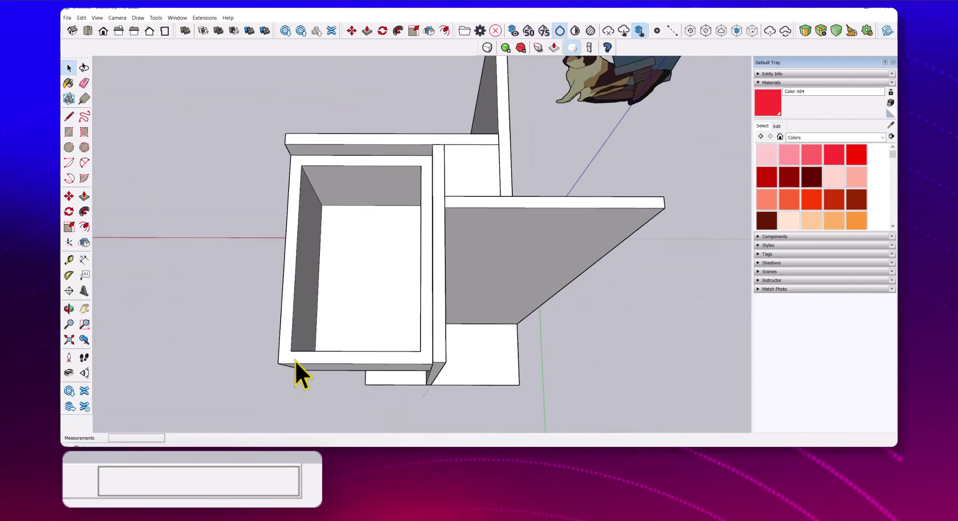
{"action": "key", "text": "F2"}
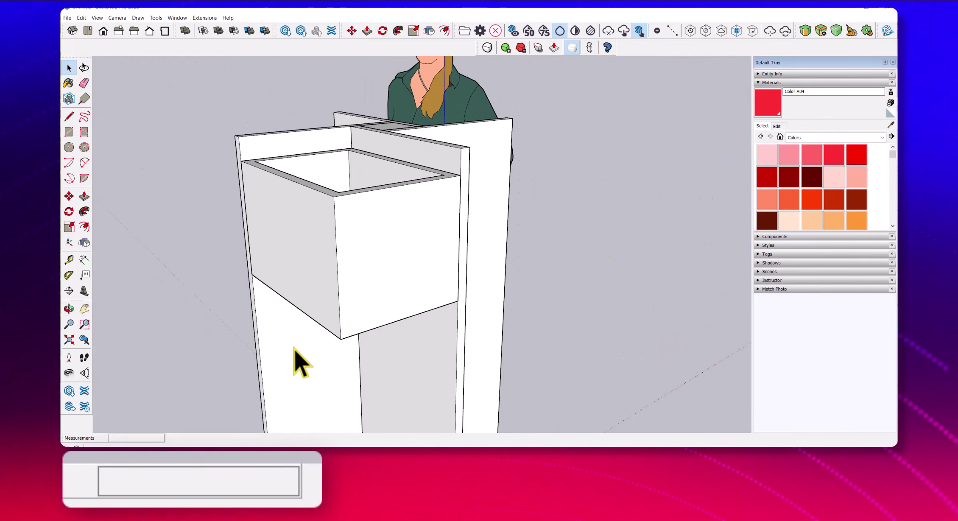
{"action": "key", "text": "F4"}
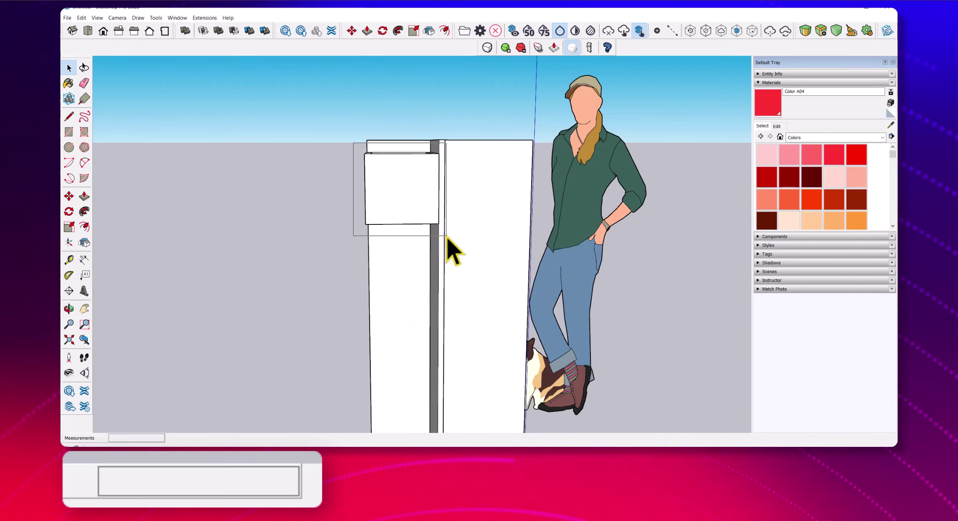
- Copy the top bin downward and array it x2 so bins stack toward the base
{"action": "key", "text": "F2"}
{"action": "key", "text": "m"}
{"action": "left_click", "coordinate": [371, 167]}
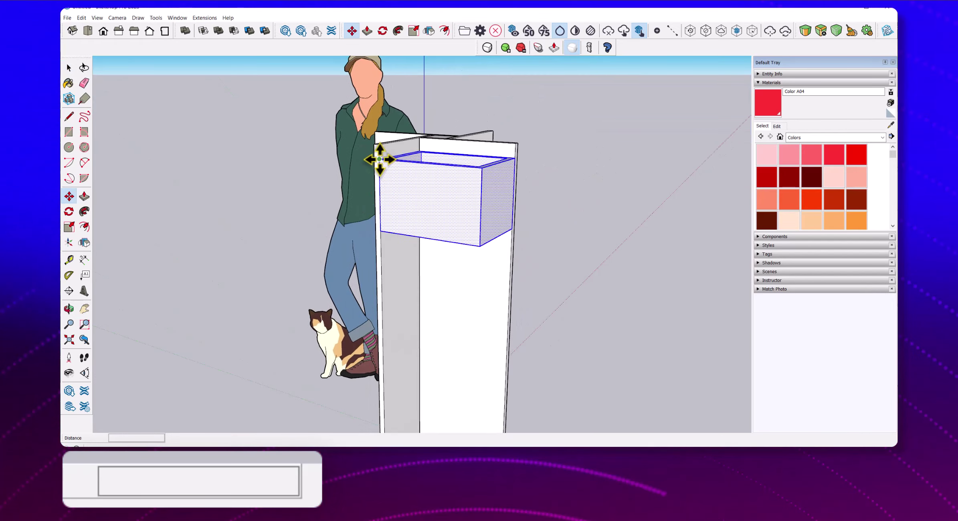
{"action": "scroll", "coordinate": [380, 276], "scroll_direction": "down", "scroll_amount": 2}
{"action": "scroll", "coordinate": [396, 260], "scroll_direction": "down", "scroll_amount": 1}
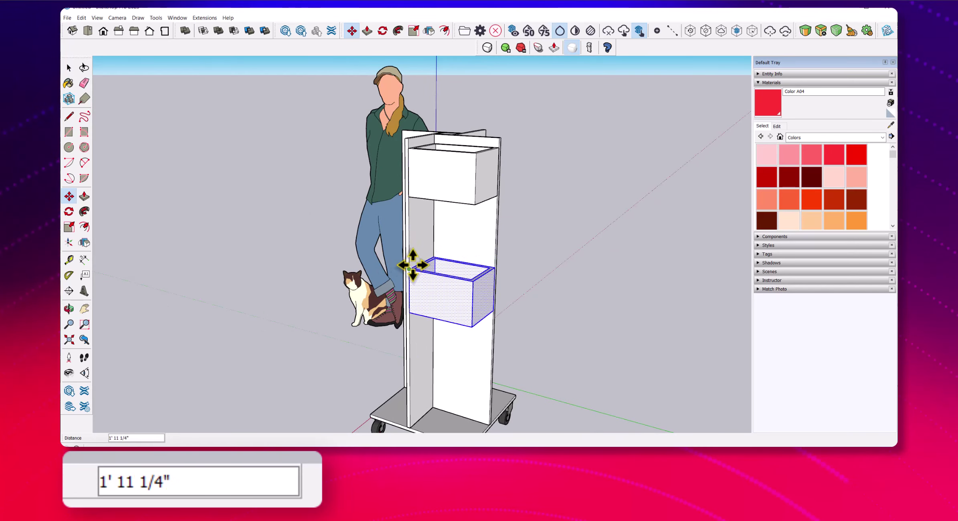
{"action": "key", "text": "Return"}
{"action": "scroll", "coordinate": [445, 274], "scroll_direction": "down", "scroll_amount": 2}
- Box-select the bottom bin and move it down onto the cart base
{"action": "scroll", "coordinate": [551, 308], "scroll_direction": "up", "scroll_amount": 3}
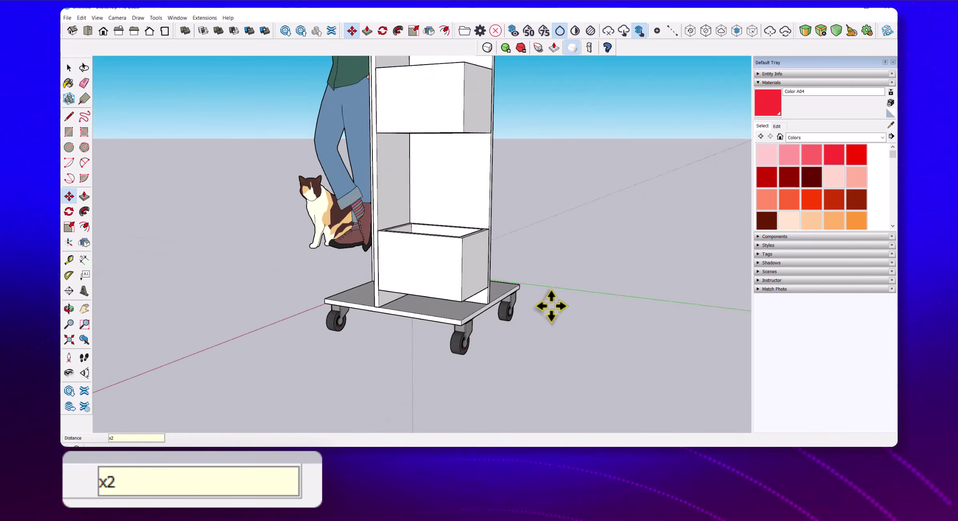
{"action": "scroll", "coordinate": [520, 305], "scroll_direction": "up", "scroll_amount": 2}
{"action": "scroll", "coordinate": [397, 297], "scroll_direction": "up", "scroll_amount": 2}
{"action": "scroll", "coordinate": [397, 297], "scroll_direction": "down", "scroll_amount": 3}
{"action": "key", "text": "space"}
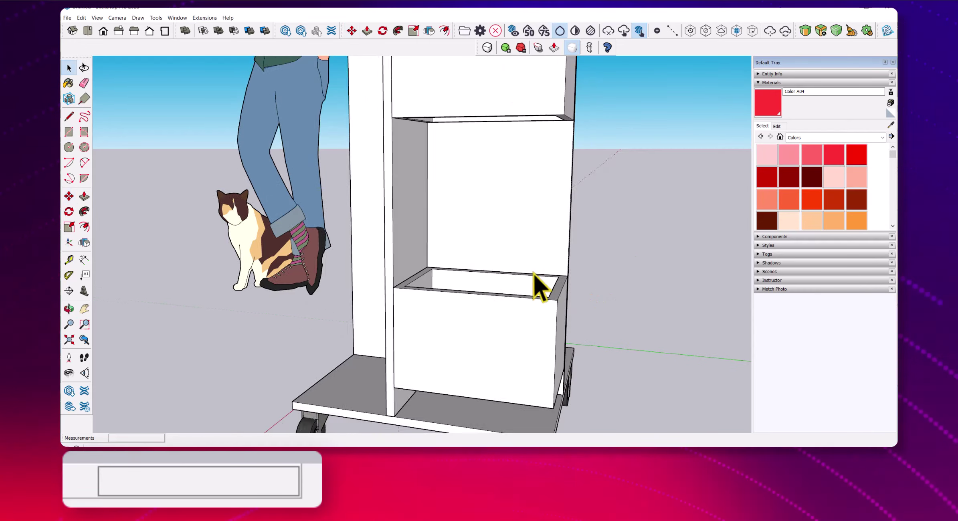
{"action": "middle_click_drag", "start_coordinate": [539, 285], "coordinate": [318, 205]}
{"action": "left_click_drag", "start_coordinate": [317, 206], "coordinate": [463, 338]}
{"action": "middle_click_drag", "start_coordinate": [419, 323], "coordinate": [432, 318]}
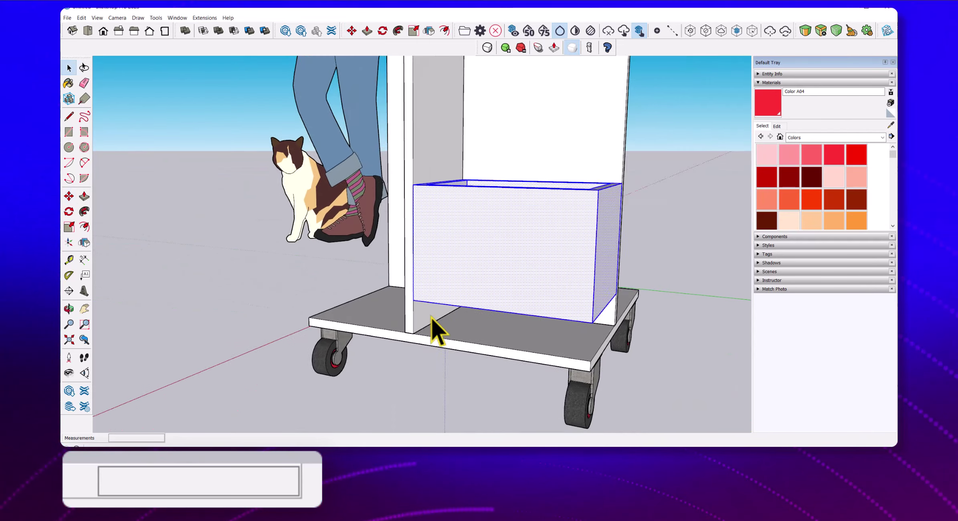
{"action": "scroll", "coordinate": [432, 311], "scroll_direction": "up", "scroll_amount": 2}
{"action": "scroll", "coordinate": [437, 312], "scroll_direction": "up", "scroll_amount": 2}
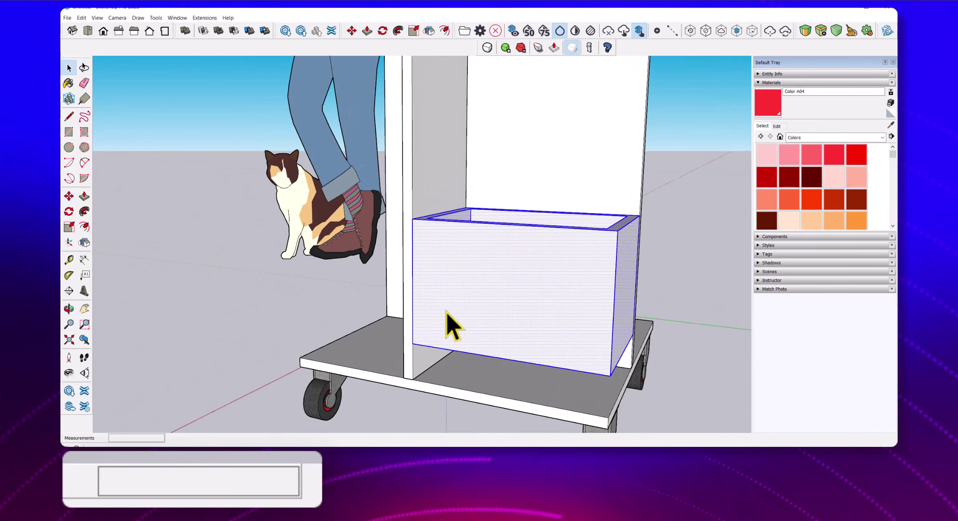
{"action": "left_click", "coordinate": [413, 221]}
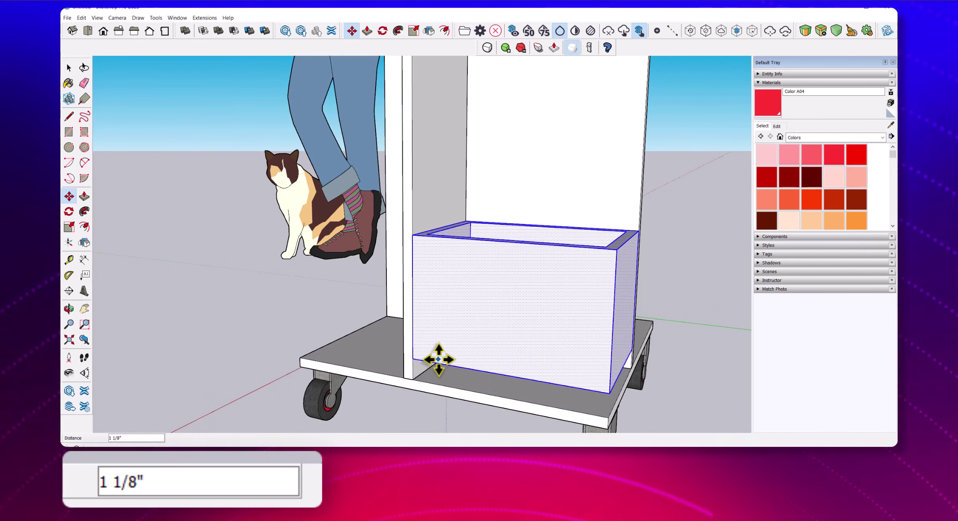
{"action": "key", "text": "Escape"}
{"action": "left_click", "coordinate": [415, 343]}
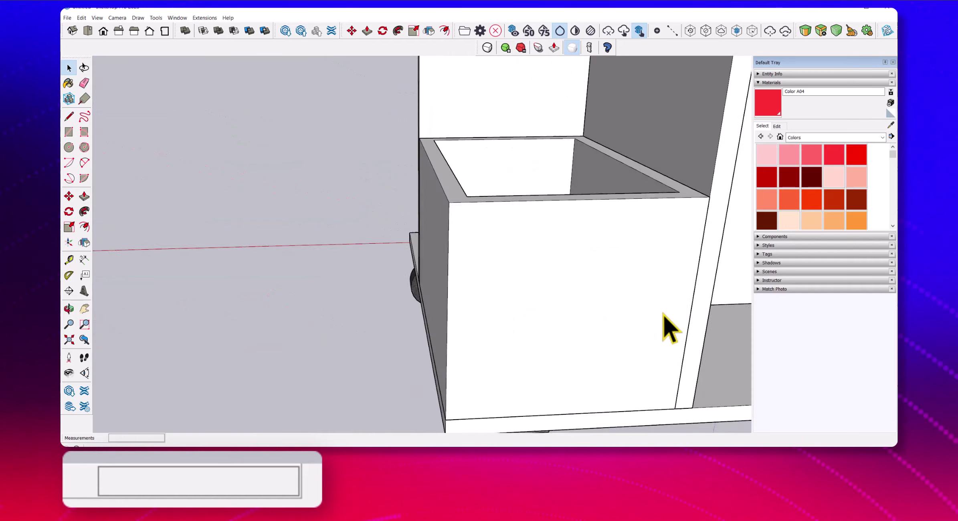
- Push the bin's rim down and back, erase its front strip, and redraw the lower opening's edge
{"action": "left_click_drag", "start_coordinate": [464, 192], "coordinate": [473, 311]}
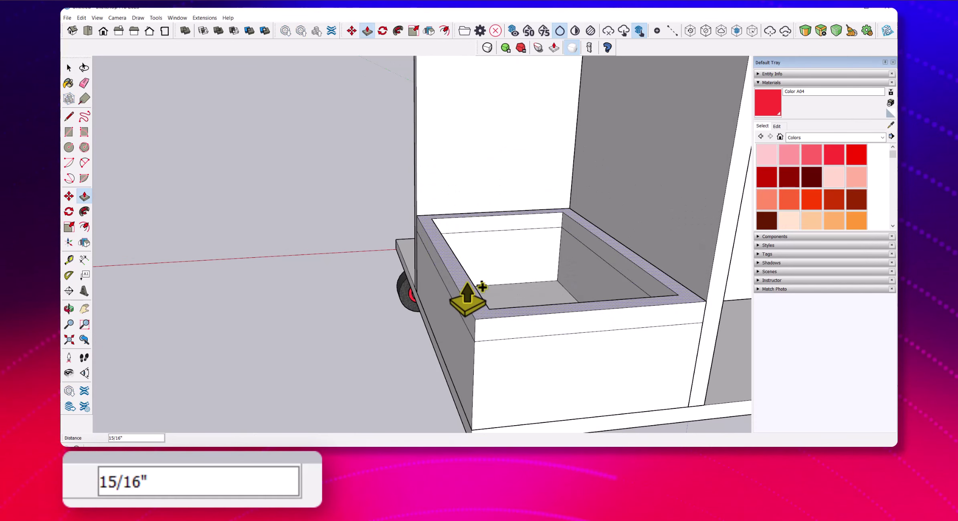
{"action": "mouse_move", "coordinate": [467, 283]}
{"action": "left_mouse_down"}
{"action": "mouse_move", "coordinate": [469, 237]}
{"action": "mouse_move", "coordinate": [453, 182]}
{"action": "mouse_move", "coordinate": [457, 196]}
{"action": "left_mouse_up"}
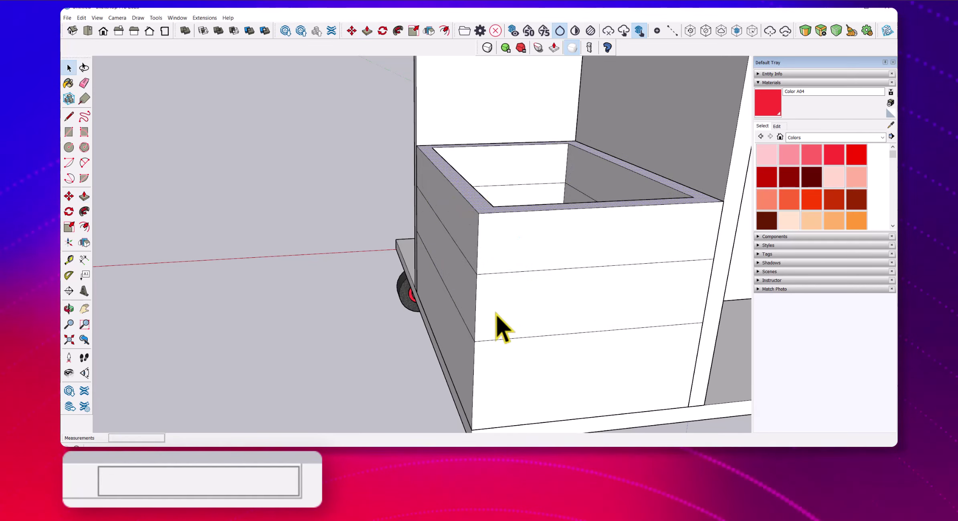
{"action": "key", "text": "e"}
{"action": "left_click", "coordinate": [475, 307]}
{"action": "left_click", "coordinate": [488, 302]}
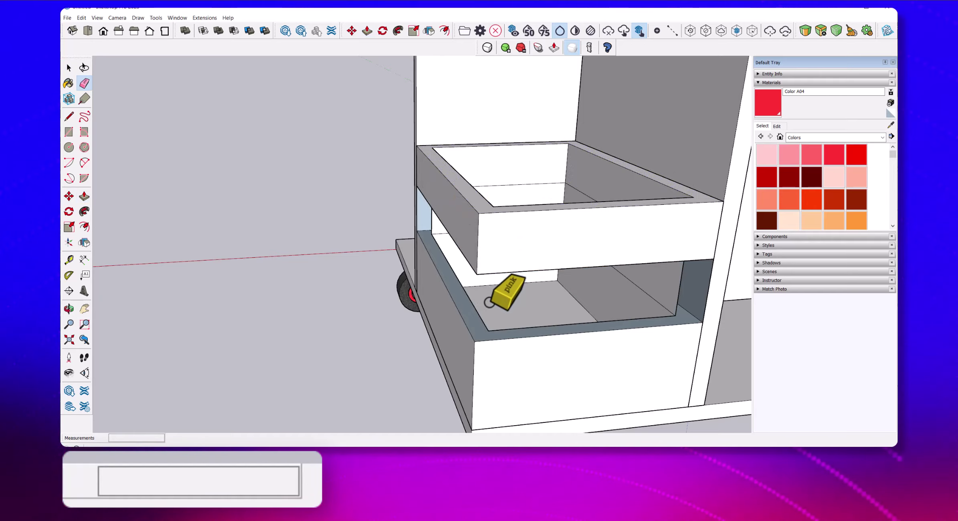
{"action": "left_click", "coordinate": [475, 341]}
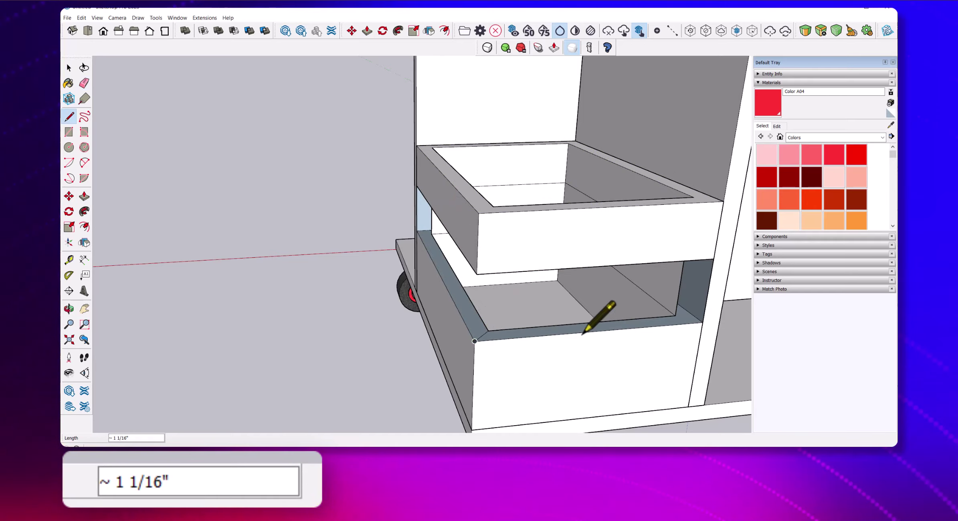
- Clear the back wall selection and open the context options for the lower bin's rim
{"action": "scroll", "coordinate": [684, 300], "scroll_direction": "up", "scroll_amount": 3}
{"action": "scroll", "coordinate": [695, 289], "scroll_direction": "up", "scroll_amount": 3}
{"action": "scroll", "coordinate": [641, 305], "scroll_direction": "down", "scroll_amount": 3}
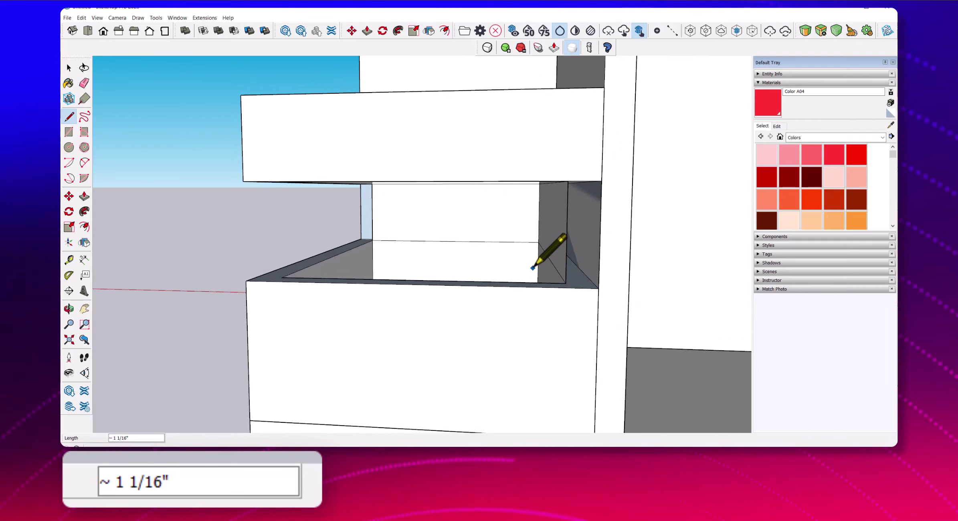
{"action": "scroll", "coordinate": [521, 233], "scroll_direction": "down", "scroll_amount": 3}
{"action": "scroll", "coordinate": [421, 216], "scroll_direction": "up", "scroll_amount": 5}
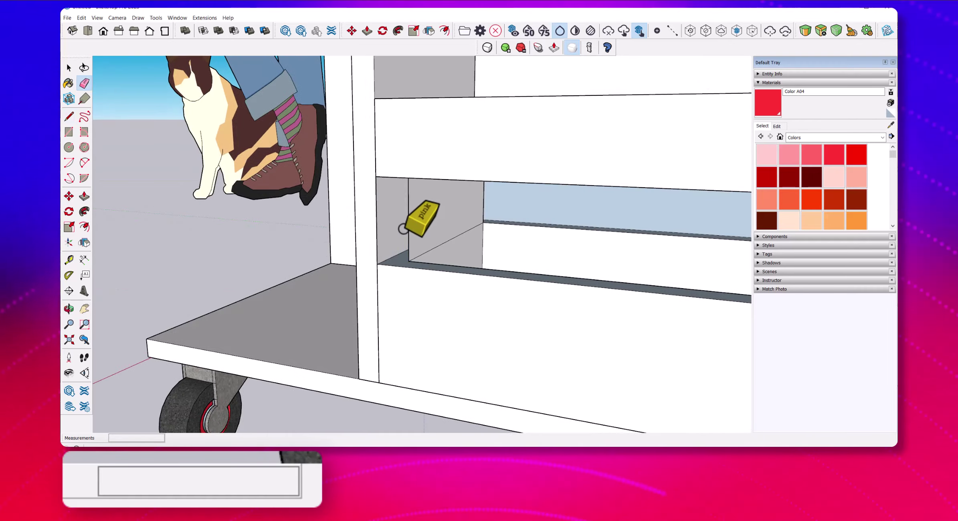
{"action": "scroll", "coordinate": [501, 197], "scroll_direction": "up", "scroll_amount": 3}
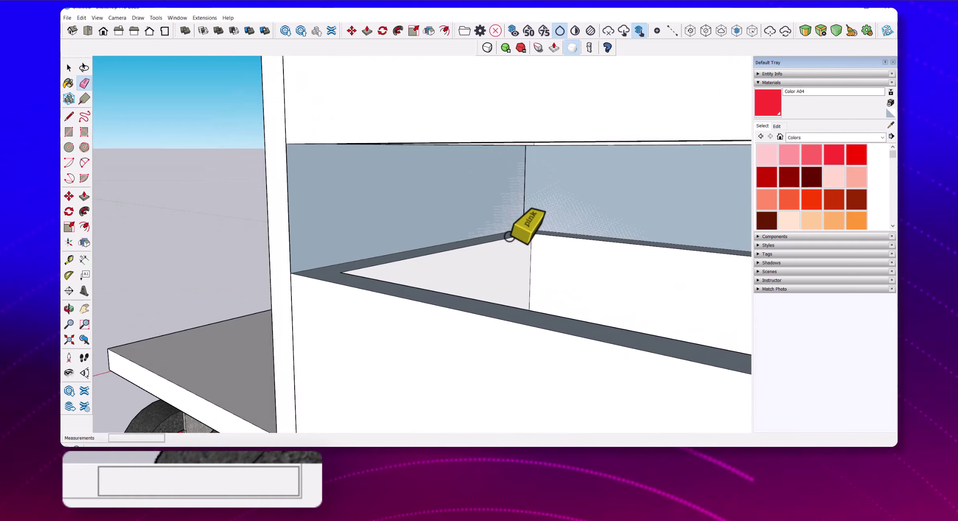
{"action": "key", "text": "Escape"}
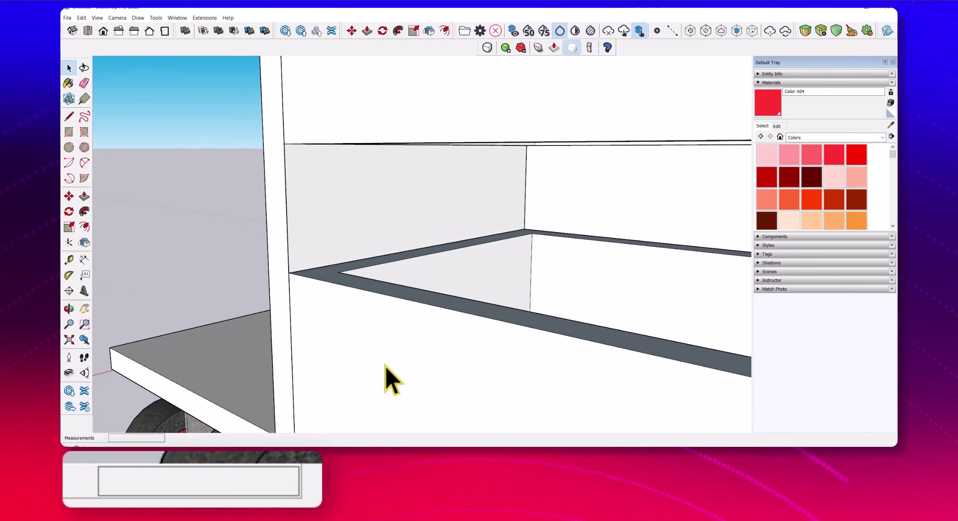
{"action": "scroll", "coordinate": [386, 367], "scroll_direction": "down", "scroll_amount": 5}
{"action": "scroll", "coordinate": [385, 367], "scroll_direction": "up", "scroll_amount": 3}
{"action": "scroll", "coordinate": [557, 334], "scroll_direction": "up", "scroll_amount": 3}
{"action": "scroll", "coordinate": [575, 330], "scroll_direction": "up", "scroll_amount": 2}
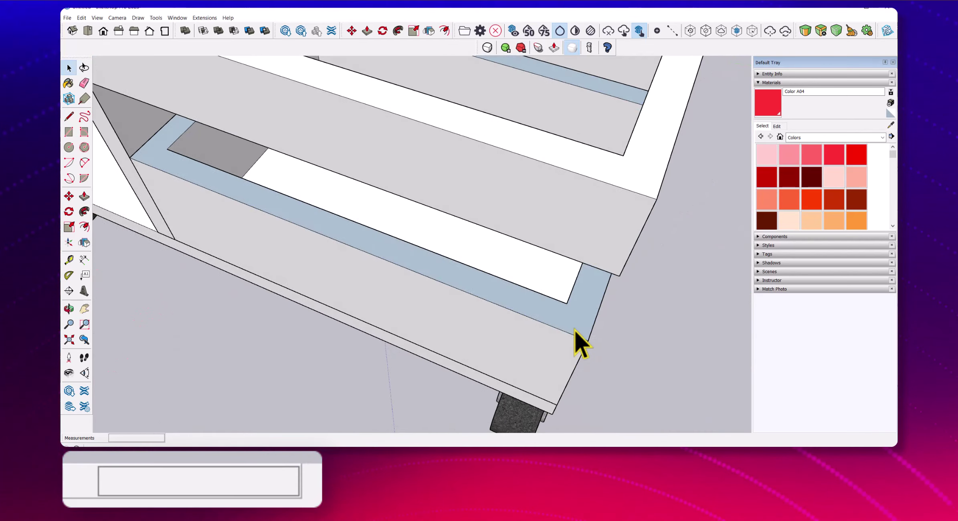
{"action": "right_click", "coordinate": [575, 330]}
{"action": "left_click", "coordinate": [618, 396]}
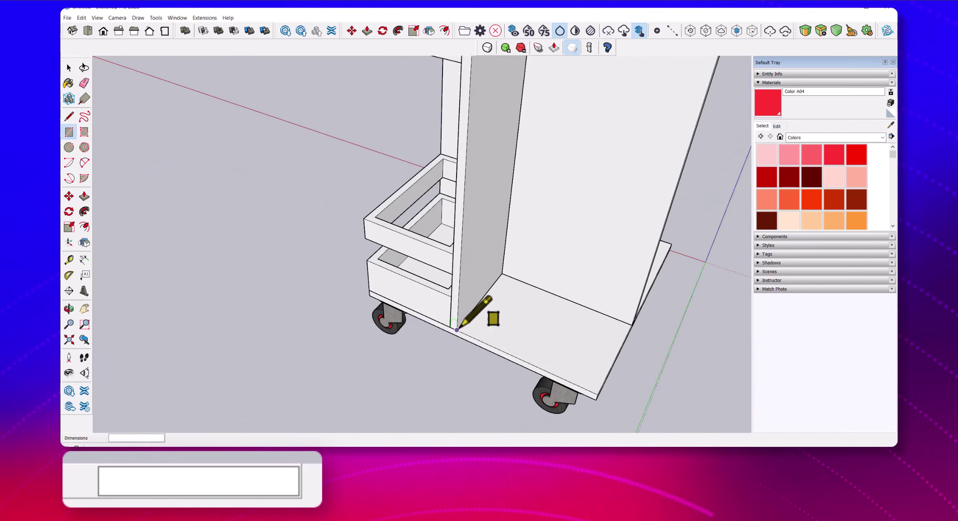
- Draw a rectangle on the base between the panels and raise it toward the top
{"action": "left_click", "coordinate": [631, 324]}
{"action": "key", "text": "space"}
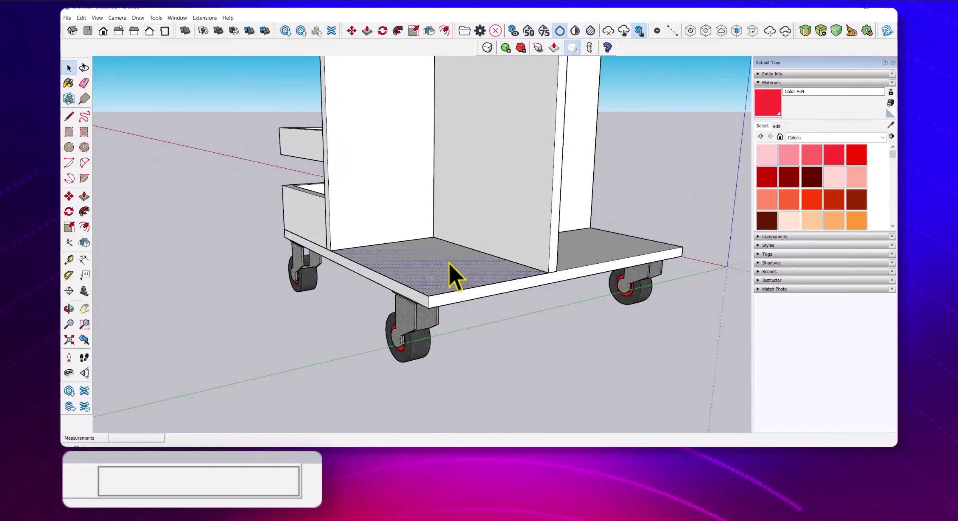
{"action": "key", "text": "m"}
{"action": "left_click", "coordinate": [428, 296]}
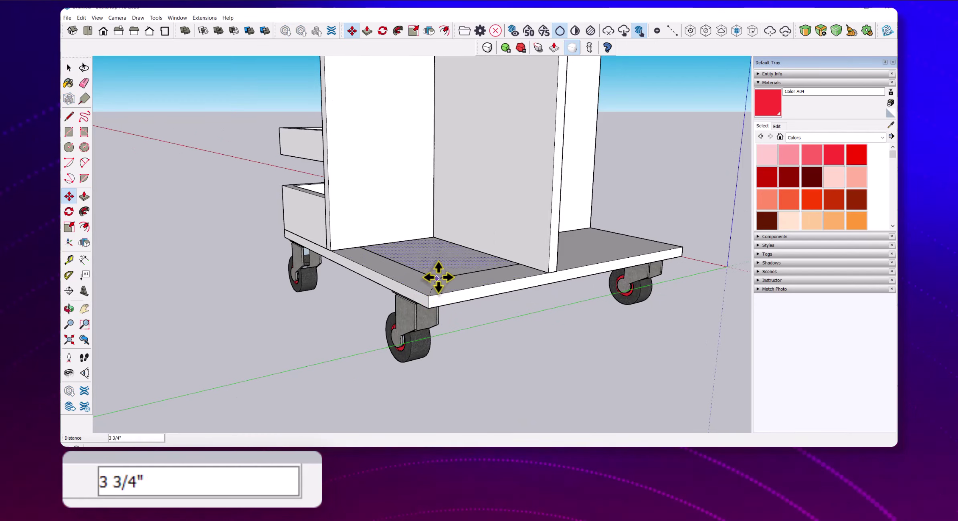
{"action": "middle_click_drag", "start_coordinate": [419, 200], "coordinate": [431, 149]}
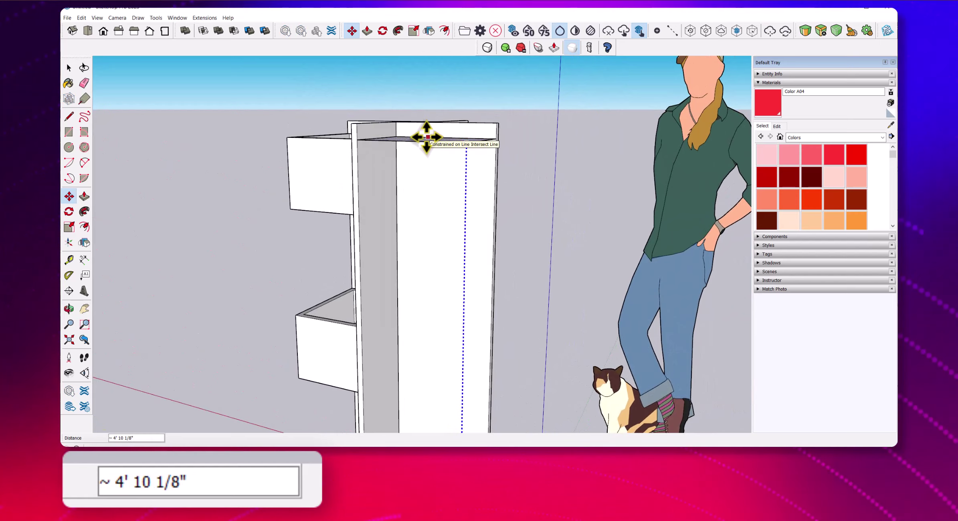
{"action": "mouse_move", "coordinate": [426, 139]}
{"action": "middle_mouse_down"}
{"action": "mouse_move", "coordinate": [417, 261]}
{"action": "mouse_move", "coordinate": [415, 215]}
{"action": "middle_mouse_up"}
- Cancel the thickening attempt and lift the rectangle up the blue axis into the cabinet as a shelf
{"action": "key", "text": "p"}
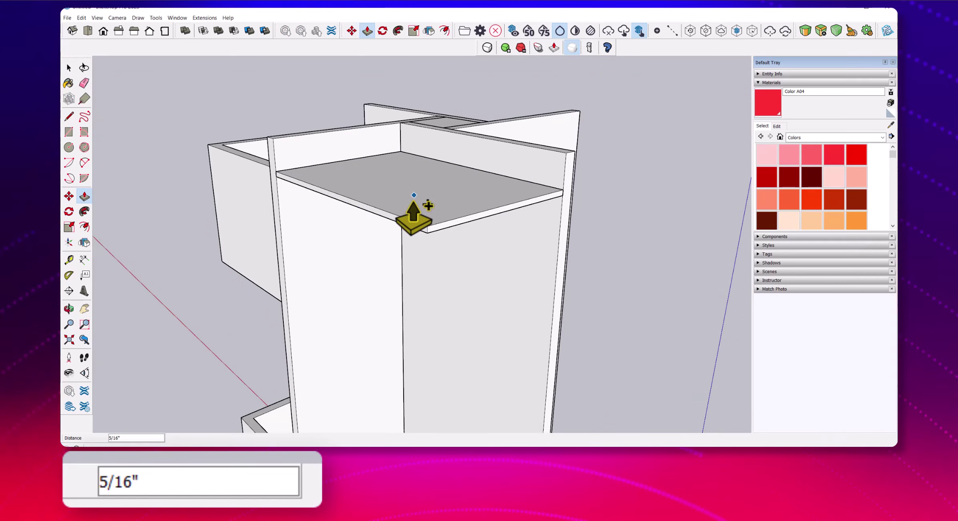
{"action": "key", "text": "Escape"}
{"action": "mouse_move", "coordinate": [409, 262]}
{"action": "middle_mouse_down"}
{"action": "mouse_move", "coordinate": [562, 325]}
{"action": "mouse_move", "coordinate": [515, 338]}
{"action": "mouse_move", "coordinate": [498, 395]}
{"action": "middle_mouse_up"}
{"action": "key", "text": "space"}
{"action": "middle_click_drag", "start_coordinate": [509, 433], "coordinate": [488, 396]}
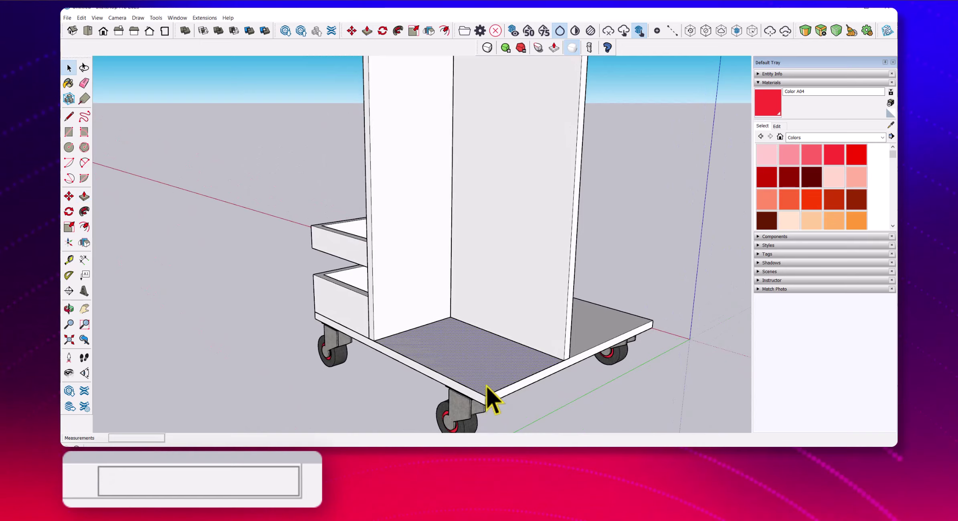
{"action": "key", "text": "m"}
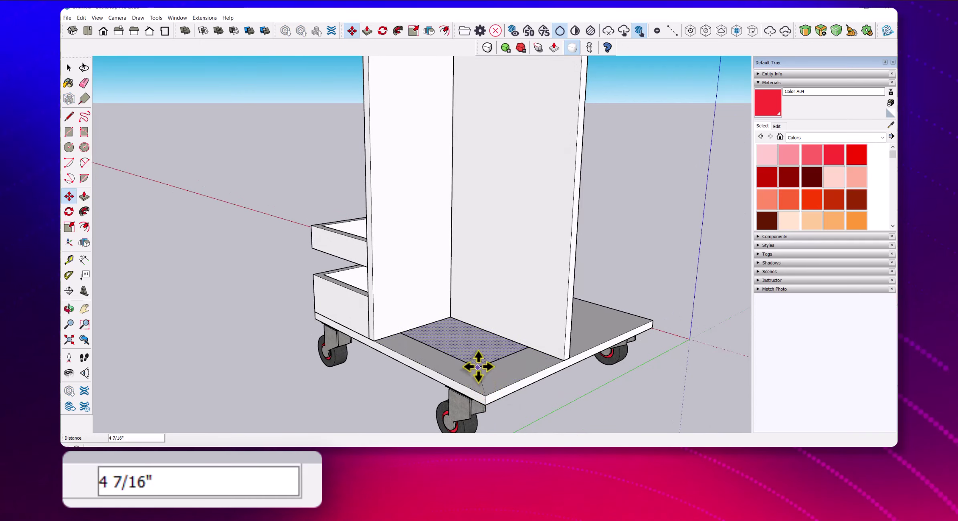
{"action": "mouse_move", "coordinate": [506, 180]}
{"action": "middle_mouse_down"}
{"action": "mouse_move", "coordinate": [475, 226]}
{"action": "mouse_move", "coordinate": [505, 179]}
{"action": "mouse_move", "coordinate": [488, 184]}
{"action": "mouse_move", "coordinate": [454, 338]}
{"action": "middle_mouse_up"}
- Set the shelf near the top of the panels and draw two 24-sided circles on it
{"action": "left_click", "coordinate": [454, 338]}
{"action": "key", "text": "space"}
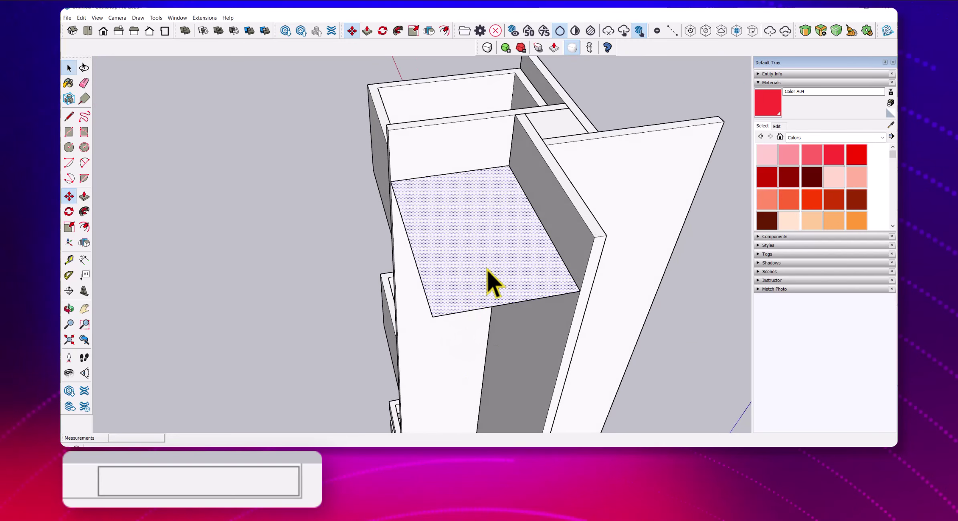
{"action": "left_click", "coordinate": [69, 147]}
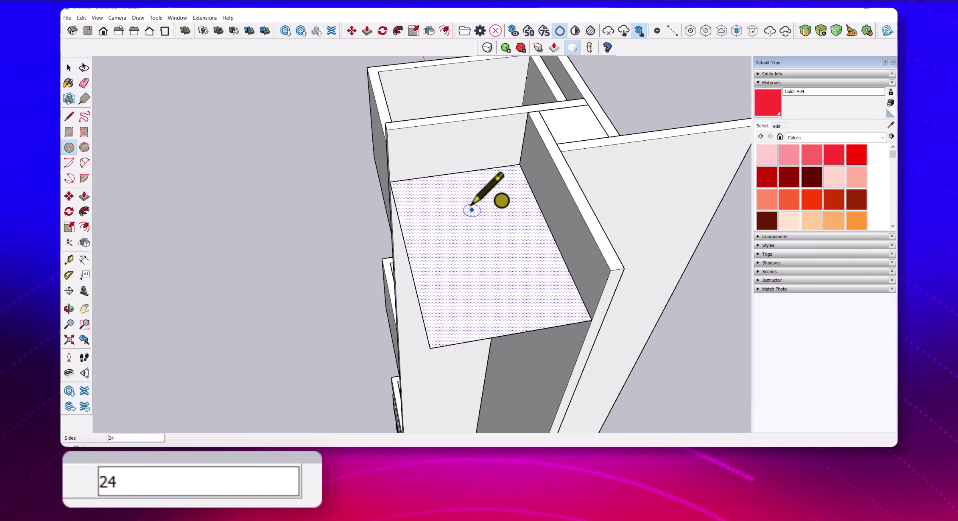
{"action": "left_click", "coordinate": [495, 215]}
{"action": "mouse_move", "coordinate": [495, 215]}
{"action": "middle_mouse_down"}
{"action": "mouse_move", "coordinate": [581, 257]}
{"action": "mouse_move", "coordinate": [529, 274]}
{"action": "middle_mouse_up"}
{"action": "left_click", "coordinate": [527, 274]}
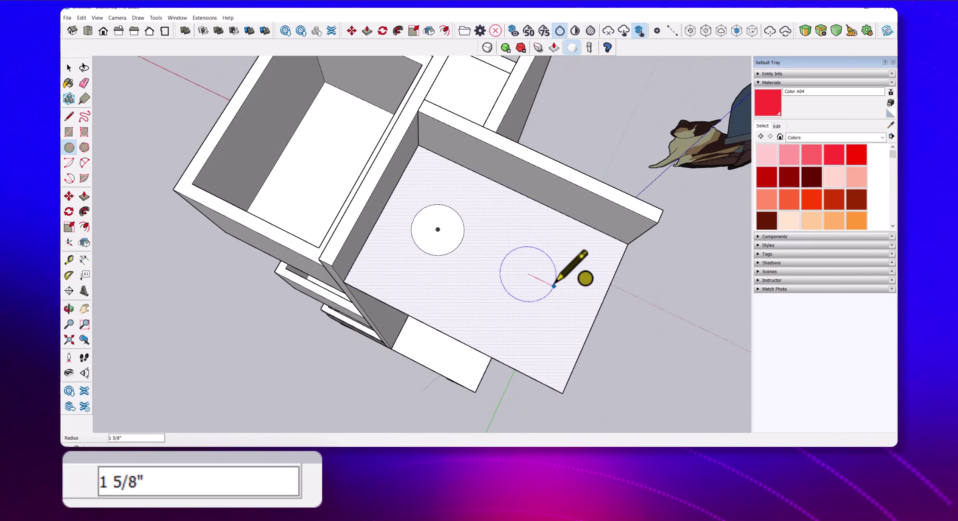
{"action": "left_click", "coordinate": [561, 281]}
- Join both circles to the front edge with lines and push the two keyhole faces through
{"action": "key", "text": "l"}
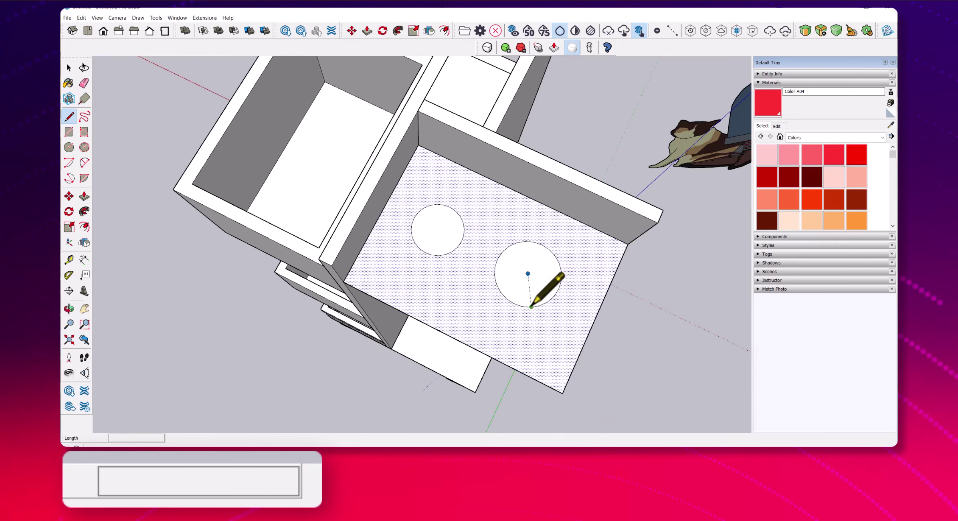
{"action": "left_click", "coordinate": [501, 291]}
{"action": "left_click", "coordinate": [474, 349]}
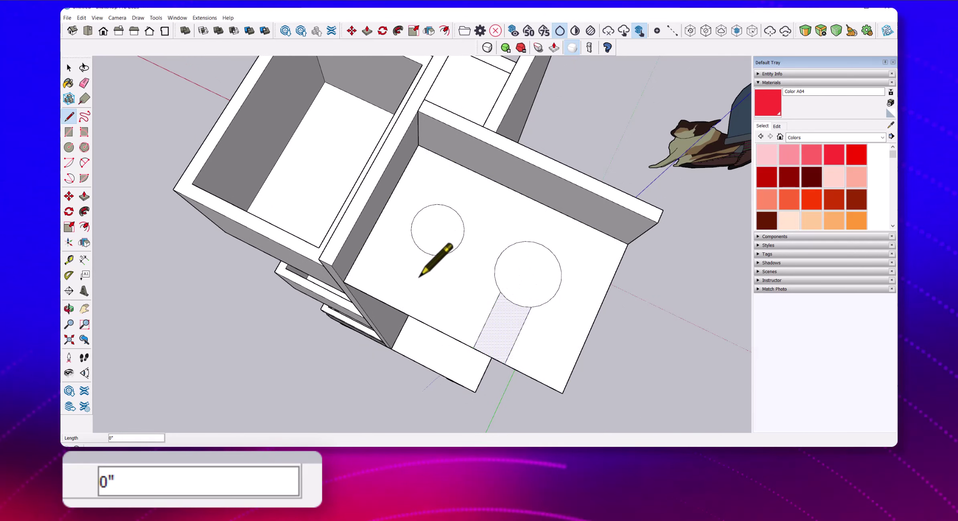
{"action": "left_click", "coordinate": [438, 256]}
{"action": "left_click", "coordinate": [409, 315]}
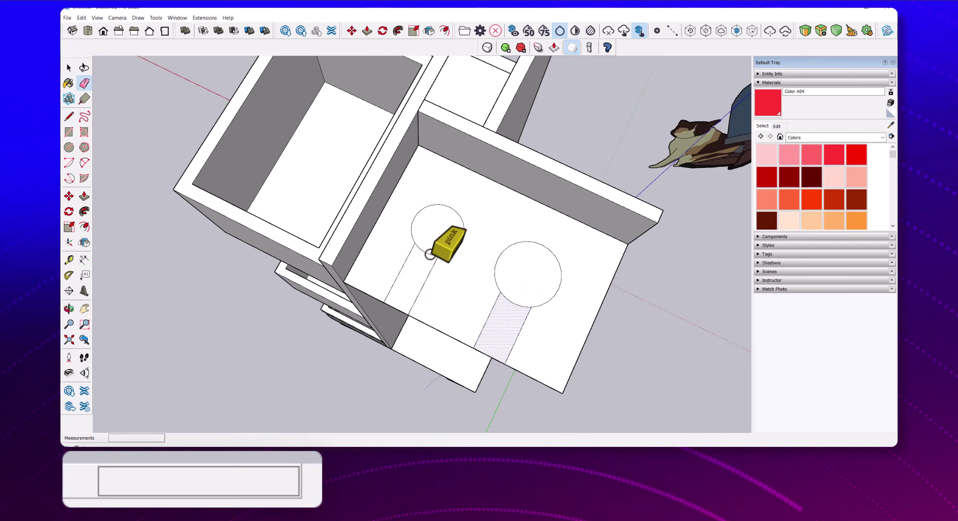
{"action": "double_click", "coordinate": [508, 330]}
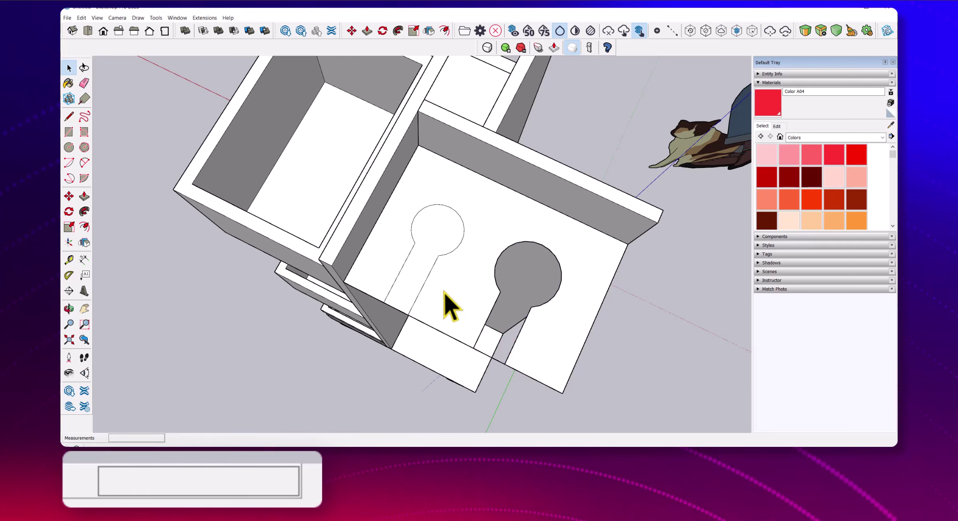
{"action": "double_click", "coordinate": [417, 276]}
{"action": "key", "text": "e"}
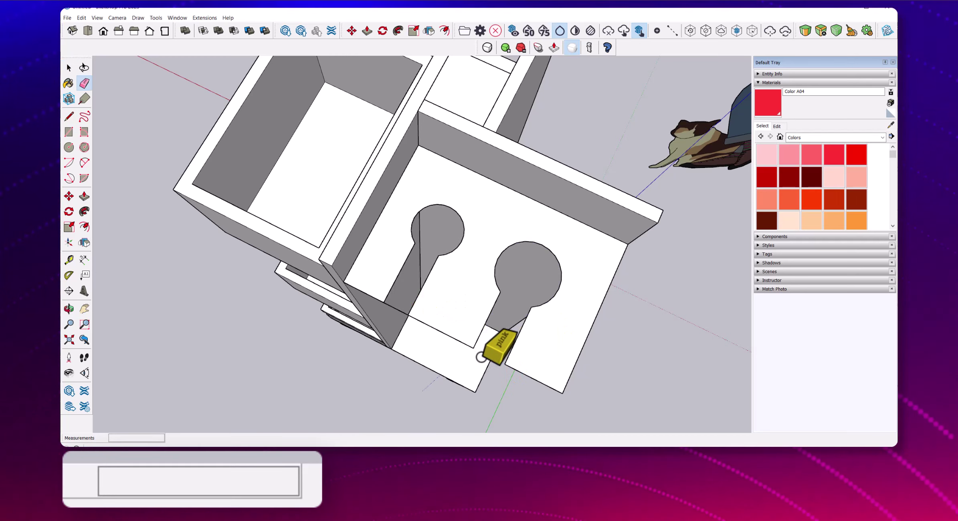
{"action": "middle_click_drag", "start_coordinate": [394, 309], "coordinate": [568, 307]}
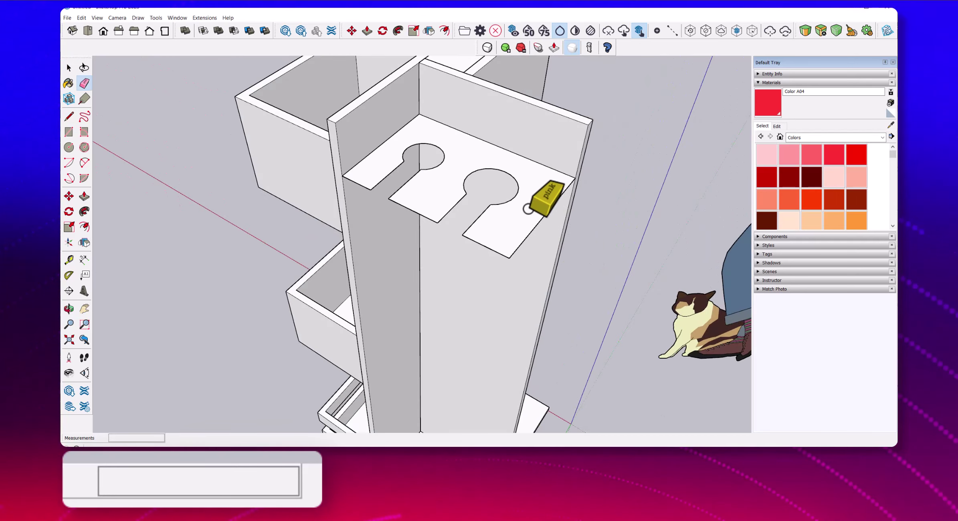
- Thicken the slotted shelf to 3/4 inch
{"action": "key", "text": "p"}
{"action": "left_click", "coordinate": [535, 202]}
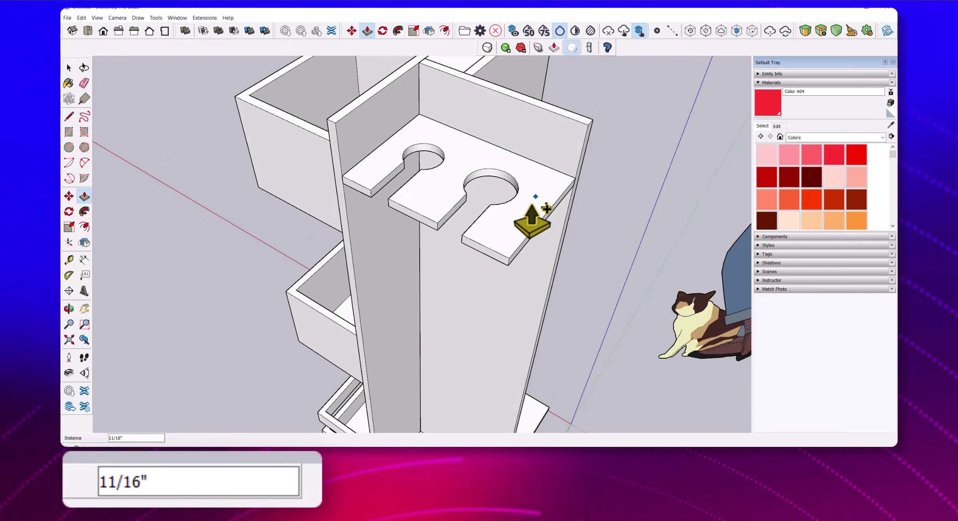
{"action": "type", "text": "/4"}
{"action": "key", "text": "Return"}
{"action": "key", "text": "space"}
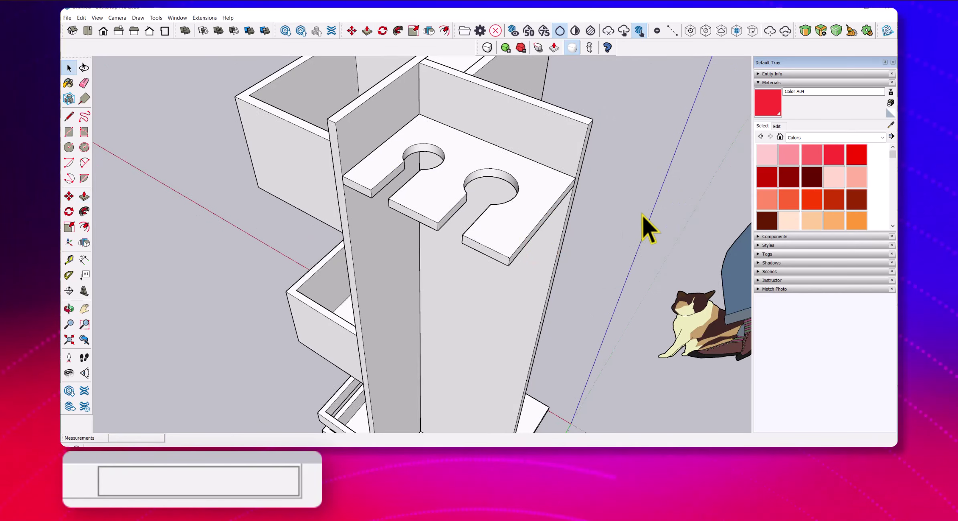
{"action": "mouse_move", "coordinate": [642, 216]}
{"action": "middle_mouse_down"}
{"action": "mouse_move", "coordinate": [524, 194]}
{"action": "mouse_move", "coordinate": [534, 151]}
{"action": "mouse_move", "coordinate": [388, 115]}
{"action": "middle_mouse_up"}
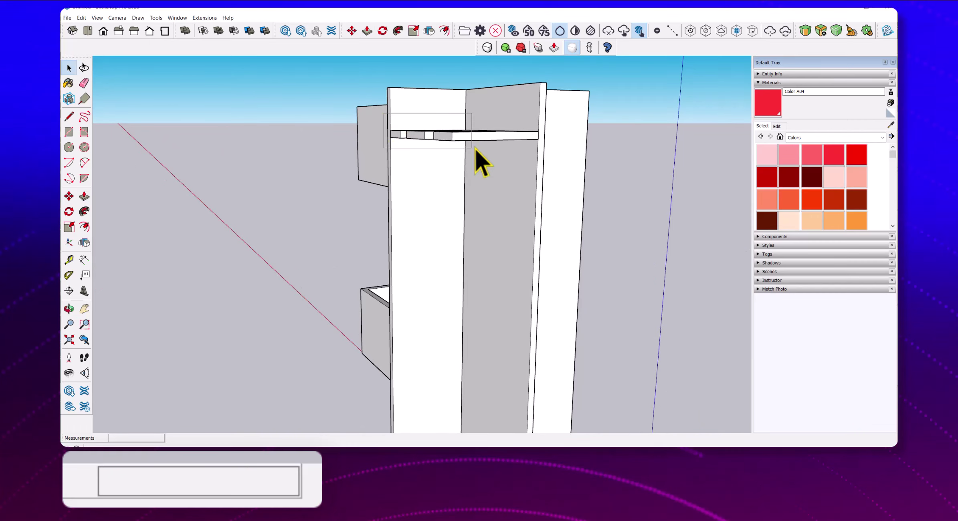
{"action": "mouse_move", "coordinate": [540, 145]}
{"action": "middle_mouse_down"}
{"action": "mouse_move", "coordinate": [506, 196]}
{"action": "mouse_move", "coordinate": [432, 127]}
{"action": "mouse_move", "coordinate": [400, 167]}
{"action": "middle_mouse_up"}
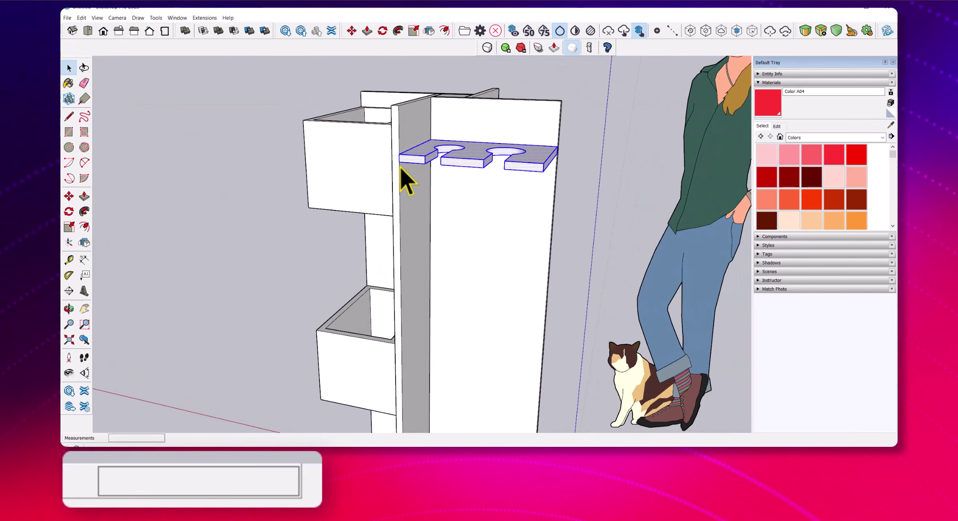
- Copy the shelf about 9 11/16 inches lower and inspect the shelves from several angles
{"action": "key", "text": "m"}
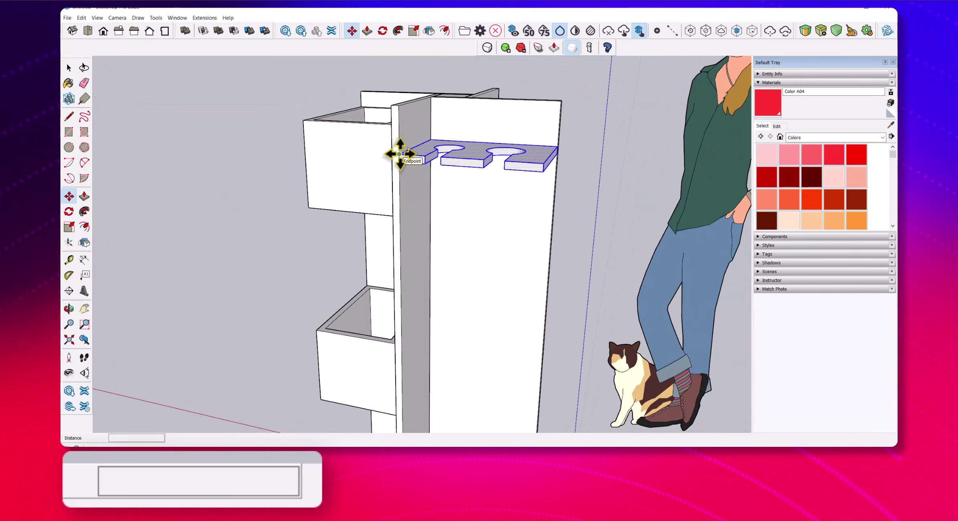
{"action": "left_click_drag", "start_coordinate": [399, 154], "coordinate": [401, 263]}
{"action": "left_click", "coordinate": [401, 263]}
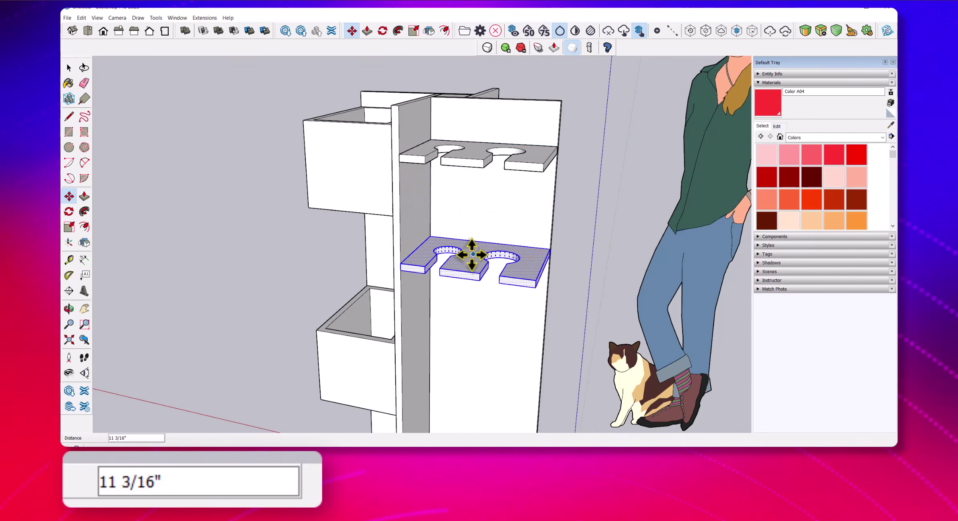
{"action": "scroll", "coordinate": [573, 261], "scroll_direction": "down", "scroll_amount": 5}
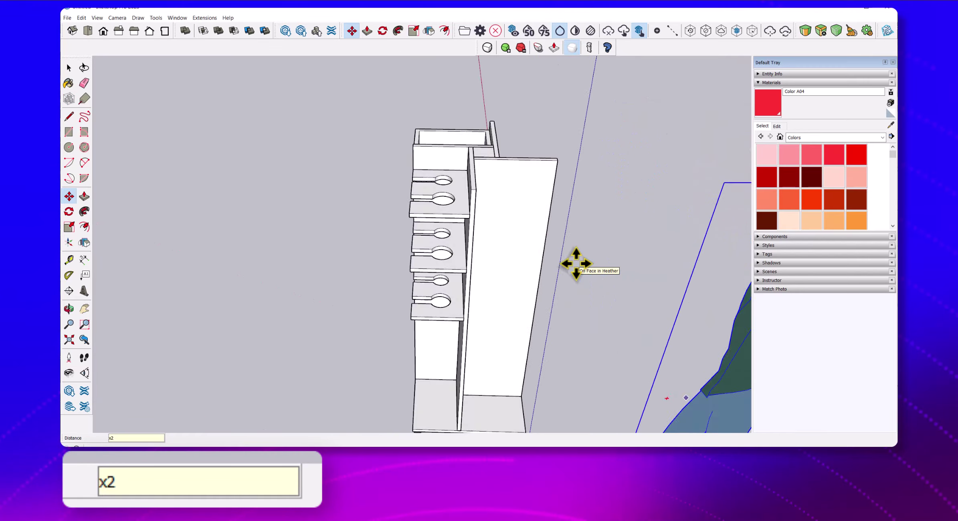
{"action": "mouse_move", "coordinate": [573, 263]}
{"action": "middle_mouse_down"}
{"action": "mouse_move", "coordinate": [631, 253]}
{"action": "mouse_move", "coordinate": [560, 214]}
{"action": "middle_mouse_up"}
{"action": "scroll", "coordinate": [570, 283], "scroll_direction": "up", "scroll_amount": 3}
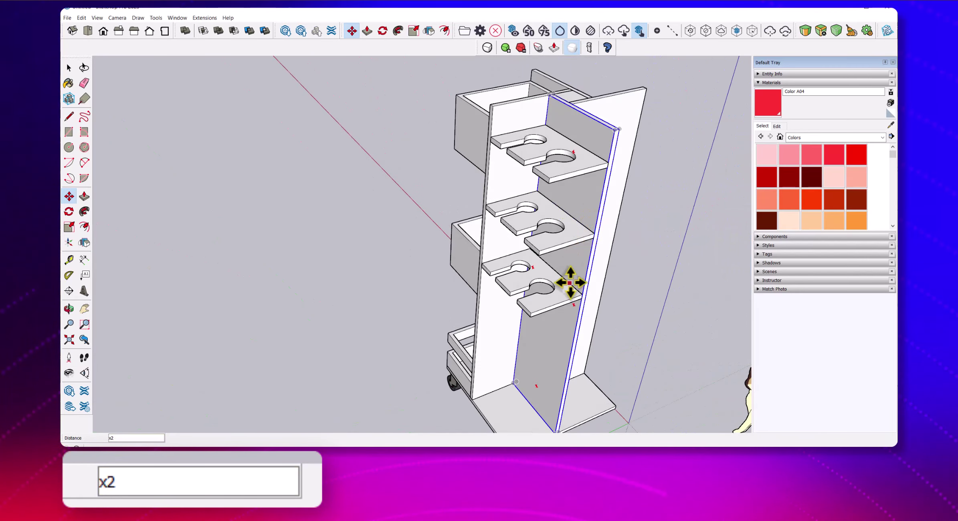
{"action": "scroll", "coordinate": [559, 269], "scroll_direction": "down", "scroll_amount": 3}
{"action": "mouse_move", "coordinate": [562, 265]}
{"action": "middle_mouse_down"}
{"action": "mouse_move", "coordinate": [544, 245]}
{"action": "mouse_move", "coordinate": [456, 214]}
{"action": "middle_mouse_up"}
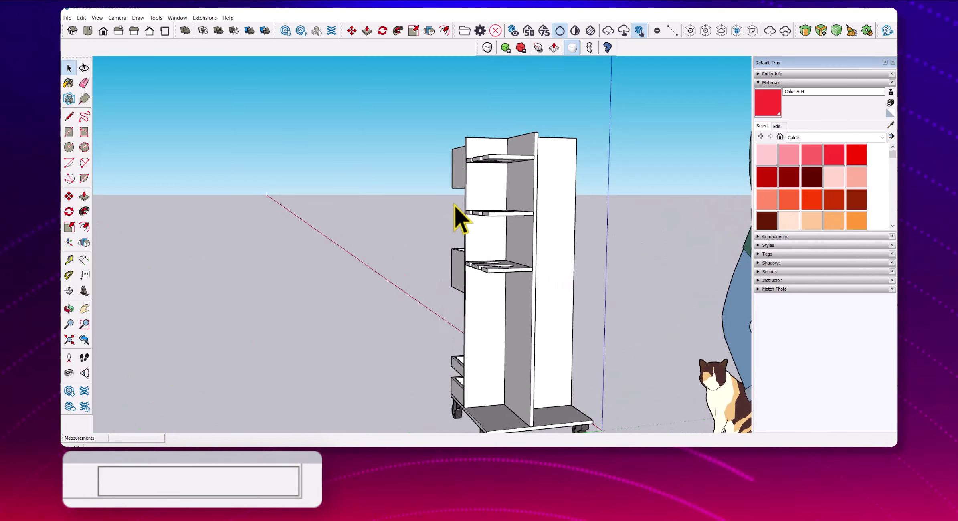
{"action": "scroll", "coordinate": [520, 227], "scroll_direction": "up", "scroll_amount": 3}
{"action": "middle_click_drag", "start_coordinate": [544, 298], "coordinate": [572, 245]}
- Rotate the selected keyhole shelves 90 degrees
{"action": "scroll", "coordinate": [572, 245], "scroll_direction": "up", "scroll_amount": 3}
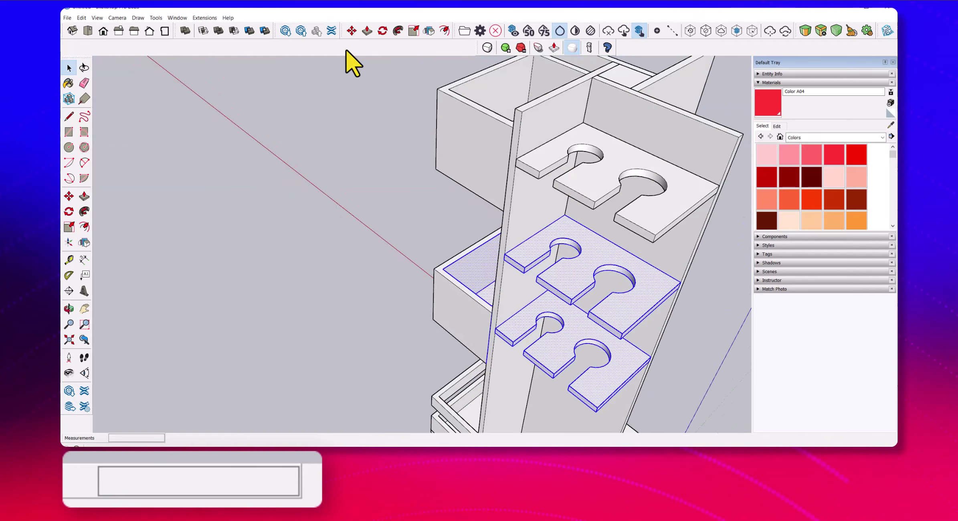
{"action": "left_click", "coordinate": [383, 30]}
{"action": "mouse_move", "coordinate": [515, 205]}
{"action": "middle_mouse_down"}
{"action": "mouse_move", "coordinate": [614, 212]}
{"action": "mouse_move", "coordinate": [481, 187]}
{"action": "middle_mouse_up"}
{"action": "scroll", "coordinate": [637, 237], "scroll_direction": "down", "scroll_amount": 3}
{"action": "scroll", "coordinate": [481, 187], "scroll_direction": "down", "scroll_amount": 2}
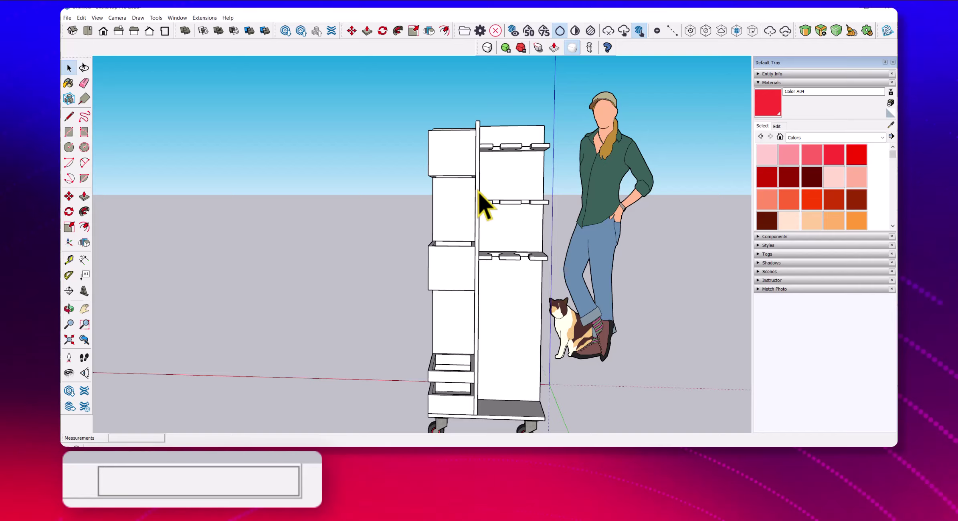
{"action": "middle_click_drag", "start_coordinate": [567, 271], "coordinate": [554, 303]}
{"action": "scroll", "coordinate": [546, 305], "scroll_direction": "up", "scroll_amount": 3}
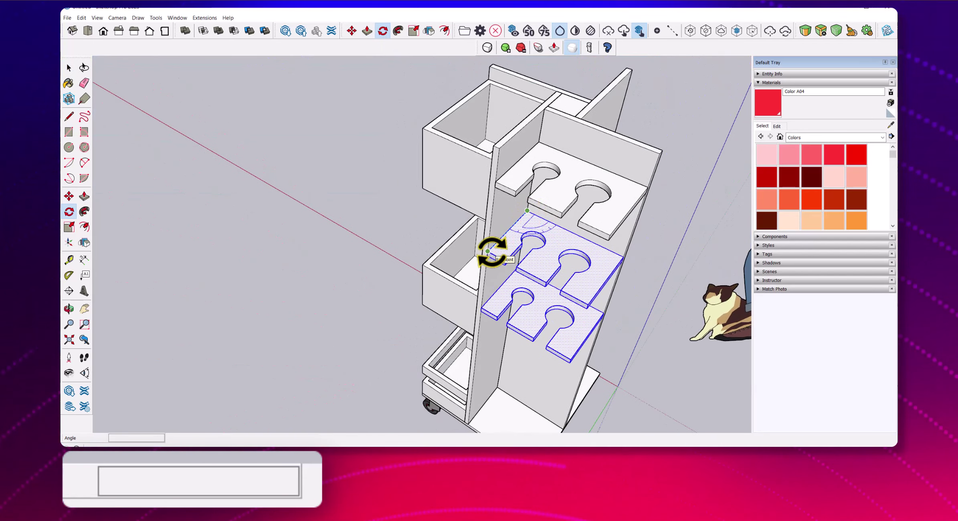
{"action": "mouse_move", "coordinate": [523, 257]}
{"action": "middle_mouse_down"}
{"action": "mouse_move", "coordinate": [530, 250]}
{"action": "mouse_move", "coordinate": [522, 261]}
{"action": "middle_mouse_up"}
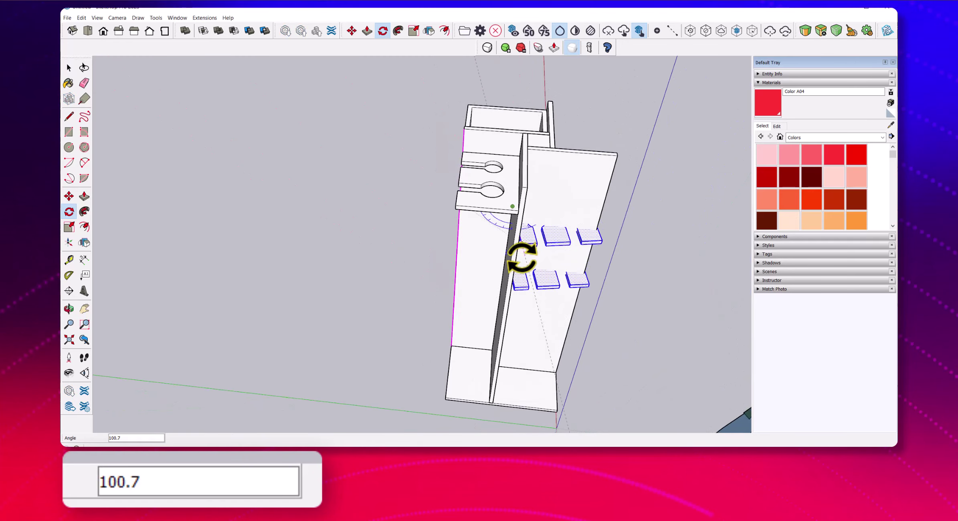
{"action": "scroll", "coordinate": [475, 318], "scroll_direction": "down", "scroll_amount": 3}
{"action": "middle_click_drag", "start_coordinate": [475, 319], "coordinate": [550, 256]}
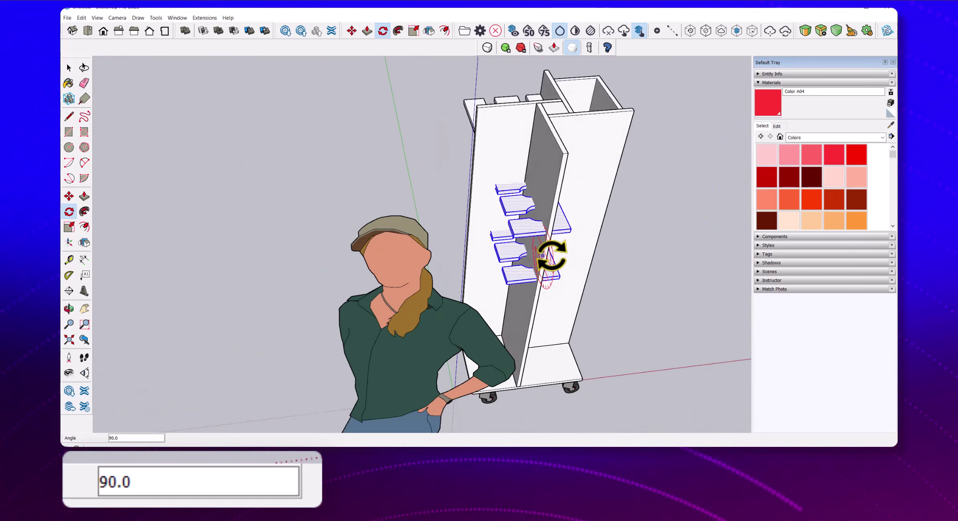
{"action": "scroll", "coordinate": [577, 150], "scroll_direction": "up", "scroll_amount": 5}
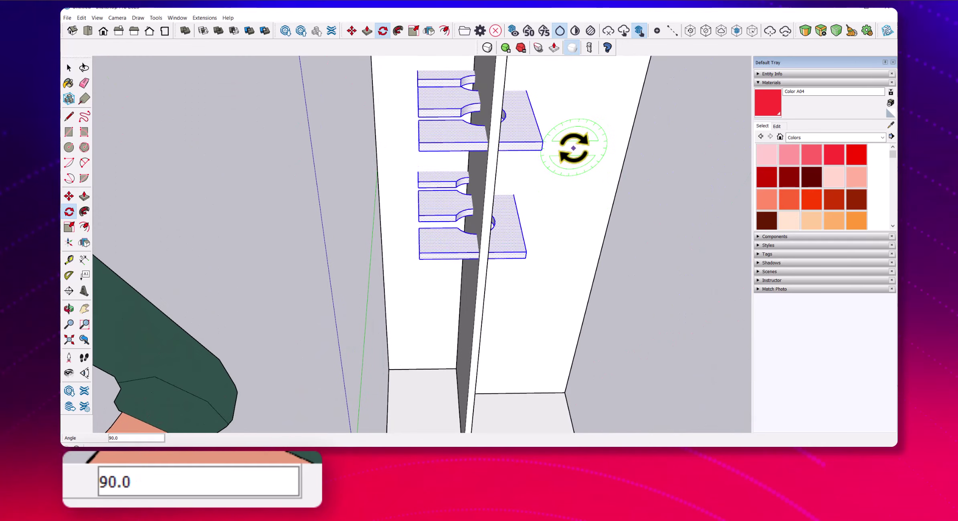
- Move the rotated shelves 4 1/4 inches over and 3/4 inch against the other panel face
{"action": "key", "text": "m"}
{"action": "left_click", "coordinate": [537, 143]}
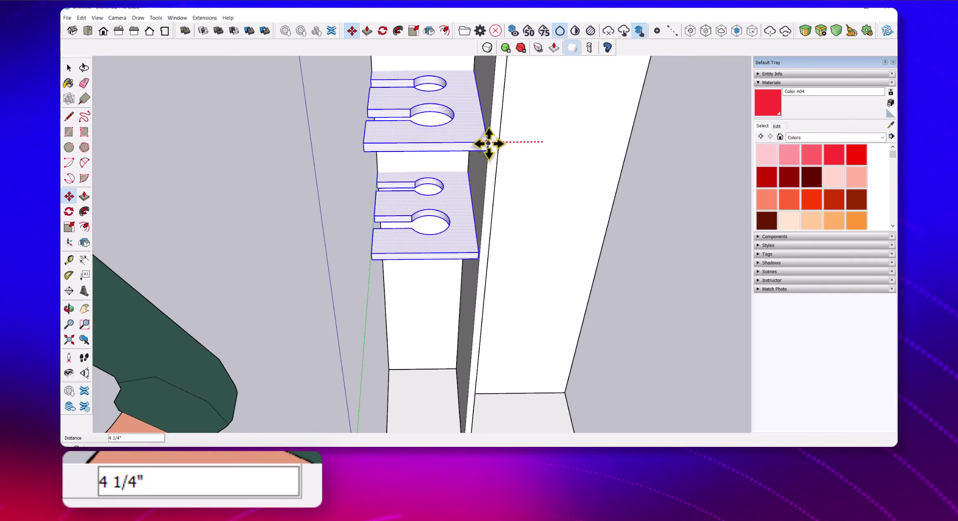
{"action": "left_click", "coordinate": [488, 143]}
{"action": "mouse_move", "coordinate": [338, 271]}
{"action": "middle_mouse_down"}
{"action": "mouse_move", "coordinate": [267, 274]}
{"action": "mouse_move", "coordinate": [309, 241]}
{"action": "middle_mouse_up"}
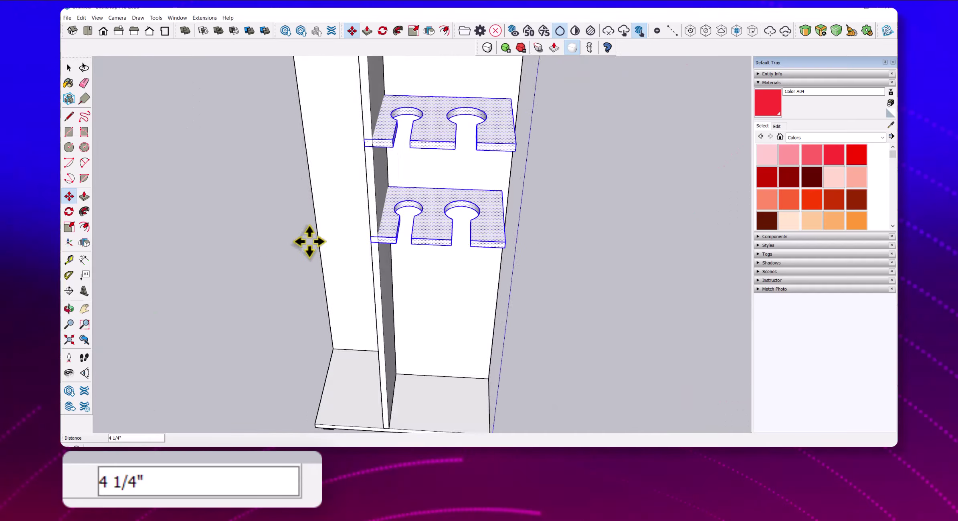
{"action": "scroll", "coordinate": [363, 154], "scroll_direction": "up", "scroll_amount": 3}
{"action": "scroll", "coordinate": [342, 149], "scroll_direction": "up", "scroll_amount": 2}
{"action": "left_click", "coordinate": [342, 149]}
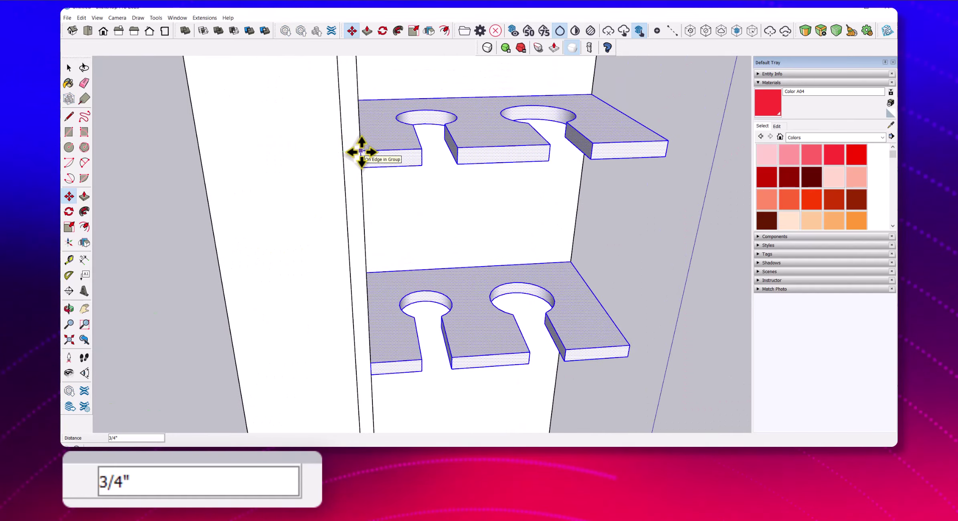
{"action": "scroll", "coordinate": [361, 151], "scroll_direction": "down", "scroll_amount": 5}
{"action": "key", "text": "Return"}
{"action": "key", "text": "space"}
{"action": "scroll", "coordinate": [449, 246], "scroll_direction": "down", "scroll_amount": 3}
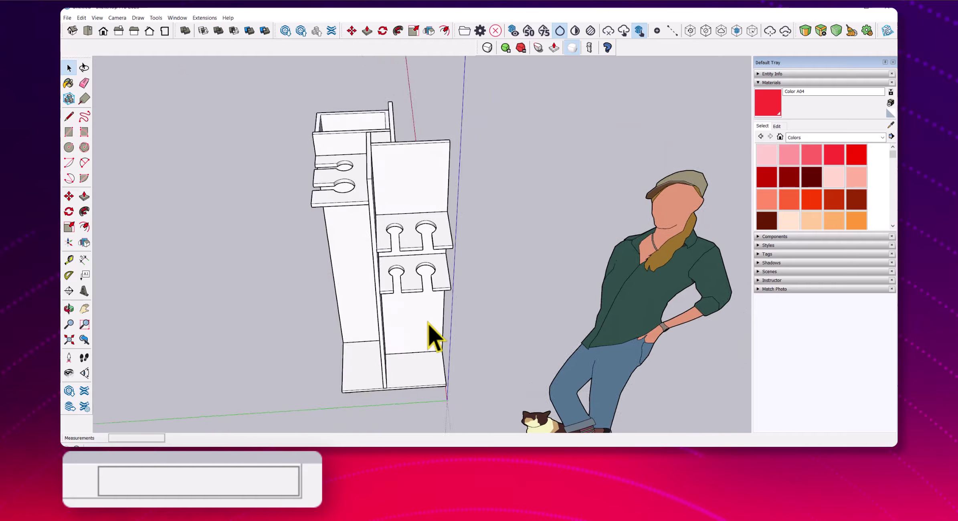
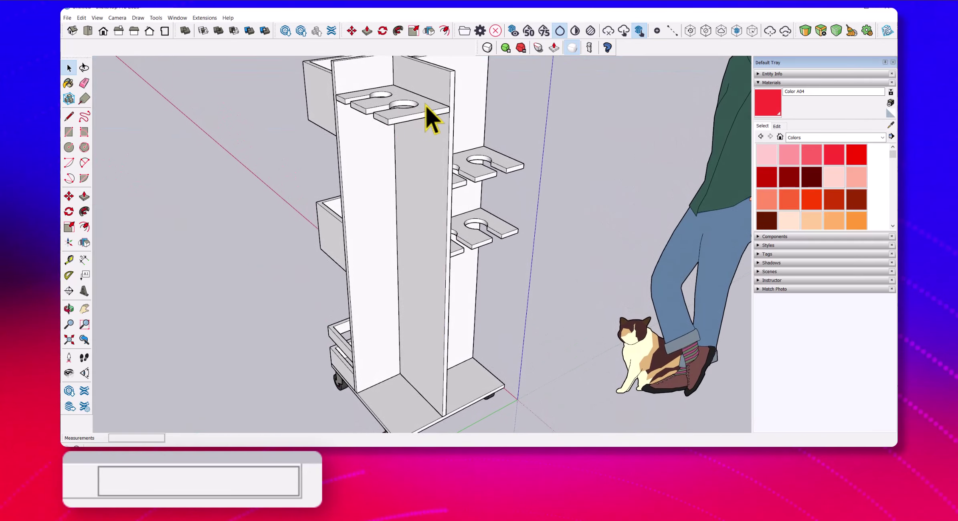
- Make a copy of the top slotted shelf, lifted above the cart
{"action": "left_click", "coordinate": [368, 110]}
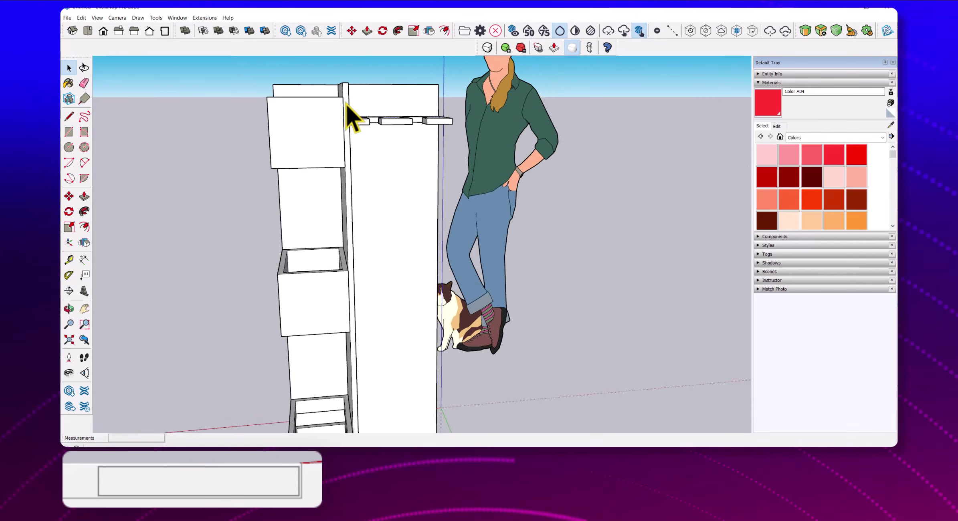
{"action": "middle_click_drag", "start_coordinate": [462, 149], "coordinate": [417, 170]}
{"action": "left_click", "coordinate": [417, 171]}
{"action": "scroll", "coordinate": [420, 182], "scroll_direction": "up", "scroll_amount": 2}
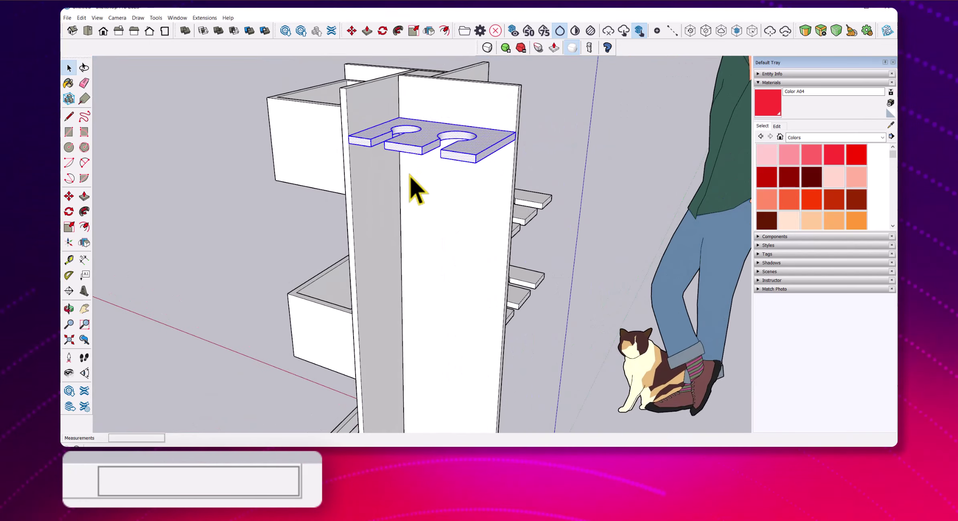
{"action": "key", "text": "m"}
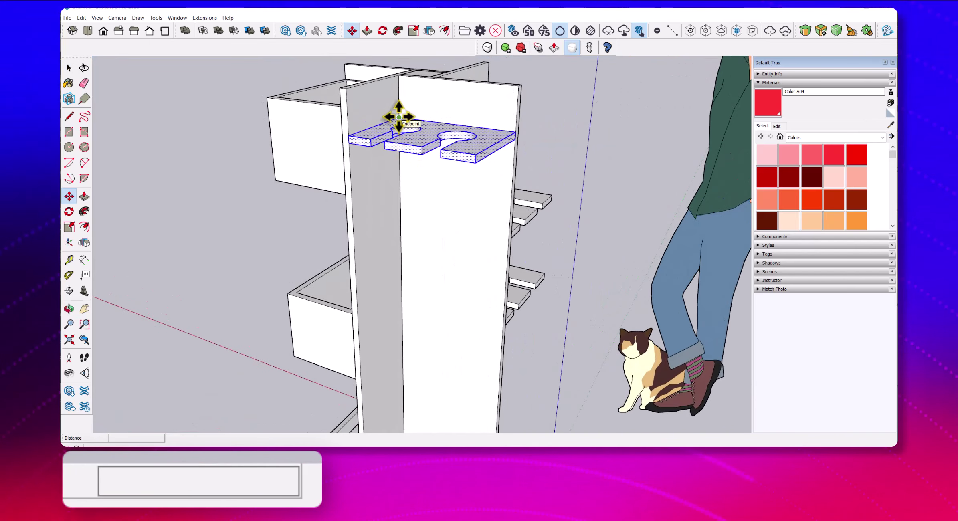
{"action": "left_click", "coordinate": [399, 117]}
{"action": "key", "text": "ctrl"}
{"action": "scroll", "coordinate": [391, 94], "scroll_direction": "down", "scroll_amount": 3}
{"action": "middle_click_drag", "start_coordinate": [392, 94], "coordinate": [409, 71]}
- Rotate the shelf copy 90 degrees
{"action": "key", "text": "Return"}
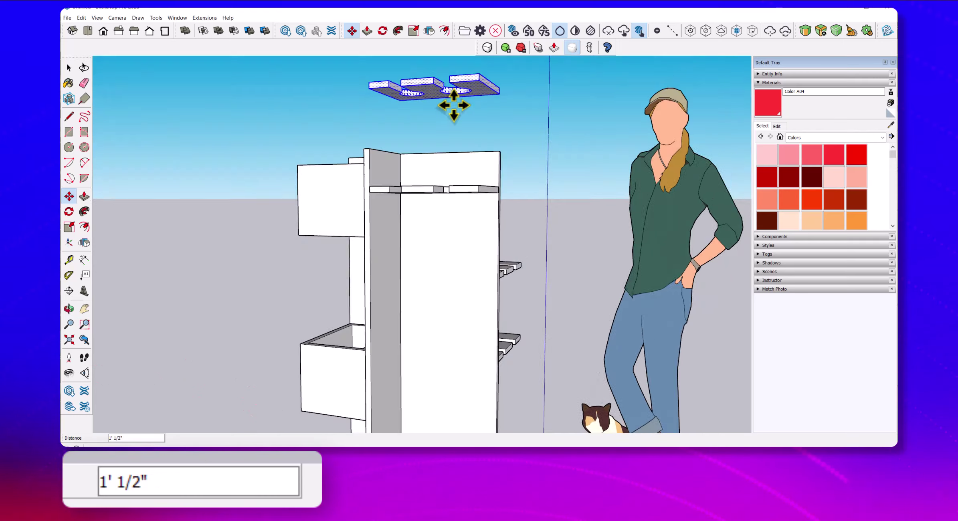
{"action": "middle_click_drag", "start_coordinate": [451, 105], "coordinate": [407, 228]}
{"action": "left_click", "coordinate": [383, 31]}
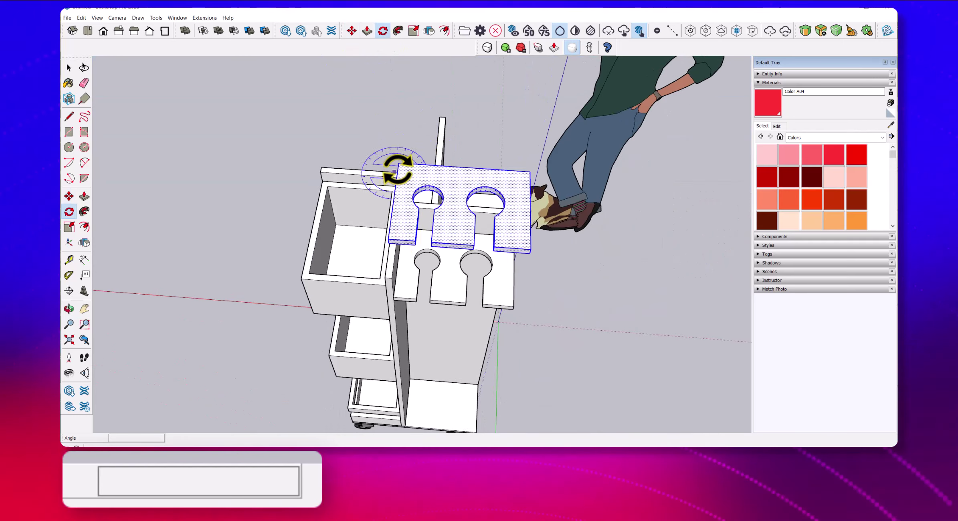
{"action": "left_click", "coordinate": [474, 168]}
{"action": "left_click", "coordinate": [406, 112]}
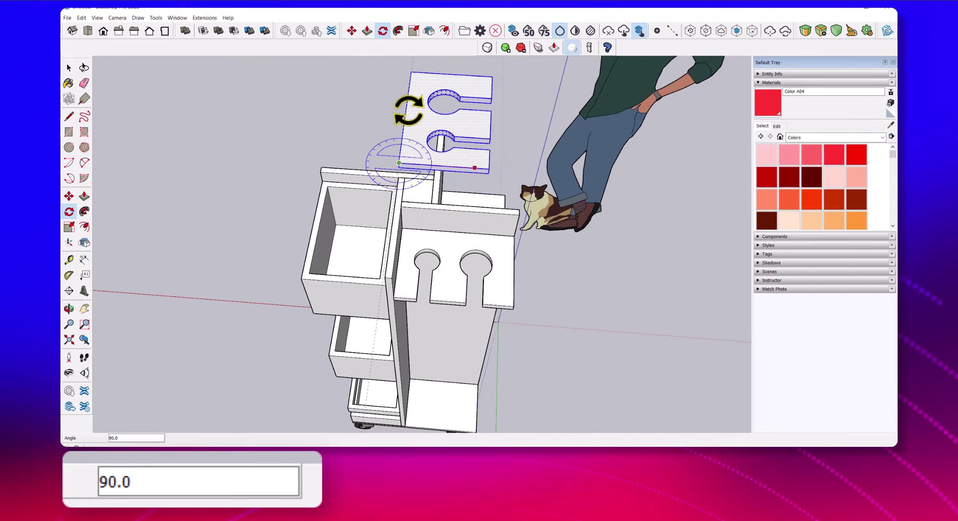
{"action": "mouse_move", "coordinate": [428, 154]}
{"action": "middle_mouse_down"}
{"action": "mouse_move", "coordinate": [315, 120]}
{"action": "mouse_move", "coordinate": [315, 111]}
{"action": "mouse_move", "coordinate": [467, 133]}
{"action": "mouse_move", "coordinate": [392, 139]}
{"action": "mouse_move", "coordinate": [423, 108]}
{"action": "middle_mouse_up"}
- Place the rotated shelf copy on the upright's side, below the original shelf
{"action": "key", "text": "m"}
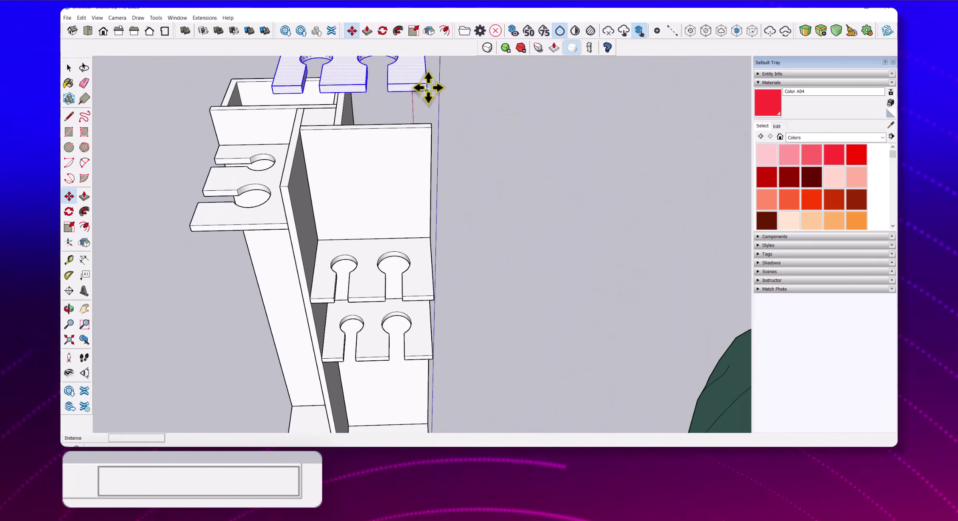
{"action": "left_click", "coordinate": [426, 84]}
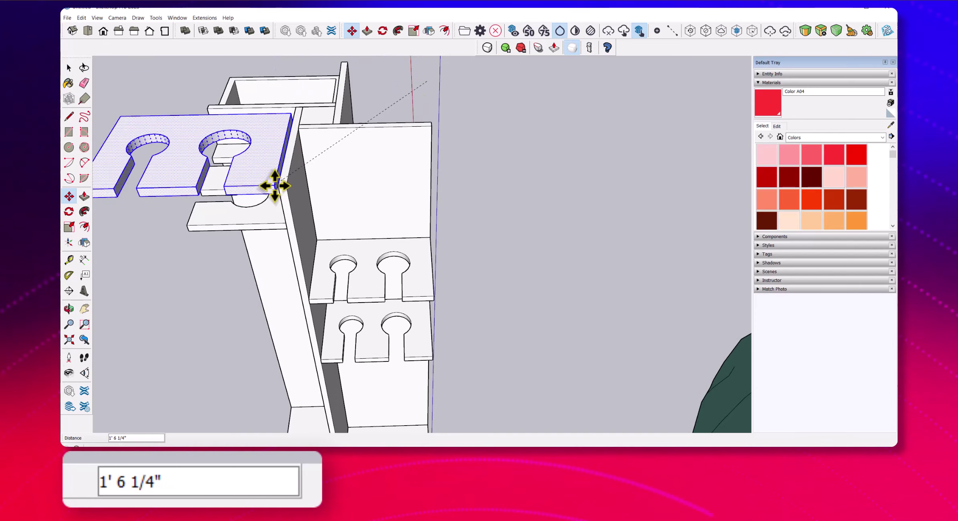
{"action": "middle_click_drag", "start_coordinate": [293, 145], "coordinate": [268, 199]}
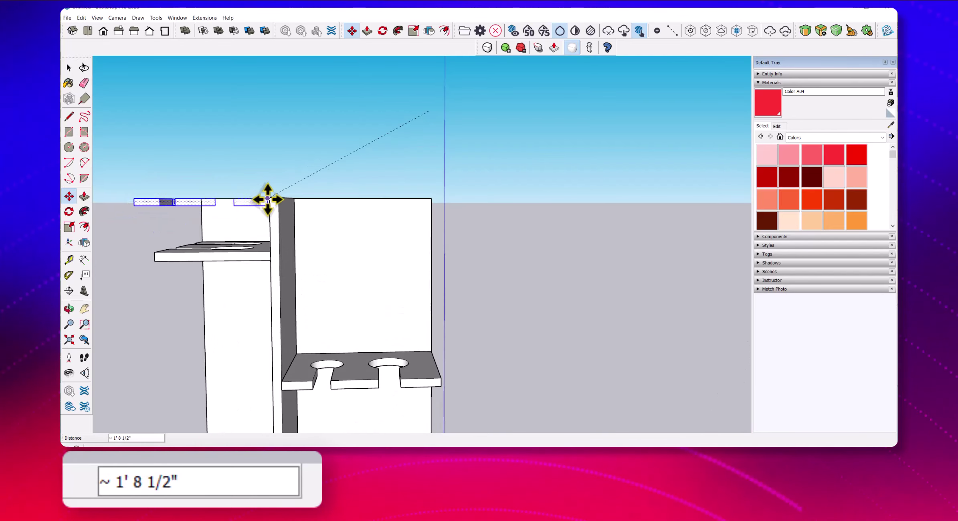
{"action": "mouse_move", "coordinate": [247, 234]}
{"action": "middle_mouse_down"}
{"action": "mouse_move", "coordinate": [278, 197]}
{"action": "mouse_move", "coordinate": [304, 137]}
{"action": "mouse_move", "coordinate": [321, 133]}
{"action": "middle_mouse_up"}
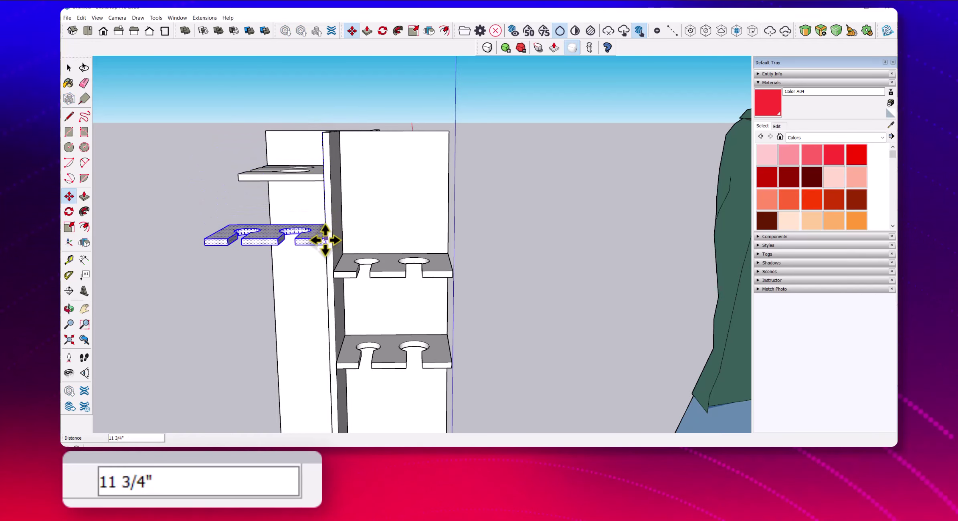
{"action": "middle_click_drag", "start_coordinate": [325, 251], "coordinate": [282, 260]}
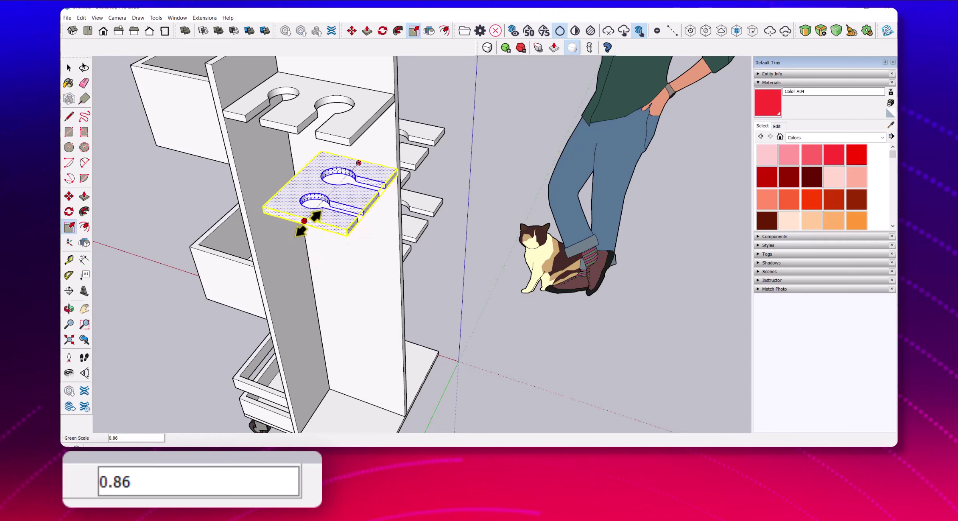
- Scale the side shelf shallower along green (~0.69) and longer along red (~1.45)
{"action": "left_click_drag", "start_coordinate": [291, 211], "coordinate": [230, 203]}
{"action": "scroll", "coordinate": [346, 172], "scroll_direction": "up", "scroll_amount": 3}
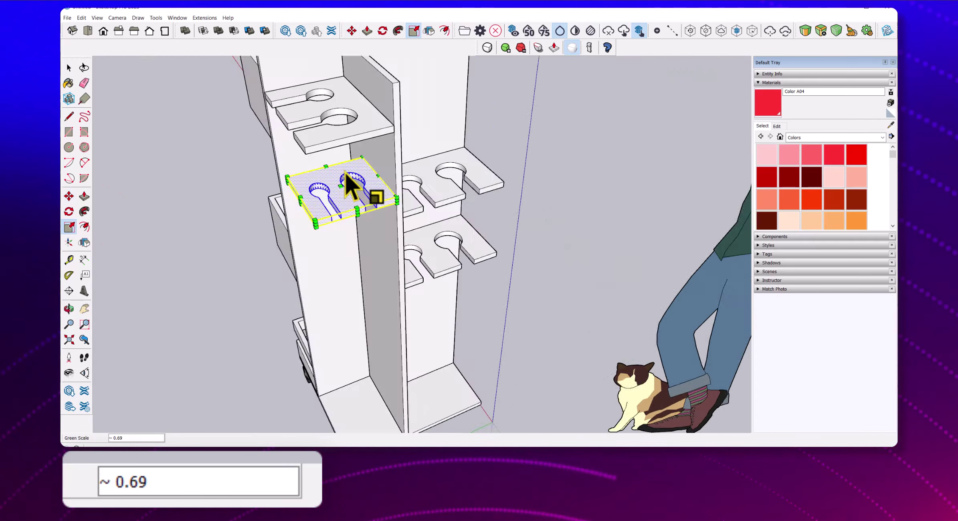
{"action": "scroll", "coordinate": [345, 173], "scroll_direction": "up", "scroll_amount": 3}
{"action": "scroll", "coordinate": [352, 174], "scroll_direction": "up", "scroll_amount": 2}
{"action": "mouse_move", "coordinate": [353, 132]}
{"action": "left_mouse_down"}
{"action": "mouse_move", "coordinate": [299, 143]}
{"action": "mouse_move", "coordinate": [255, 135]}
{"action": "left_mouse_up"}
{"action": "key", "text": "space"}
{"action": "scroll", "coordinate": [375, 260], "scroll_direction": "down", "scroll_amount": 5}
- Lower the resized shelf on the upright, then deselect it
{"action": "mouse_move", "coordinate": [374, 260]}
{"action": "middle_mouse_down"}
{"action": "mouse_move", "coordinate": [337, 255]}
{"action": "mouse_move", "coordinate": [380, 225]}
{"action": "middle_mouse_up"}
{"action": "scroll", "coordinate": [337, 256], "scroll_direction": "up", "scroll_amount": 2}
{"action": "scroll", "coordinate": [337, 255], "scroll_direction": "up", "scroll_amount": 2}
{"action": "scroll", "coordinate": [337, 256], "scroll_direction": "up", "scroll_amount": 2}
{"action": "scroll", "coordinate": [337, 255], "scroll_direction": "down", "scroll_amount": 5}
{"action": "scroll", "coordinate": [379, 224], "scroll_direction": "up", "scroll_amount": 2}
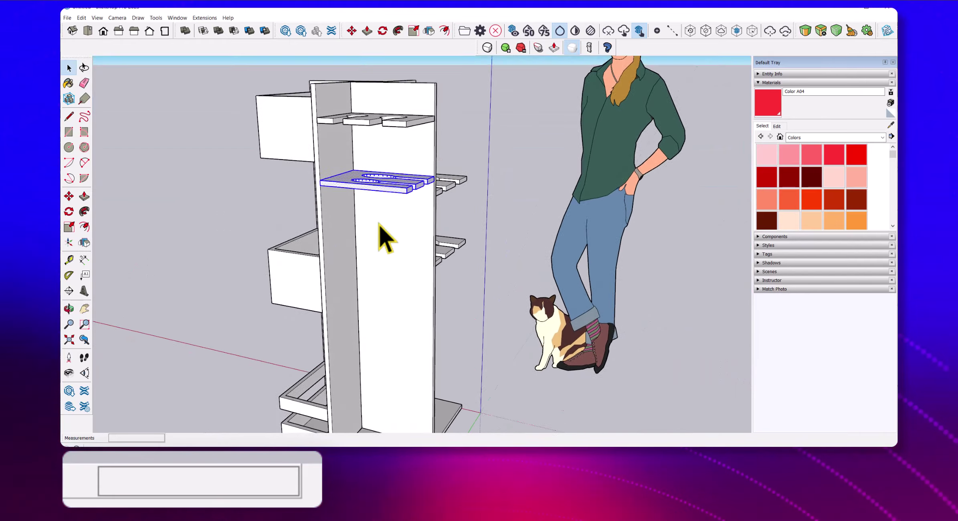
{"action": "scroll", "coordinate": [381, 222], "scroll_direction": "up", "scroll_amount": 2}
{"action": "scroll", "coordinate": [330, 231], "scroll_direction": "up", "scroll_amount": 2}
{"action": "scroll", "coordinate": [334, 215], "scroll_direction": "up", "scroll_amount": 1}
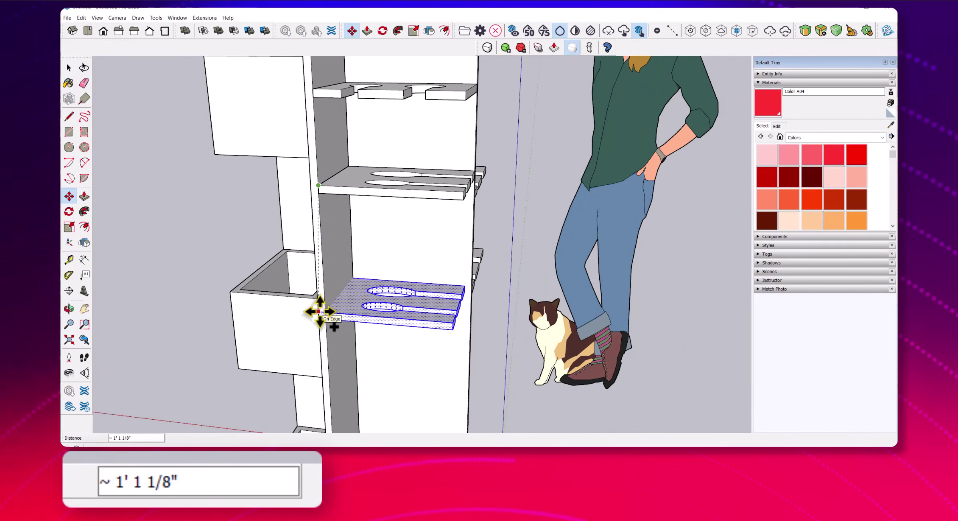
{"action": "scroll", "coordinate": [319, 312], "scroll_direction": "down", "scroll_amount": 1}
{"action": "scroll", "coordinate": [308, 316], "scroll_direction": "down", "scroll_amount": 2}
{"action": "scroll", "coordinate": [299, 306], "scroll_direction": "down", "scroll_amount": 5}
{"action": "key", "text": "space"}
{"action": "left_click", "coordinate": [475, 263]}
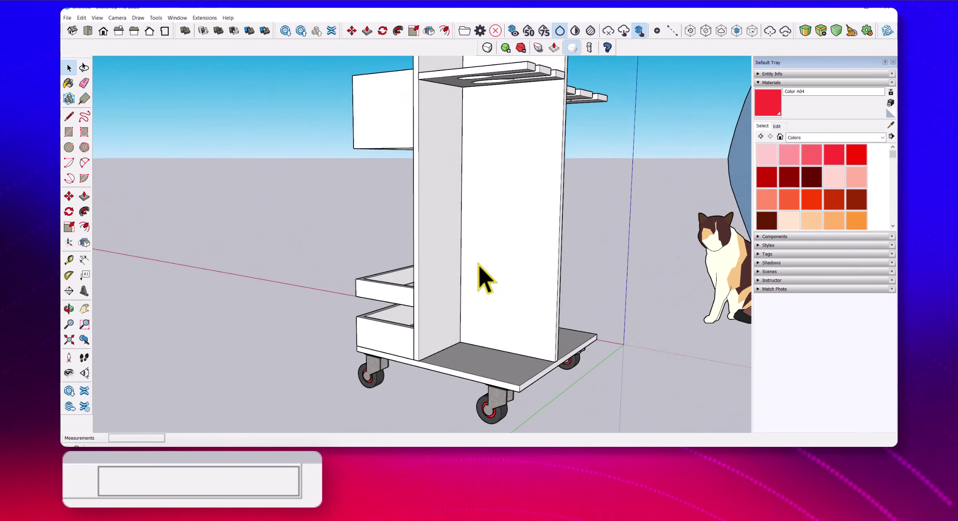
- Draw the divider outline on the base beside the upright, with a diagonal cut line
{"action": "left_click", "coordinate": [69, 127]}
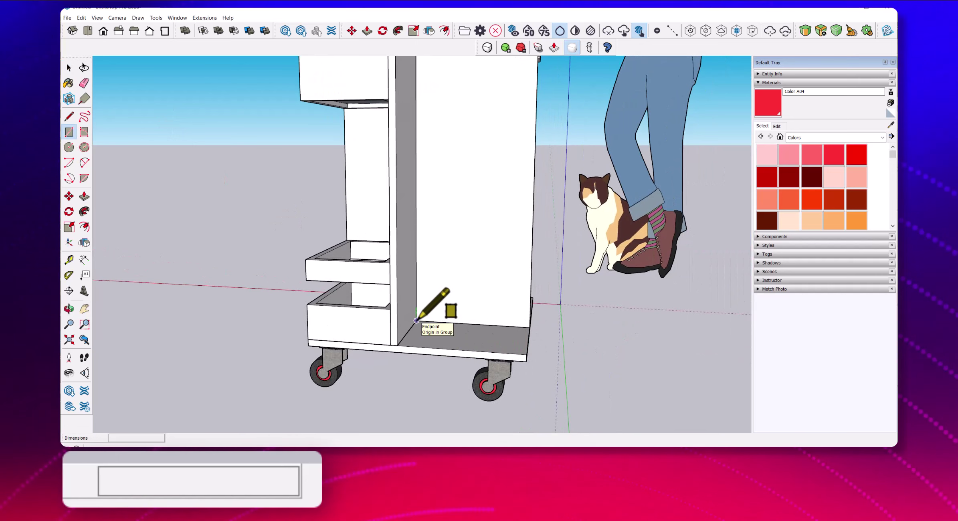
{"action": "left_click", "coordinate": [417, 320]}
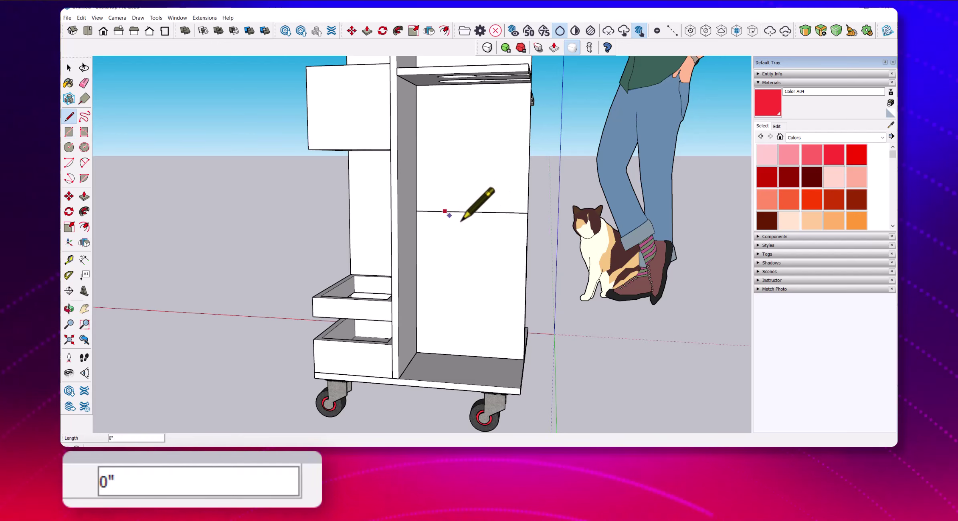
{"action": "left_click", "coordinate": [525, 295]}
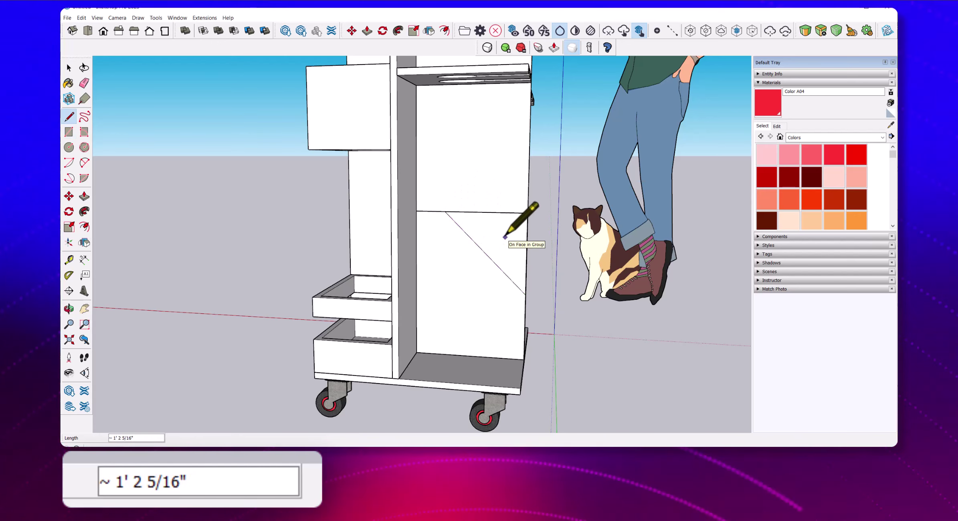
{"action": "key", "text": "e"}
{"action": "left_click_drag", "start_coordinate": [520, 247], "coordinate": [530, 254]}
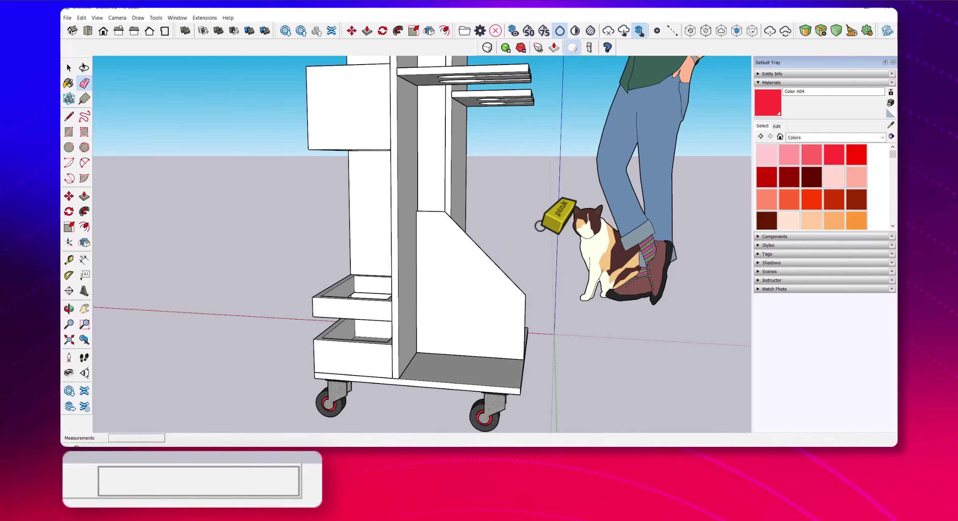
{"action": "key", "text": "ctrl+z"}
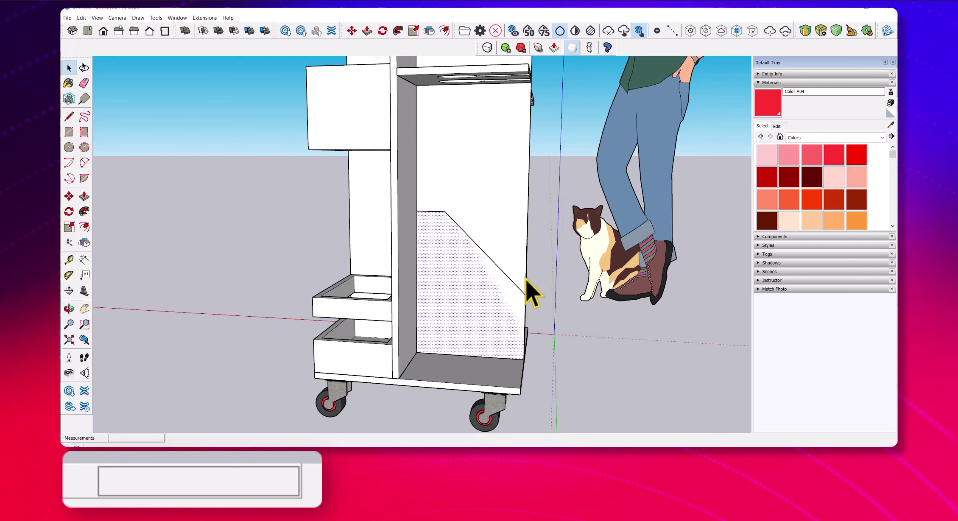
{"action": "mouse_move", "coordinate": [526, 279]}
{"action": "middle_mouse_down"}
{"action": "mouse_move", "coordinate": [443, 332]}
{"action": "mouse_move", "coordinate": [507, 294]}
{"action": "middle_mouse_up"}
- Push/Pull the sloped divider face out 3/4 inch
{"action": "key", "text": "p"}
{"action": "left_click", "coordinate": [518, 306]}
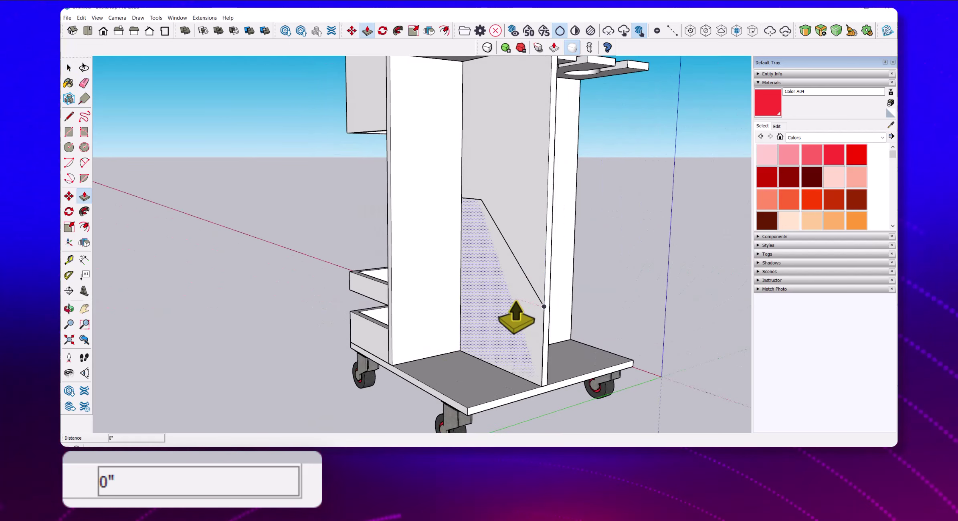
{"action": "type", "text": "3/4"}
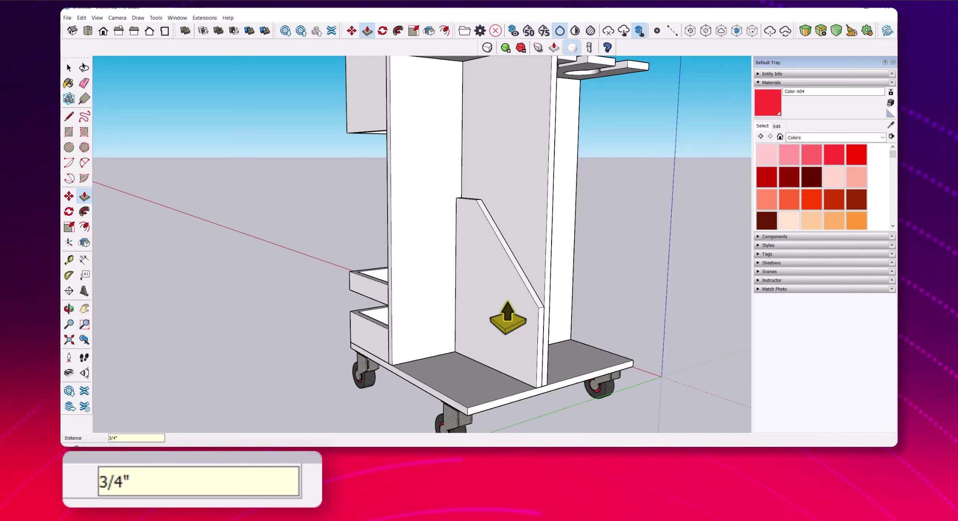
{"action": "key", "text": "Return"}
{"action": "key", "text": "space"}
{"action": "mouse_move", "coordinate": [573, 256]}
{"action": "middle_mouse_down"}
{"action": "mouse_move", "coordinate": [446, 168]}
{"action": "mouse_move", "coordinate": [423, 171]}
{"action": "middle_mouse_up"}
{"action": "scroll", "coordinate": [445, 168], "scroll_direction": "up", "scroll_amount": 3}
- Array two evenly spaced copies of the divider between the existing dividers
{"action": "mouse_move", "coordinate": [562, 349]}
{"action": "middle_mouse_down"}
{"action": "mouse_move", "coordinate": [556, 365]}
{"action": "mouse_move", "coordinate": [493, 365]}
{"action": "mouse_move", "coordinate": [494, 331]}
{"action": "middle_mouse_up"}
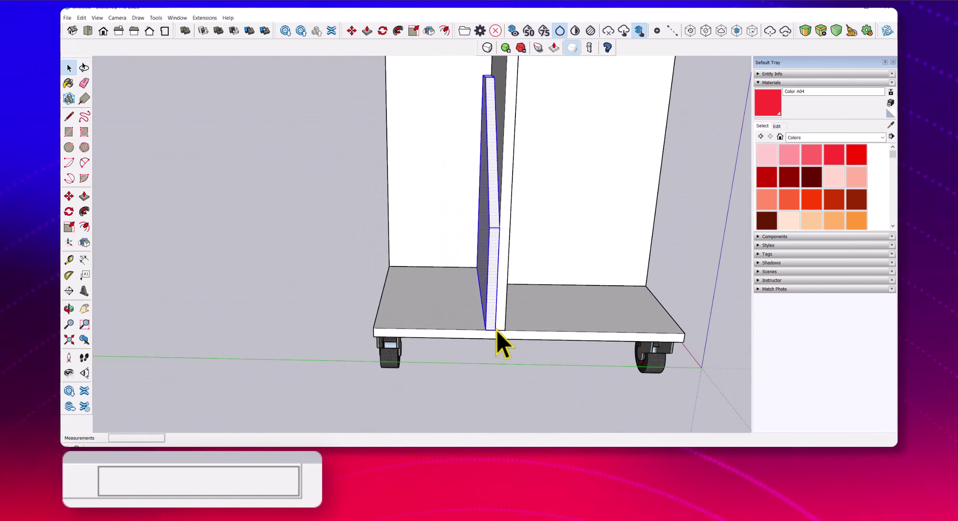
{"action": "key", "text": "m"}
{"action": "type", "text": "/"}
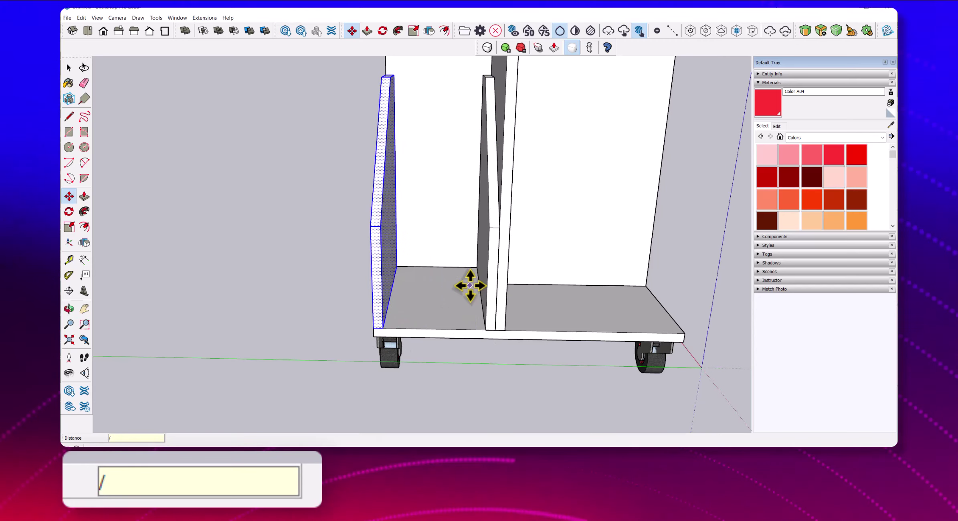
{"action": "type", "text": "2"}
{"action": "key", "text": "Return"}
{"action": "key", "text": "space"}
{"action": "middle_click_drag", "start_coordinate": [459, 366], "coordinate": [526, 349]}
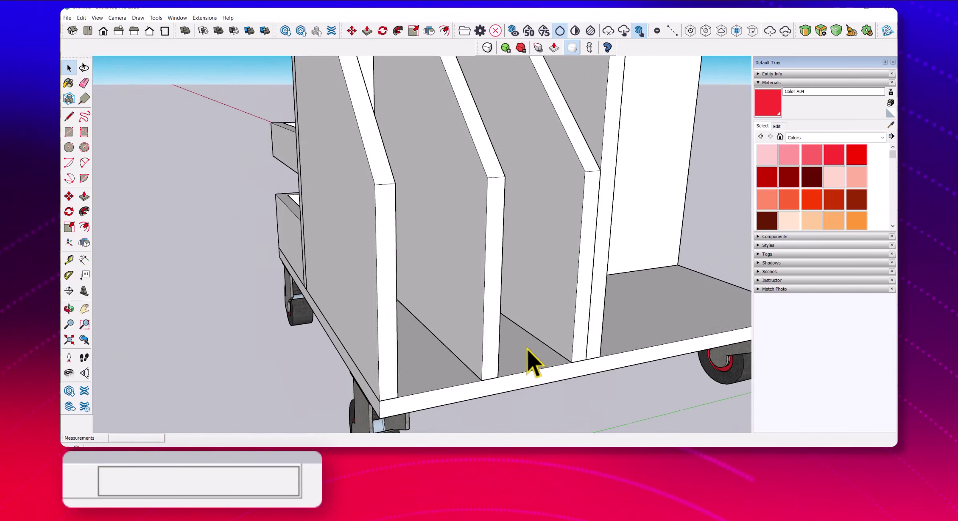
{"action": "scroll", "coordinate": [527, 349], "scroll_direction": "up", "scroll_amount": 3}
{"action": "scroll", "coordinate": [398, 244], "scroll_direction": "up", "scroll_amount": 2}
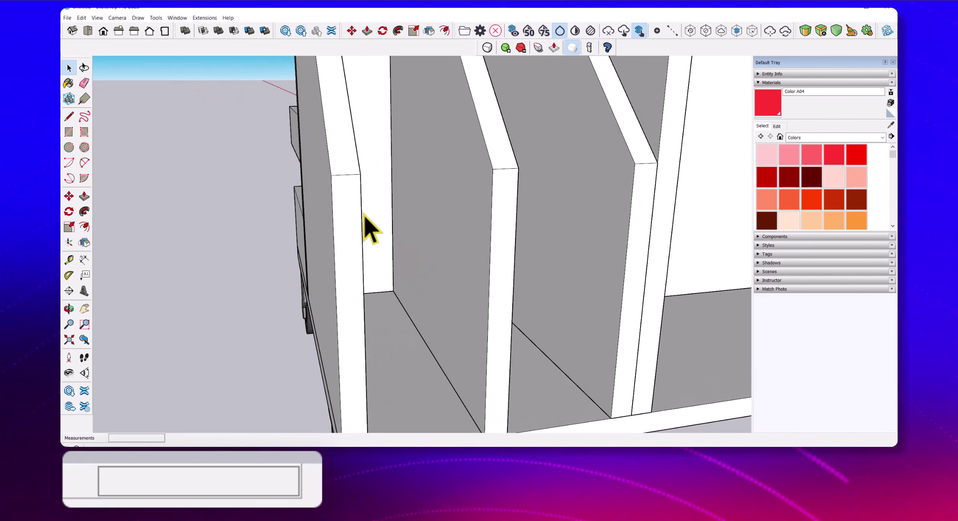
- Draw a horizontal crossbar line between the dividers and select its face
{"action": "key", "text": "l"}
{"action": "left_click", "coordinate": [364, 281]}
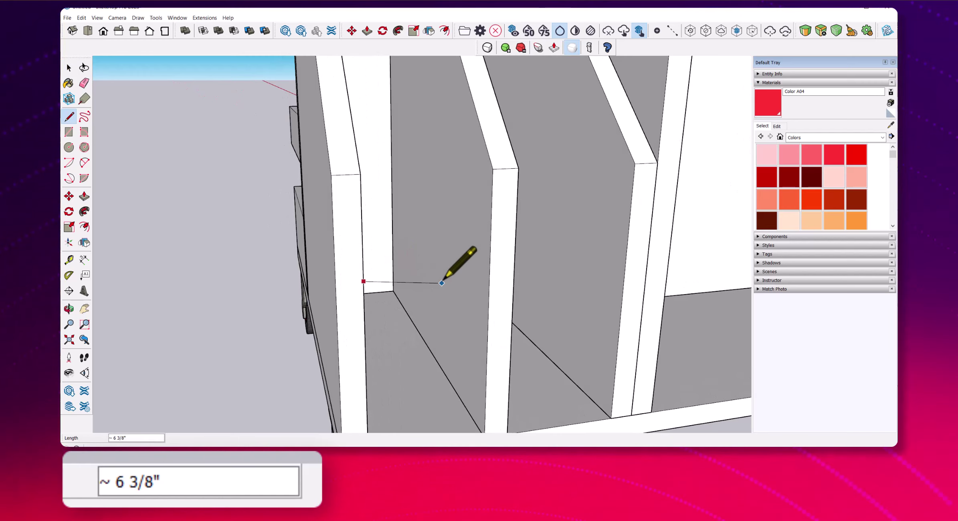
{"action": "scroll", "coordinate": [442, 283], "scroll_direction": "down", "scroll_amount": 5}
{"action": "left_click", "coordinate": [473, 274]}
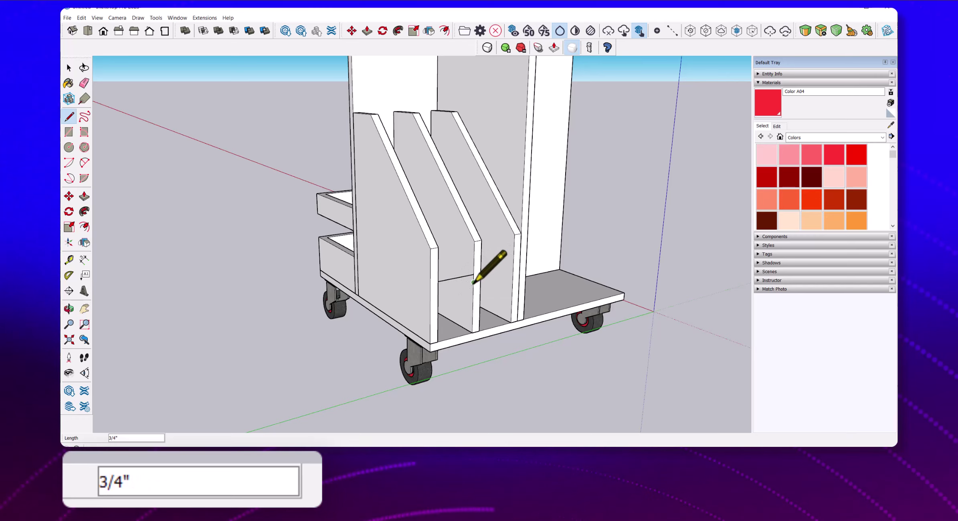
{"action": "left_click", "coordinate": [455, 283]}
{"action": "scroll", "coordinate": [492, 274], "scroll_direction": "up", "scroll_amount": 3}
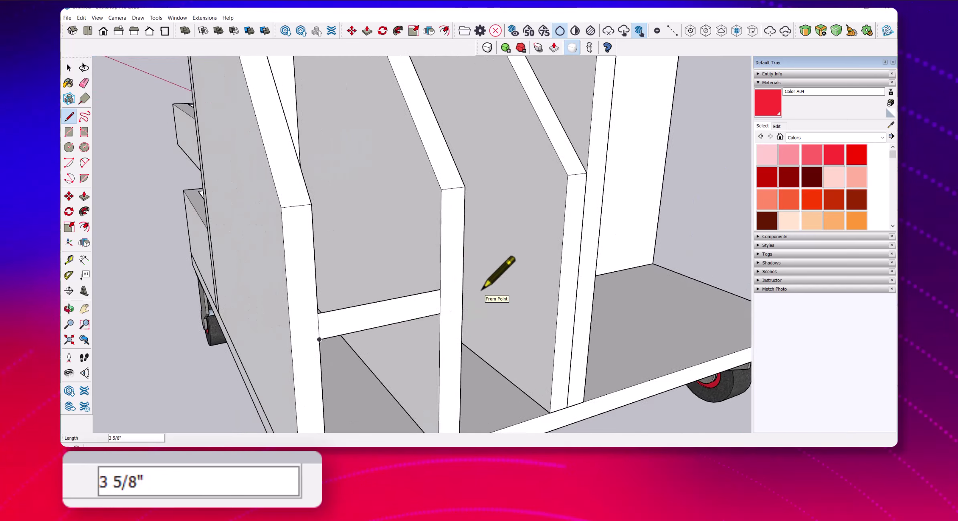
{"action": "scroll", "coordinate": [497, 272], "scroll_direction": "up", "scroll_amount": 2}
{"action": "key", "text": "space"}
{"action": "left_click", "coordinate": [371, 301]}
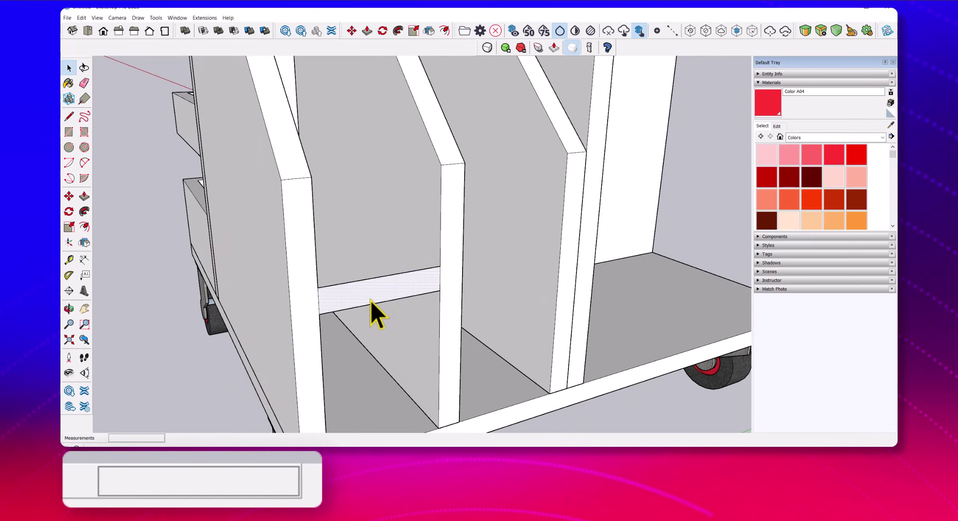
- Start another crossbar line from the divider edge
{"action": "key", "text": "l"}
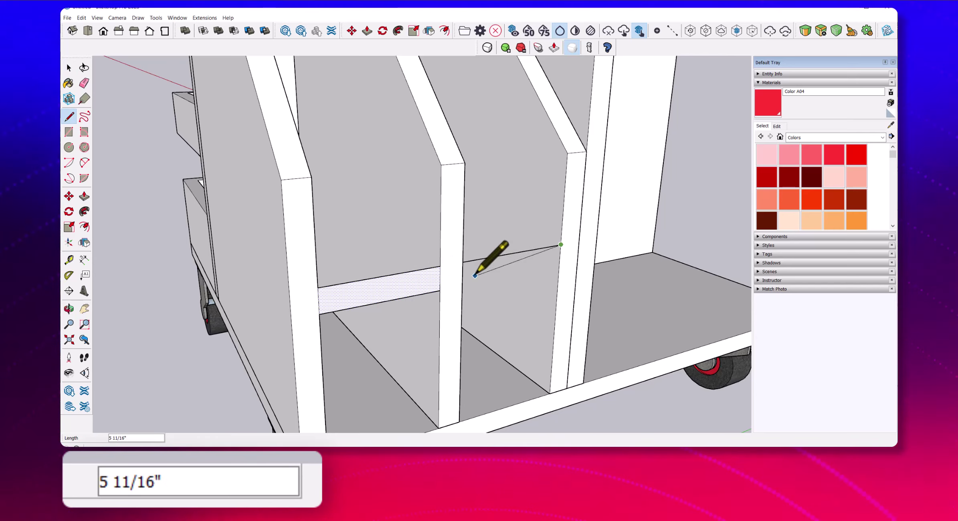
{"action": "key", "text": "Escape"}
{"action": "left_click", "coordinate": [463, 286]}
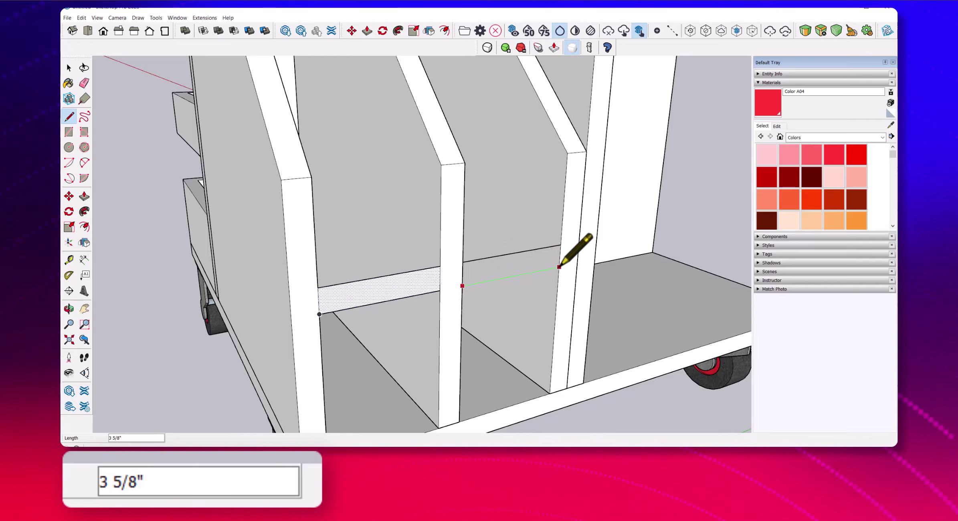
{"action": "scroll", "coordinate": [364, 310], "scroll_direction": "down", "scroll_amount": 2}
{"action": "scroll", "coordinate": [364, 310], "scroll_direction": "down", "scroll_amount": 2}
- Draw a 9 1/2" by 1' 1 3/4" rectangle on the cart's top bracket
{"action": "scroll", "coordinate": [365, 310], "scroll_direction": "down", "scroll_amount": 5}
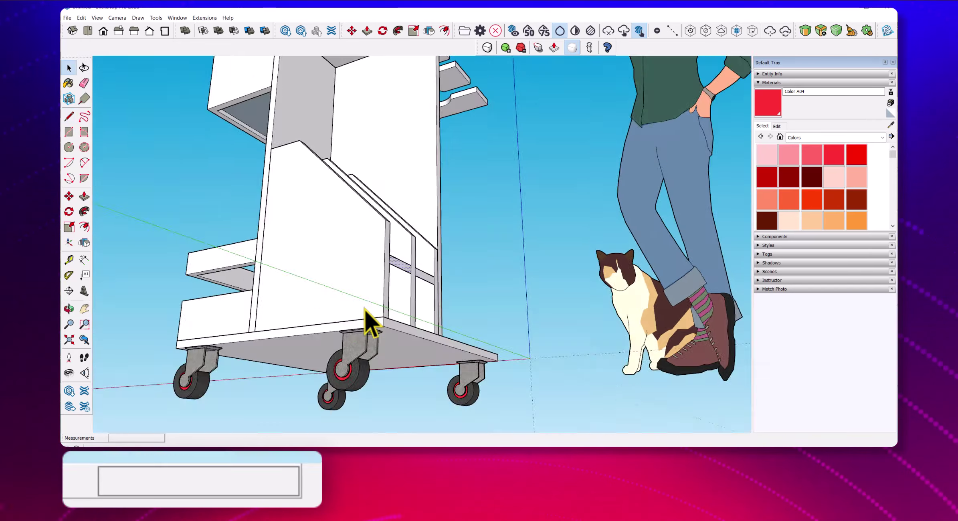
{"action": "scroll", "coordinate": [364, 310], "scroll_direction": "down", "scroll_amount": 2}
{"action": "scroll", "coordinate": [364, 310], "scroll_direction": "down", "scroll_amount": 2}
{"action": "mouse_move", "coordinate": [365, 310]}
{"action": "middle_mouse_down"}
{"action": "mouse_move", "coordinate": [381, 330]}
{"action": "mouse_move", "coordinate": [475, 306]}
{"action": "mouse_move", "coordinate": [259, 168]}
{"action": "middle_mouse_up"}
{"action": "scroll", "coordinate": [364, 310], "scroll_direction": "up", "scroll_amount": 5}
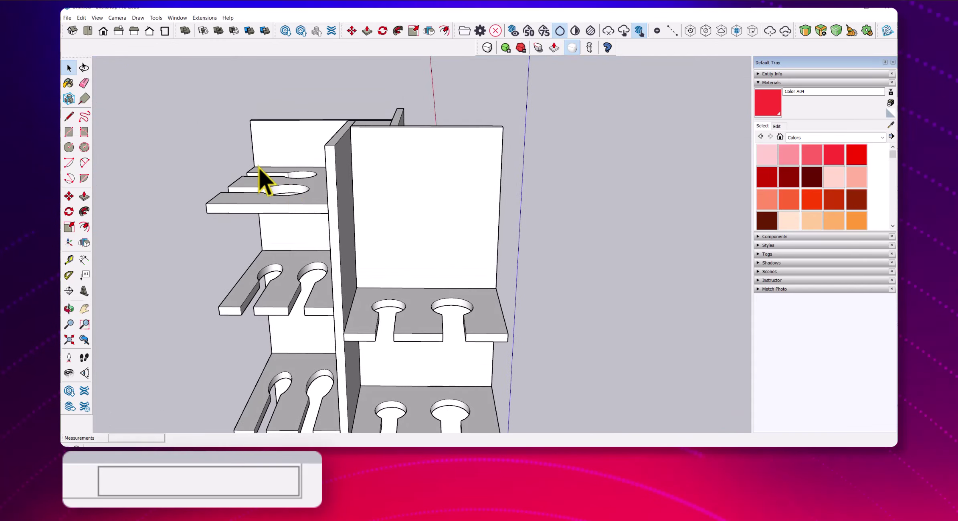
{"action": "left_click", "coordinate": [69, 131]}
{"action": "mouse_move", "coordinate": [400, 167]}
{"action": "middle_mouse_down"}
{"action": "mouse_move", "coordinate": [374, 208]}
{"action": "mouse_move", "coordinate": [347, 191]}
{"action": "middle_mouse_up"}
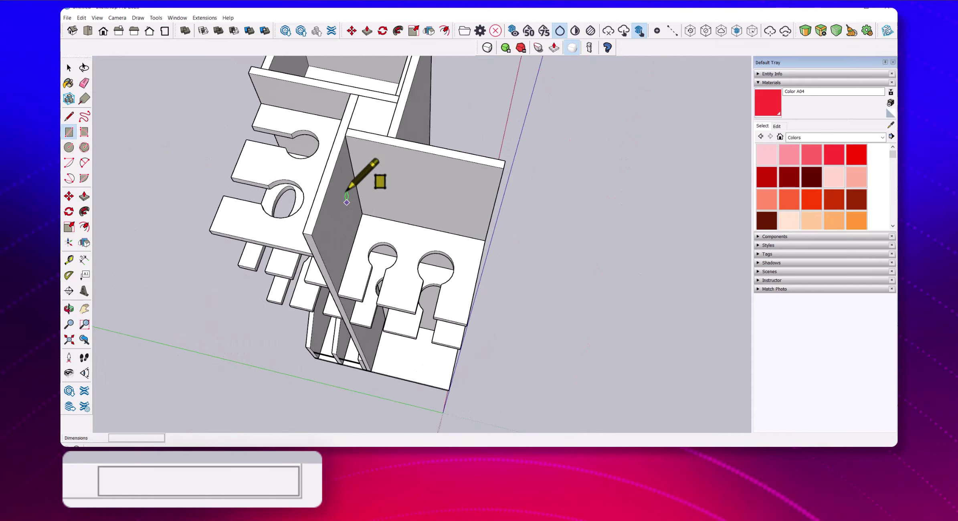
{"action": "left_click", "coordinate": [312, 234]}
{"action": "left_click", "coordinate": [513, 162]}
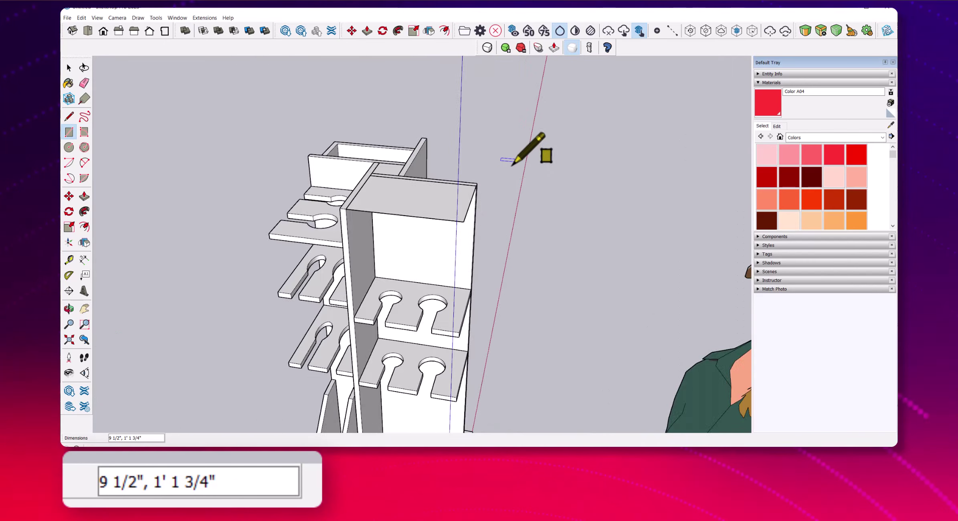
{"action": "scroll", "coordinate": [513, 162], "scroll_direction": "up", "scroll_amount": 3}
{"action": "key", "text": "space"}
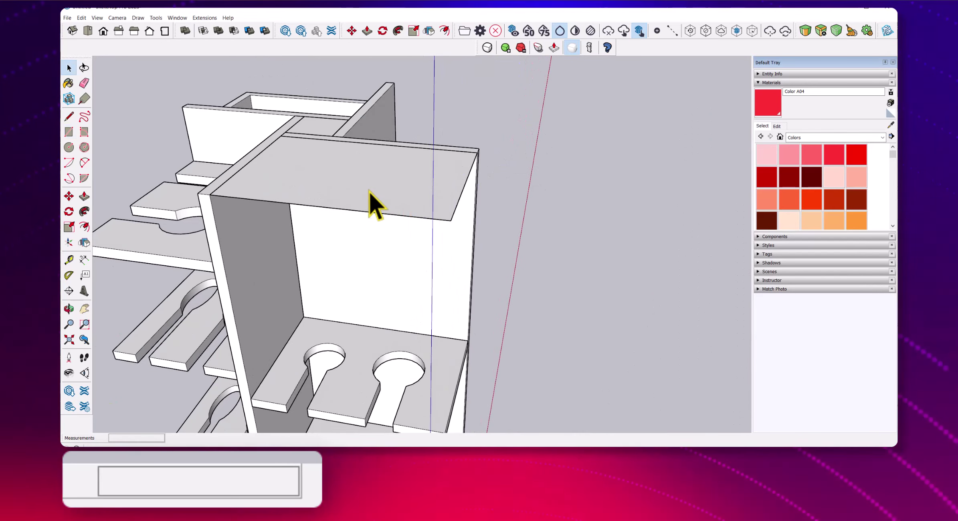
{"action": "left_click", "coordinate": [366, 190]}
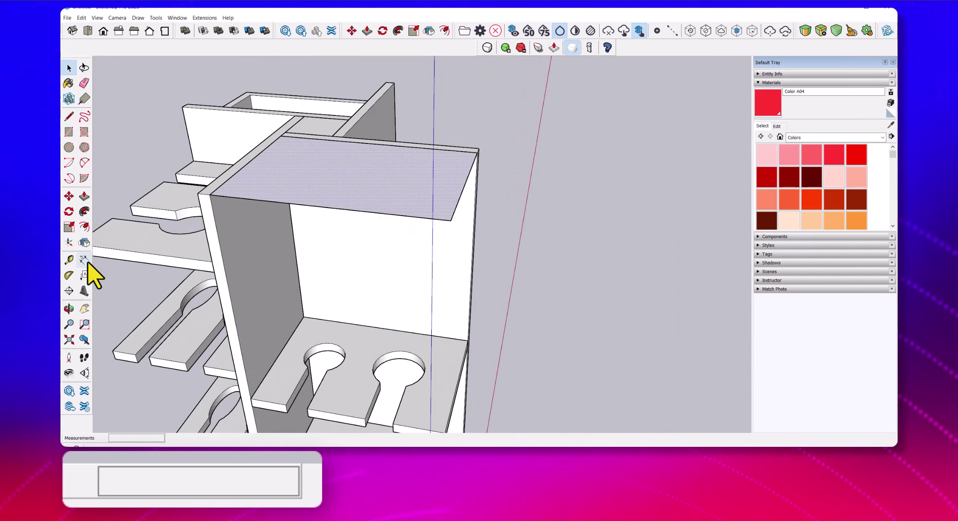
- Inset the rectangle 3/4 inch and raise the box walls 4 inches
{"action": "left_click", "coordinate": [84, 227]}
{"action": "left_click", "coordinate": [233, 196]}
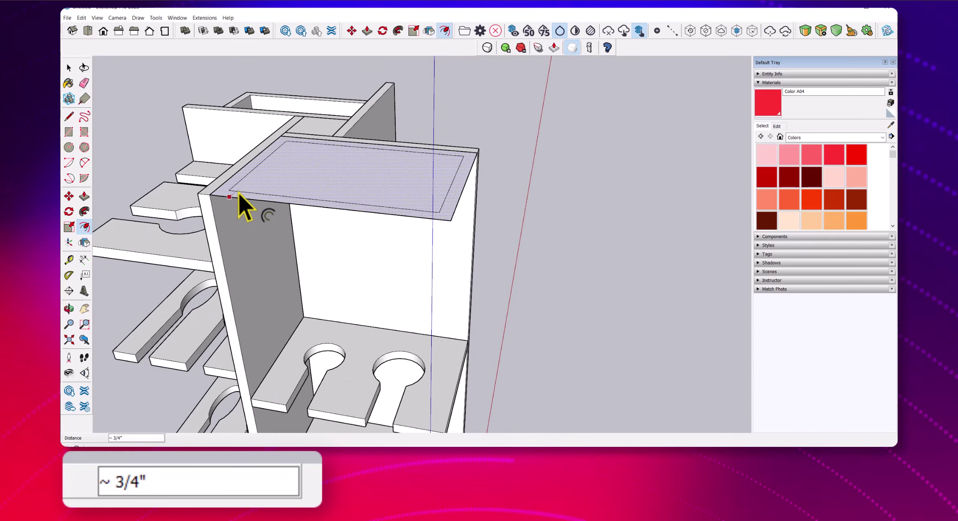
{"action": "left_click", "coordinate": [239, 193]}
{"action": "key", "text": "p"}
{"action": "left_click", "coordinate": [225, 214]}
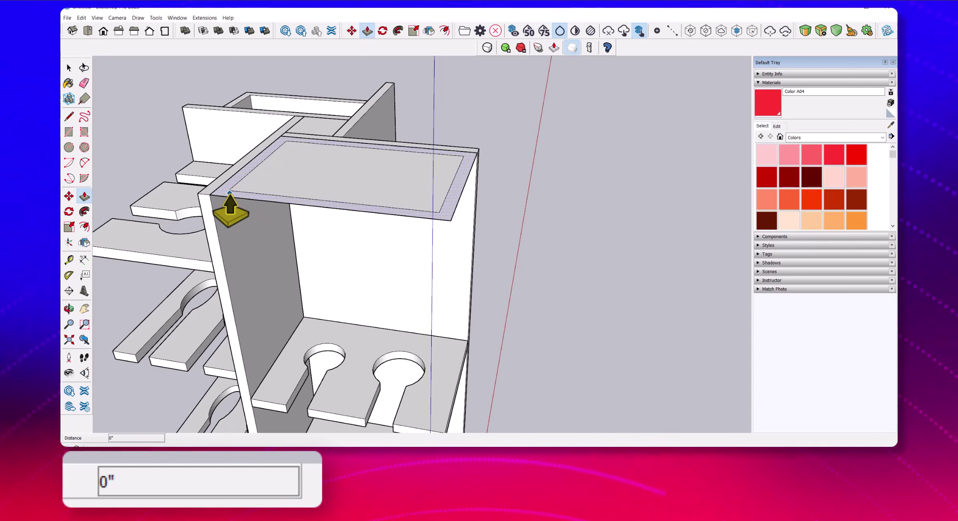
{"action": "left_click", "coordinate": [272, 242]}
{"action": "key", "text": "space"}
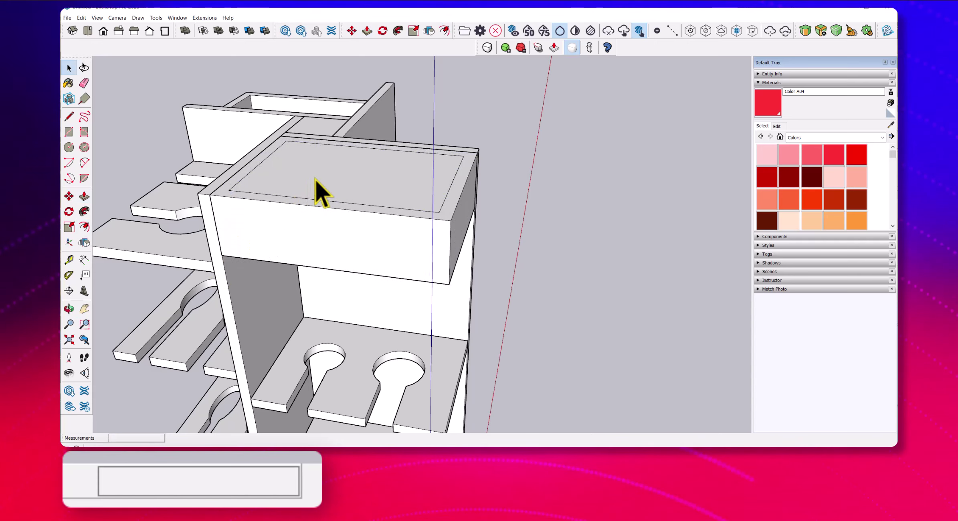
{"action": "left_click", "coordinate": [317, 180]}
- Hollow the box 7/8" into an open bin with a 1/4" raised lip
{"action": "key", "text": "p"}
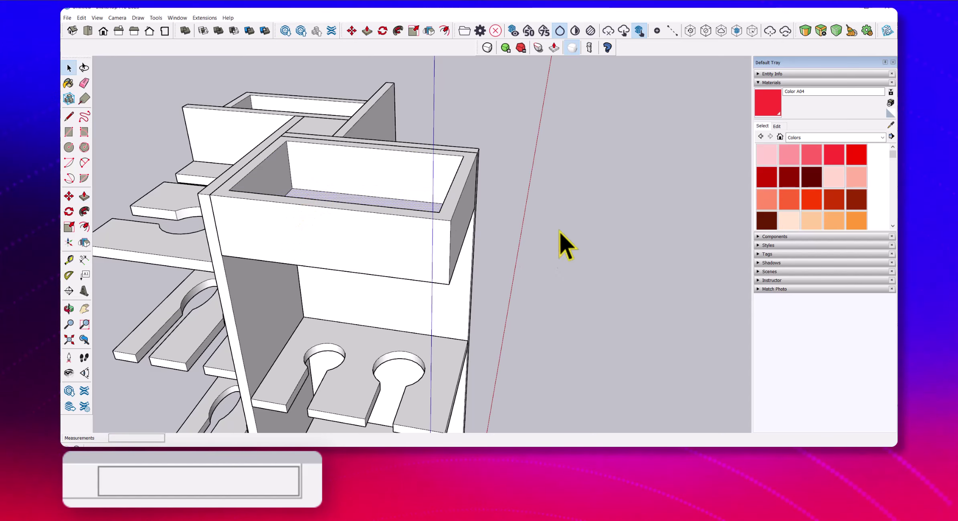
{"action": "key", "text": "p"}
{"action": "left_click", "coordinate": [468, 166]}
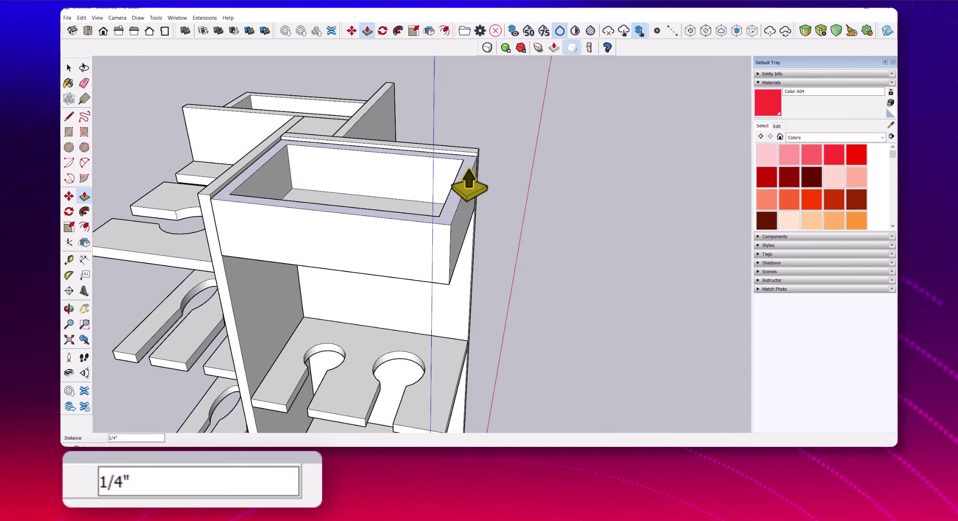
{"action": "key", "text": "Return"}
{"action": "key", "text": "space"}
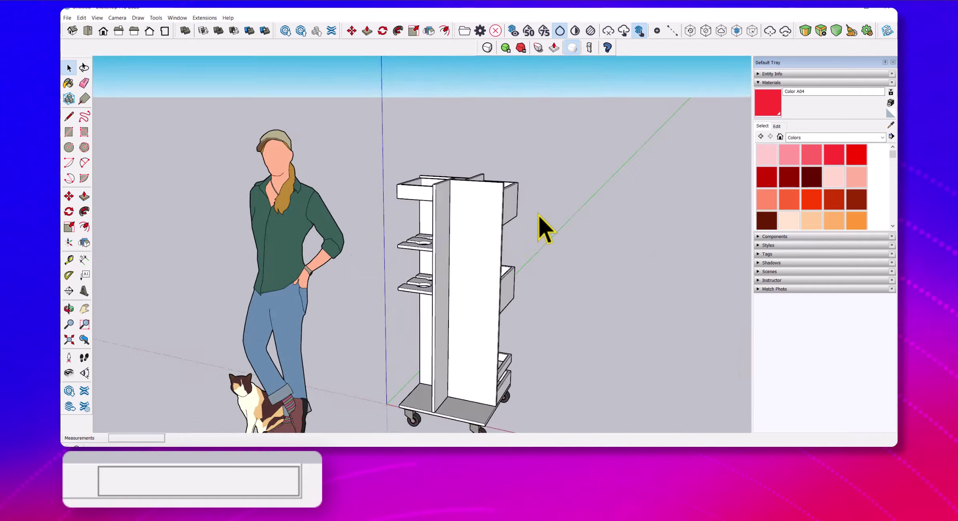
- Delete the person and cat figure from the model
{"action": "middle_click_drag", "start_coordinate": [539, 216], "coordinate": [425, 253]}
{"action": "left_click", "coordinate": [295, 229]}
{"action": "key", "text": "Delete"}
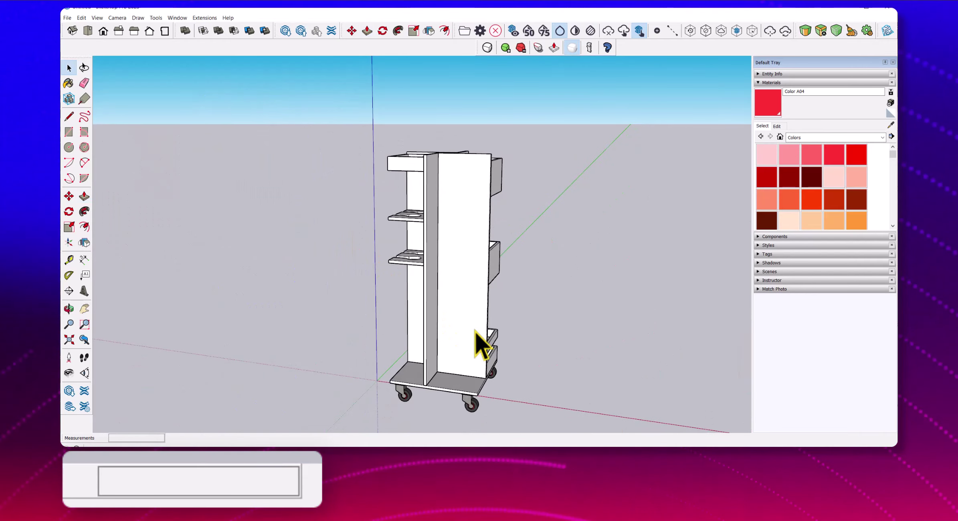
{"action": "scroll", "coordinate": [558, 303], "scroll_direction": "up", "scroll_amount": 3}
{"action": "scroll", "coordinate": [559, 303], "scroll_direction": "up", "scroll_amount": 3}
{"action": "scroll", "coordinate": [559, 303], "scroll_direction": "up", "scroll_amount": 2}
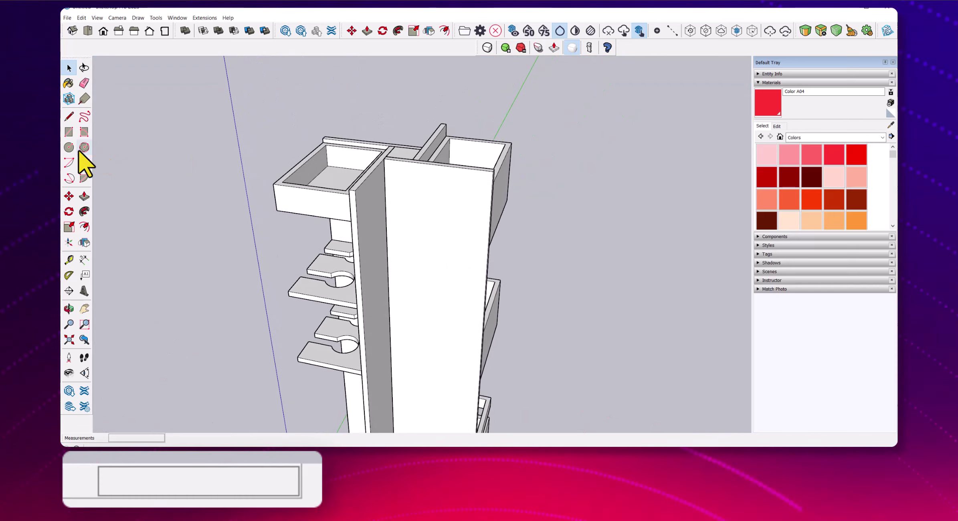
- Draw a strip rectangle on top of the central upright
{"action": "left_click", "coordinate": [75, 135]}
{"action": "middle_click_drag", "start_coordinate": [401, 181], "coordinate": [506, 196]}
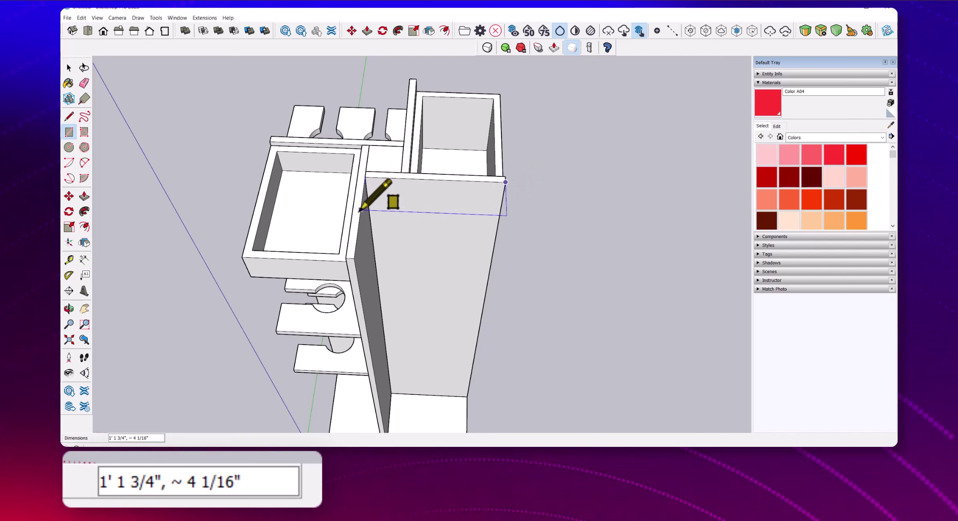
{"action": "left_click", "coordinate": [380, 196]}
{"action": "middle_click_drag", "start_coordinate": [381, 196], "coordinate": [521, 198]}
{"action": "key", "text": "space"}
{"action": "left_click", "coordinate": [430, 205]}
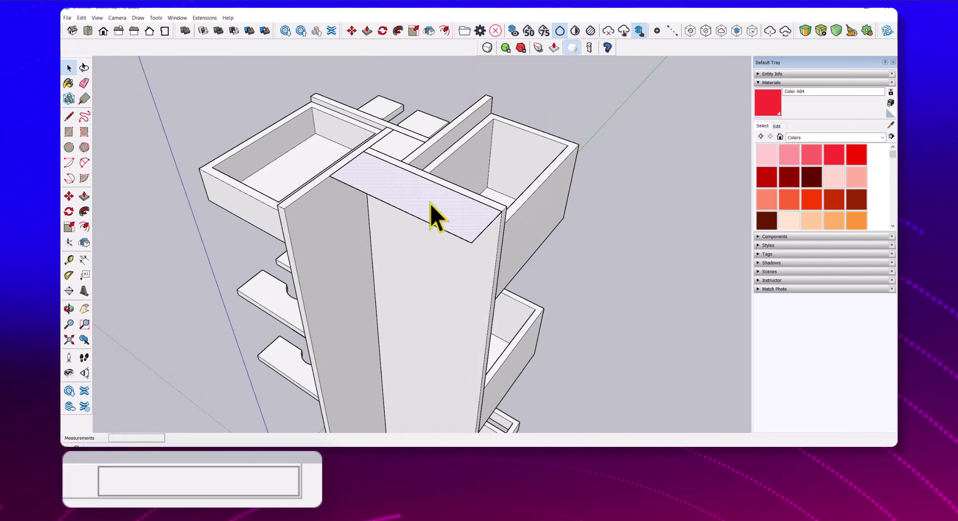
- Pull the strip up 3/4 inch into a cap board
{"action": "key", "text": "p"}
{"action": "left_click", "coordinate": [430, 204]}
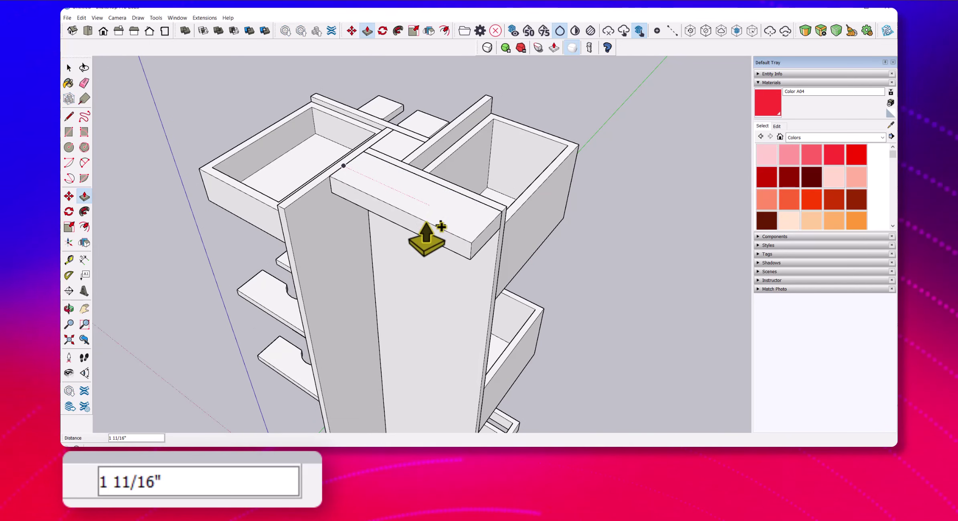
{"action": "type", "text": "3/4"}
{"action": "key", "text": "Return"}
{"action": "key", "text": "space"}
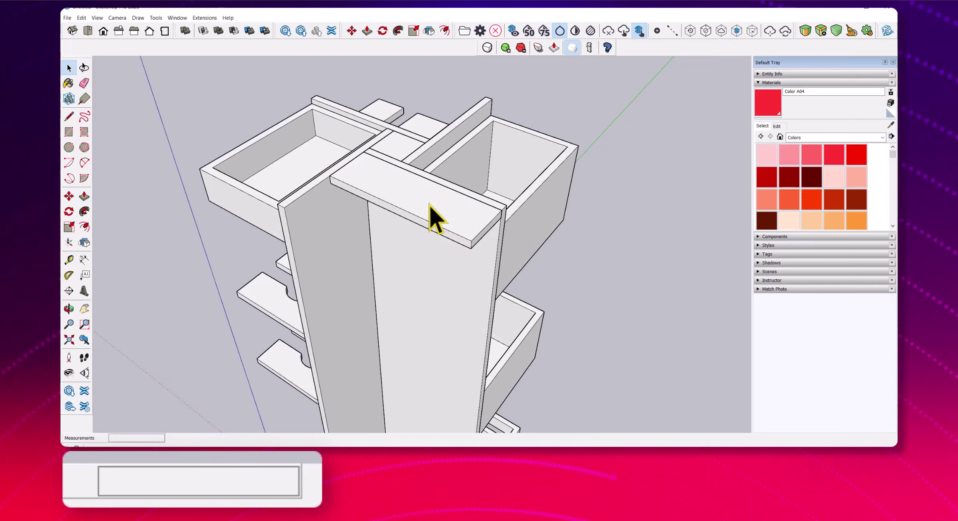
- Box-select the new cap board and orbit to inspect the cabinet top
{"action": "mouse_move", "coordinate": [430, 206]}
{"action": "middle_mouse_down"}
{"action": "mouse_move", "coordinate": [410, 233]}
{"action": "mouse_move", "coordinate": [341, 223]}
{"action": "mouse_move", "coordinate": [359, 214]}
{"action": "mouse_move", "coordinate": [449, 253]}
{"action": "mouse_move", "coordinate": [375, 207]}
{"action": "middle_mouse_up"}
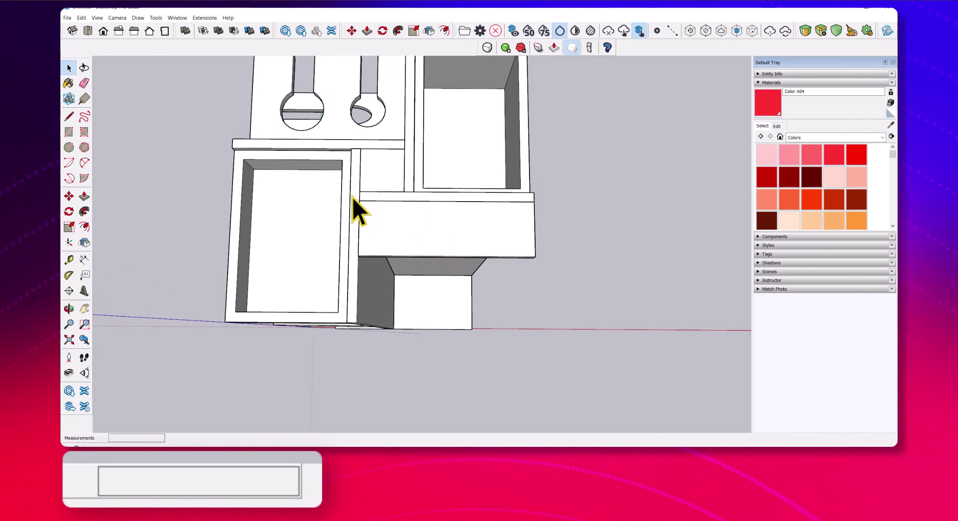
{"action": "mouse_move", "coordinate": [353, 198]}
{"action": "left_mouse_down"}
{"action": "mouse_move", "coordinate": [554, 277]}
{"action": "mouse_move", "coordinate": [554, 264]}
{"action": "left_mouse_up"}
{"action": "mouse_move", "coordinate": [554, 263]}
{"action": "middle_mouse_down"}
{"action": "mouse_move", "coordinate": [574, 284]}
{"action": "mouse_move", "coordinate": [520, 224]}
{"action": "mouse_move", "coordinate": [483, 220]}
{"action": "middle_mouse_up"}
{"action": "key", "text": "p"}
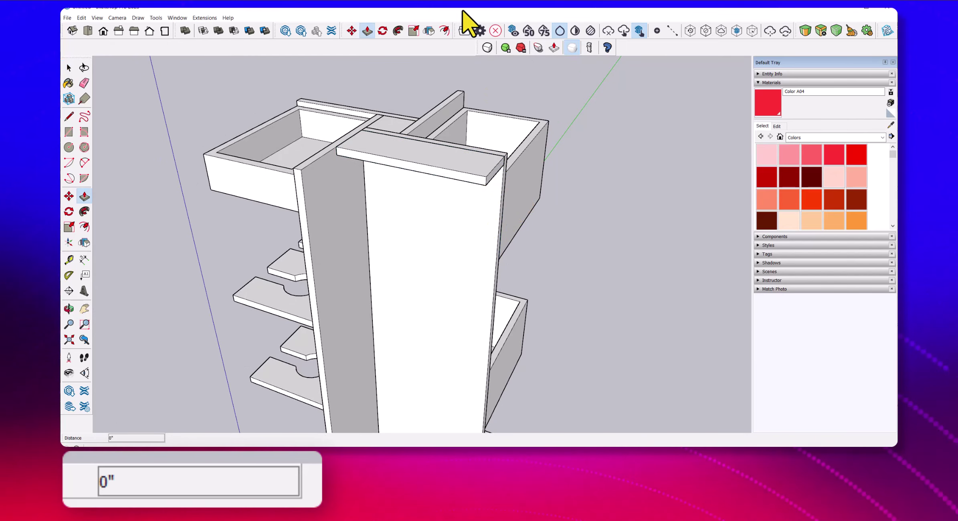
{"action": "left_click", "coordinate": [69, 68]}
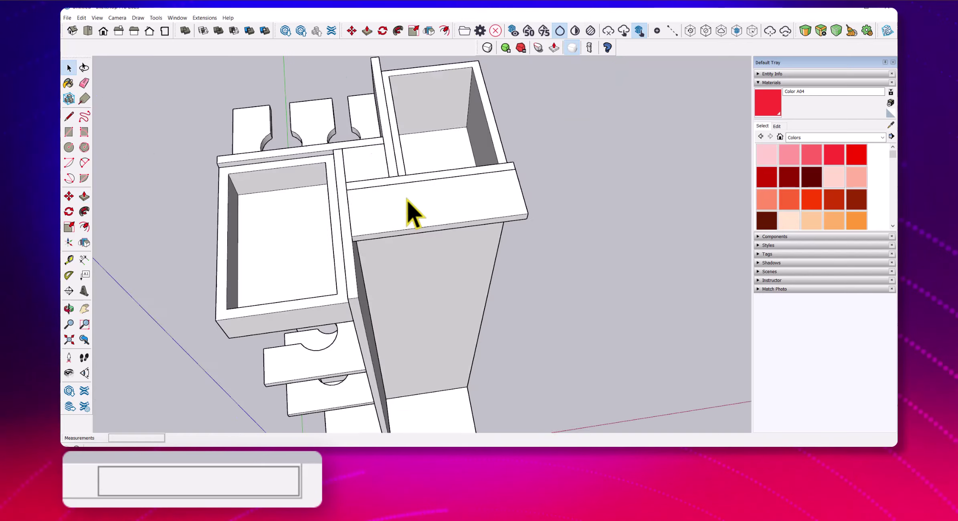
{"action": "middle_click_drag", "start_coordinate": [407, 201], "coordinate": [380, 227]}
{"action": "mouse_move", "coordinate": [553, 295]}
{"action": "middle_mouse_down"}
{"action": "mouse_move", "coordinate": [587, 324]}
{"action": "mouse_move", "coordinate": [562, 312]}
{"action": "mouse_move", "coordinate": [555, 203]}
{"action": "middle_mouse_up"}
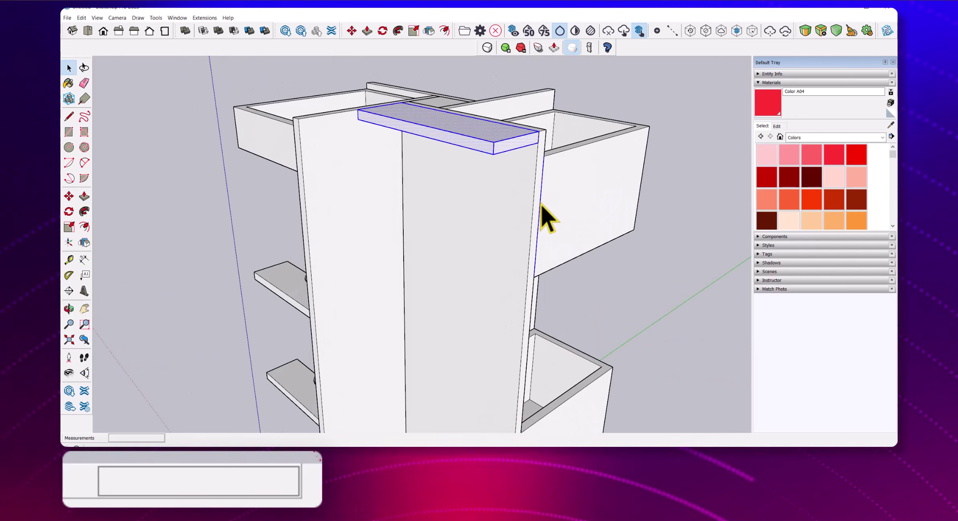
- Clear the board selection and look down into the drawers
{"action": "key", "text": "Escape"}
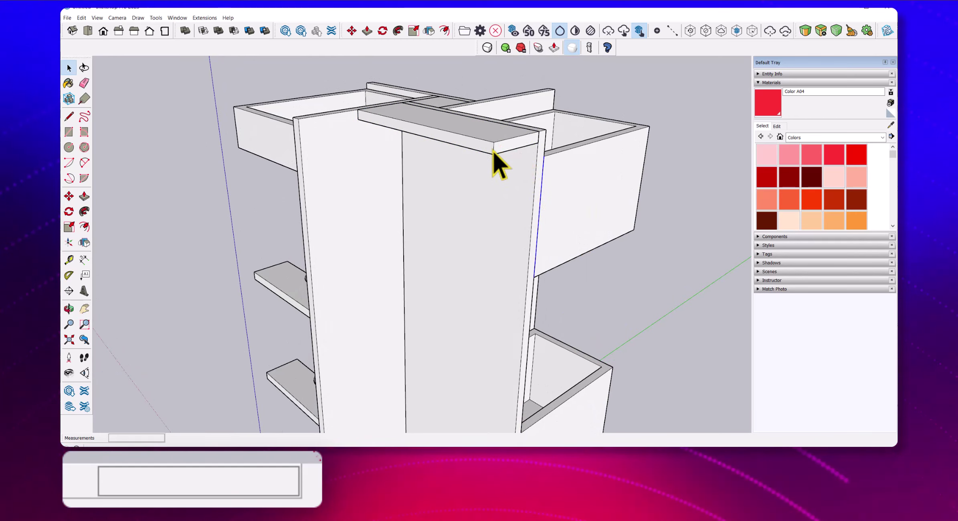
{"action": "mouse_move", "coordinate": [618, 209]}
{"action": "middle_mouse_down"}
{"action": "mouse_move", "coordinate": [381, 310]}
{"action": "mouse_move", "coordinate": [503, 342]}
{"action": "mouse_move", "coordinate": [503, 353]}
{"action": "mouse_move", "coordinate": [466, 333]}
{"action": "mouse_move", "coordinate": [481, 331]}
{"action": "middle_mouse_up"}
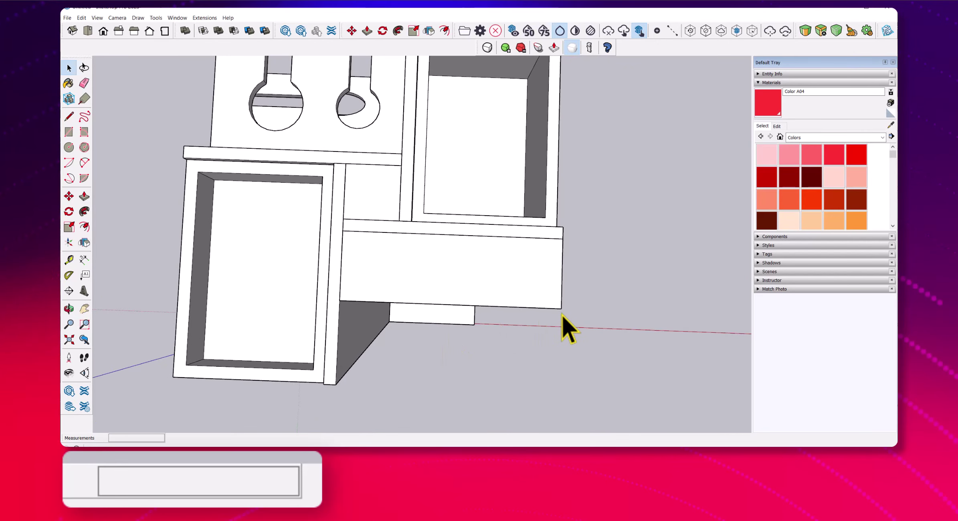
{"action": "left_click", "coordinate": [337, 228]}
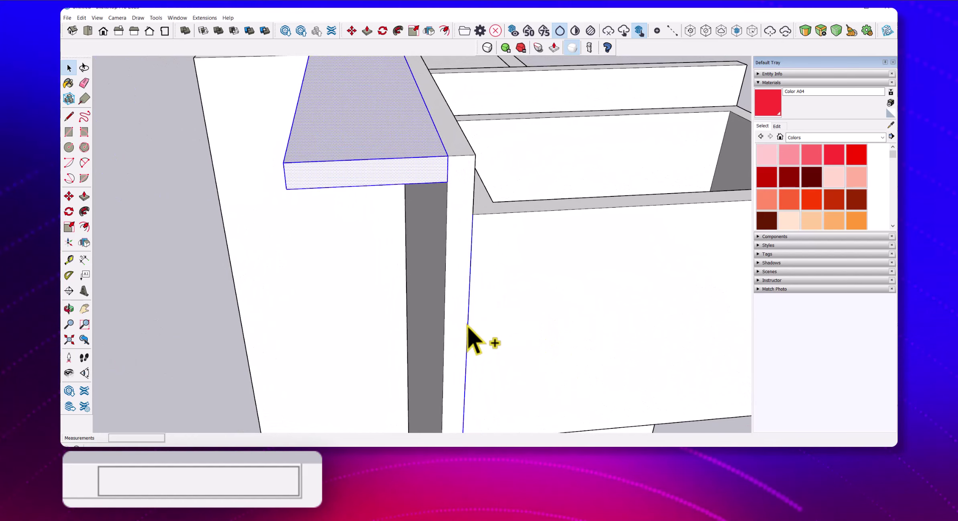
{"action": "left_click", "coordinate": [466, 356], "text": "ctrl+shift"}
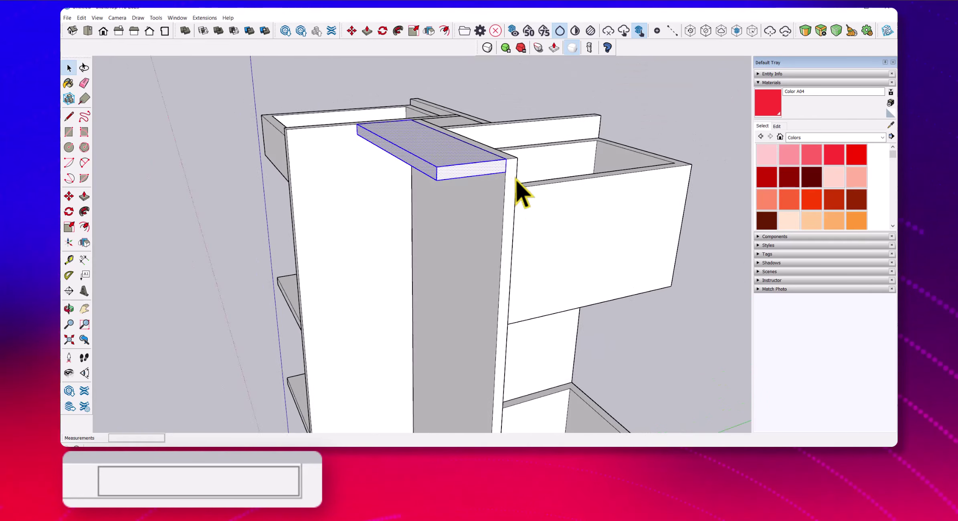
- Try a Ctrl-copy of the cap board down the upright, then cancel it
{"action": "key", "text": "m"}
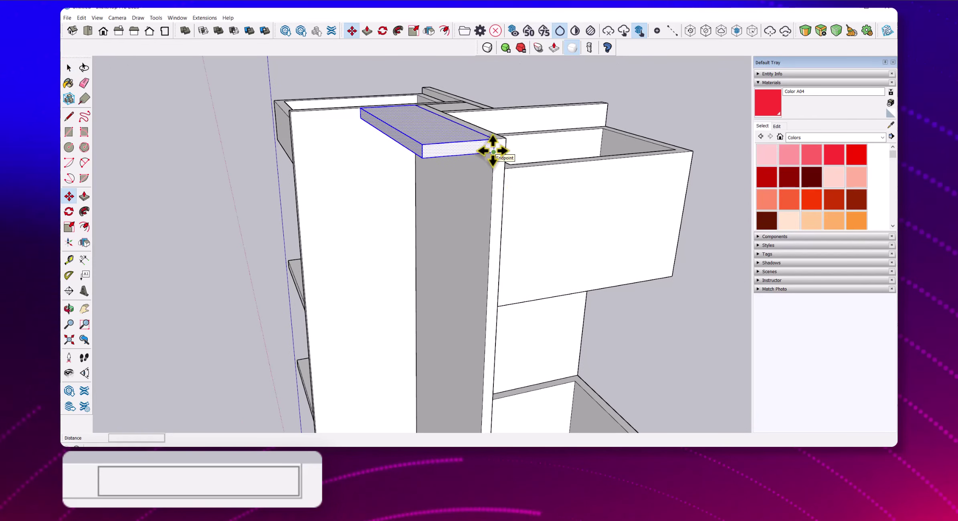
{"action": "left_click", "coordinate": [493, 151]}
{"action": "key", "text": "ctrl"}
{"action": "scroll", "coordinate": [493, 233], "scroll_direction": "down", "scroll_amount": 5}
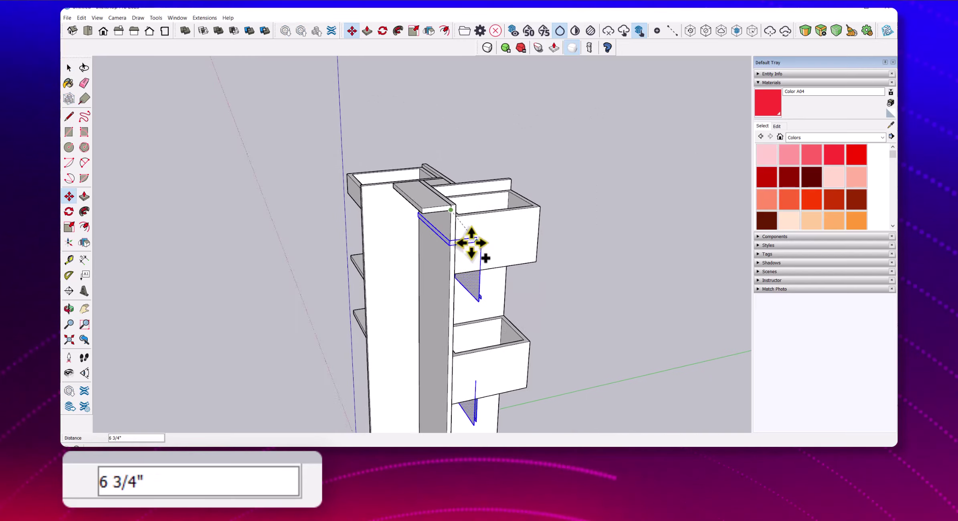
{"action": "middle_click_drag", "start_coordinate": [549, 207], "coordinate": [506, 228]}
{"action": "middle_click_drag", "start_coordinate": [504, 192], "coordinate": [588, 188]}
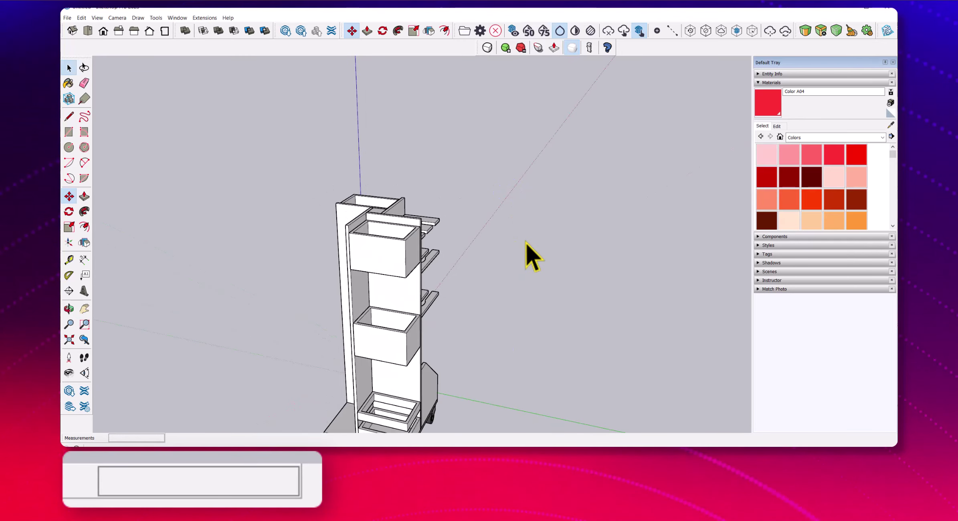
{"action": "key", "text": "space"}
{"action": "scroll", "coordinate": [535, 232], "scroll_direction": "up", "scroll_amount": 6}
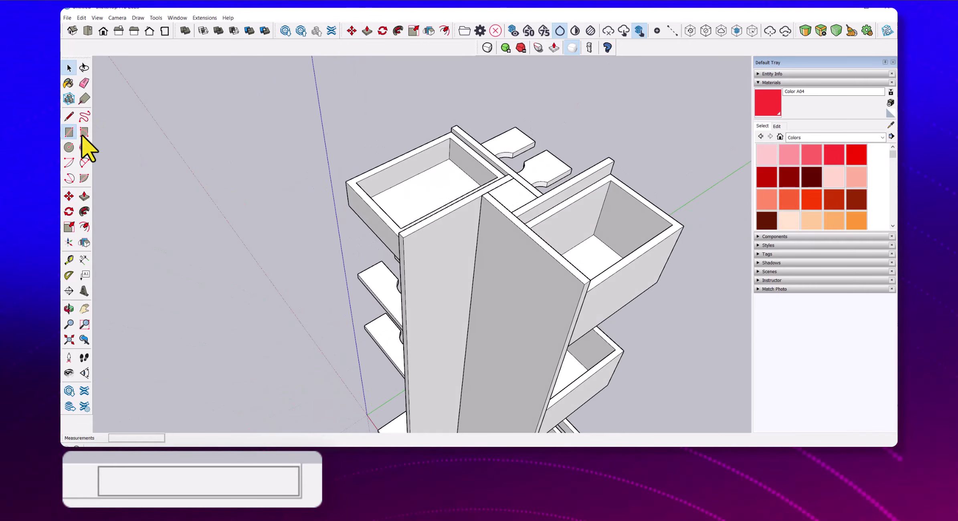
- Draw a rectangle across the upright board's top and move it off to the side of the cart
{"action": "scroll", "coordinate": [522, 240], "scroll_direction": "down", "scroll_amount": 4}
{"action": "left_click", "coordinate": [621, 271]}
{"action": "scroll", "coordinate": [481, 180], "scroll_direction": "up", "scroll_amount": 4}
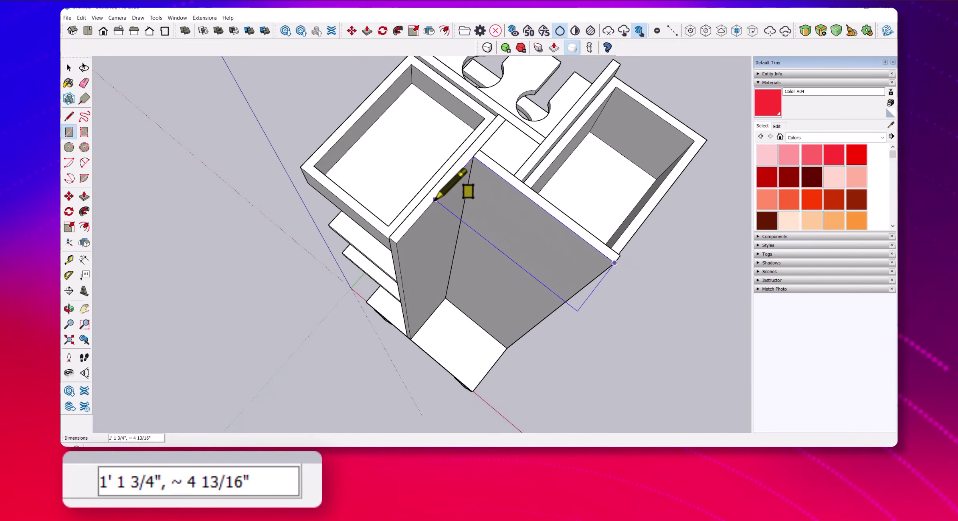
{"action": "left_click", "coordinate": [435, 199]}
{"action": "middle_click_drag", "start_coordinate": [567, 220], "coordinate": [543, 220]}
{"action": "key", "text": "space"}
{"action": "left_click", "coordinate": [506, 222]}
{"action": "key", "text": "m"}
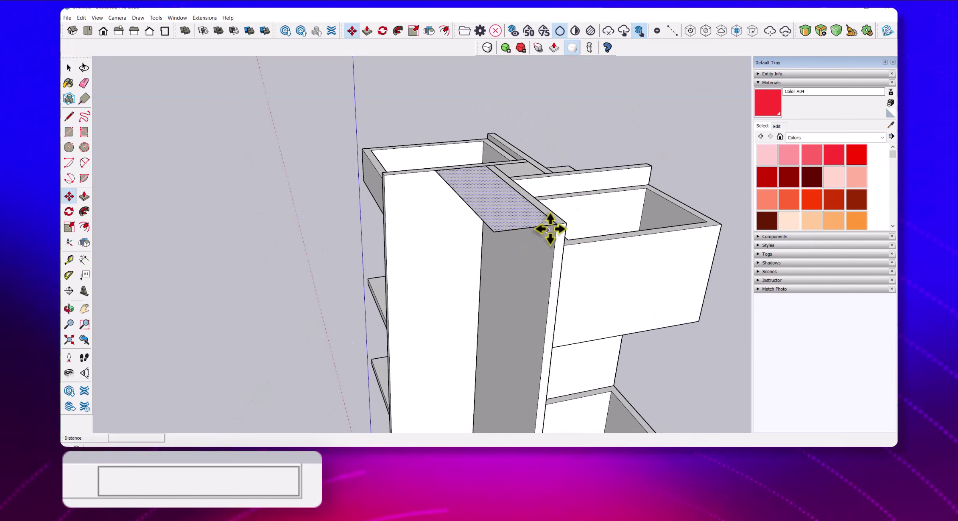
{"action": "scroll", "coordinate": [425, 242], "scroll_direction": "down", "scroll_amount": 2}
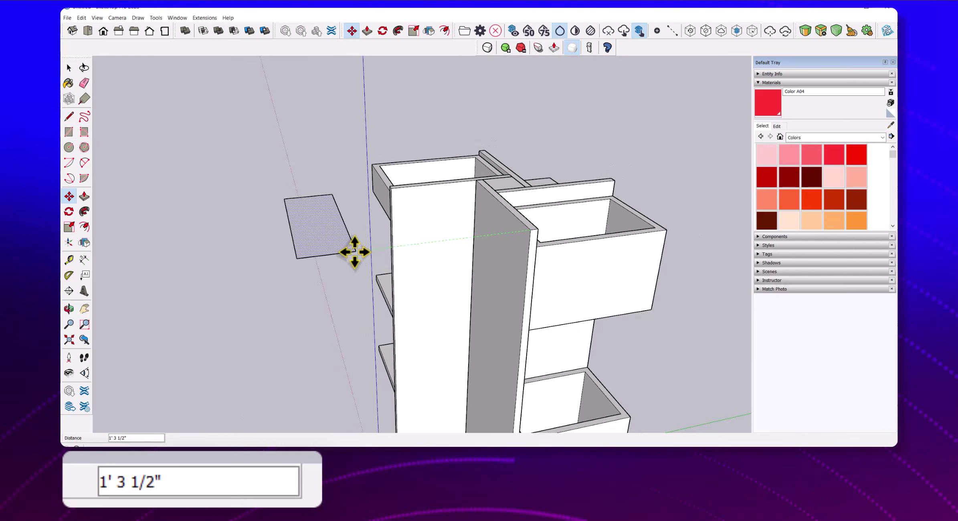
{"action": "left_click", "coordinate": [325, 242]}
- Push/Pull the loose rectangle into a 3/4-inch-thick board
{"action": "key", "text": "p"}
{"action": "double_click", "coordinate": [322, 261]}
{"action": "type", "text": "3"}
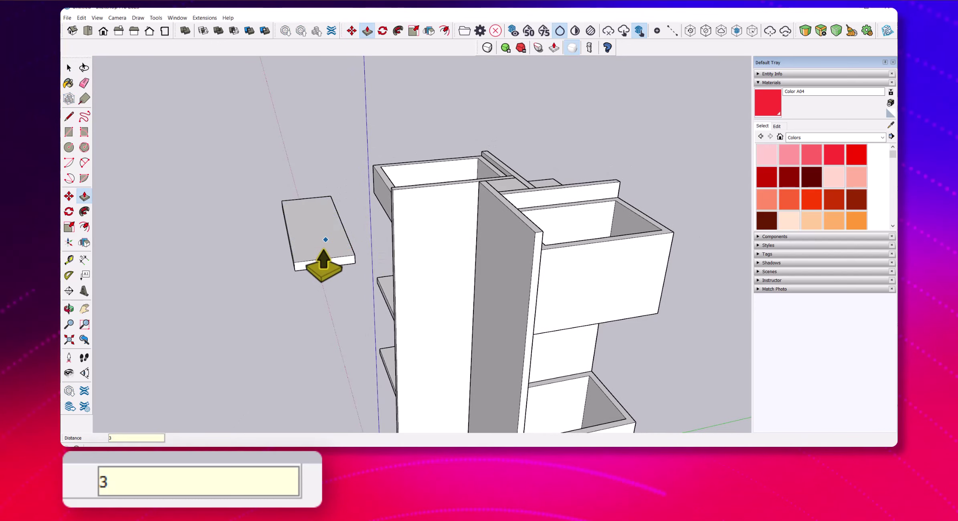
{"action": "type", "text": "/4\""}
{"action": "key", "text": "Return"}
- Move the new board onto the side of the central upright as a shelf
{"action": "key", "text": "space"}
{"action": "left_click_drag", "start_coordinate": [264, 172], "coordinate": [365, 303]}
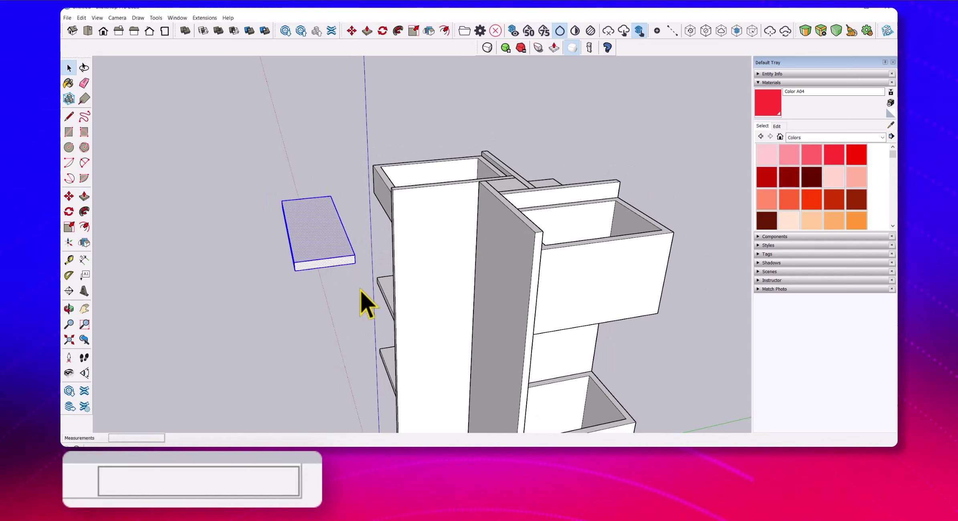
{"action": "scroll", "coordinate": [339, 288], "scroll_direction": "up", "scroll_amount": 1}
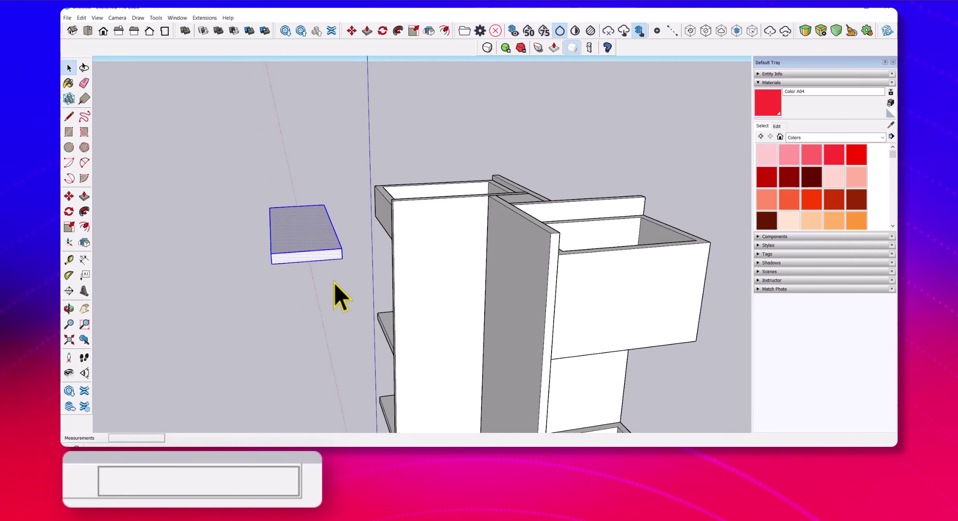
{"action": "left_click", "coordinate": [342, 248]}
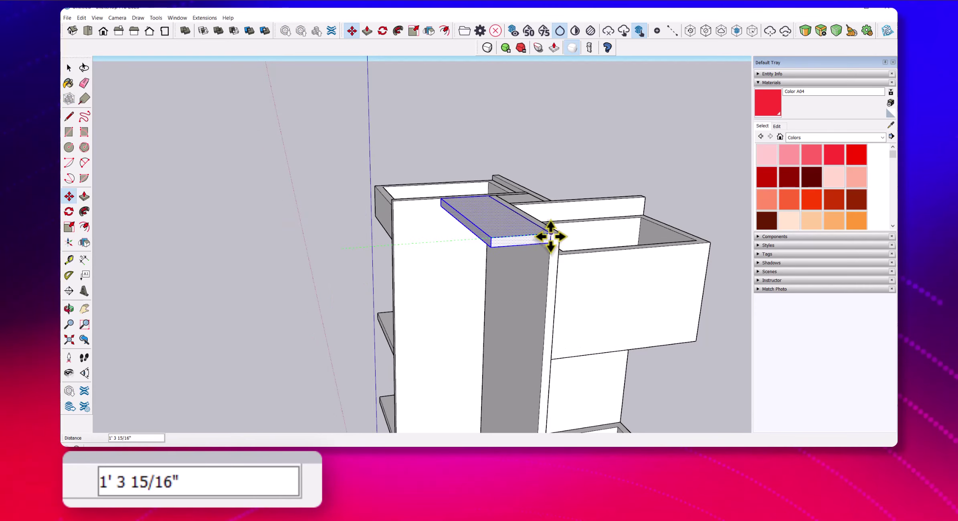
{"action": "left_click", "coordinate": [551, 234]}
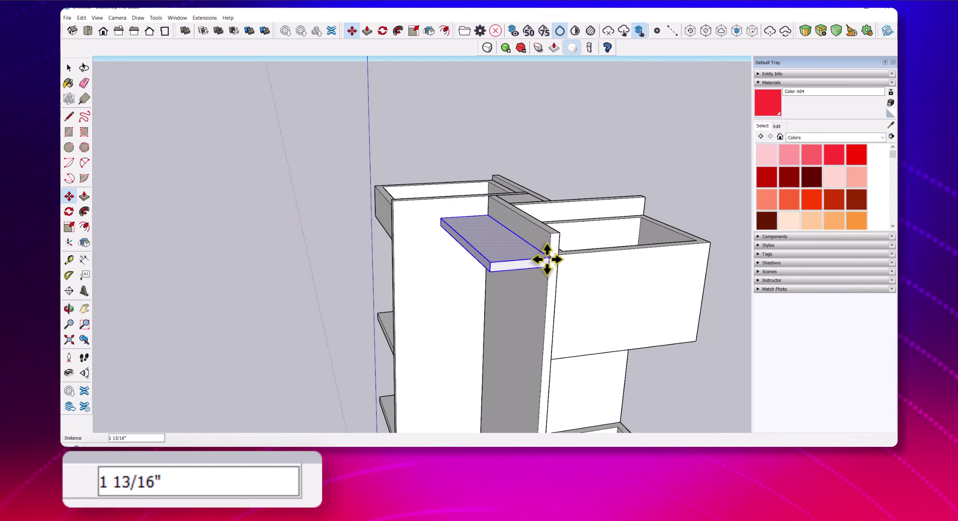
{"action": "scroll", "coordinate": [548, 269], "scroll_direction": "down", "scroll_amount": 3}
{"action": "middle_click_drag", "start_coordinate": [546, 295], "coordinate": [479, 133]}
- Copy the shelf downward and array it x2 for two more evenly spaced shelves
{"action": "left_click", "coordinate": [478, 133]}
{"action": "key", "text": "ctrl"}
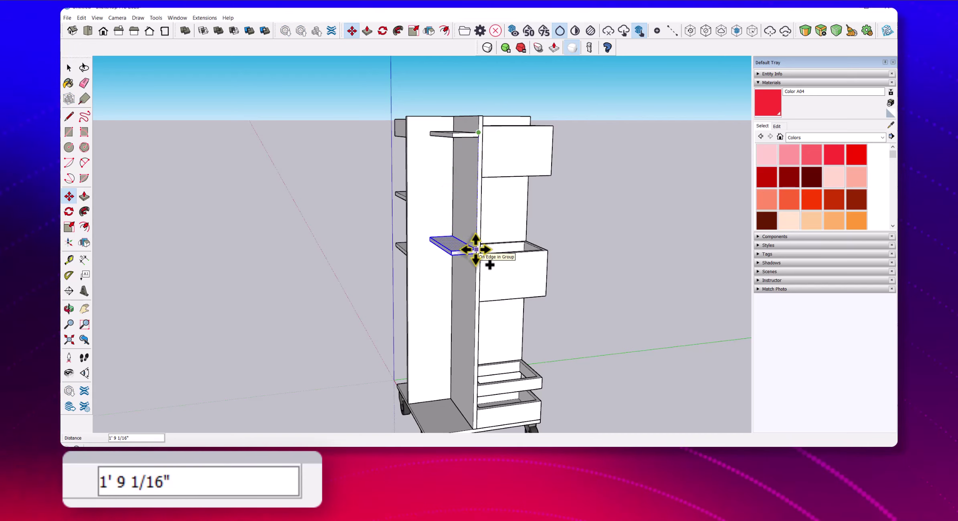
{"action": "type", "text": "x2"}
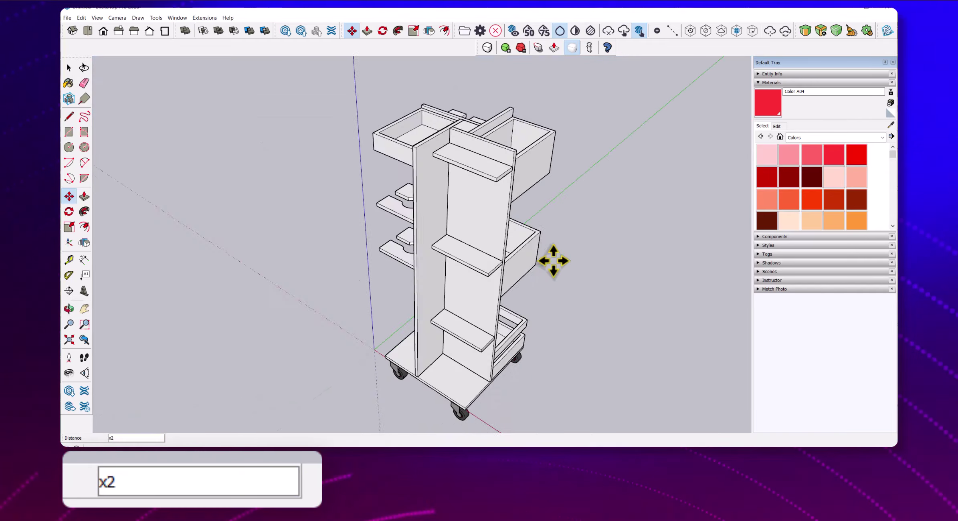
{"action": "scroll", "coordinate": [553, 261], "scroll_direction": "up", "scroll_amount": 3}
{"action": "middle_click_drag", "start_coordinate": [552, 260], "coordinate": [518, 193]}
- Push/Pull the top shelf's end face out until it meets the wall
{"action": "scroll", "coordinate": [573, 132], "scroll_direction": "up", "scroll_amount": 3}
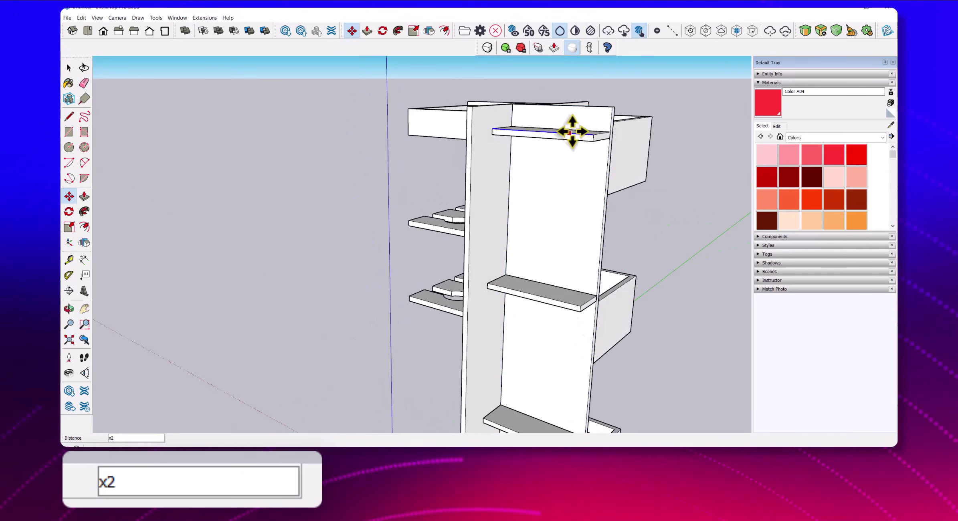
{"action": "key", "text": "l"}
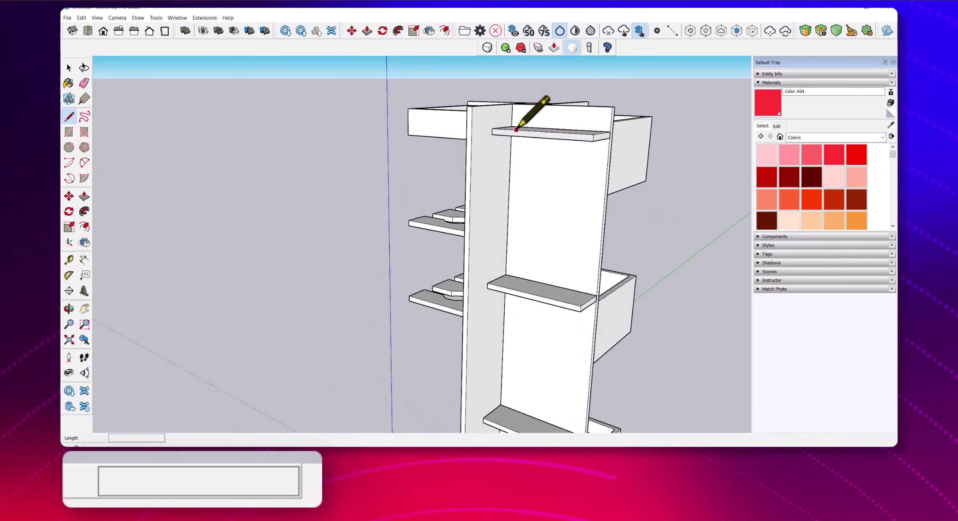
{"action": "middle_click_drag", "start_coordinate": [516, 134], "coordinate": [532, 148]}
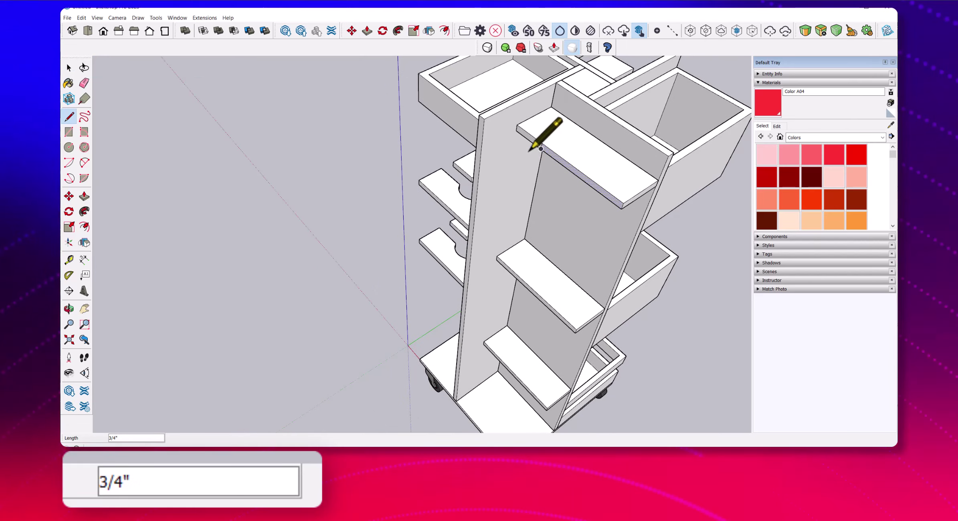
{"action": "key", "text": "p"}
{"action": "key", "text": "Escape"}
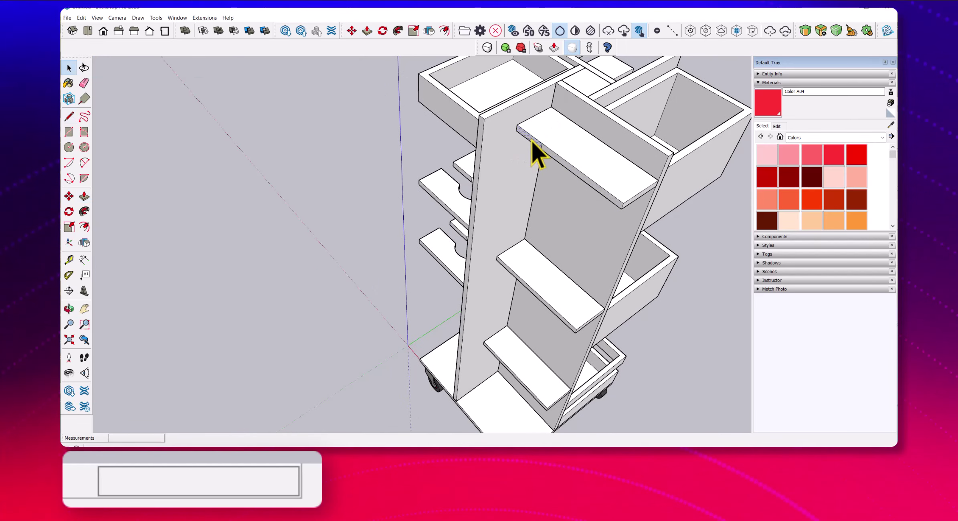
{"action": "left_click", "coordinate": [532, 141]}
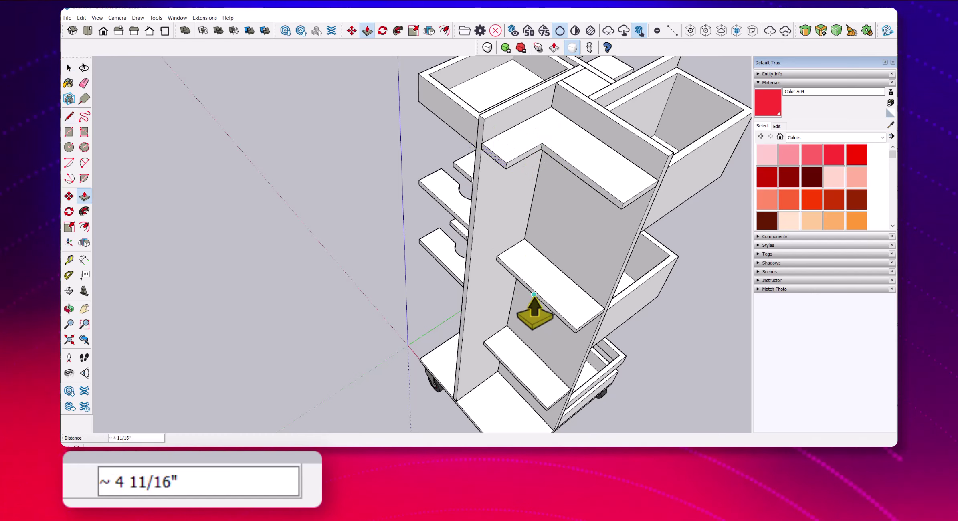
{"action": "left_click", "coordinate": [534, 295]}
{"action": "key", "text": "space"}
- Extend the middle shelf's end about 4 11/16 inches toward the wall
{"action": "scroll", "coordinate": [560, 310], "scroll_direction": "up", "scroll_amount": 3}
{"action": "scroll", "coordinate": [551, 309], "scroll_direction": "up", "scroll_amount": 3}
{"action": "scroll", "coordinate": [598, 297], "scroll_direction": "up", "scroll_amount": 2}
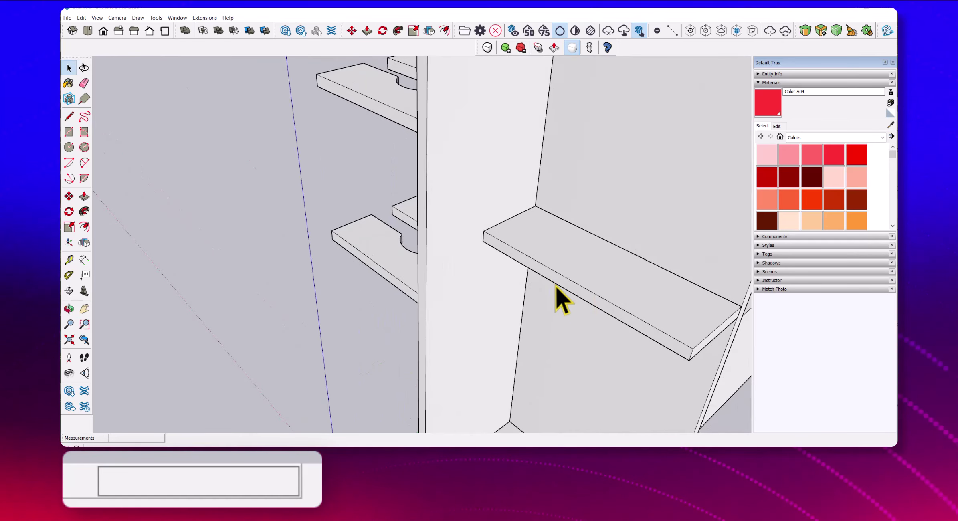
{"action": "key", "text": "l"}
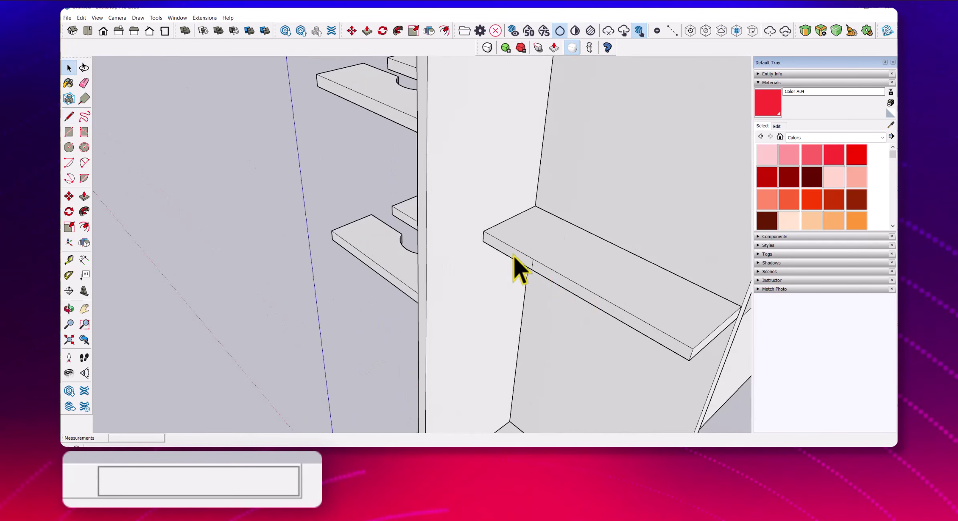
{"action": "left_click_drag", "start_coordinate": [504, 256], "coordinate": [427, 204]}
{"action": "scroll", "coordinate": [575, 261], "scroll_direction": "down", "scroll_amount": 5}
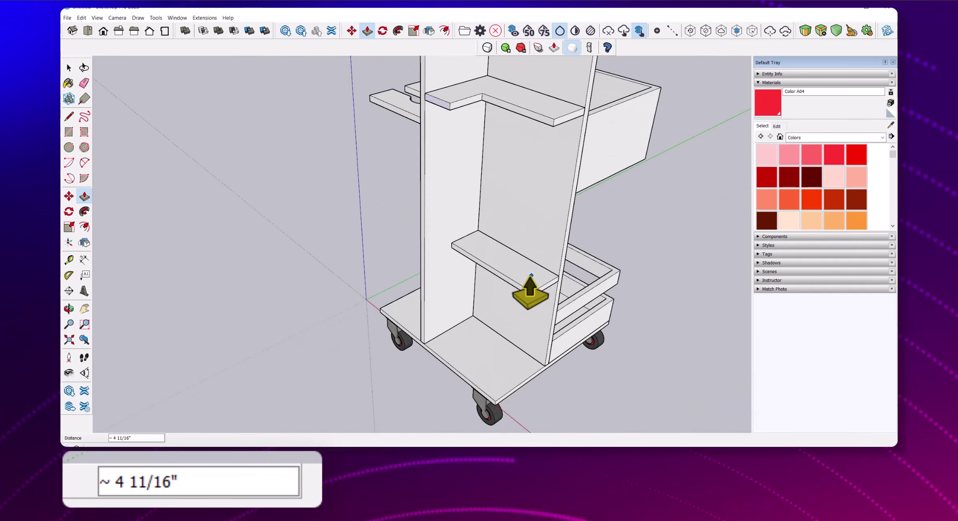
{"action": "scroll", "coordinate": [419, 349], "scroll_direction": "up", "scroll_amount": 3}
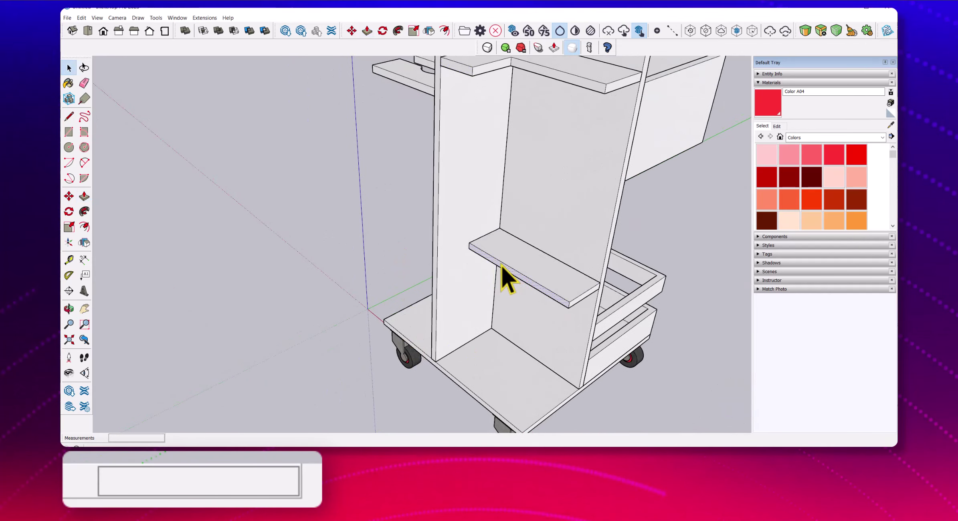
- Extend the bottom shelf's end face to reach the neighbouring wall
{"action": "key", "text": "l"}
{"action": "left_click", "coordinate": [499, 256]}
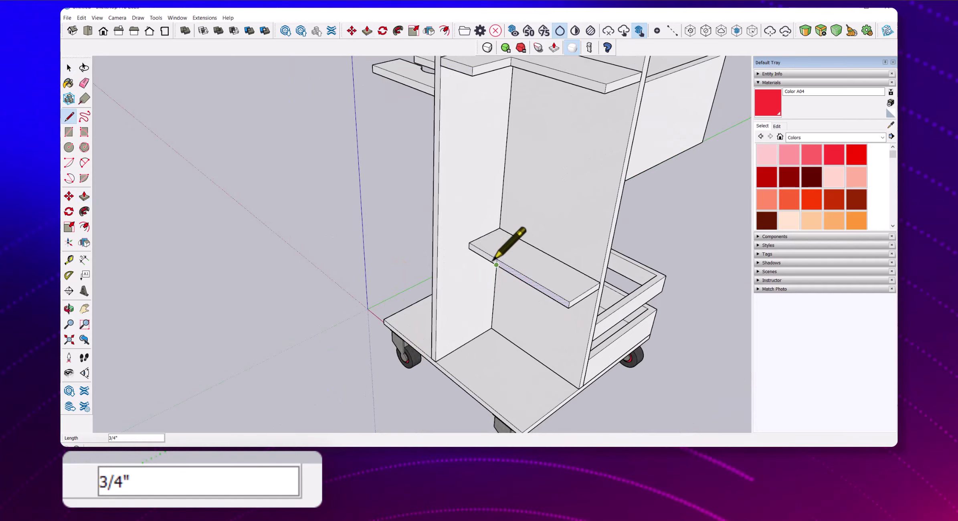
{"action": "key", "text": "p"}
{"action": "left_click_drag", "start_coordinate": [483, 272], "coordinate": [440, 249]}
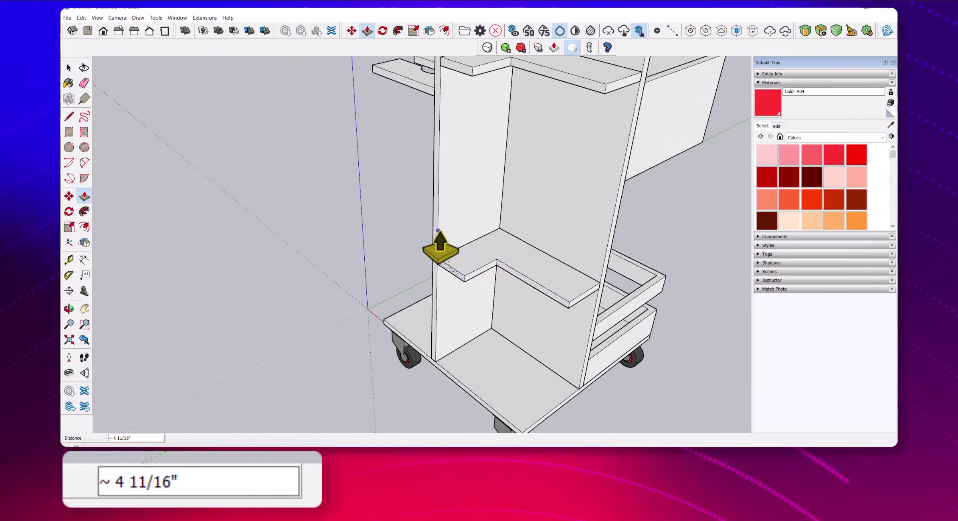
{"action": "key", "text": "space"}
{"action": "scroll", "coordinate": [636, 257], "scroll_direction": "down", "scroll_amount": 5}
{"action": "scroll", "coordinate": [635, 256], "scroll_direction": "up", "scroll_amount": 3}
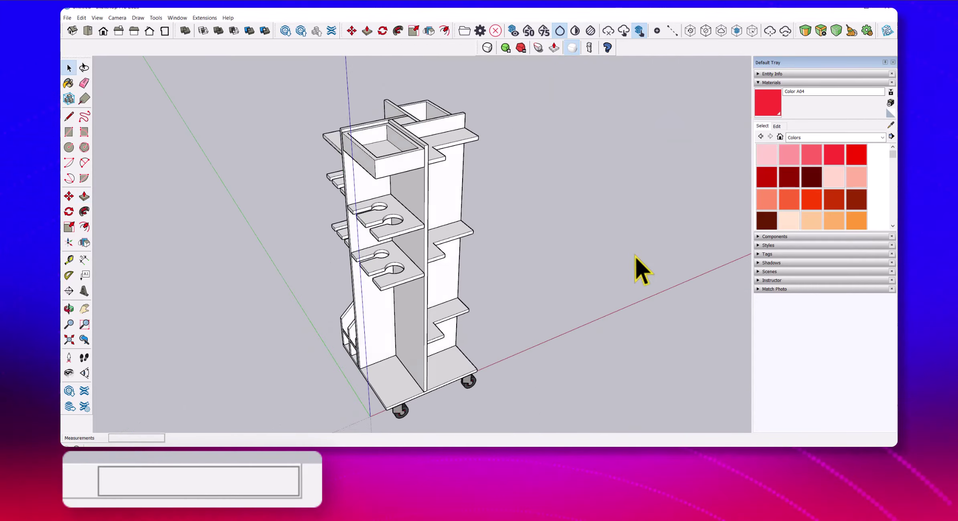
{"action": "scroll", "coordinate": [636, 256], "scroll_direction": "up", "scroll_amount": 2}
- Search 3D Warehouse models for 'electric drill' and download the teal drill into the model
{"action": "key", "text": "F8"}
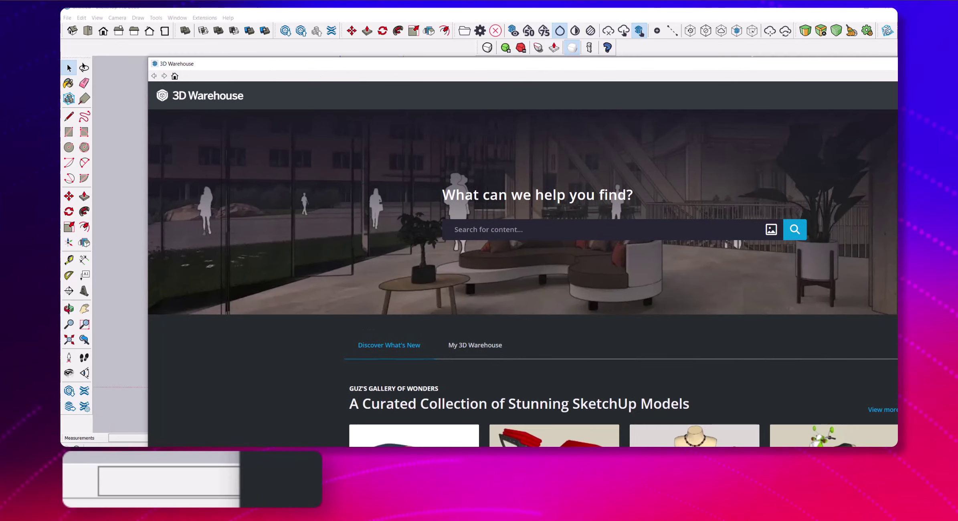
{"action": "mouse_move", "coordinate": [738, 82]}
{"action": "left_mouse_down"}
{"action": "mouse_move", "coordinate": [716, 177]}
{"action": "mouse_move", "coordinate": [706, 69]}
{"action": "left_mouse_up"}
{"action": "type", "text": "ectric drill"}
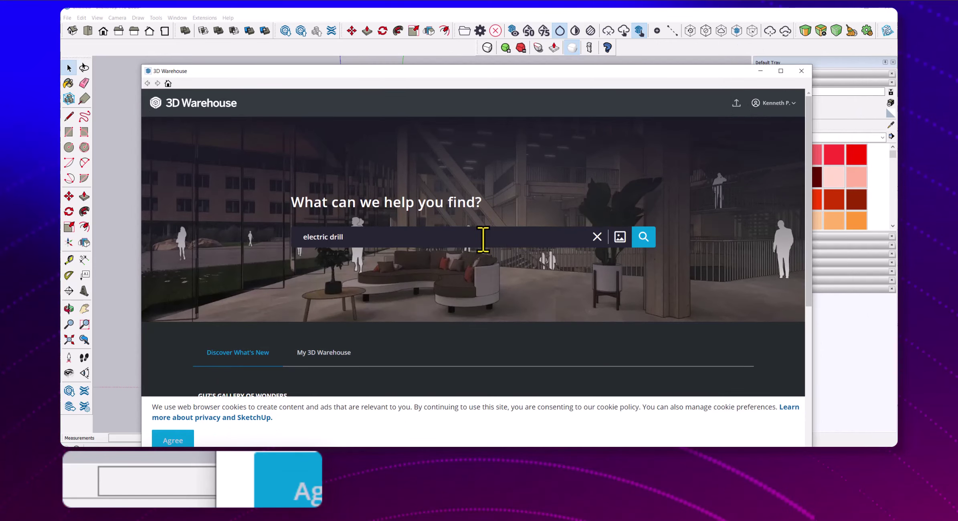
{"action": "key", "text": "Return"}
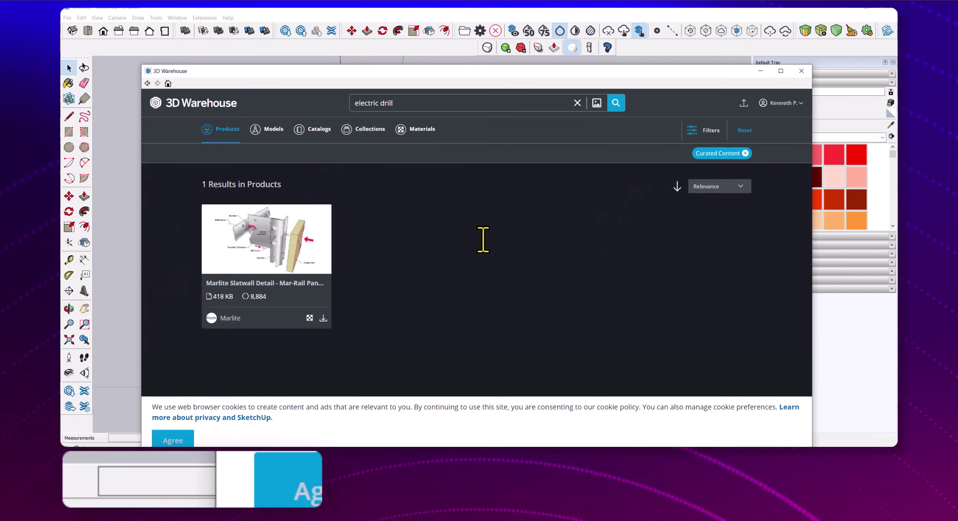
{"action": "left_click", "coordinate": [273, 129]}
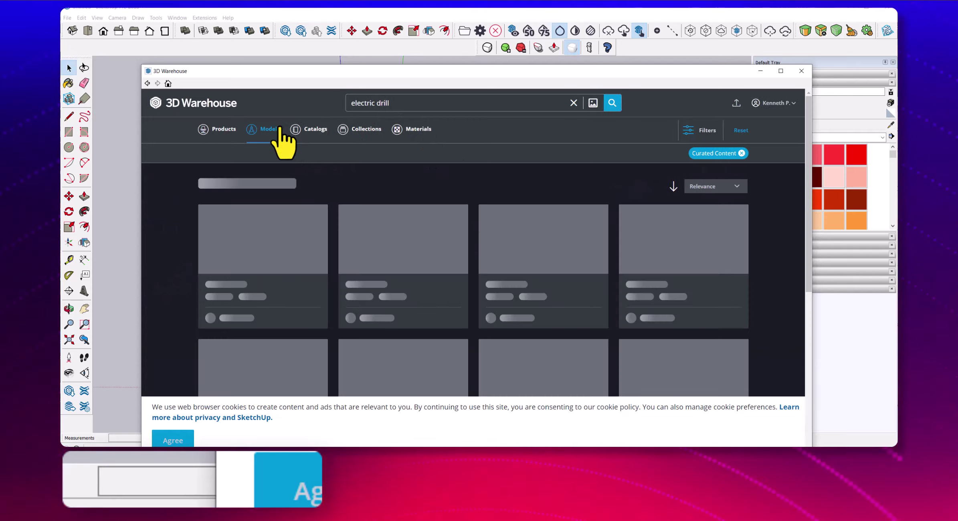
{"action": "scroll", "coordinate": [369, 349], "scroll_direction": "down", "scroll_amount": 1}
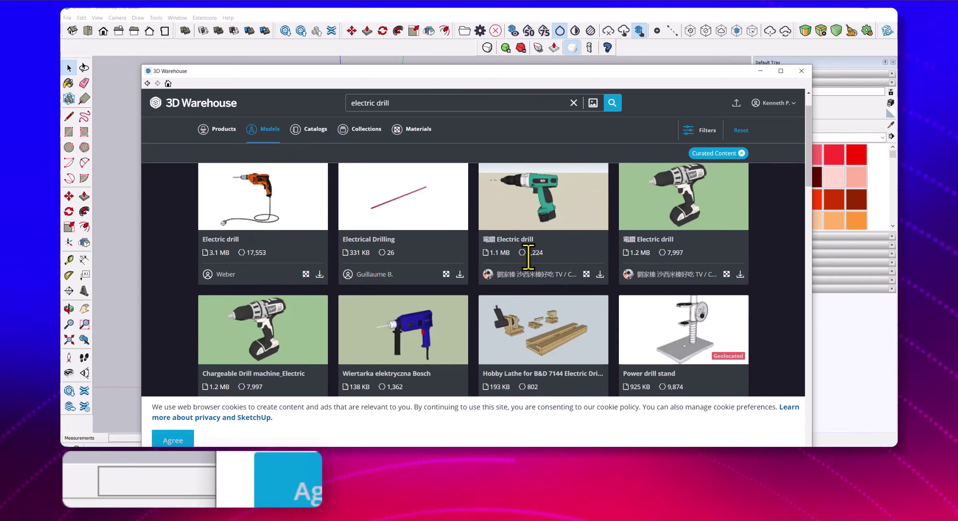
{"action": "left_click", "coordinate": [529, 193]}
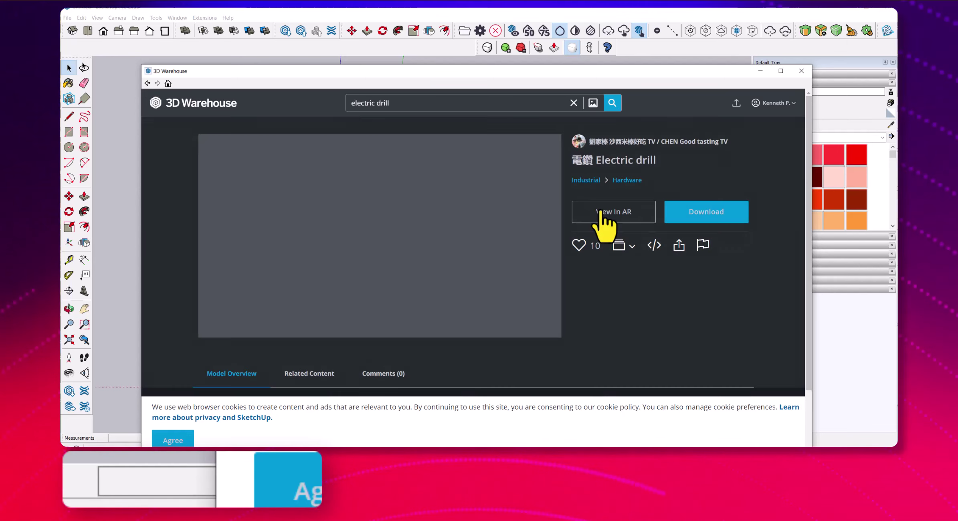
{"action": "left_click", "coordinate": [707, 213]}
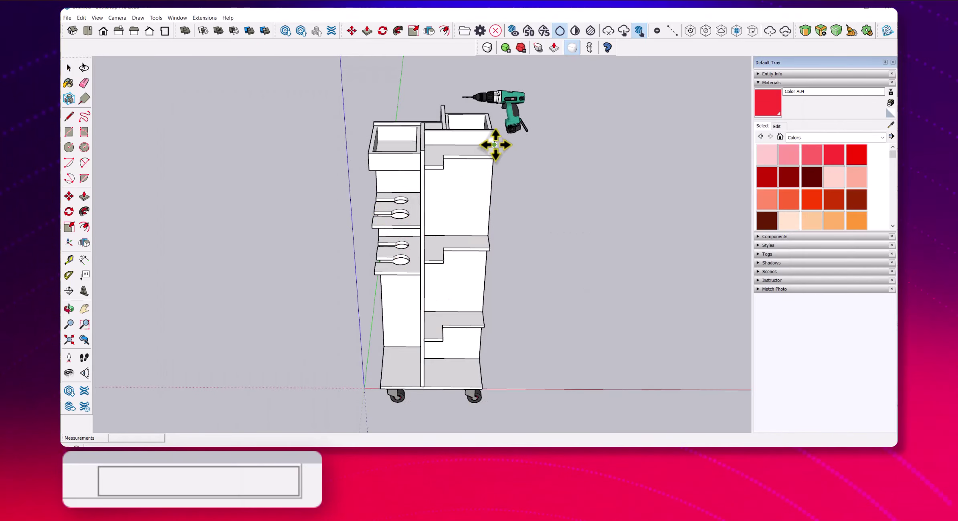
- Place the drill above the cart, then move it beside the cart's top
{"action": "left_click", "coordinate": [494, 128]}
{"action": "middle_click_drag", "start_coordinate": [494, 128], "coordinate": [530, 243]}
{"action": "scroll", "coordinate": [531, 243], "scroll_direction": "up", "scroll_amount": 3}
{"action": "scroll", "coordinate": [582, 237], "scroll_direction": "up", "scroll_amount": 2}
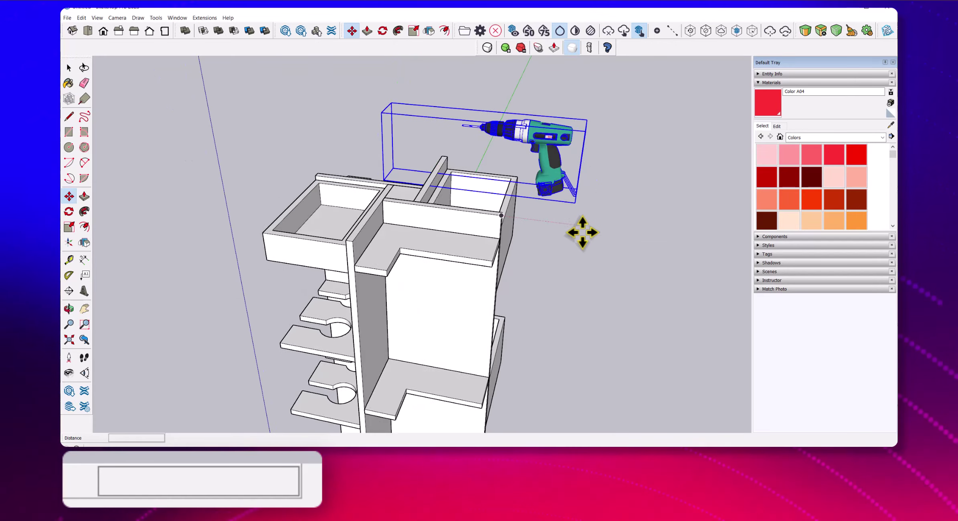
{"action": "scroll", "coordinate": [581, 229], "scroll_direction": "up", "scroll_amount": 2}
{"action": "left_click", "coordinate": [580, 199]}
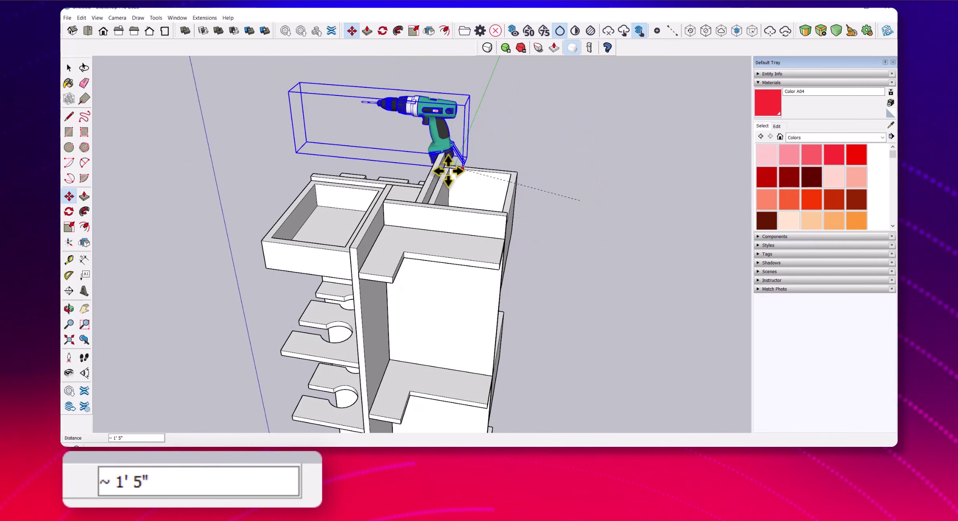
{"action": "left_click", "coordinate": [299, 172]}
{"action": "mouse_move", "coordinate": [299, 171]}
{"action": "middle_mouse_down"}
{"action": "mouse_move", "coordinate": [487, 267]}
{"action": "mouse_move", "coordinate": [441, 200]}
{"action": "middle_mouse_up"}
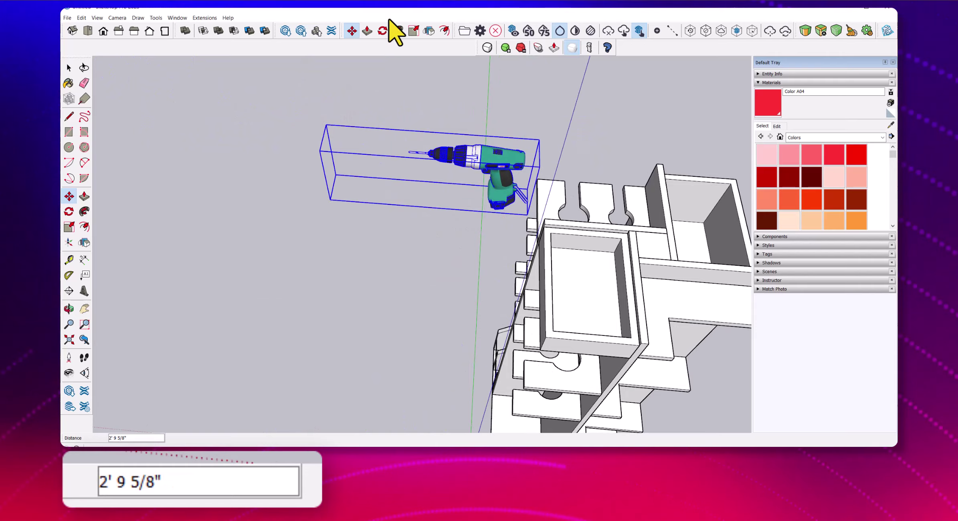
- Rotate the drill 90°, then 180°, so it stands with its bit pointing down
{"action": "left_click", "coordinate": [384, 31]}
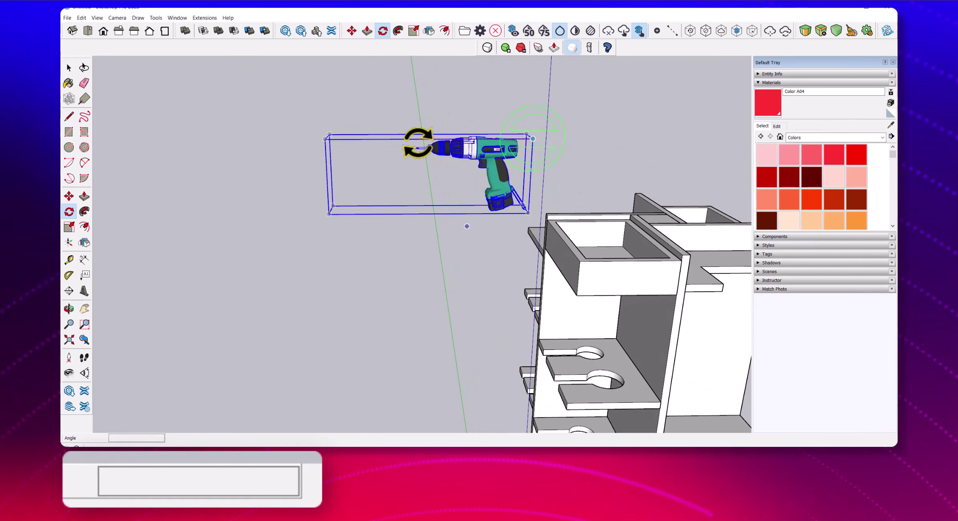
{"action": "left_click", "coordinate": [523, 265]}
{"action": "mouse_move", "coordinate": [524, 267]}
{"action": "middle_mouse_down"}
{"action": "mouse_move", "coordinate": [578, 248]}
{"action": "mouse_move", "coordinate": [697, 120]}
{"action": "mouse_move", "coordinate": [638, 144]}
{"action": "mouse_move", "coordinate": [554, 212]}
{"action": "mouse_move", "coordinate": [542, 279]}
{"action": "mouse_move", "coordinate": [467, 328]}
{"action": "middle_mouse_up"}
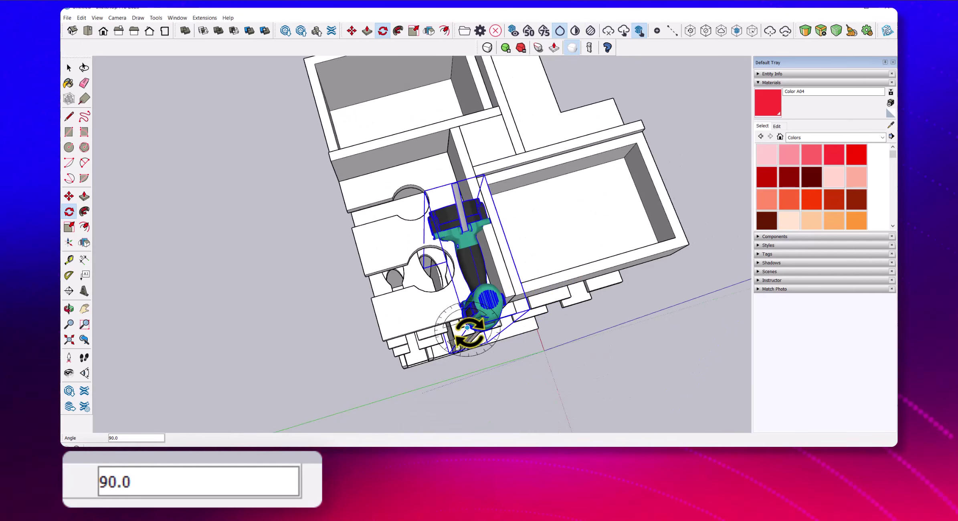
{"action": "scroll", "coordinate": [462, 330], "scroll_direction": "up", "scroll_amount": 5}
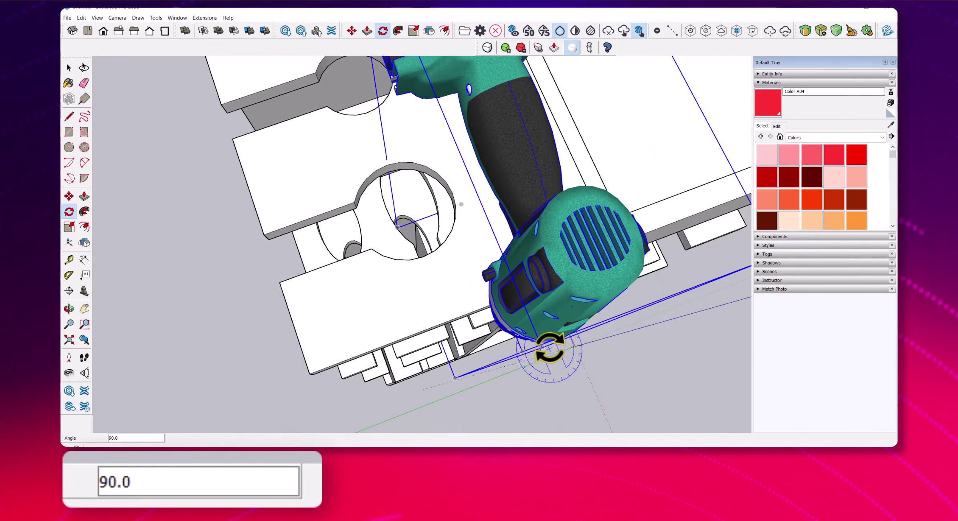
{"action": "middle_click_drag", "start_coordinate": [500, 398], "coordinate": [461, 380]}
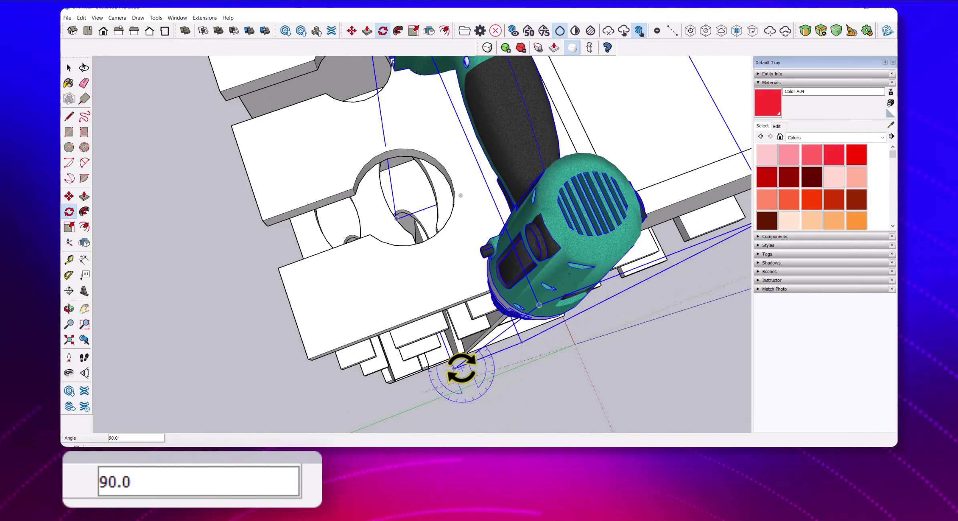
{"action": "key", "text": "Escape"}
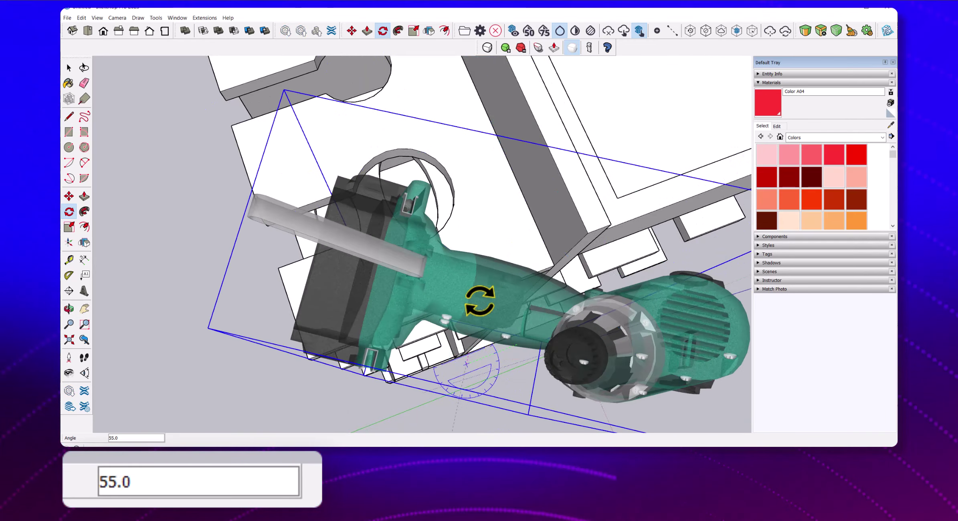
{"action": "left_click", "coordinate": [432, 349]}
{"action": "middle_click_drag", "start_coordinate": [432, 349], "coordinate": [501, 191]}
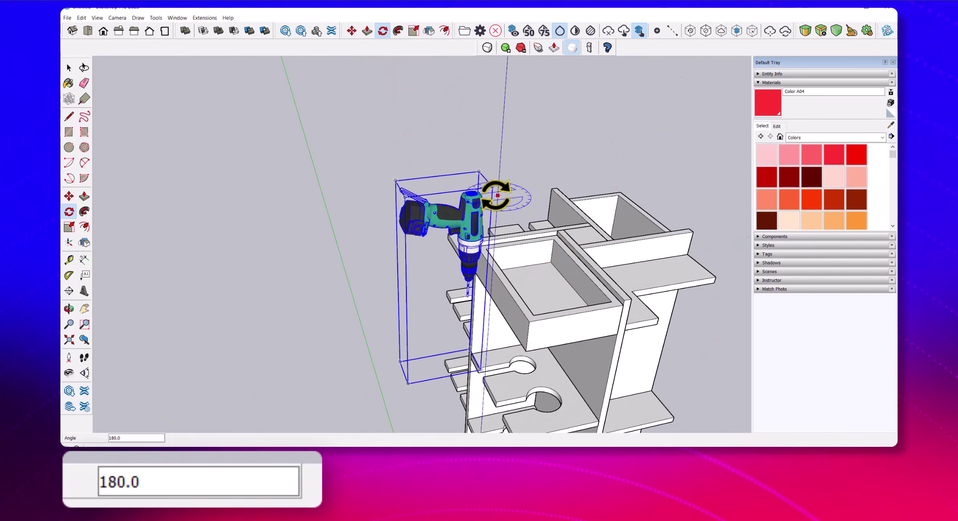
- Move the drill 3 1/2 inches down into the keyhole slot, then copy it to the neighbouring slot
{"action": "left_click", "coordinate": [479, 171]}
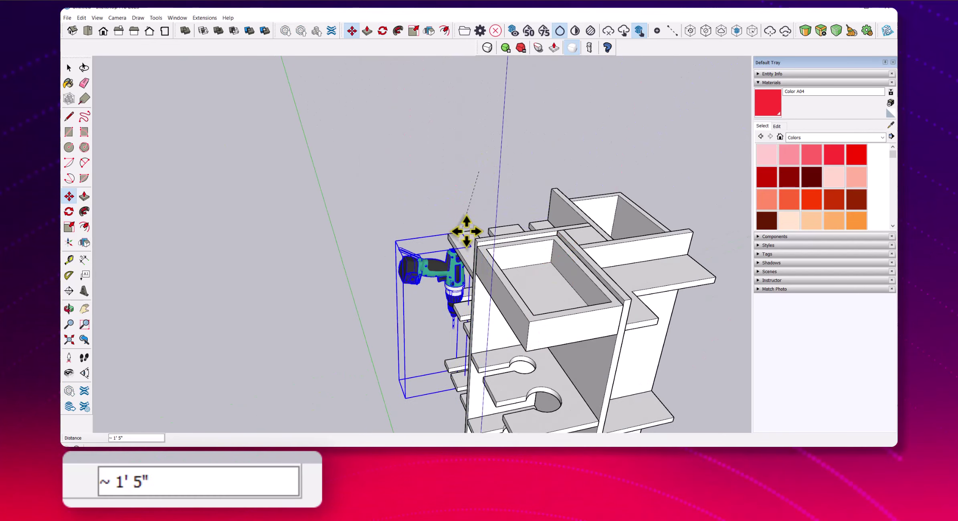
{"action": "scroll", "coordinate": [473, 289], "scroll_direction": "up", "scroll_amount": 5}
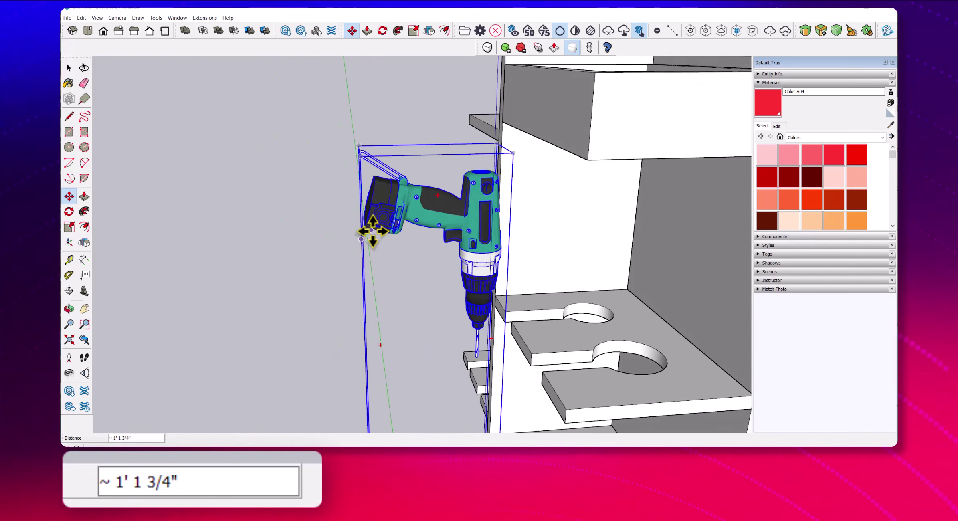
{"action": "scroll", "coordinate": [374, 200], "scroll_direction": "up", "scroll_amount": 1}
{"action": "left_click", "coordinate": [367, 134]}
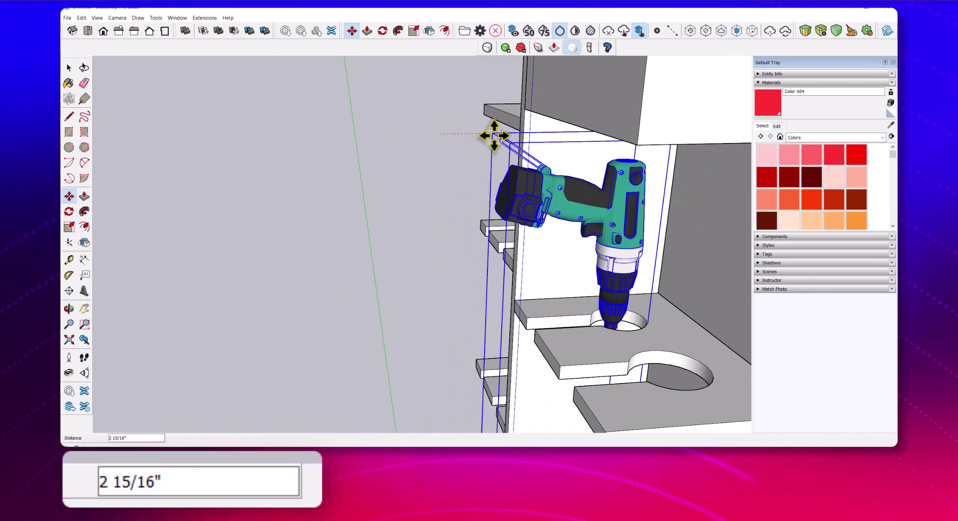
{"action": "key", "text": "Return"}
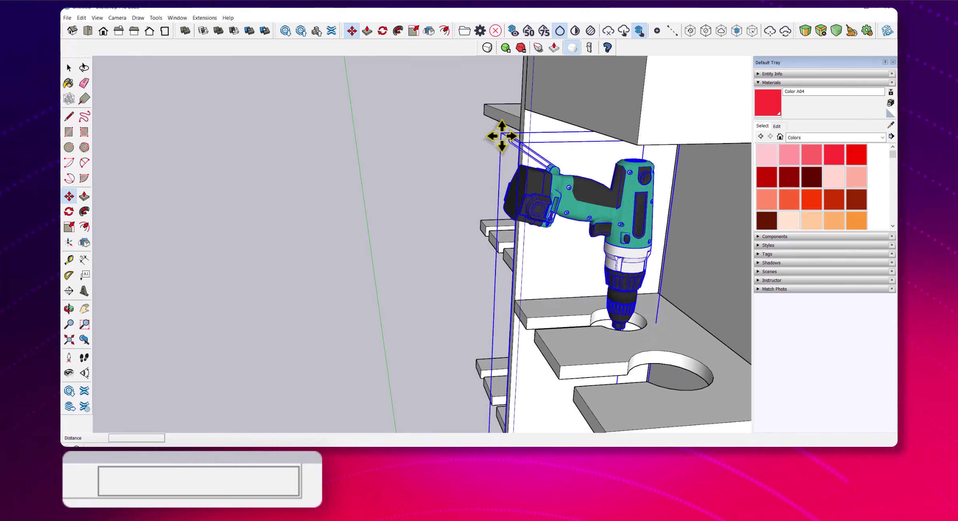
{"action": "left_click", "coordinate": [502, 136]}
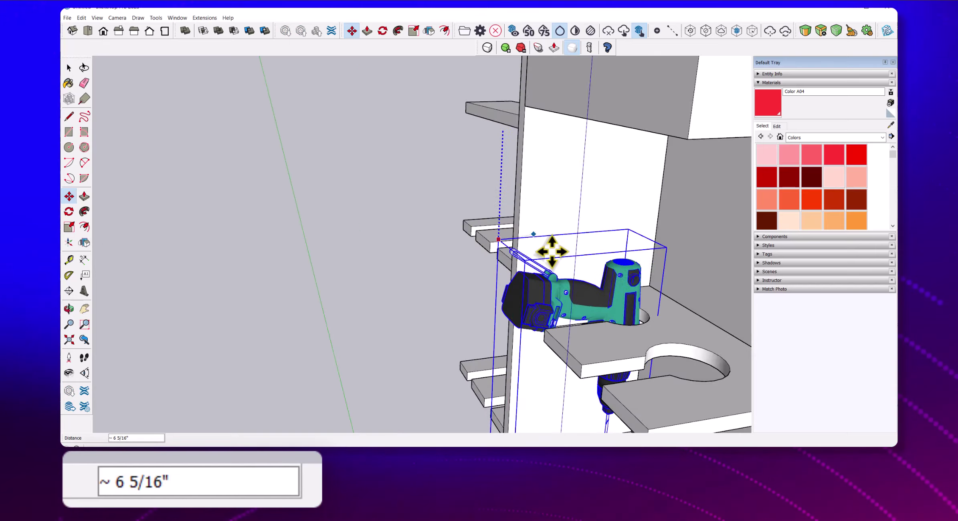
{"action": "mouse_move", "coordinate": [549, 251]}
{"action": "middle_mouse_down"}
{"action": "mouse_move", "coordinate": [555, 216]}
{"action": "mouse_move", "coordinate": [676, 293]}
{"action": "mouse_move", "coordinate": [668, 215]}
{"action": "mouse_move", "coordinate": [584, 175]}
{"action": "mouse_move", "coordinate": [600, 187]}
{"action": "mouse_move", "coordinate": [560, 196]}
{"action": "middle_mouse_up"}
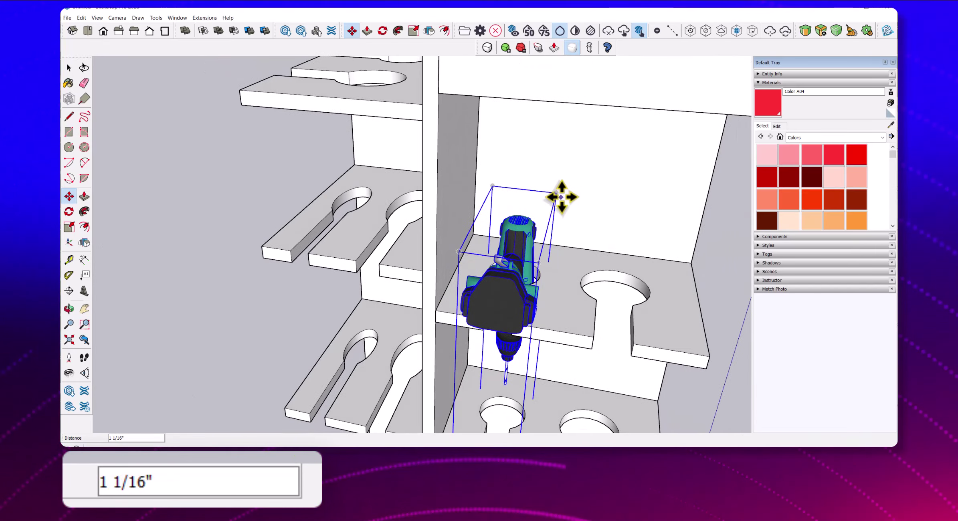
{"action": "key", "text": "ctrl"}
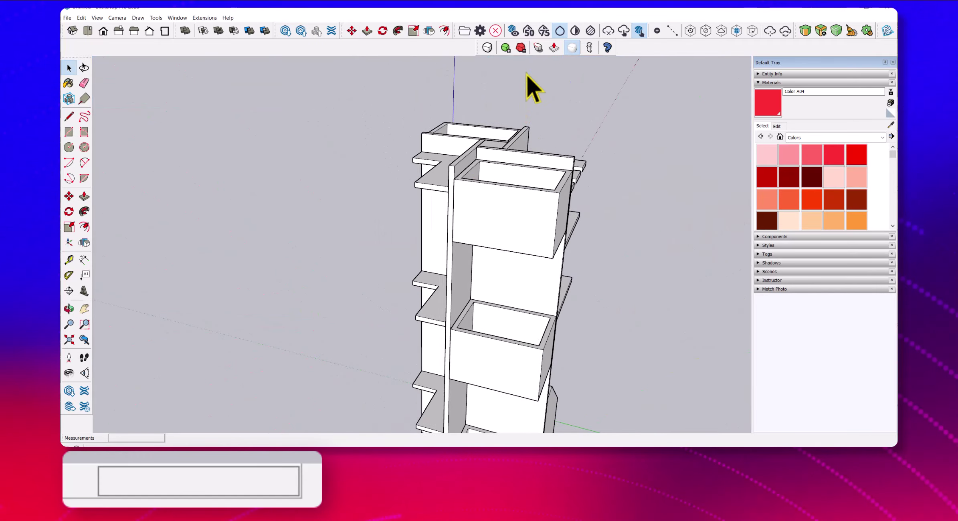
- Search 3D Warehouse for 'clamps' and browse the results
{"action": "left_click", "coordinate": [69, 391]}
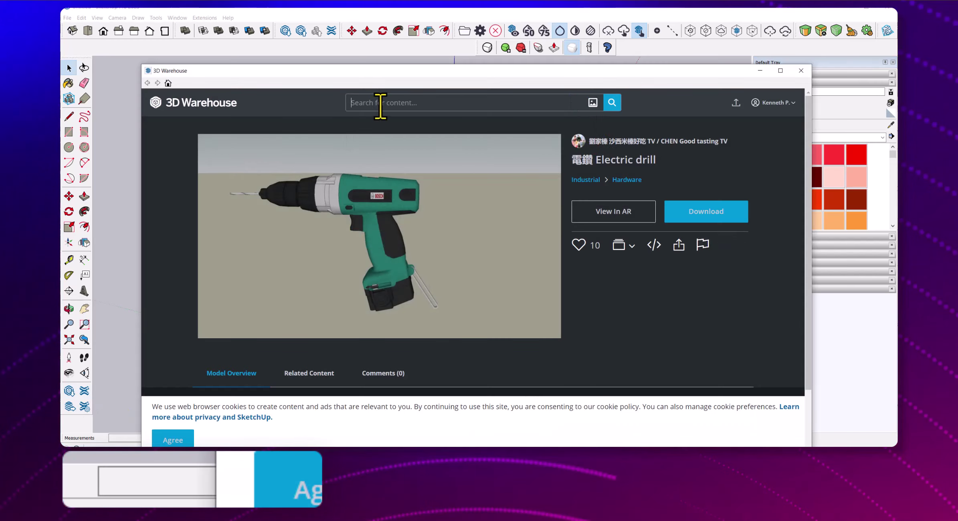
{"action": "left_click", "coordinate": [381, 106]}
{"action": "type", "text": "ps"}
{"action": "key", "text": "Return"}
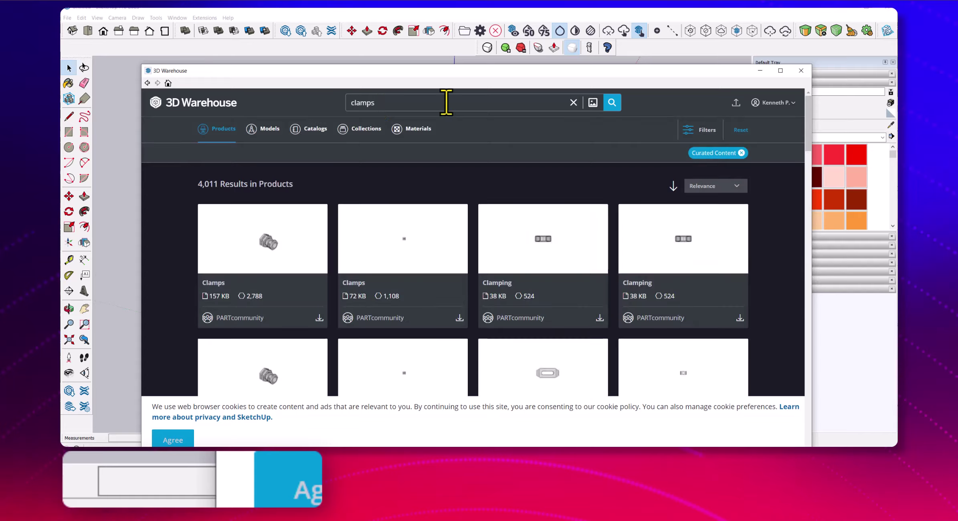
{"action": "scroll", "coordinate": [545, 204], "scroll_direction": "down", "scroll_amount": 3}
{"action": "scroll", "coordinate": [465, 150], "scroll_direction": "up", "scroll_amount": 3}
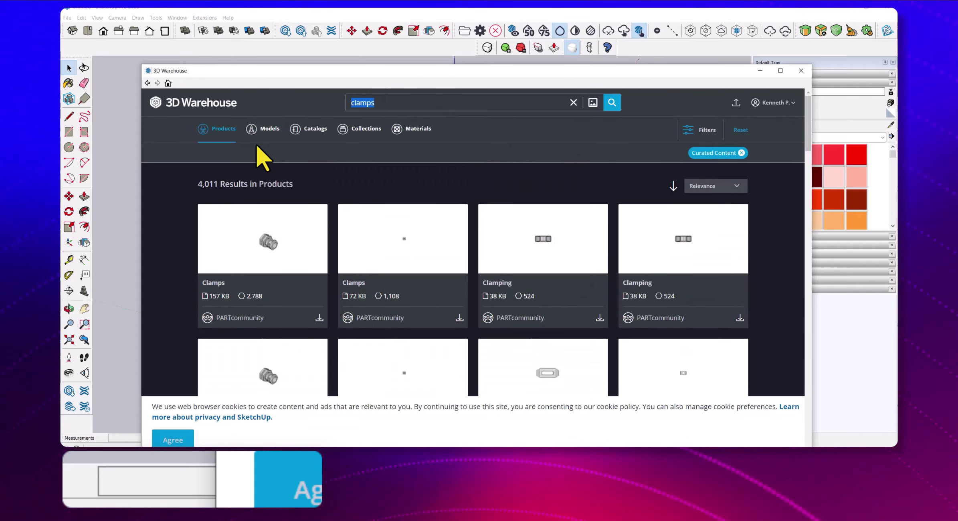
- Search 'wood clamps' and 'vice clamp', scroll the results, then close 3D Warehouse
{"action": "type", "text": "wood clamps"}
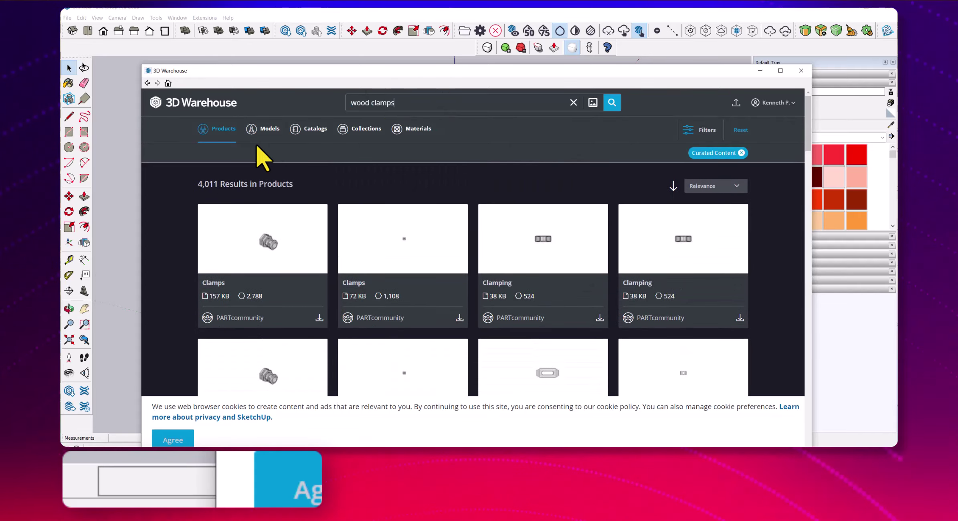
{"action": "key", "text": "Return"}
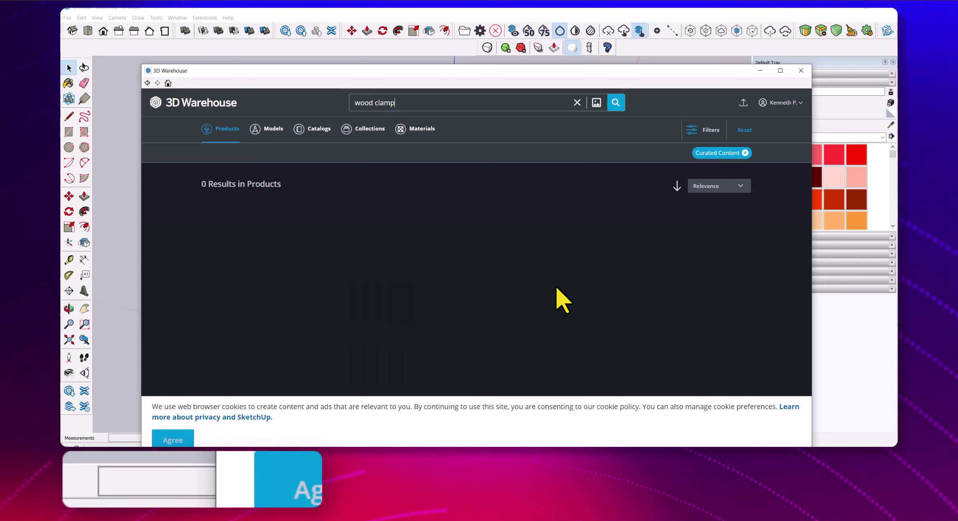
{"action": "double_click", "coordinate": [376, 102]}
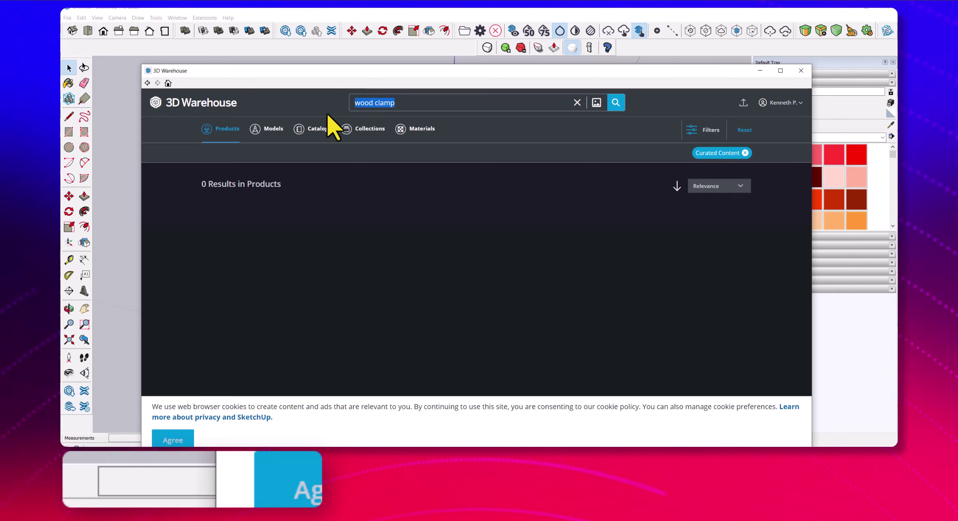
{"action": "type", "text": "vice clamp"}
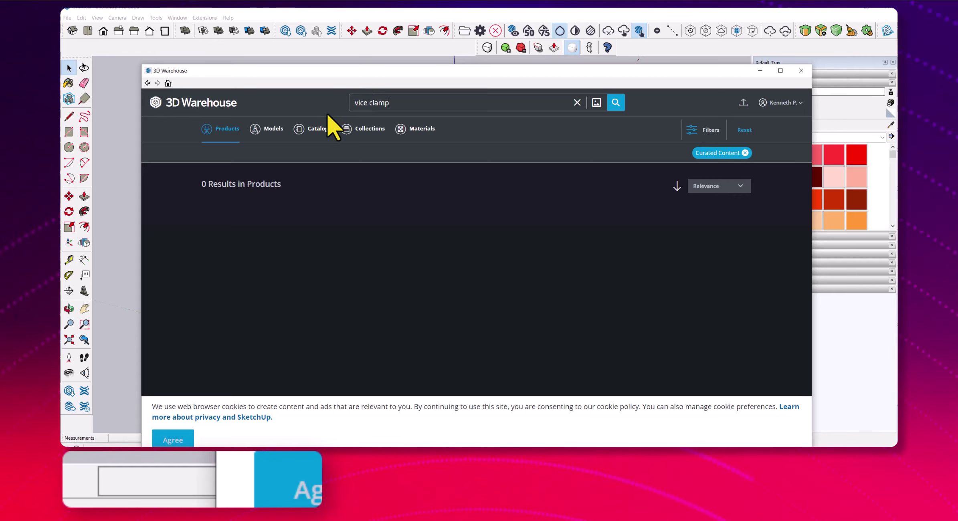
{"action": "key", "text": "Return"}
{"action": "scroll", "coordinate": [392, 208], "scroll_direction": "down", "scroll_amount": 2}
{"action": "scroll", "coordinate": [503, 232], "scroll_direction": "down", "scroll_amount": 5}
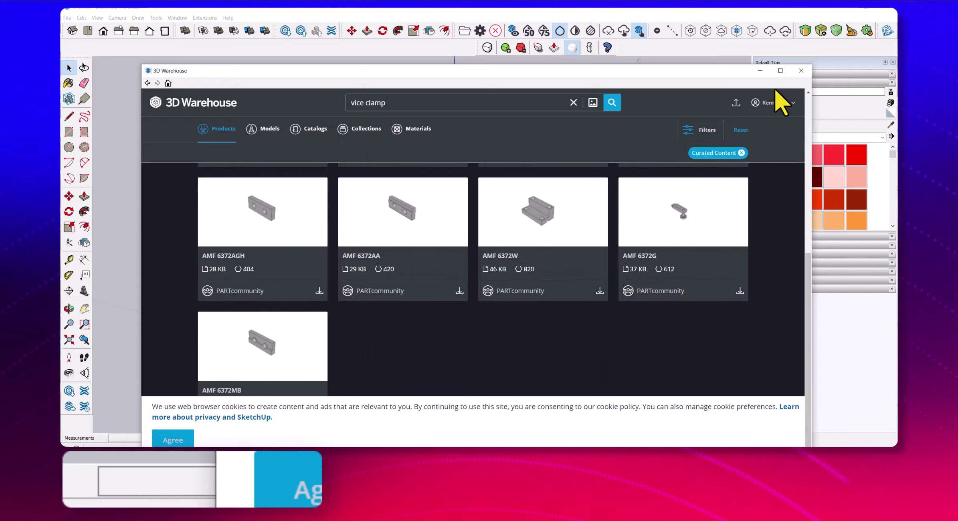
{"action": "left_click", "coordinate": [801, 71]}
{"action": "mouse_move", "coordinate": [268, 200]}
{"action": "middle_mouse_down"}
{"action": "mouse_move", "coordinate": [310, 234]}
{"action": "mouse_move", "coordinate": [390, 127]}
{"action": "middle_mouse_up"}
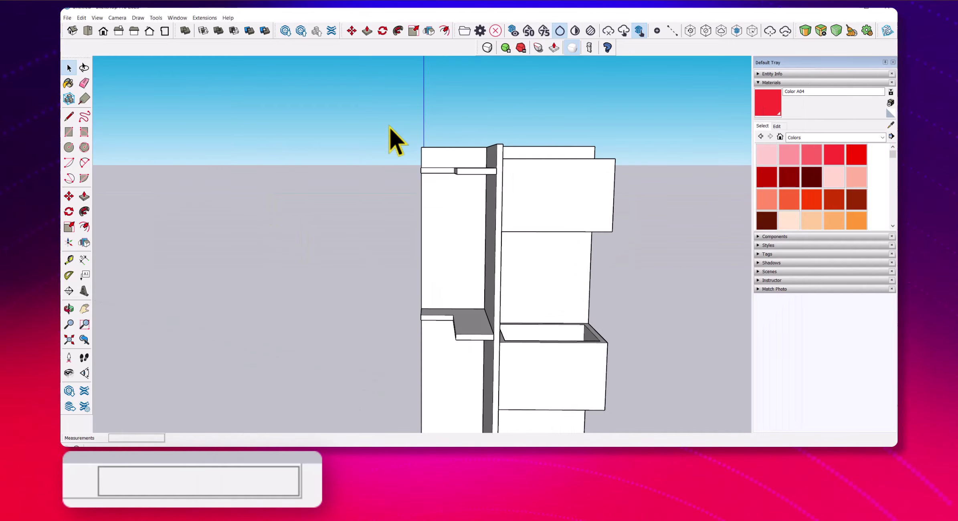
- Draw a tall rectangular panel beside the cart
{"action": "left_click", "coordinate": [69, 131]}
{"action": "left_click", "coordinate": [270, 119]}
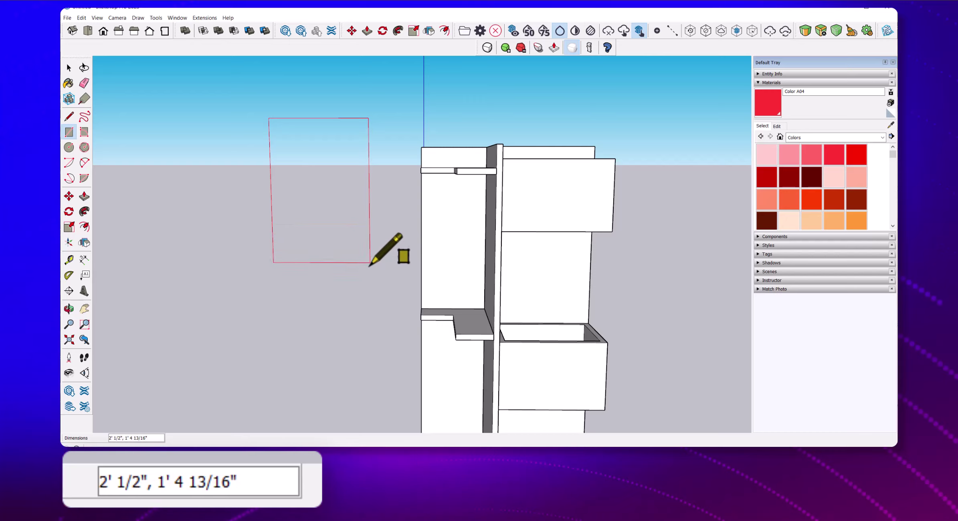
{"action": "left_click", "coordinate": [375, 340]}
{"action": "scroll", "coordinate": [384, 326], "scroll_direction": "up", "scroll_amount": 3}
{"action": "scroll", "coordinate": [397, 225], "scroll_direction": "up", "scroll_amount": 2}
{"action": "scroll", "coordinate": [380, 188], "scroll_direction": "up", "scroll_amount": 2}
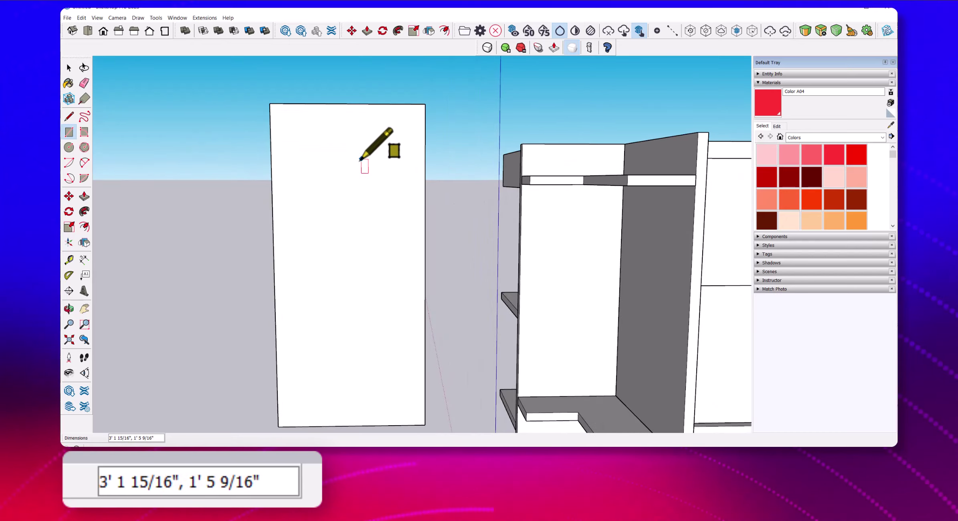
{"action": "scroll", "coordinate": [391, 180], "scroll_direction": "up", "scroll_amount": 2}
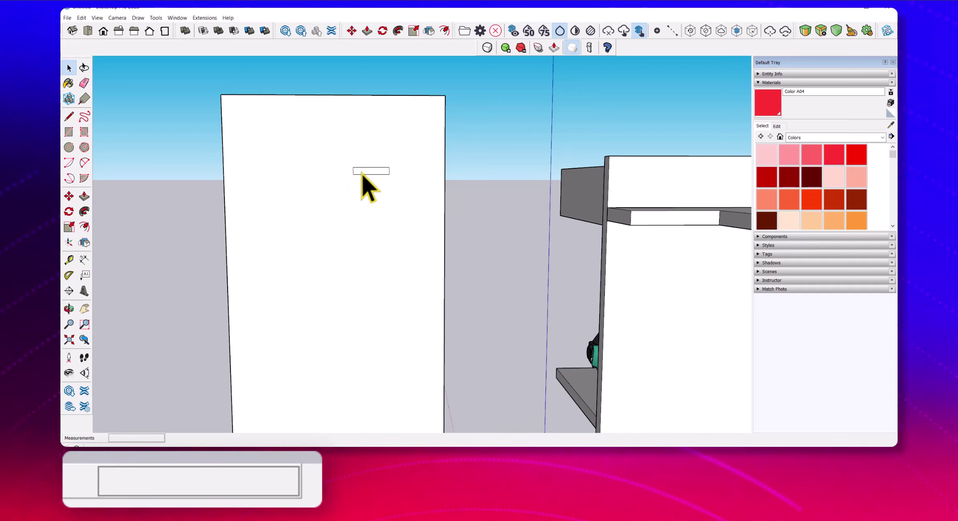
- Copy the small slot rectangle 1 3/4 inches down the panel
{"action": "left_click", "coordinate": [362, 173]}
{"action": "key", "text": "m"}
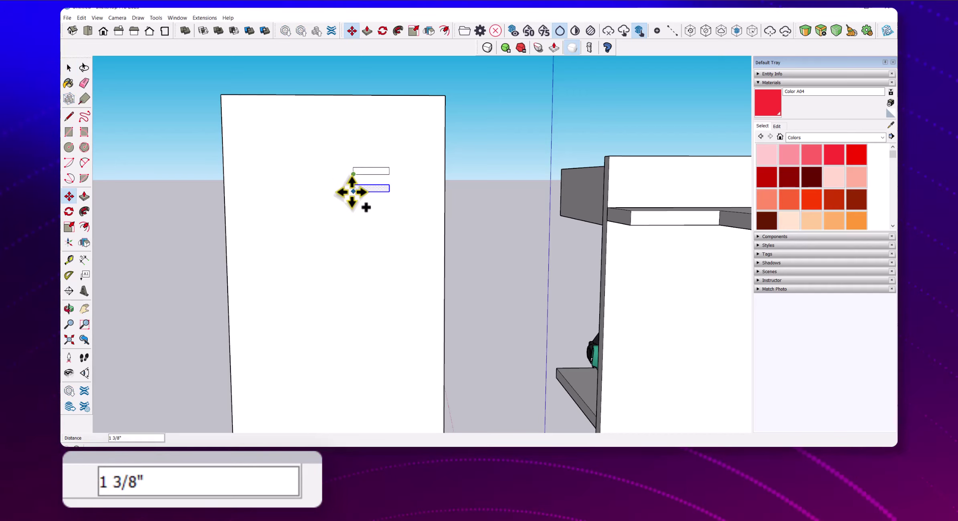
{"action": "type", "text": "1 3/4\""}
{"action": "key", "text": "Return"}
{"action": "key", "text": "space"}
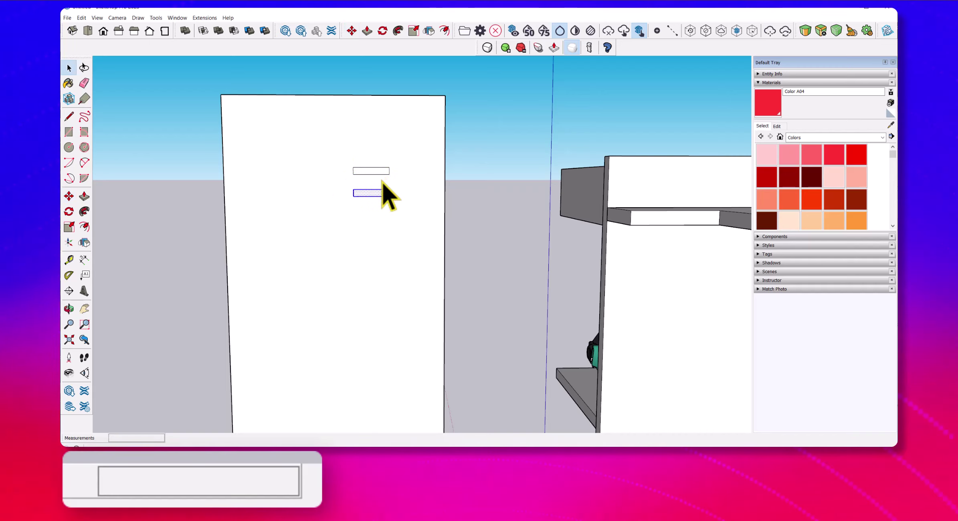
{"action": "key", "text": "l"}
{"action": "scroll", "coordinate": [396, 192], "scroll_direction": "up", "scroll_amount": 2}
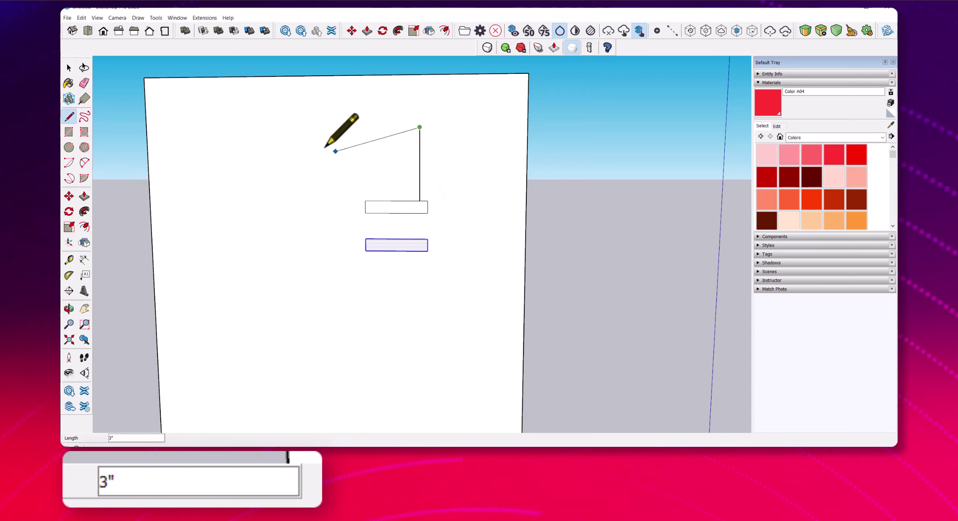
- Trace notched Line-tool outlines around the two slot rectangles
{"action": "left_click", "coordinate": [284, 216]}
{"action": "left_click", "coordinate": [343, 217]}
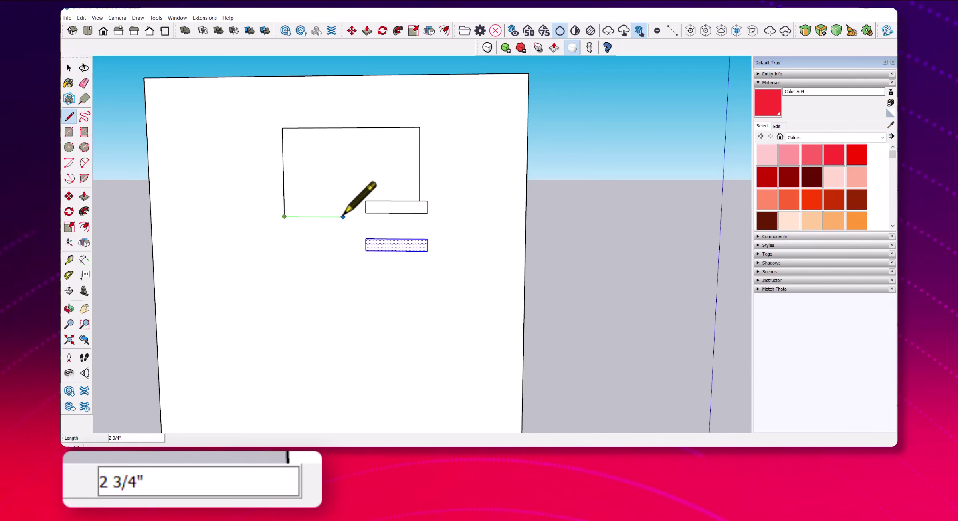
{"action": "left_click", "coordinate": [342, 186]}
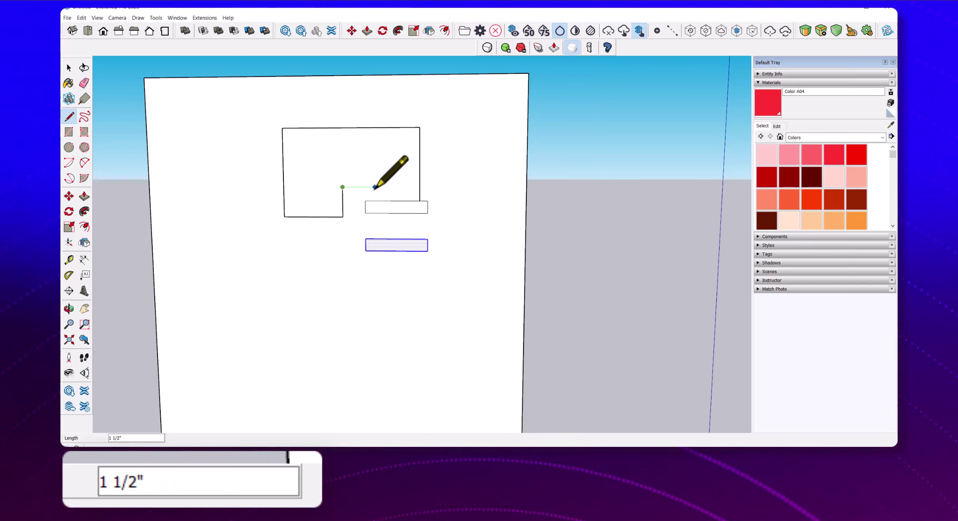
{"action": "middle_click_drag", "start_coordinate": [379, 198], "coordinate": [314, 213]}
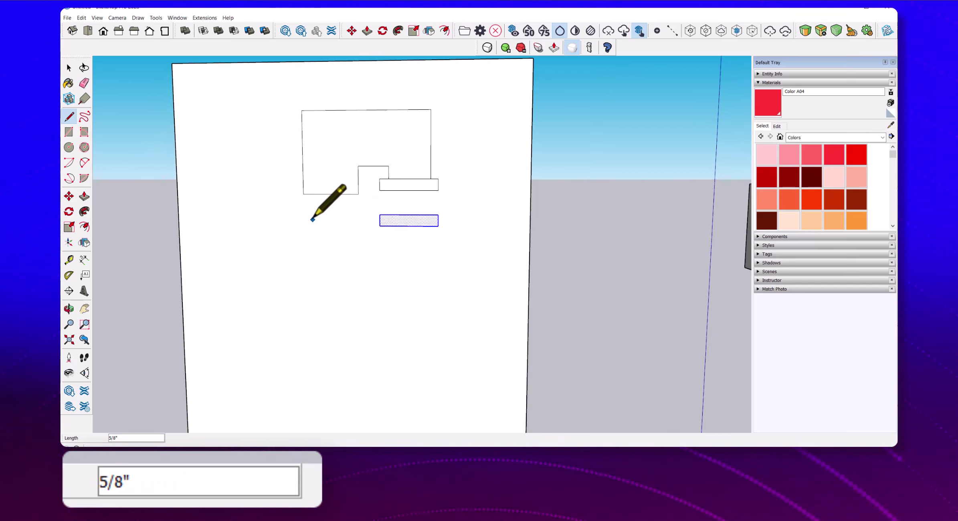
{"action": "left_click", "coordinate": [306, 234]}
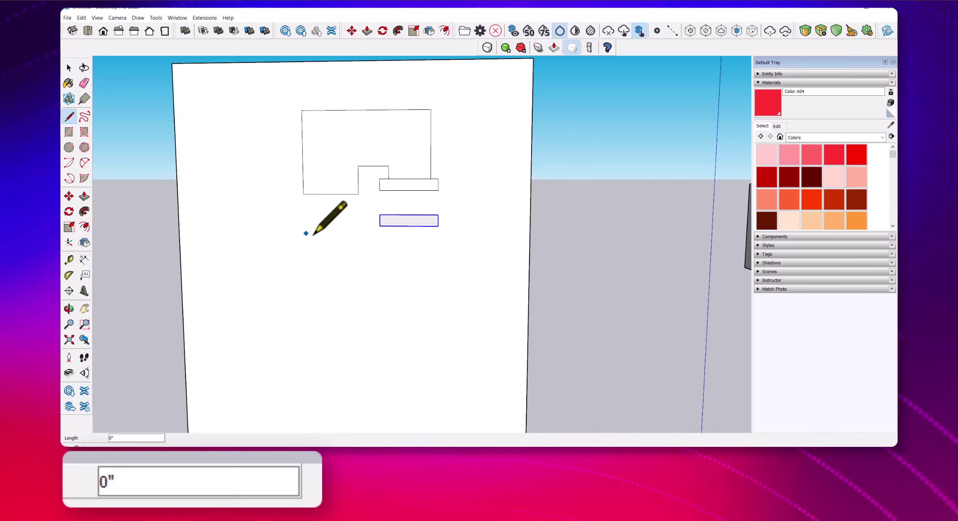
{"action": "left_click", "coordinate": [359, 233]}
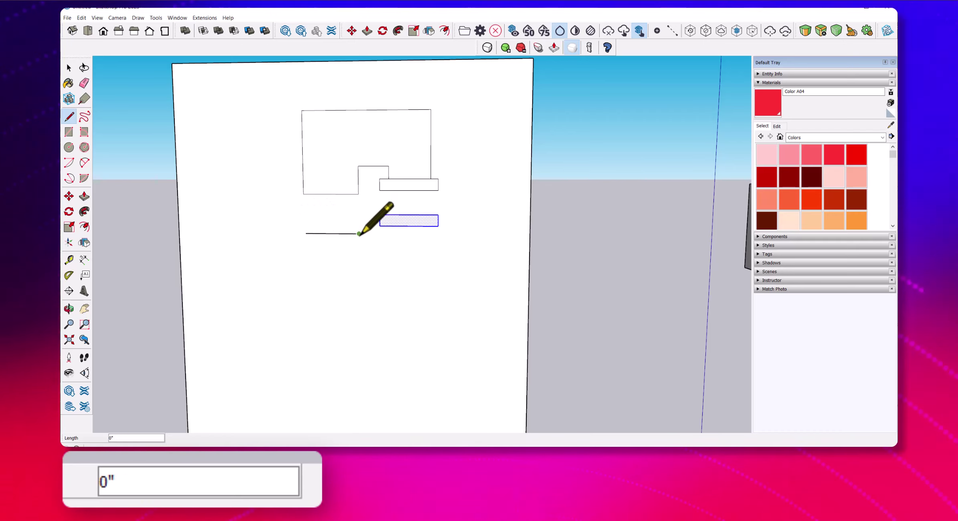
{"action": "left_click", "coordinate": [386, 275]}
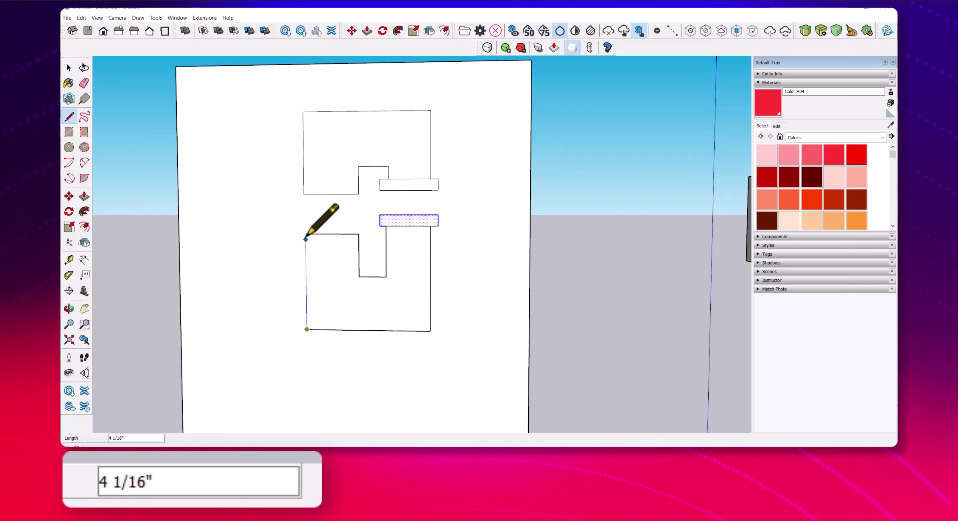
- Draw a wider extension outline reaching left below the lower shape, undoing its sloped edge
{"action": "middle_click_drag", "start_coordinate": [307, 244], "coordinate": [340, 296]}
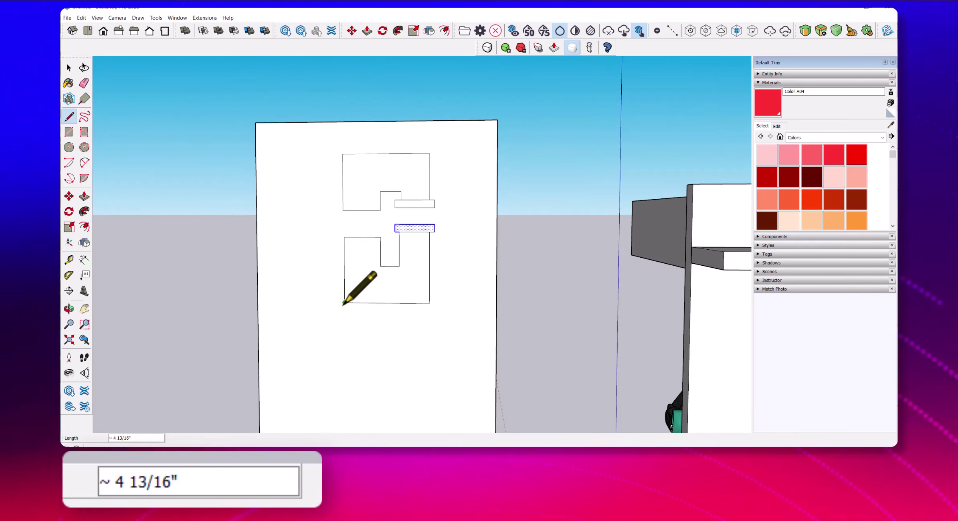
{"action": "left_click", "coordinate": [377, 303]}
{"action": "left_click", "coordinate": [378, 331]}
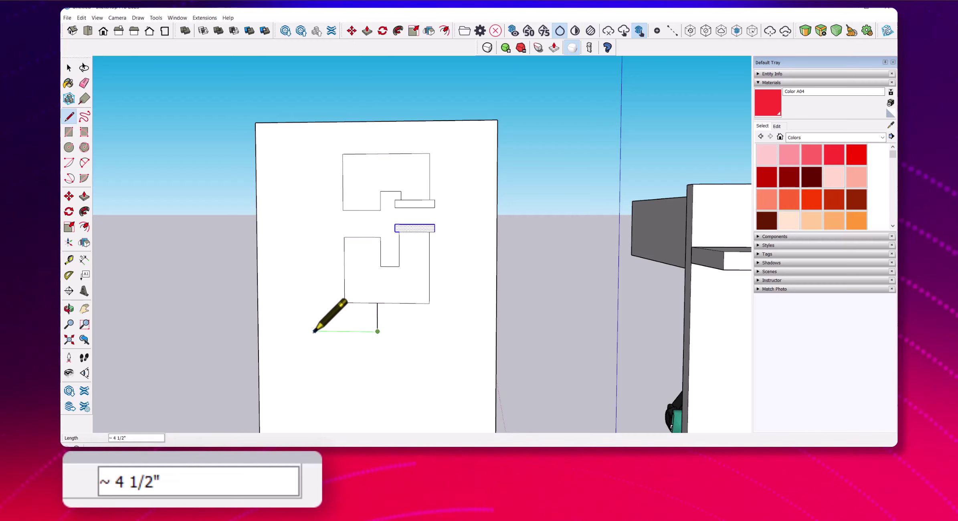
{"action": "left_click", "coordinate": [271, 330]}
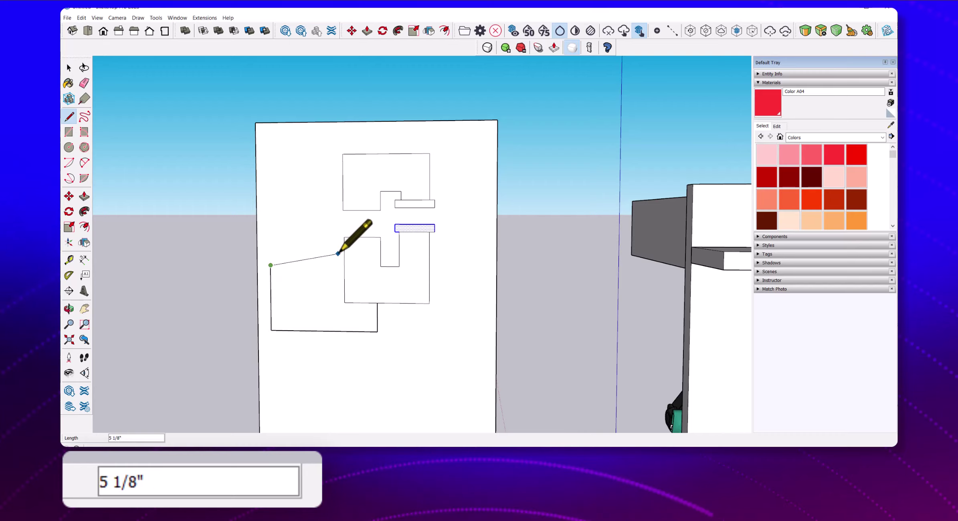
{"action": "left_click", "coordinate": [344, 237]}
{"action": "scroll", "coordinate": [344, 256], "scroll_direction": "up", "scroll_amount": 3}
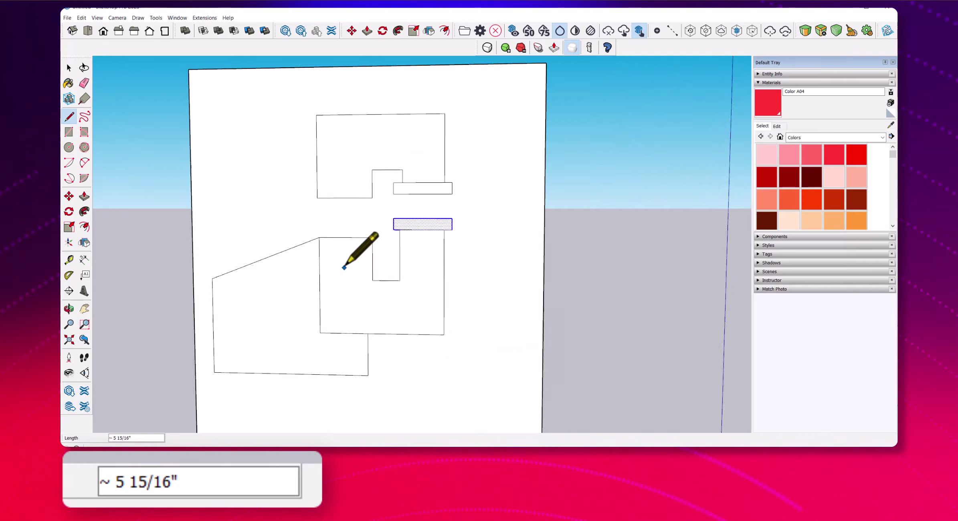
{"action": "scroll", "coordinate": [341, 268], "scroll_direction": "up", "scroll_amount": 1}
{"action": "key", "text": "ctrl+z"}
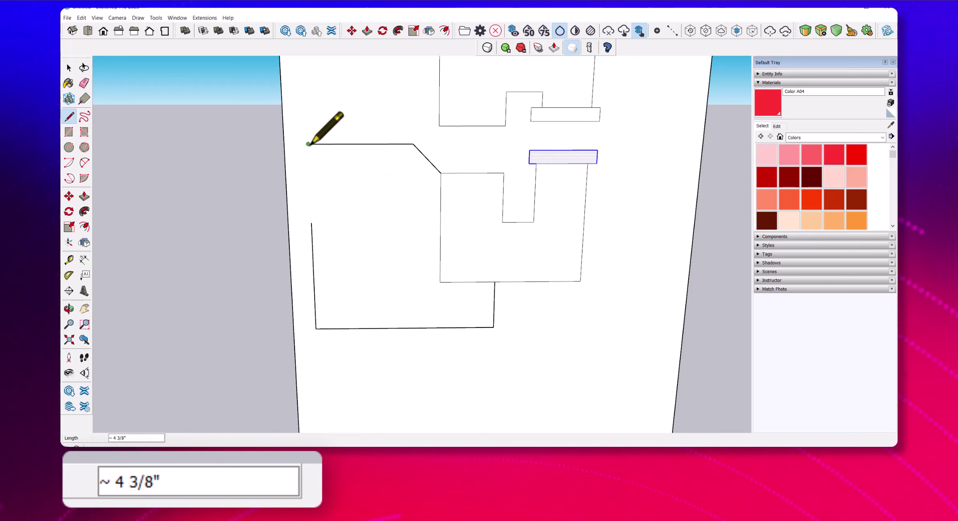
- Close the left extension and draw the prong's arc top, copying it 3/4" down
{"action": "left_click", "coordinate": [312, 221]}
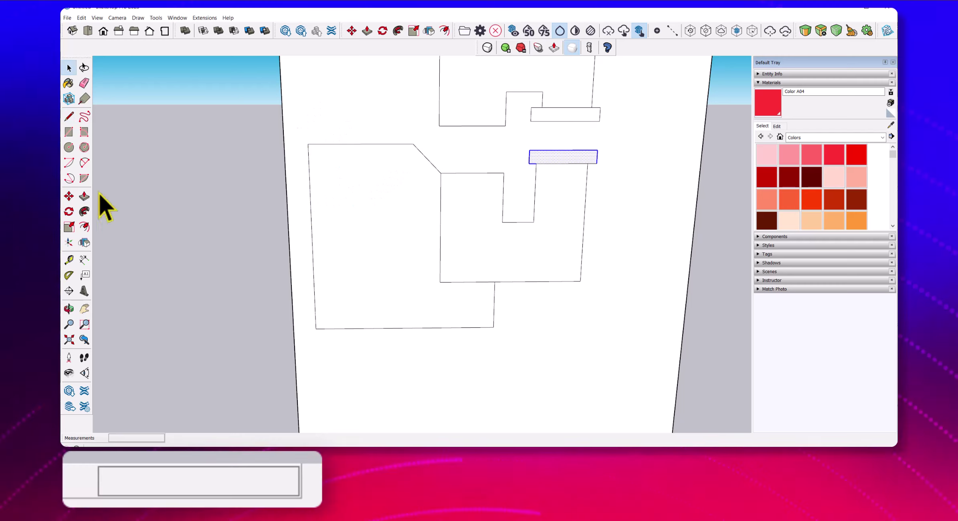
{"action": "left_click", "coordinate": [309, 172]}
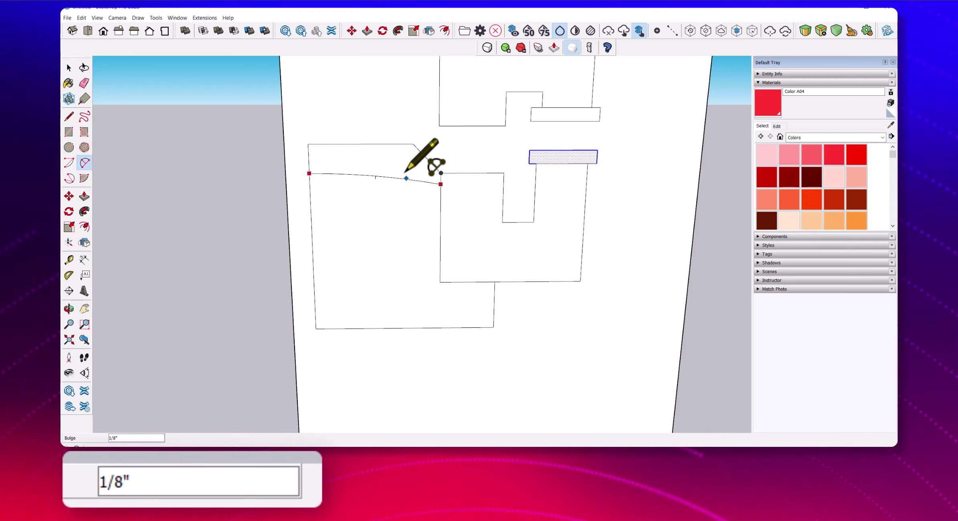
{"action": "left_click", "coordinate": [369, 157]}
{"action": "key", "text": "space"}
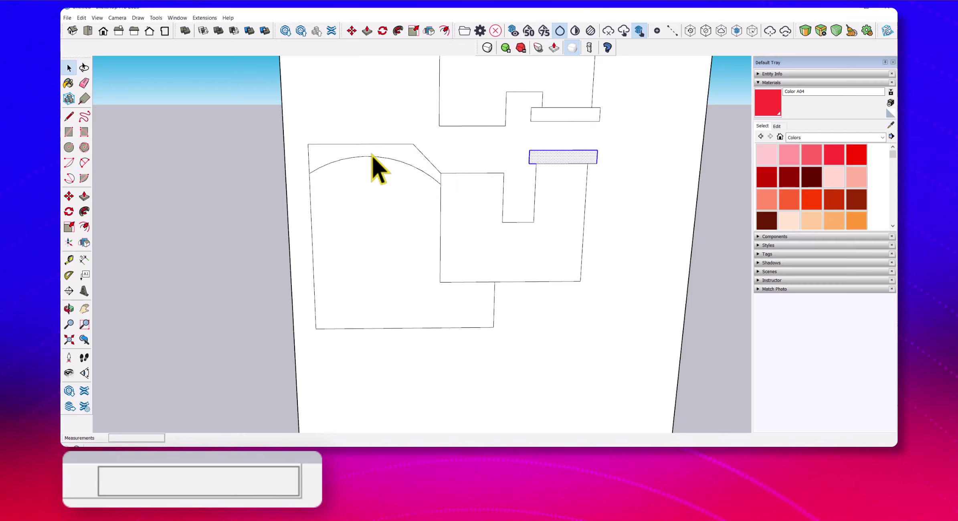
{"action": "key", "text": "m"}
{"action": "left_click", "coordinate": [371, 157]}
{"action": "key", "text": "ctrl"}
{"action": "type", "text": "3/4\""}
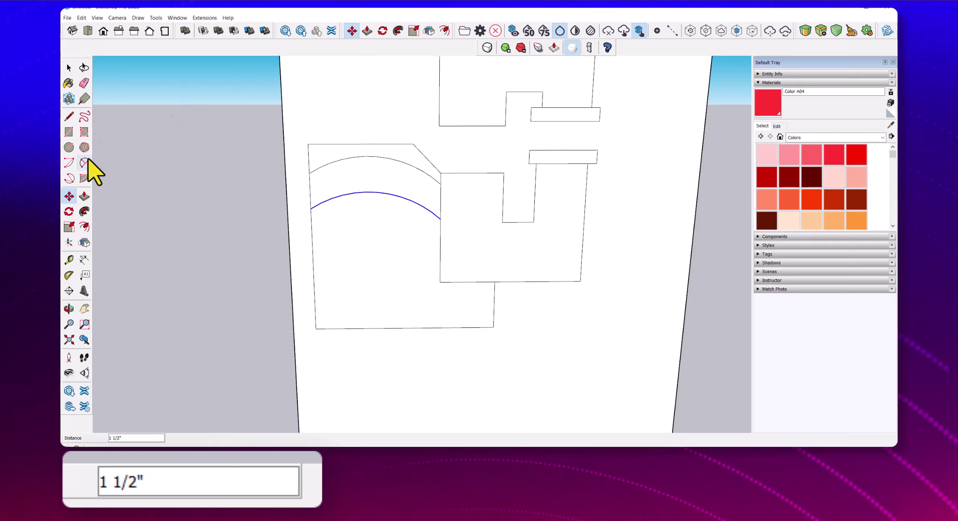
- Close the prong's rounded end with an arc and copy the prong face lower
{"action": "left_click", "coordinate": [342, 195]}
{"action": "key", "text": "space"}
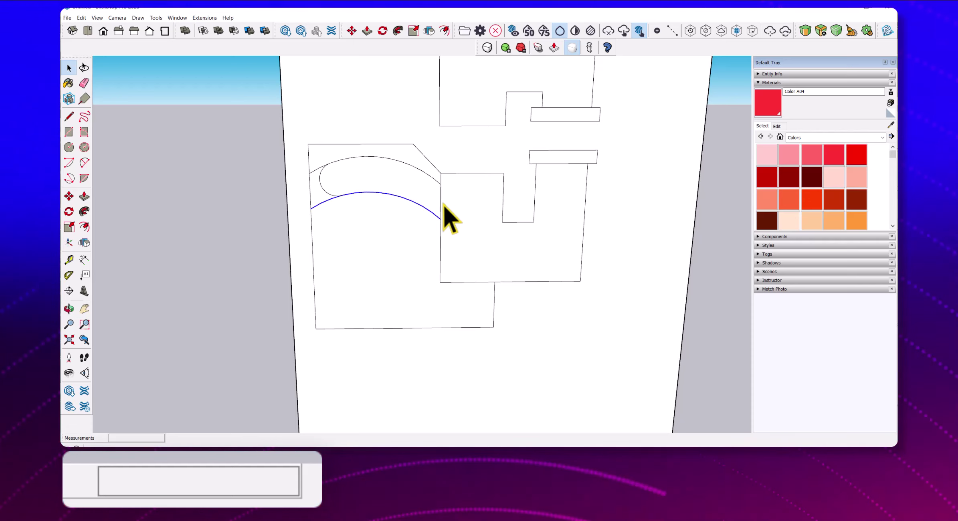
{"action": "key", "text": "m"}
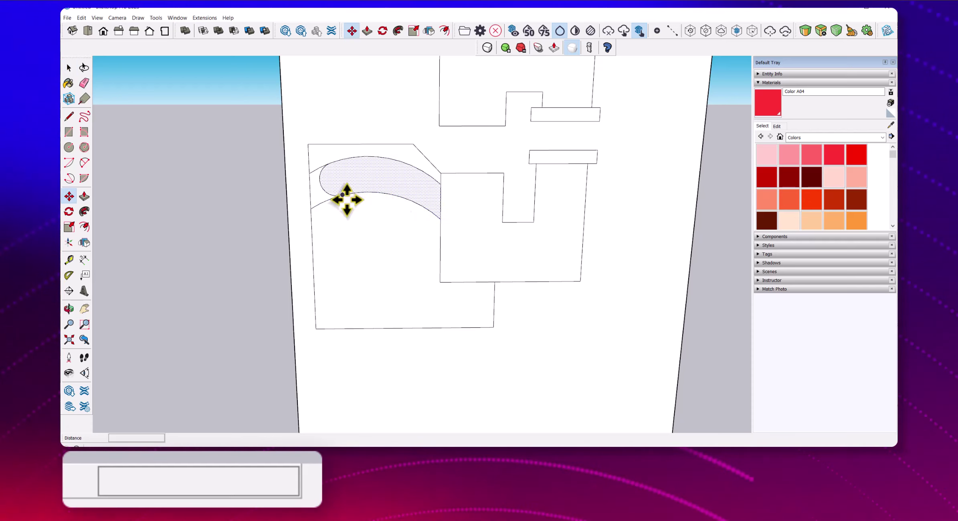
{"action": "left_click", "coordinate": [441, 184]}
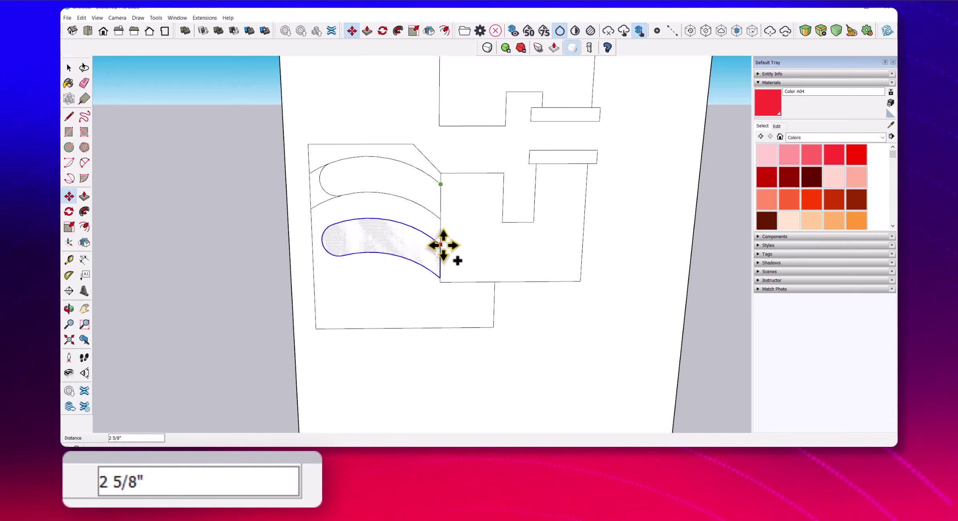
- Erase the leftover edges around the two prongs
{"action": "key", "text": "e"}
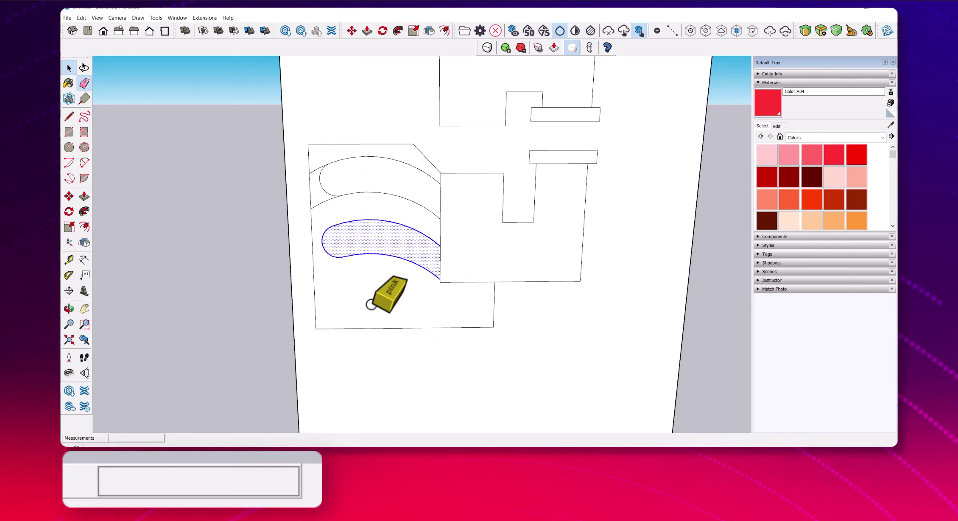
{"action": "left_click_drag", "start_coordinate": [317, 326], "coordinate": [496, 298]}
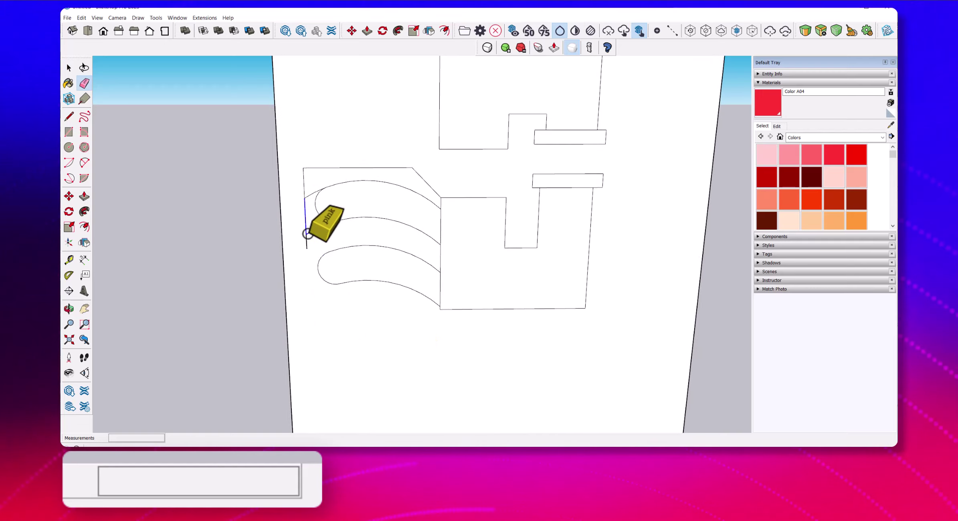
{"action": "mouse_move", "coordinate": [307, 234]}
{"action": "left_mouse_down"}
{"action": "mouse_move", "coordinate": [316, 196]}
{"action": "mouse_move", "coordinate": [420, 175]}
{"action": "left_mouse_up"}
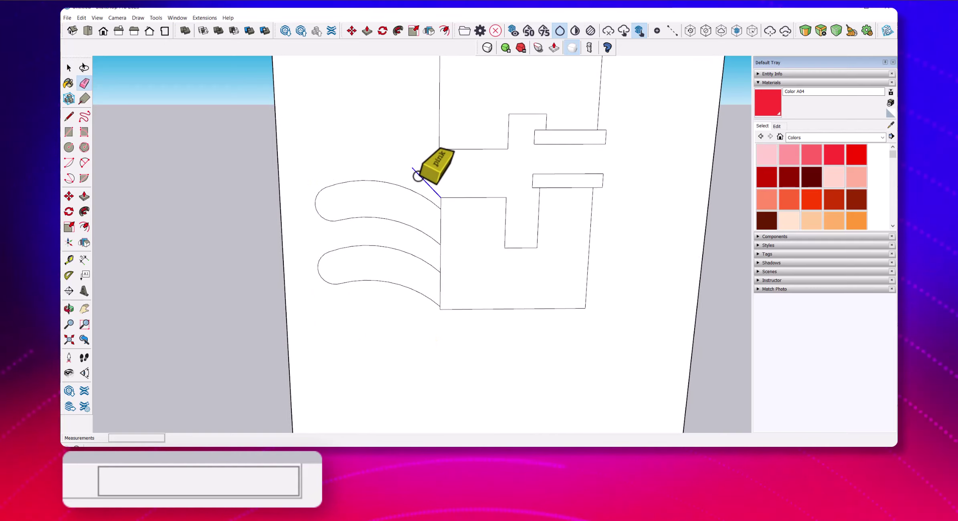
{"action": "scroll", "coordinate": [461, 214], "scroll_direction": "down", "scroll_amount": 5}
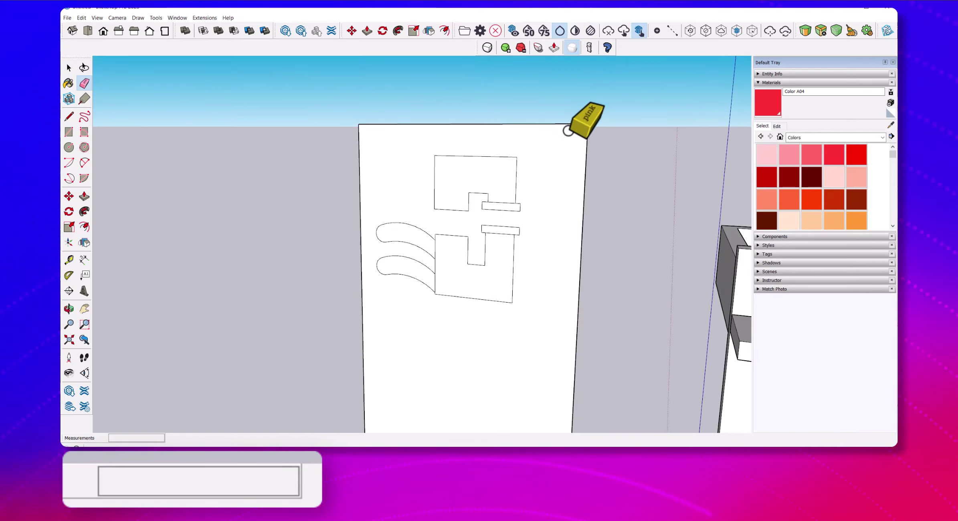
{"action": "scroll", "coordinate": [487, 208], "scroll_direction": "up", "scroll_amount": 5}
- Draw a narrow vertical stem rectangle running down from the bracket's bottom corner
{"action": "key", "text": "l"}
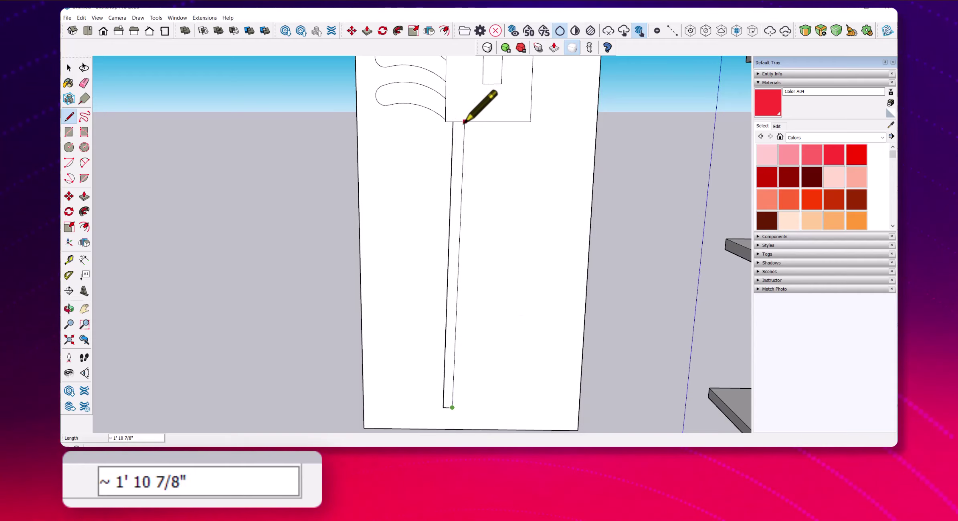
{"action": "mouse_move", "coordinate": [474, 111]}
{"action": "middle_mouse_down"}
{"action": "mouse_move", "coordinate": [524, 353]}
{"action": "mouse_move", "coordinate": [479, 357]}
{"action": "mouse_move", "coordinate": [497, 343]}
{"action": "middle_mouse_up"}
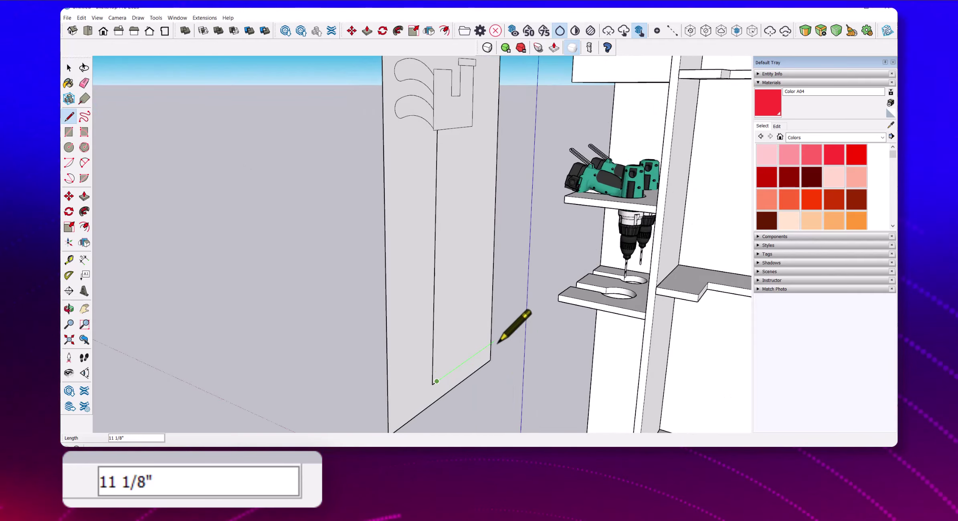
{"action": "key", "text": "Escape"}
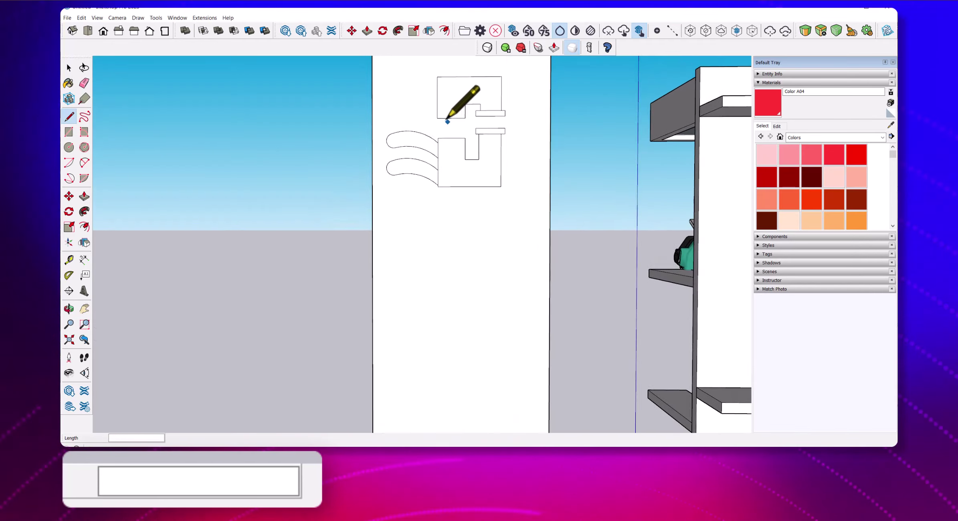
{"action": "left_click", "coordinate": [445, 118]}
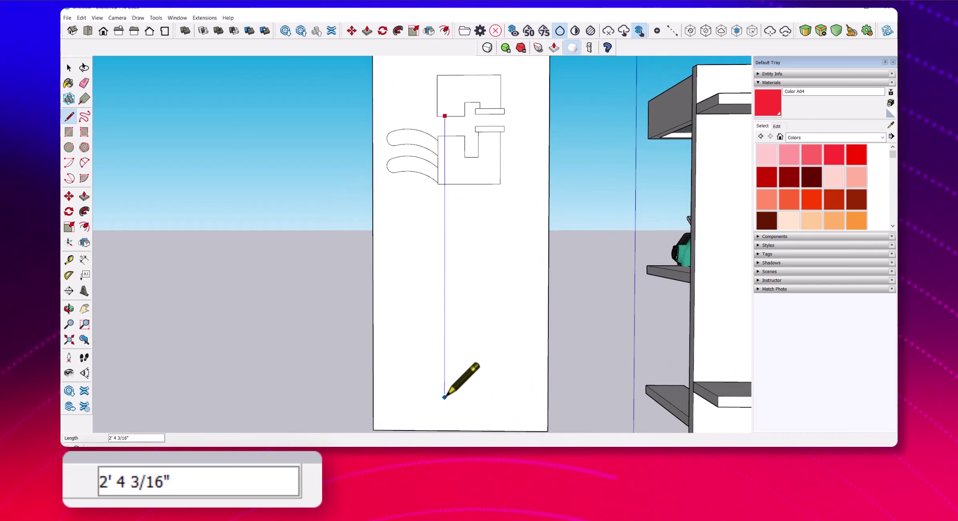
{"action": "left_click", "coordinate": [445, 414]}
{"action": "left_click", "coordinate": [457, 414]}
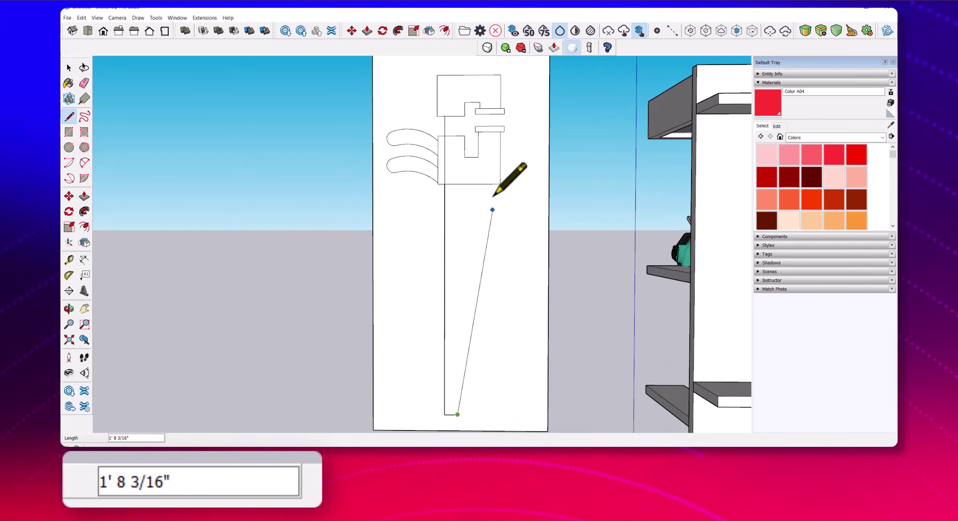
{"action": "left_click", "coordinate": [458, 114]}
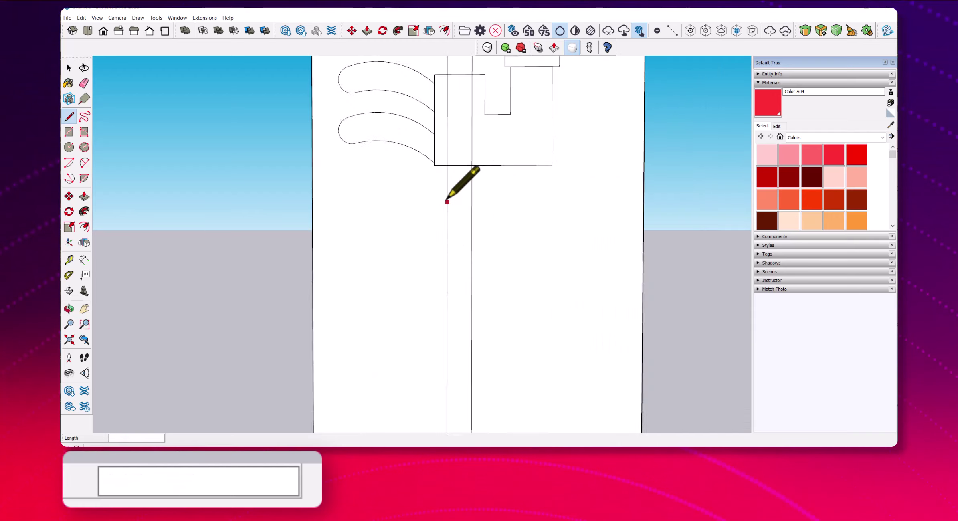
{"action": "scroll", "coordinate": [449, 192], "scroll_direction": "up", "scroll_amount": 2}
- Start erasing the white panel's outer edges, beginning with its top edge
{"action": "key", "text": "e"}
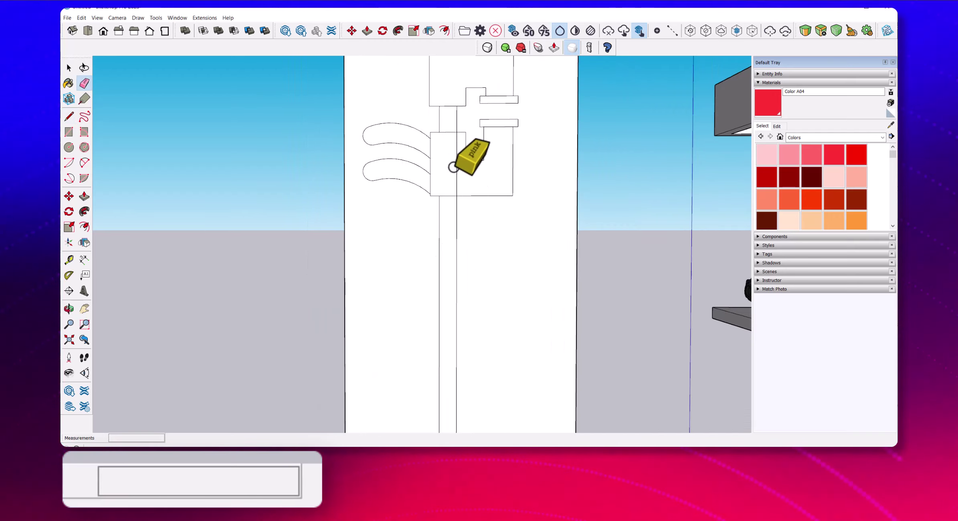
{"action": "key", "text": "space"}
{"action": "scroll", "coordinate": [499, 243], "scroll_direction": "down", "scroll_amount": 5}
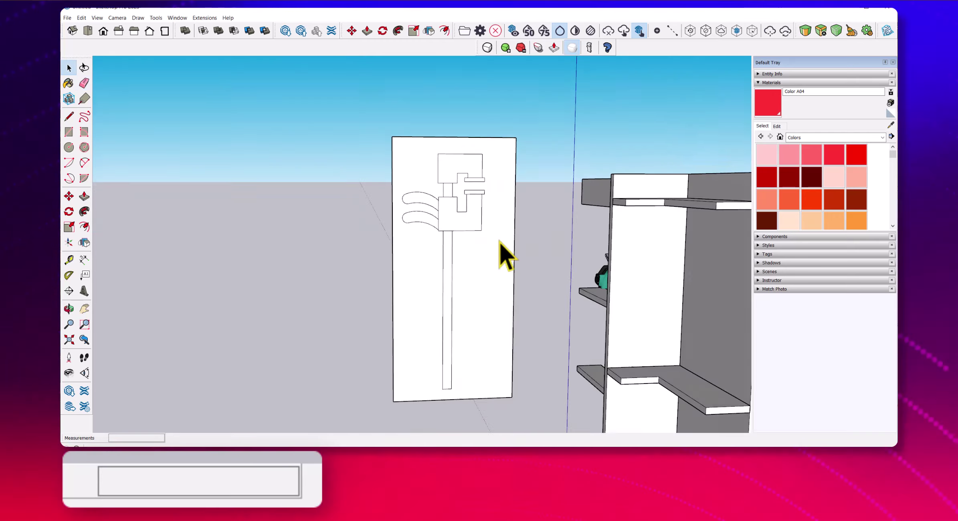
{"action": "key", "text": "e"}
{"action": "left_click", "coordinate": [508, 137]}
- Erase the panel's remaining right and bottom edges and push the slab 1/2" thick
{"action": "left_click_drag", "start_coordinate": [512, 247], "coordinate": [510, 376]}
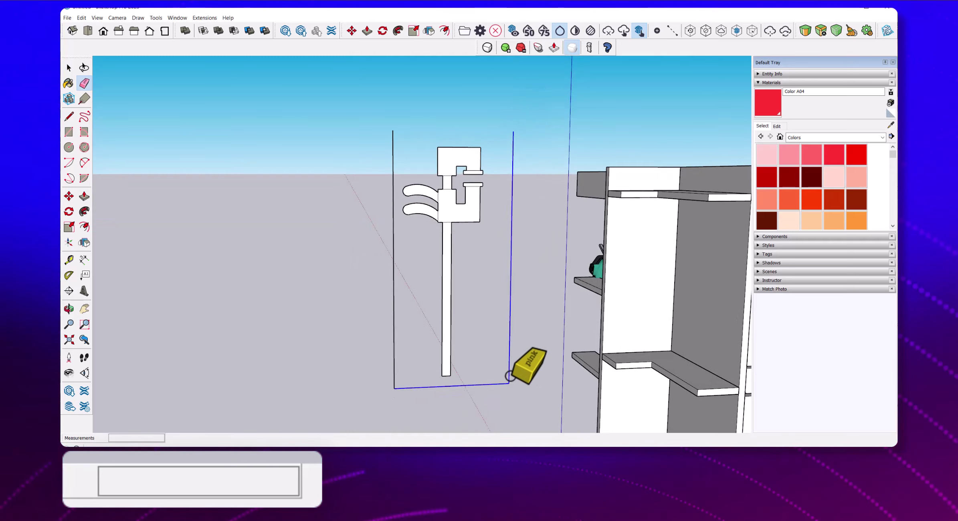
{"action": "scroll", "coordinate": [401, 345], "scroll_direction": "up", "scroll_amount": 3}
{"action": "mouse_move", "coordinate": [438, 325]}
{"action": "middle_mouse_down"}
{"action": "mouse_move", "coordinate": [474, 236]}
{"action": "mouse_move", "coordinate": [413, 261]}
{"action": "middle_mouse_up"}
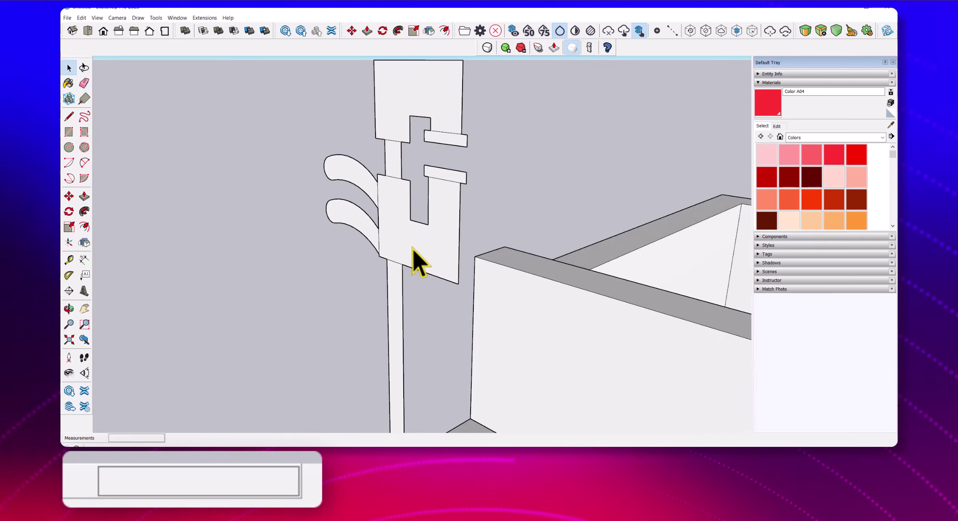
{"action": "type", "text": "p1/2"}
{"action": "key", "text": "Return"}
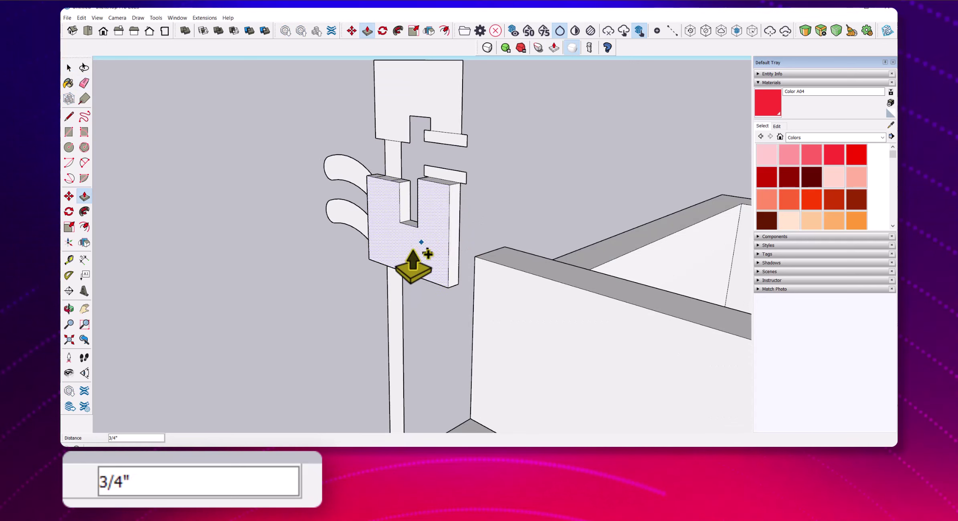
- Thicken the front slab by 3/16" and the back panel by 1/8"
{"action": "middle_click_drag", "start_coordinate": [442, 236], "coordinate": [406, 268]}
{"action": "scroll", "coordinate": [470, 239], "scroll_direction": "up", "scroll_amount": 3}
{"action": "middle_click_drag", "start_coordinate": [471, 239], "coordinate": [479, 214]}
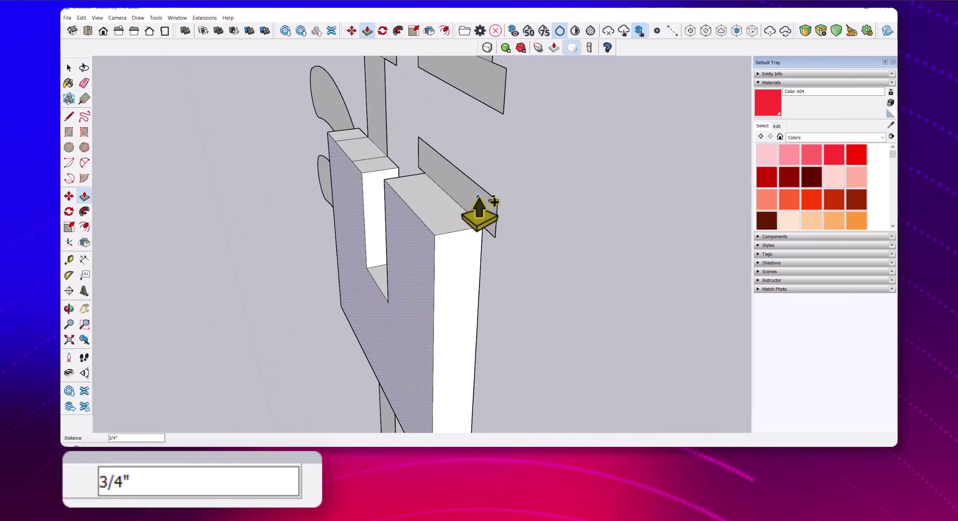
{"action": "type", "text": "3/16"}
{"action": "key", "text": "Return"}
{"action": "left_click", "coordinate": [489, 200]}
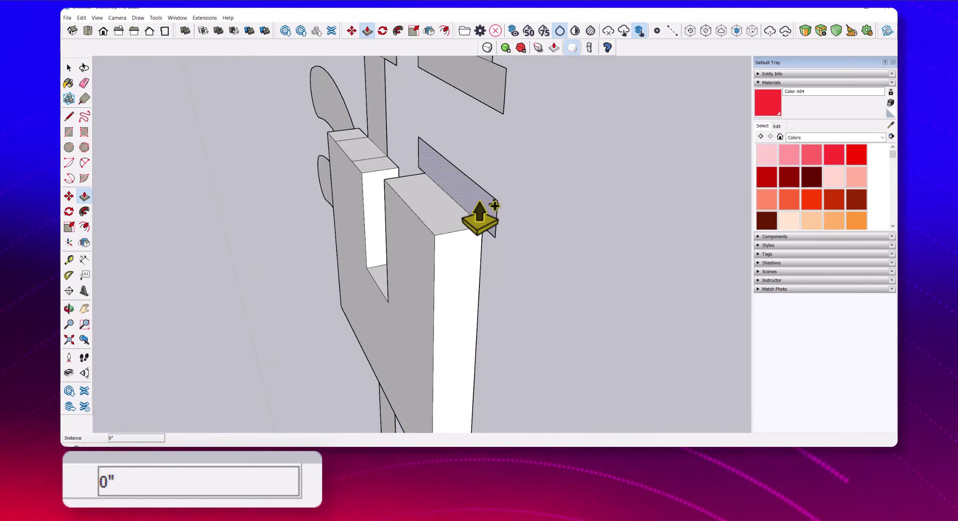
{"action": "type", "text": "1/8"}
{"action": "key", "text": "Return"}
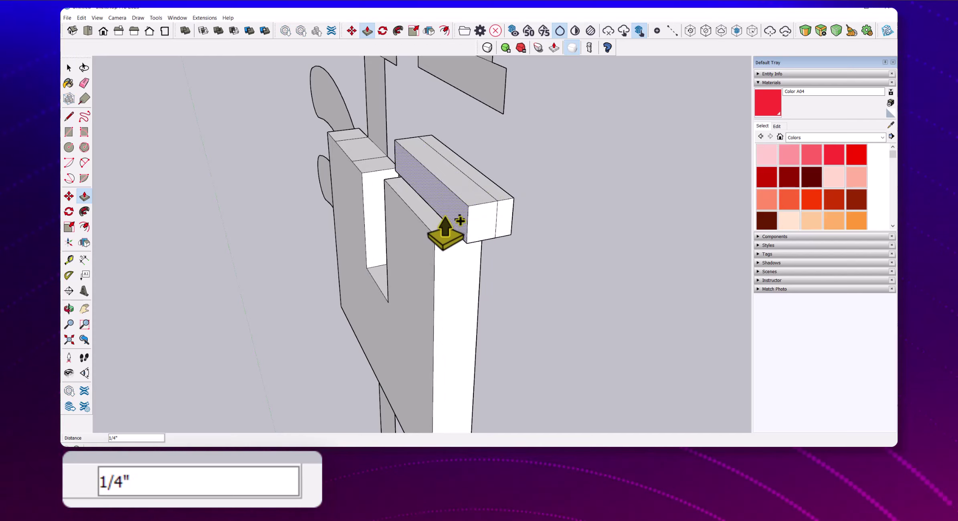
- From the far side, extrude the upper beam face and thicken the back panel
{"action": "mouse_move", "coordinate": [396, 253]}
{"action": "middle_mouse_down"}
{"action": "mouse_move", "coordinate": [274, 156]}
{"action": "mouse_move", "coordinate": [381, 164]}
{"action": "mouse_move", "coordinate": [370, 268]}
{"action": "mouse_move", "coordinate": [413, 305]}
{"action": "middle_mouse_up"}
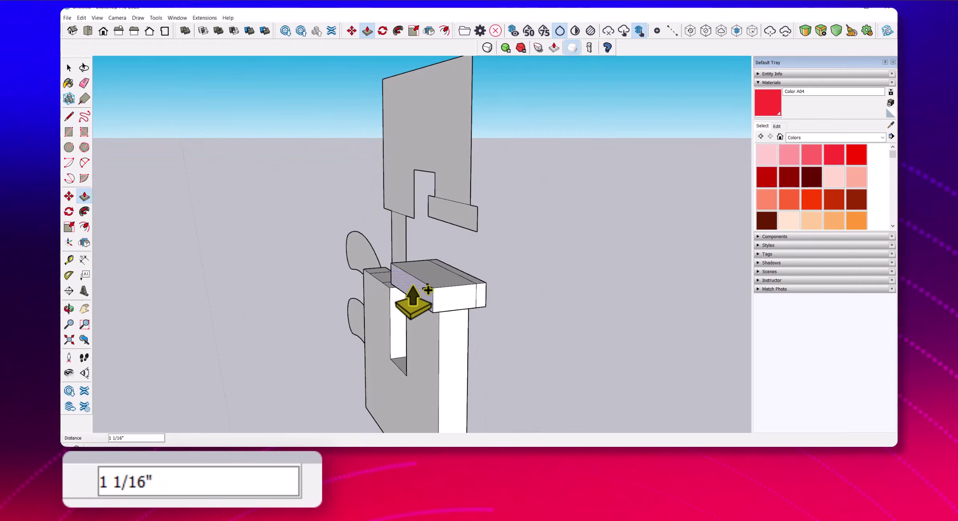
{"action": "middle_click_drag", "start_coordinate": [501, 245], "coordinate": [453, 256]}
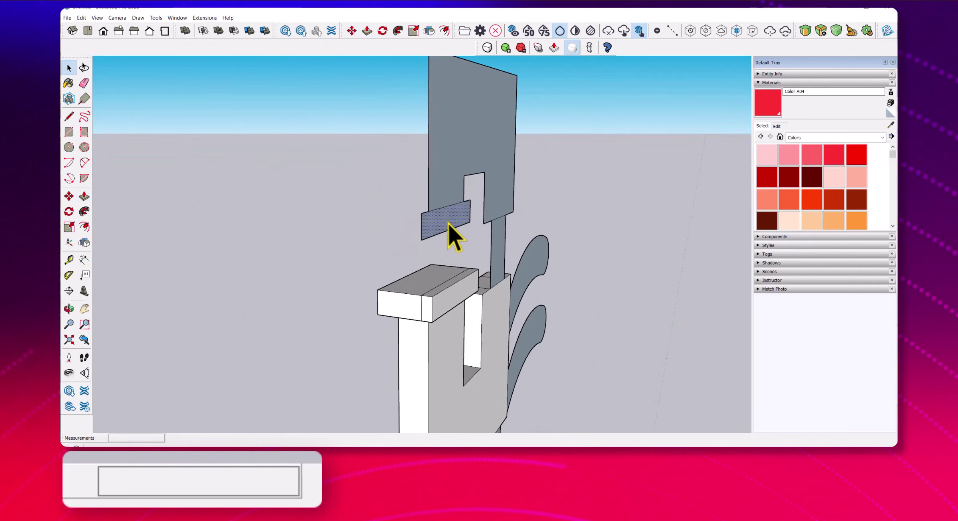
{"action": "key", "text": "p"}
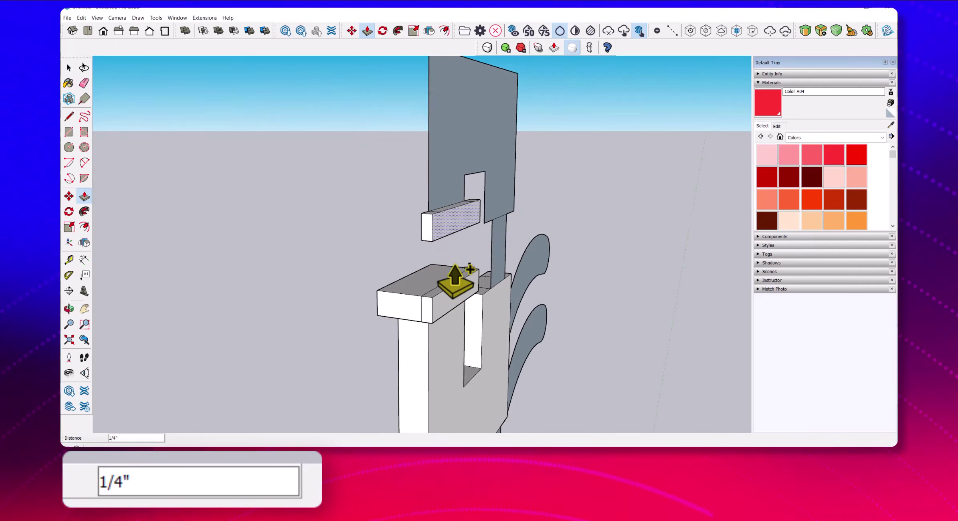
{"action": "middle_click_drag", "start_coordinate": [455, 277], "coordinate": [486, 220]}
{"action": "left_click", "coordinate": [498, 230]}
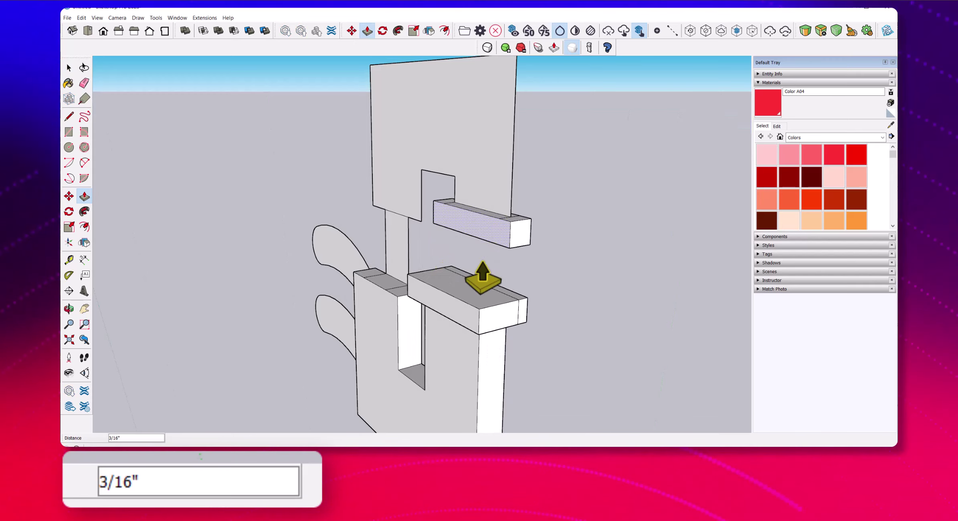
{"action": "left_click", "coordinate": [496, 187]}
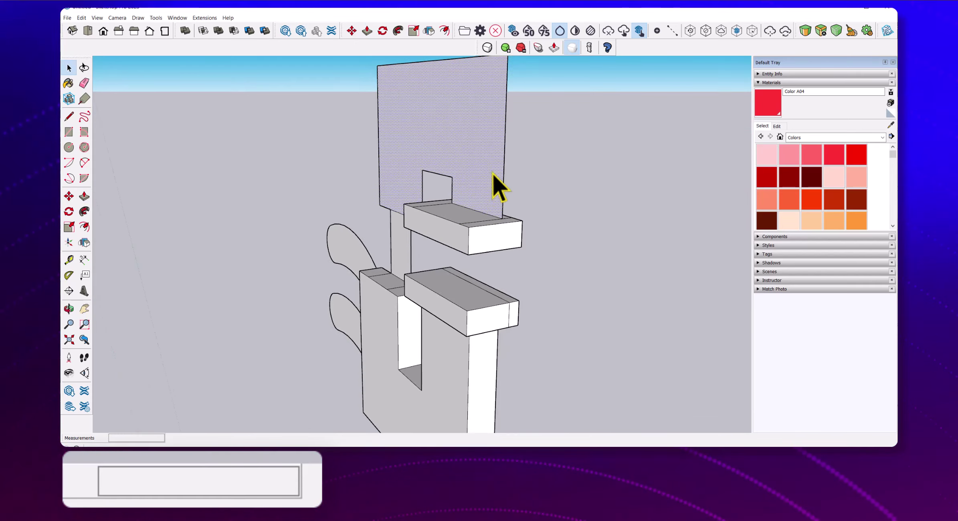
{"action": "left_click", "coordinate": [492, 176]}
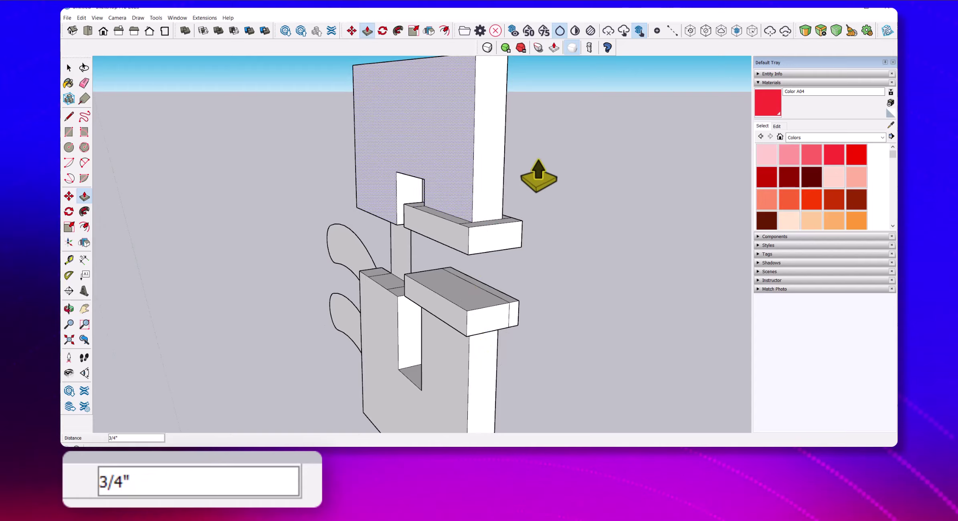
- Offset the bracket's middle underside face to create an inner rectangle
{"action": "scroll", "coordinate": [421, 259], "scroll_direction": "up", "scroll_amount": 2}
{"action": "scroll", "coordinate": [421, 258], "scroll_direction": "up", "scroll_amount": 2}
{"action": "scroll", "coordinate": [421, 258], "scroll_direction": "up", "scroll_amount": 2}
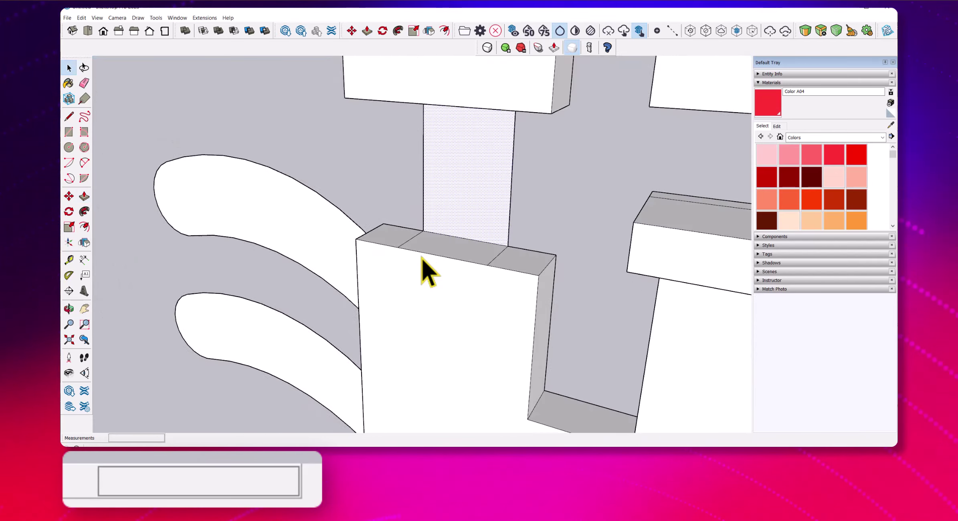
{"action": "scroll", "coordinate": [447, 218], "scroll_direction": "up", "scroll_amount": 2}
{"action": "scroll", "coordinate": [447, 217], "scroll_direction": "down", "scroll_amount": 2}
{"action": "scroll", "coordinate": [447, 218], "scroll_direction": "down", "scroll_amount": 2}
{"action": "scroll", "coordinate": [447, 218], "scroll_direction": "down", "scroll_amount": 2}
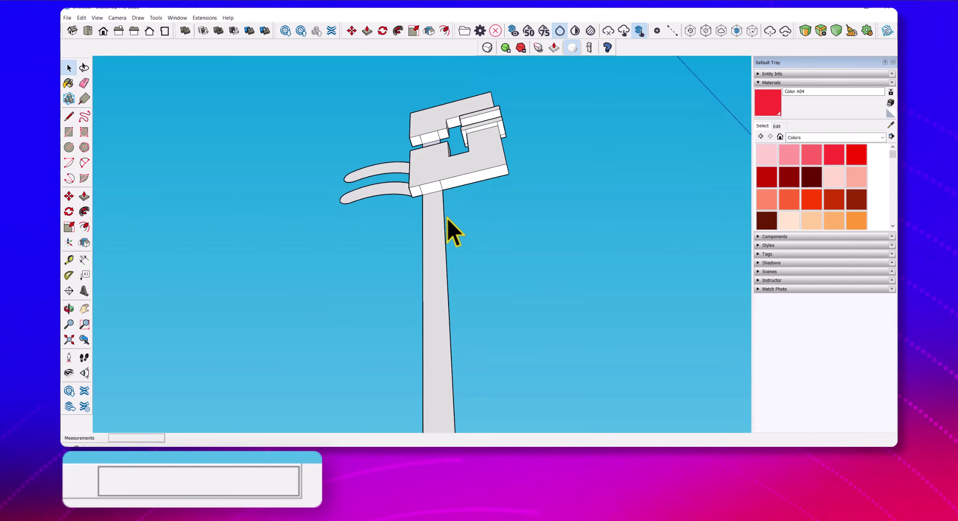
{"action": "scroll", "coordinate": [440, 227], "scroll_direction": "up", "scroll_amount": 3}
{"action": "mouse_move", "coordinate": [439, 226]}
{"action": "middle_mouse_down"}
{"action": "mouse_move", "coordinate": [435, 209]}
{"action": "mouse_move", "coordinate": [474, 191]}
{"action": "mouse_move", "coordinate": [481, 238]}
{"action": "mouse_move", "coordinate": [481, 186]}
{"action": "middle_mouse_up"}
{"action": "scroll", "coordinate": [418, 229], "scroll_direction": "down", "scroll_amount": 3}
{"action": "mouse_move", "coordinate": [468, 250]}
{"action": "middle_mouse_down"}
{"action": "mouse_move", "coordinate": [438, 271]}
{"action": "mouse_move", "coordinate": [452, 299]}
{"action": "mouse_move", "coordinate": [424, 350]}
{"action": "middle_mouse_up"}
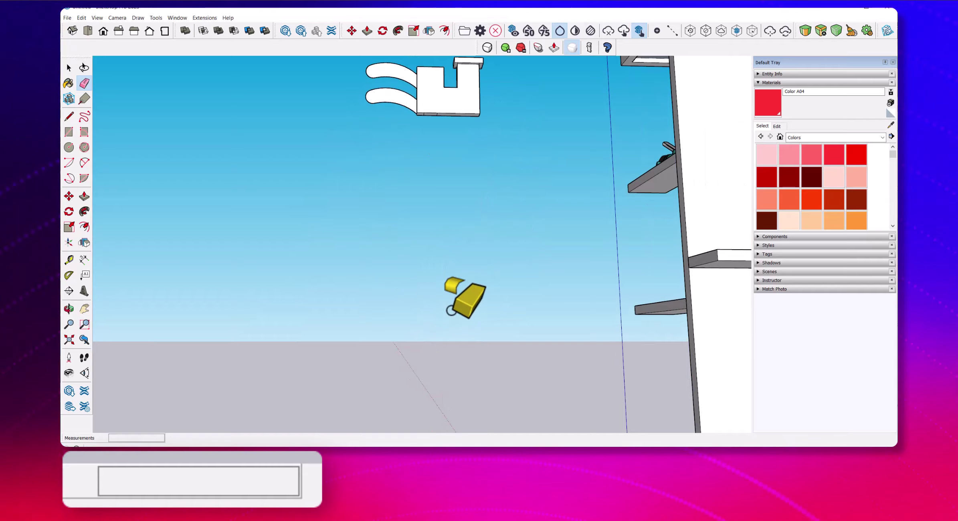
{"action": "mouse_move", "coordinate": [460, 296]}
{"action": "middle_mouse_down"}
{"action": "mouse_move", "coordinate": [434, 223]}
{"action": "mouse_move", "coordinate": [501, 190]}
{"action": "middle_mouse_up"}
{"action": "scroll", "coordinate": [437, 232], "scroll_direction": "up", "scroll_amount": 3}
{"action": "key", "text": "space"}
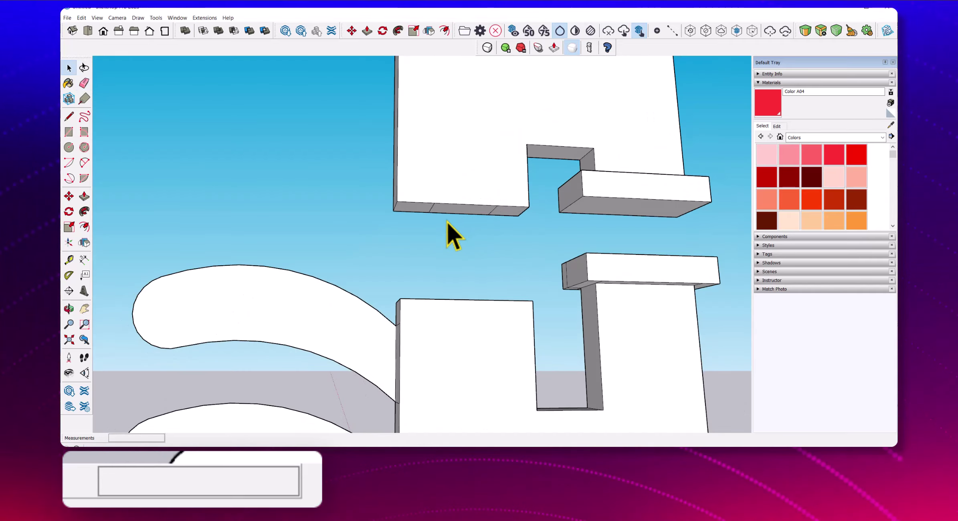
{"action": "mouse_move", "coordinate": [452, 212]}
{"action": "middle_mouse_down"}
{"action": "mouse_move", "coordinate": [461, 229]}
{"action": "mouse_move", "coordinate": [374, 188]}
{"action": "middle_mouse_up"}
{"action": "left_click", "coordinate": [462, 228]}
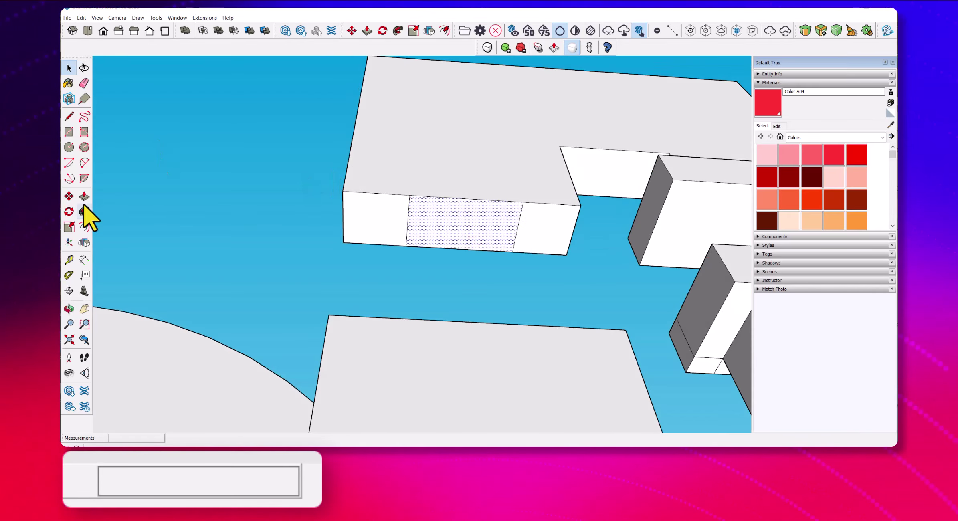
{"action": "left_click", "coordinate": [408, 209]}
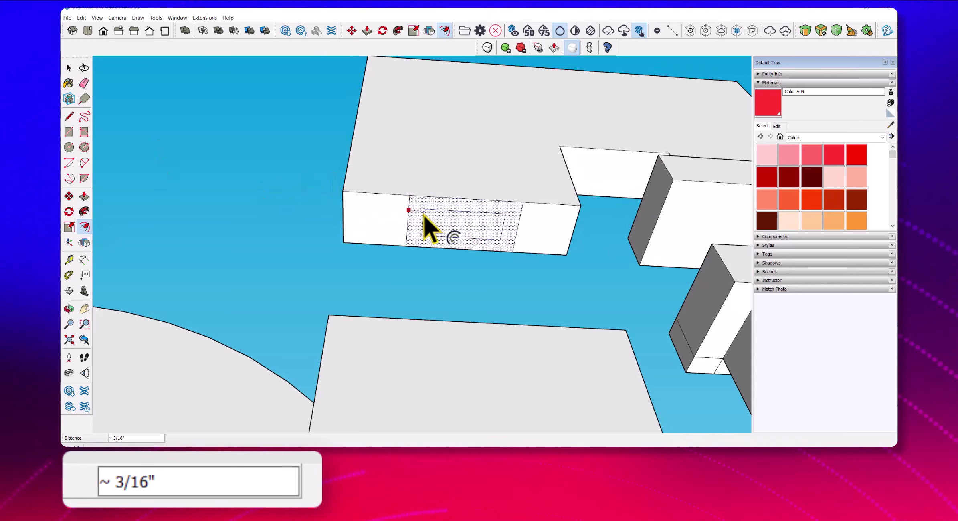
{"action": "left_click", "coordinate": [453, 235]}
{"action": "key", "text": "space"}
- Push/Pull the inset rectangle down into a long post reaching the ground
{"action": "scroll", "coordinate": [457, 226], "scroll_direction": "down", "scroll_amount": 1}
{"action": "key", "text": "p"}
{"action": "left_click", "coordinate": [456, 230]}
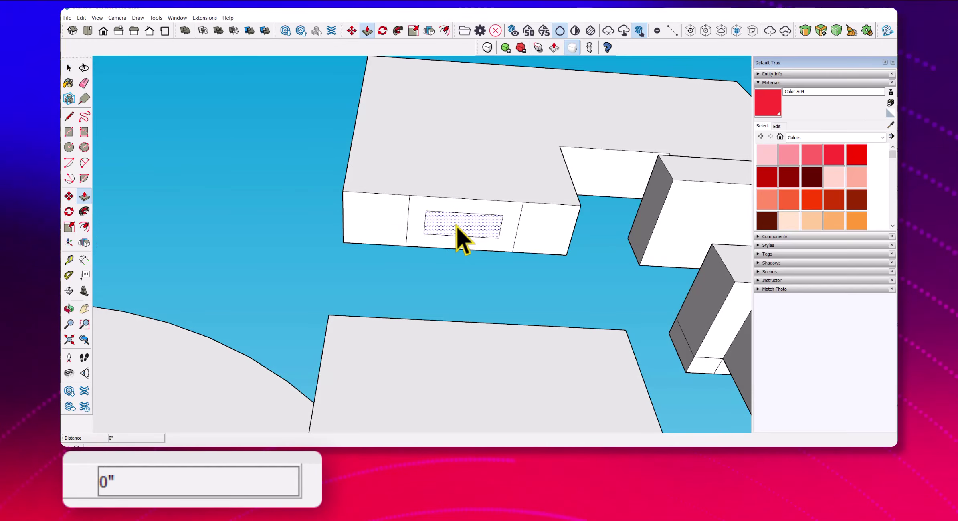
{"action": "mouse_move", "coordinate": [445, 260]}
{"action": "middle_mouse_down"}
{"action": "mouse_move", "coordinate": [411, 375]}
{"action": "mouse_move", "coordinate": [423, 399]}
{"action": "middle_mouse_up"}
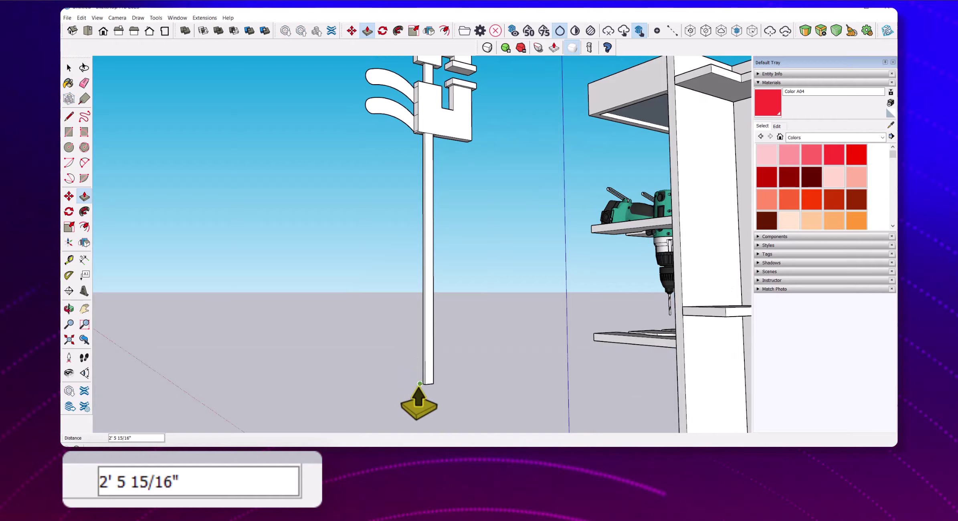
{"action": "scroll", "coordinate": [420, 384], "scroll_direction": "up", "scroll_amount": 2}
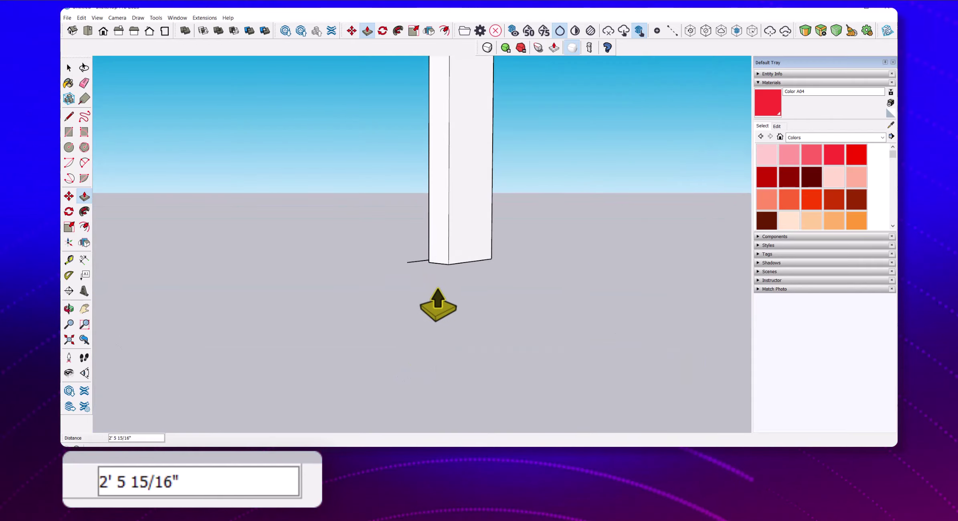
{"action": "left_click", "coordinate": [428, 304]}
- Extrude both curved hook faces to the same 3/4" thickness
{"action": "key", "text": "e"}
{"action": "scroll", "coordinate": [419, 271], "scroll_direction": "down", "scroll_amount": 2}
{"action": "scroll", "coordinate": [407, 312], "scroll_direction": "down", "scroll_amount": 3}
{"action": "middle_click_drag", "start_coordinate": [424, 299], "coordinate": [432, 278]}
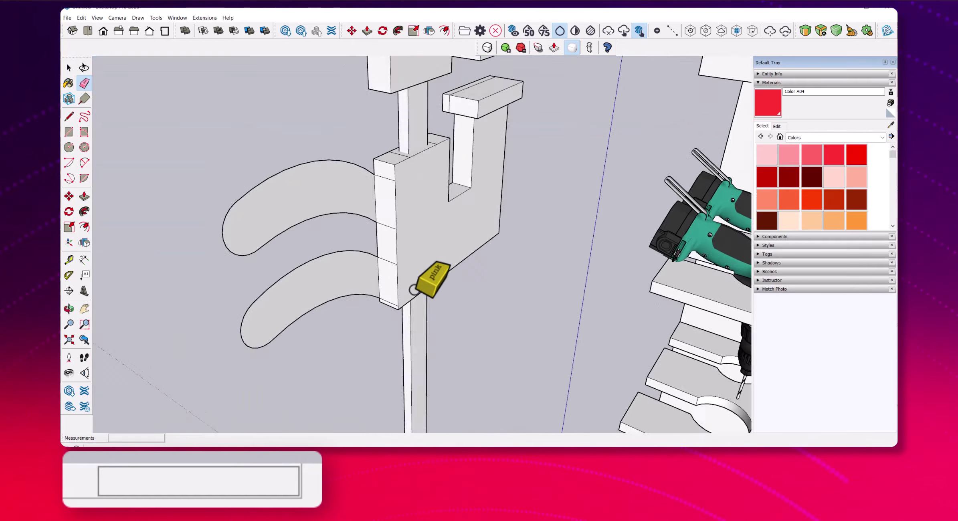
{"action": "key", "text": "space"}
{"action": "scroll", "coordinate": [395, 186], "scroll_direction": "up", "scroll_amount": 2}
{"action": "key", "text": "p"}
{"action": "left_click", "coordinate": [384, 182]}
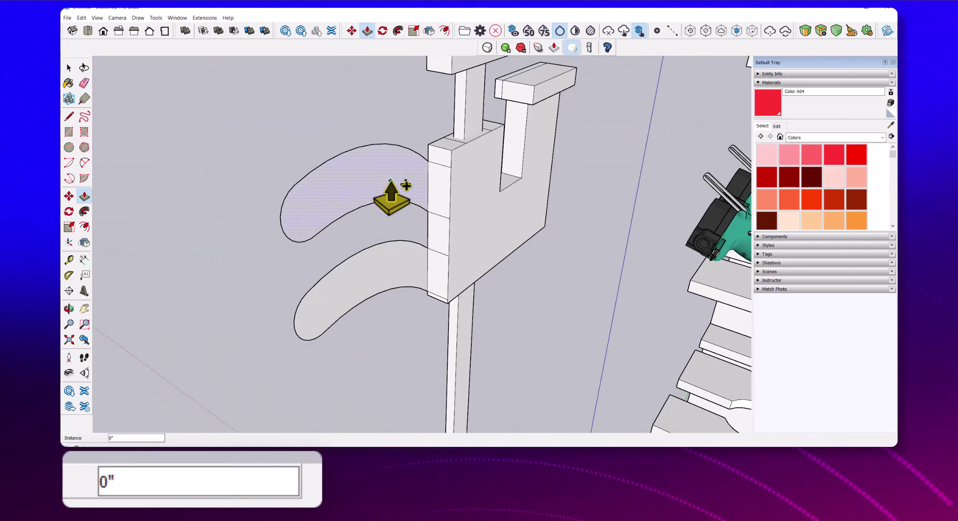
{"action": "key", "text": "Return"}
{"action": "key", "text": "space"}
{"action": "left_click", "coordinate": [371, 273]}
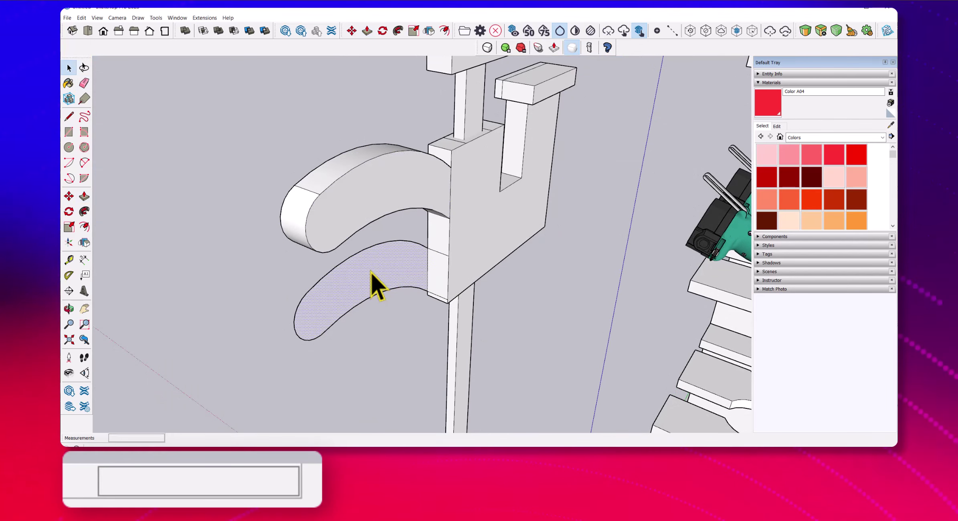
{"action": "left_click", "coordinate": [374, 269]}
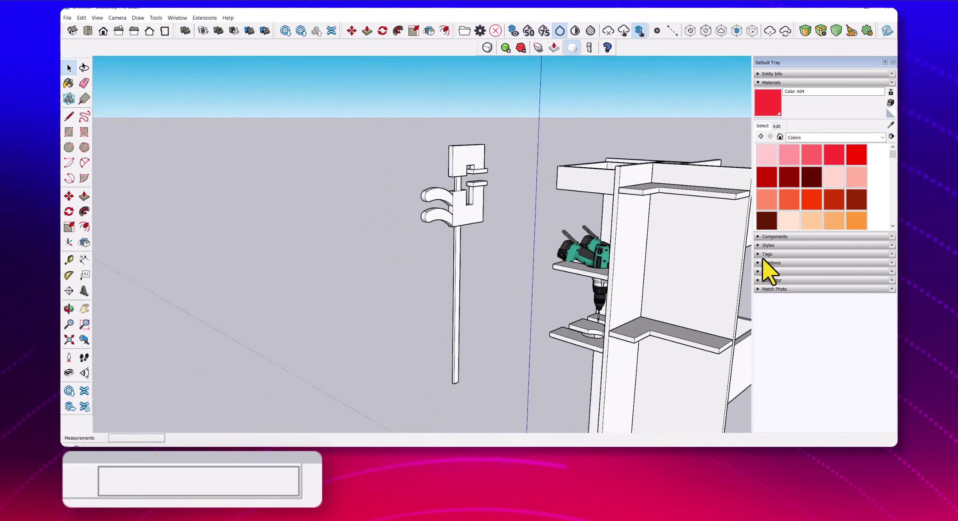
- Paint the hanger's back panel grey with Color M05
{"action": "left_click", "coordinate": [796, 138]}
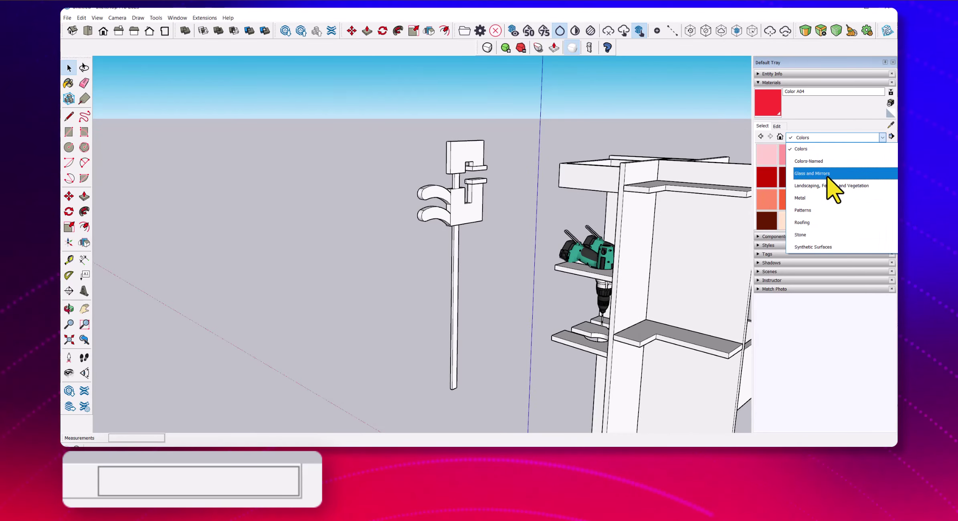
{"action": "scroll", "coordinate": [843, 192], "scroll_direction": "down", "scroll_amount": 10}
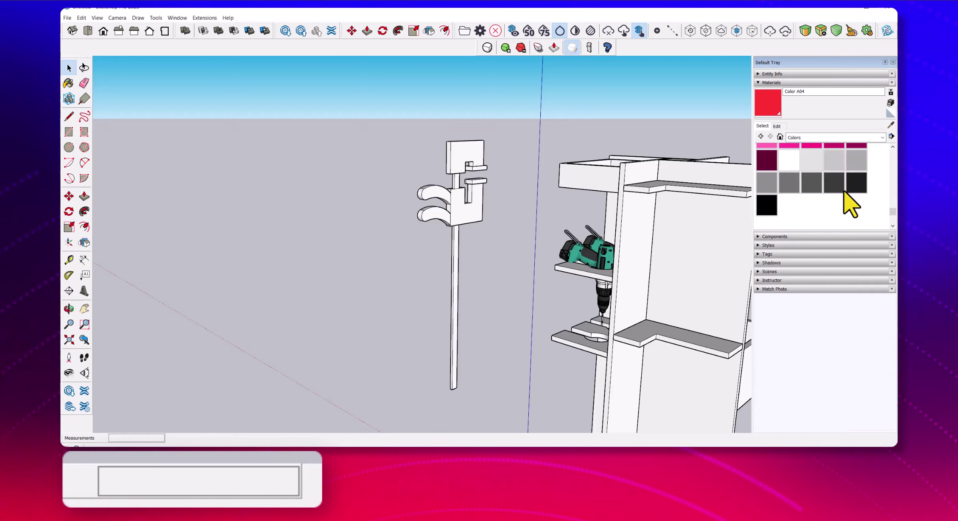
{"action": "scroll", "coordinate": [842, 191], "scroll_direction": "up", "scroll_amount": 2}
{"action": "left_click", "coordinate": [789, 217]}
{"action": "left_click", "coordinate": [530, 201]}
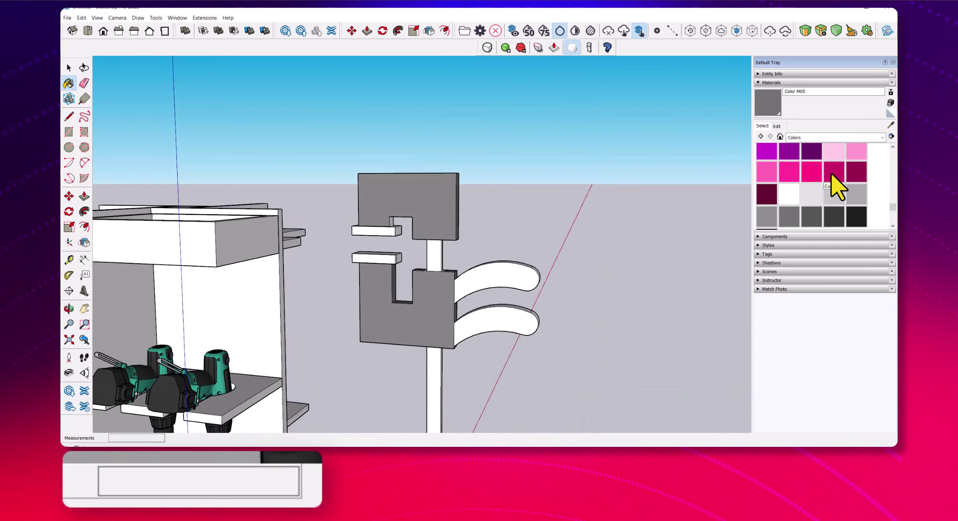
- Paint the upper and lower hanger arms teal with Color H06
{"action": "scroll", "coordinate": [835, 178], "scroll_direction": "up", "scroll_amount": 3}
{"action": "left_click", "coordinate": [789, 163]}
{"action": "left_click", "coordinate": [536, 297]}
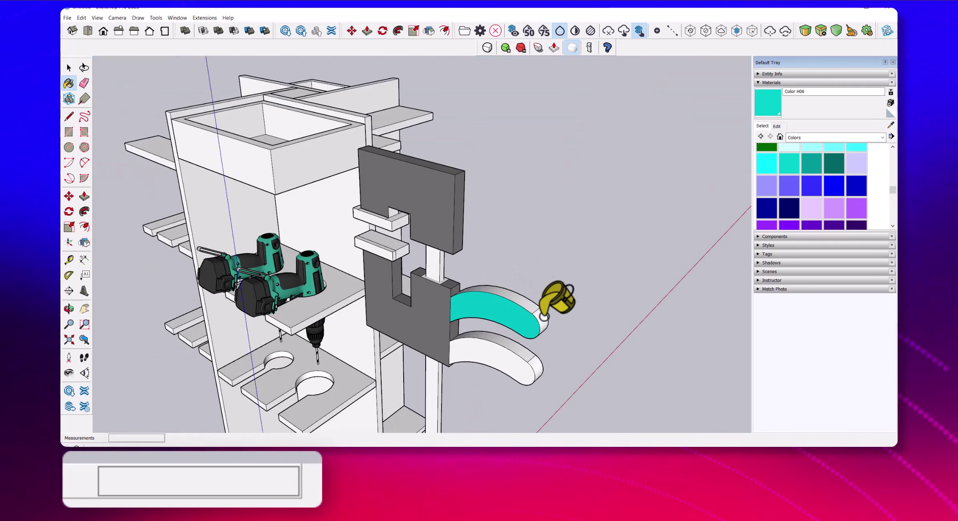
{"action": "left_click", "coordinate": [538, 306]}
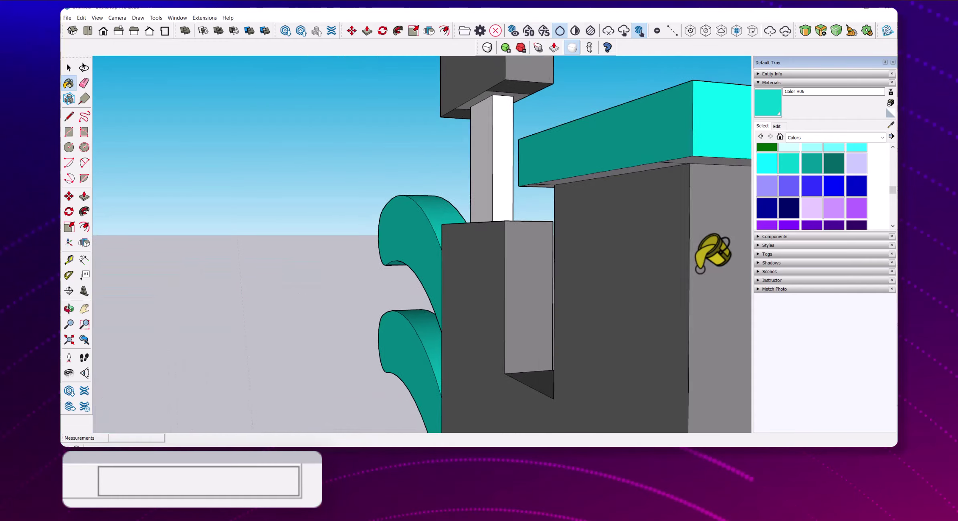
{"action": "left_click", "coordinate": [638, 235]}
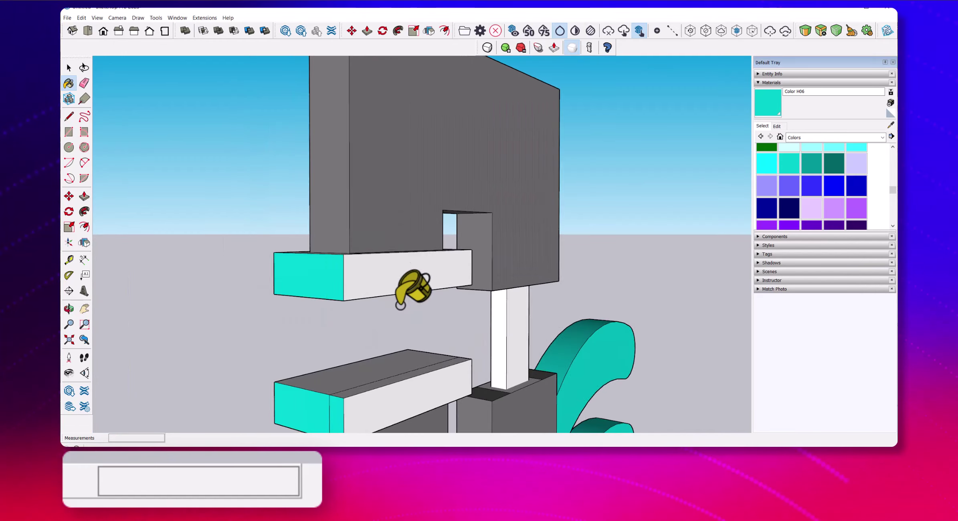
{"action": "left_click", "coordinate": [403, 294]}
{"action": "left_click", "coordinate": [423, 333]}
- Paint the hanger's vertical pole black with Color M09
{"action": "scroll", "coordinate": [810, 195], "scroll_direction": "down", "scroll_amount": 3}
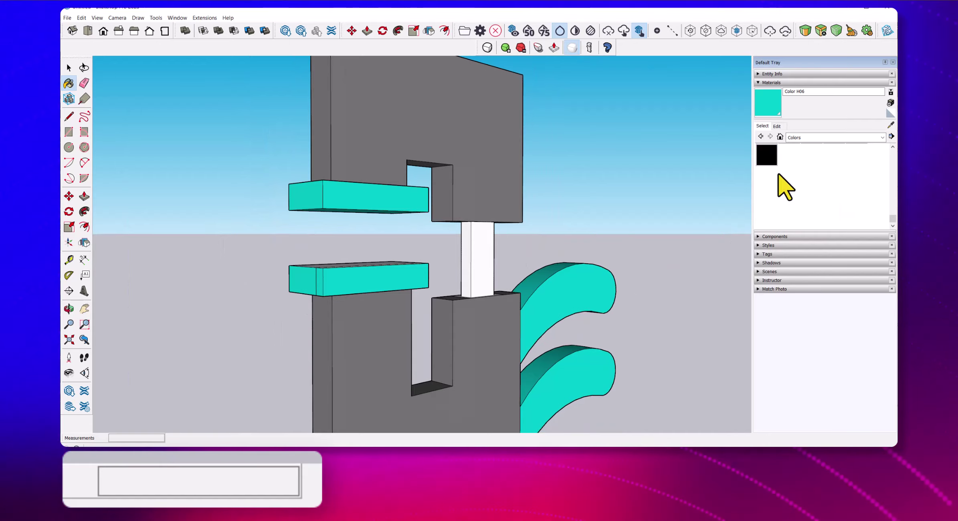
{"action": "left_click", "coordinate": [766, 155]}
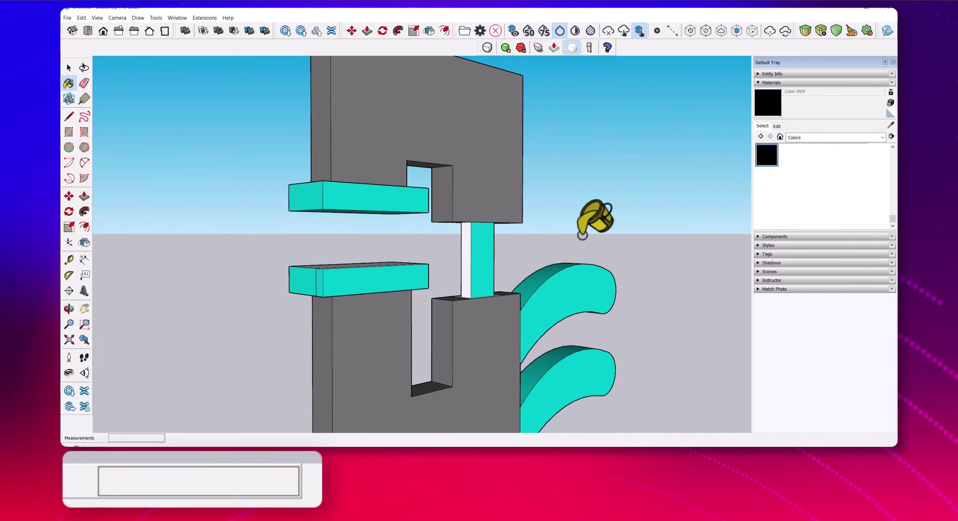
{"action": "left_click", "coordinate": [470, 252]}
{"action": "middle_click_drag", "start_coordinate": [482, 237], "coordinate": [455, 268]}
{"action": "scroll", "coordinate": [456, 320], "scroll_direction": "down", "scroll_amount": 5}
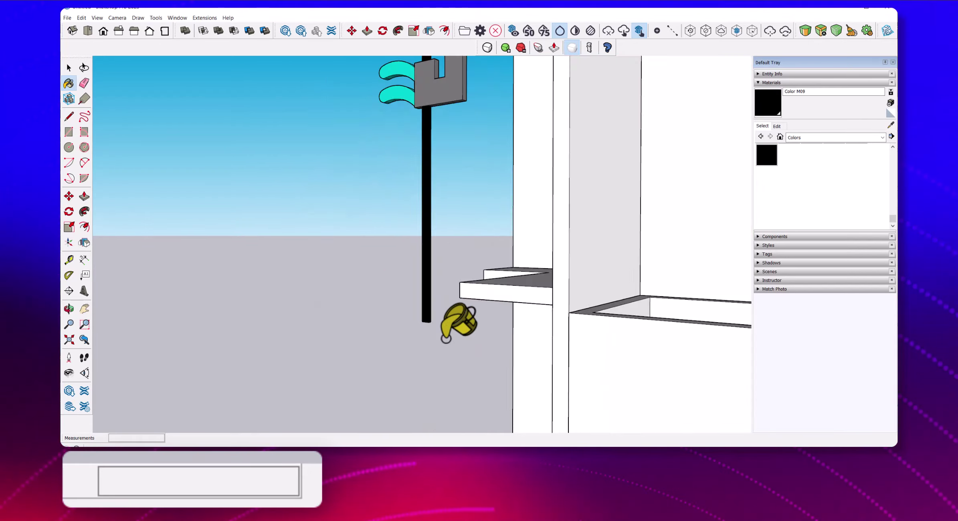
{"action": "scroll", "coordinate": [487, 381], "scroll_direction": "down", "scroll_amount": 3}
- Window-select the whole clamp hanger and make it a group
{"action": "left_click_drag", "start_coordinate": [373, 116], "coordinate": [502, 419]}
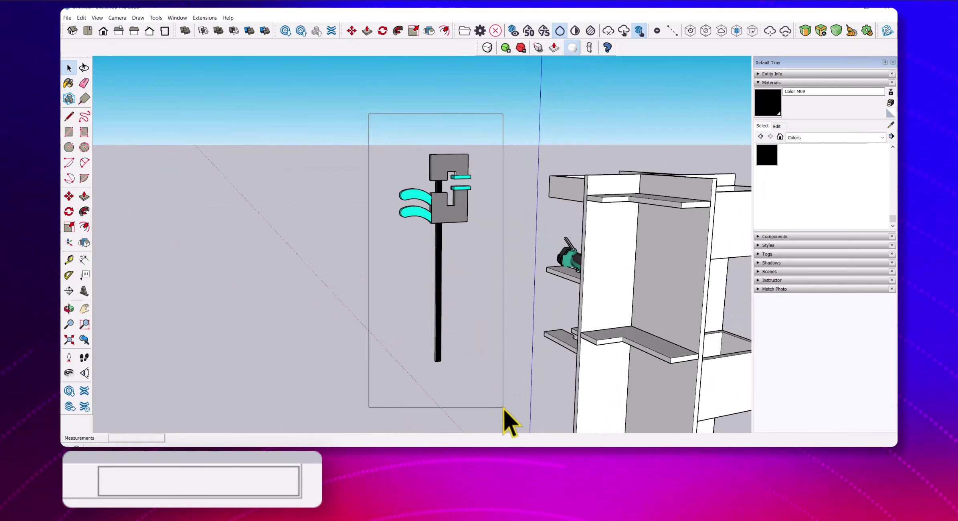
{"action": "scroll", "coordinate": [419, 233], "scroll_direction": "up", "scroll_amount": 2}
{"action": "right_click", "coordinate": [450, 207]}
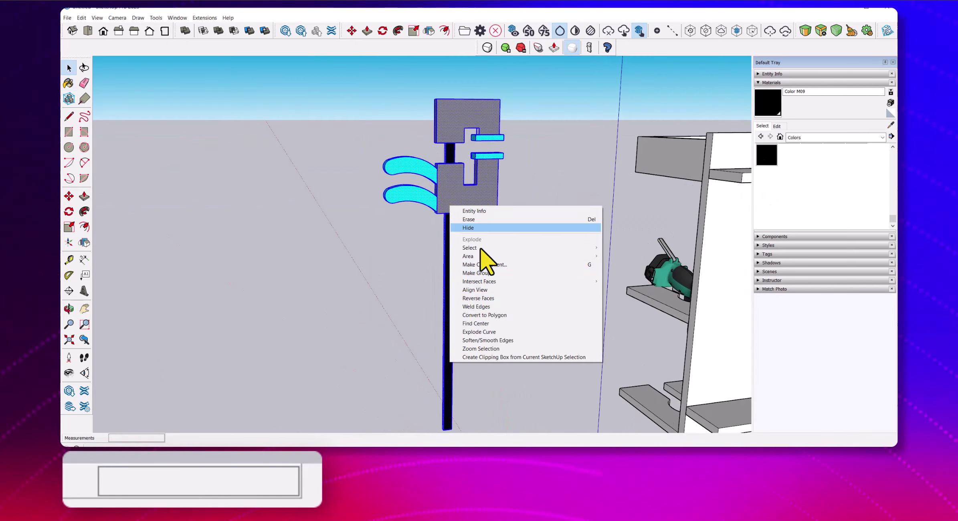
{"action": "left_click", "coordinate": [504, 276]}
{"action": "scroll", "coordinate": [432, 358], "scroll_direction": "down", "scroll_amount": 3}
{"action": "middle_click_drag", "start_coordinate": [432, 358], "coordinate": [350, 244]}
- Move the hanger group over alongside the cart cabinet's side
{"action": "key", "text": "m"}
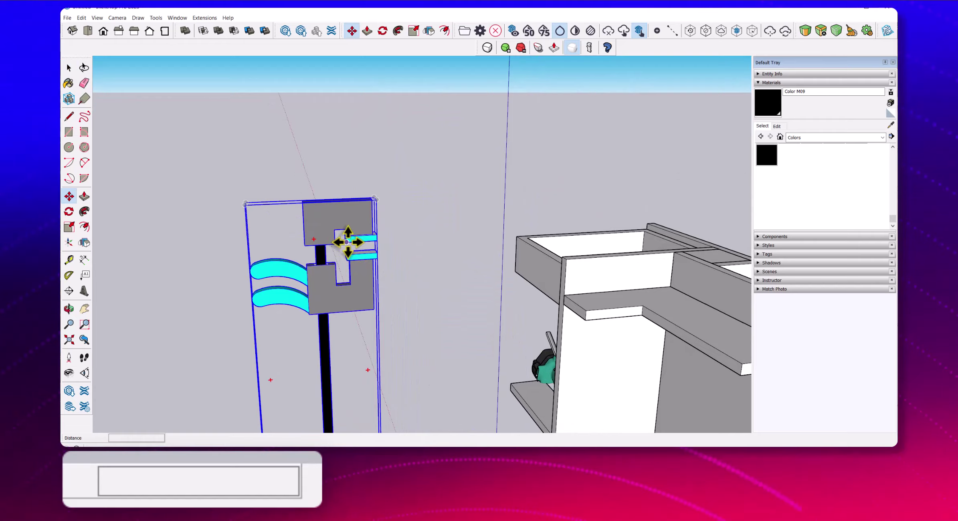
{"action": "left_click_drag", "start_coordinate": [346, 243], "coordinate": [533, 275]}
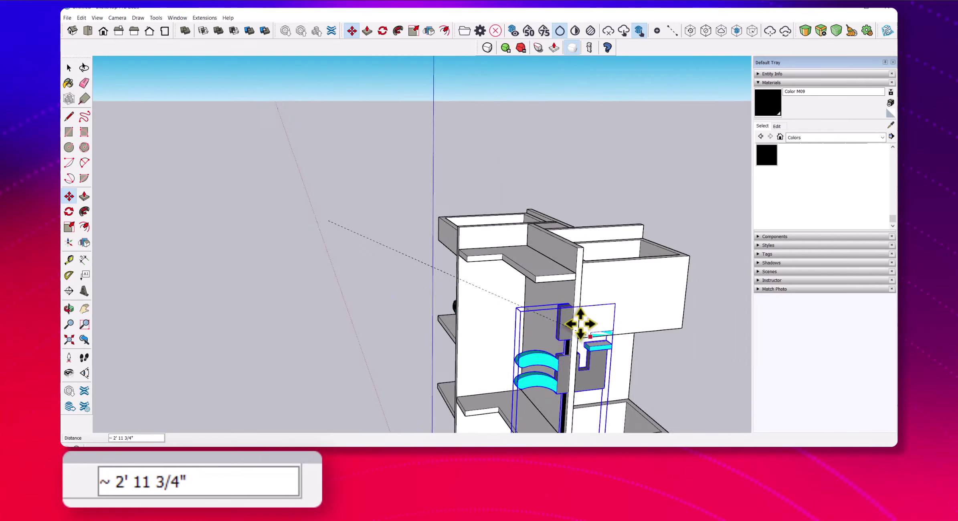
{"action": "mouse_move", "coordinate": [530, 271]}
{"action": "middle_mouse_down"}
{"action": "mouse_move", "coordinate": [635, 293]}
{"action": "mouse_move", "coordinate": [619, 266]}
{"action": "middle_mouse_up"}
{"action": "left_click_drag", "start_coordinate": [620, 266], "coordinate": [413, 274]}
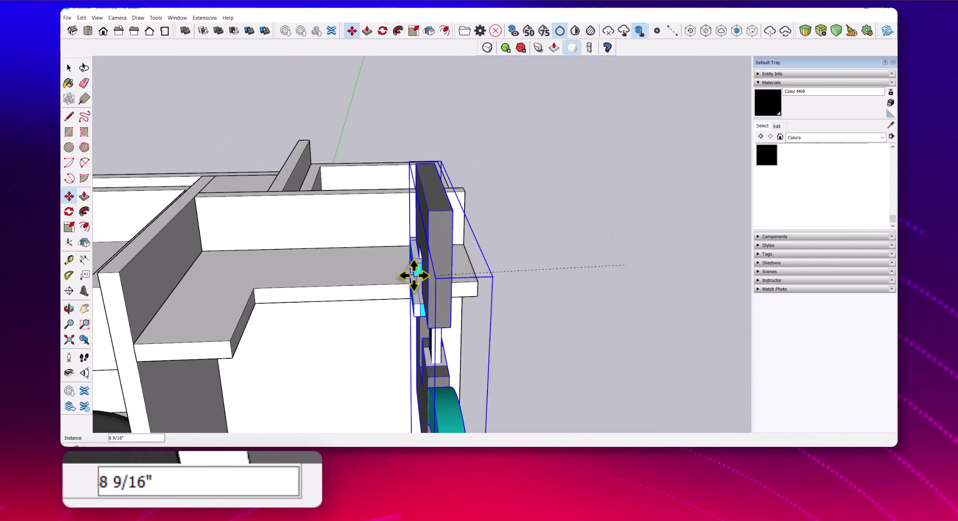
{"action": "scroll", "coordinate": [316, 385], "scroll_direction": "up", "scroll_amount": 3}
{"action": "scroll", "coordinate": [543, 253], "scroll_direction": "up", "scroll_amount": 5}
{"action": "mouse_move", "coordinate": [543, 253]}
{"action": "middle_mouse_down"}
{"action": "mouse_move", "coordinate": [539, 246]}
{"action": "mouse_move", "coordinate": [539, 306]}
{"action": "middle_mouse_up"}
{"action": "mouse_move", "coordinate": [430, 259]}
{"action": "left_mouse_down"}
{"action": "mouse_move", "coordinate": [513, 252]}
{"action": "mouse_move", "coordinate": [541, 265]}
{"action": "mouse_move", "coordinate": [571, 252]}
{"action": "left_mouse_up"}
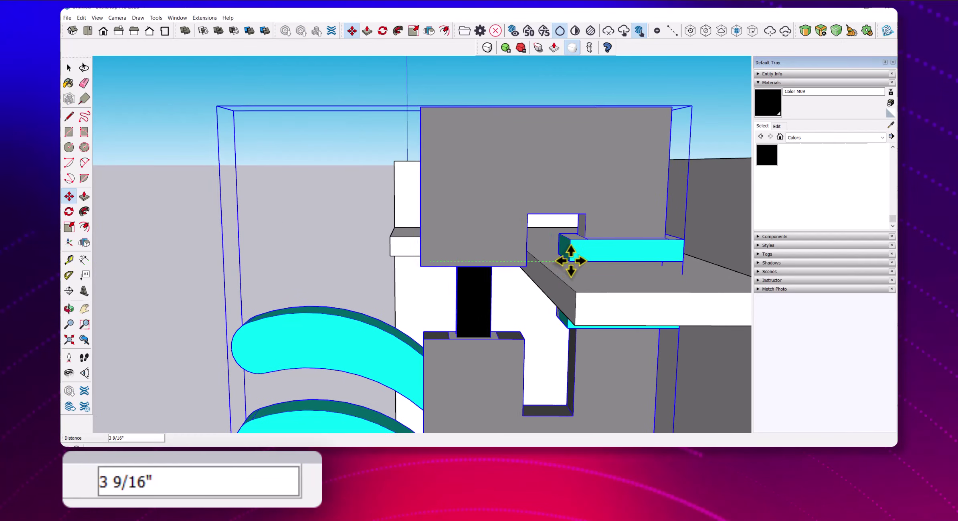
- Slide the hanger along the guide line exactly 8" into its final position
{"action": "scroll", "coordinate": [427, 389], "scroll_direction": "down", "scroll_amount": 5}
{"action": "middle_click_drag", "start_coordinate": [428, 389], "coordinate": [531, 343]}
{"action": "scroll", "coordinate": [531, 343], "scroll_direction": "up", "scroll_amount": 3}
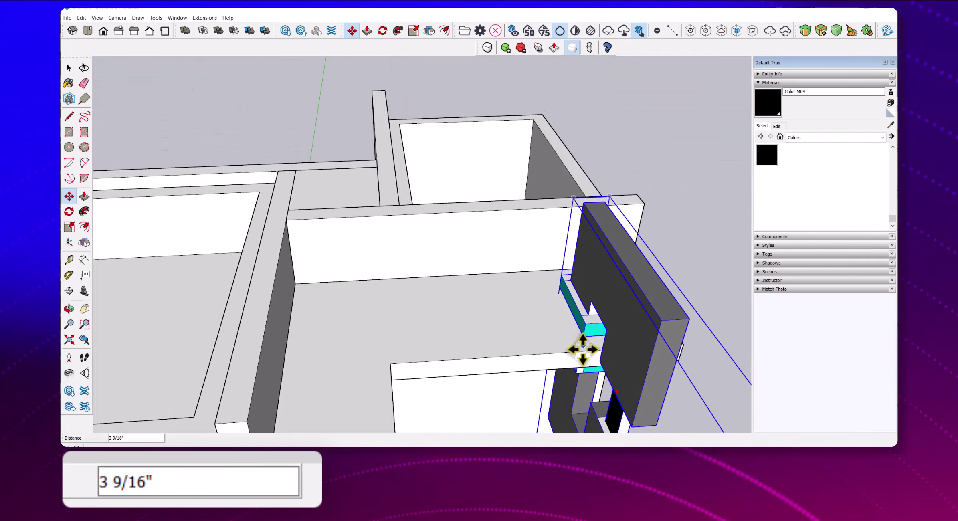
{"action": "mouse_move", "coordinate": [578, 342]}
{"action": "left_mouse_down"}
{"action": "mouse_move", "coordinate": [614, 321]}
{"action": "mouse_move", "coordinate": [622, 332]}
{"action": "left_mouse_up"}
{"action": "scroll", "coordinate": [622, 332], "scroll_direction": "down", "scroll_amount": 5}
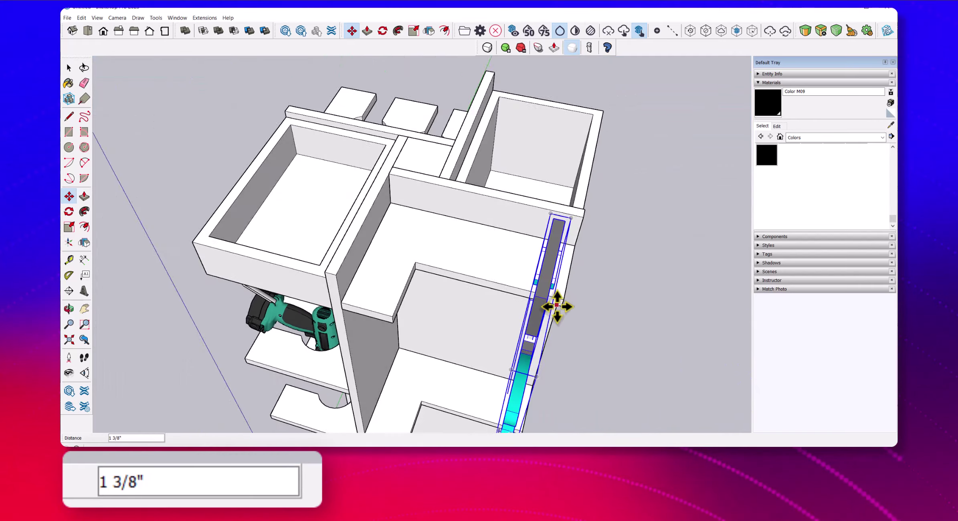
{"action": "middle_click_drag", "start_coordinate": [557, 306], "coordinate": [541, 280]}
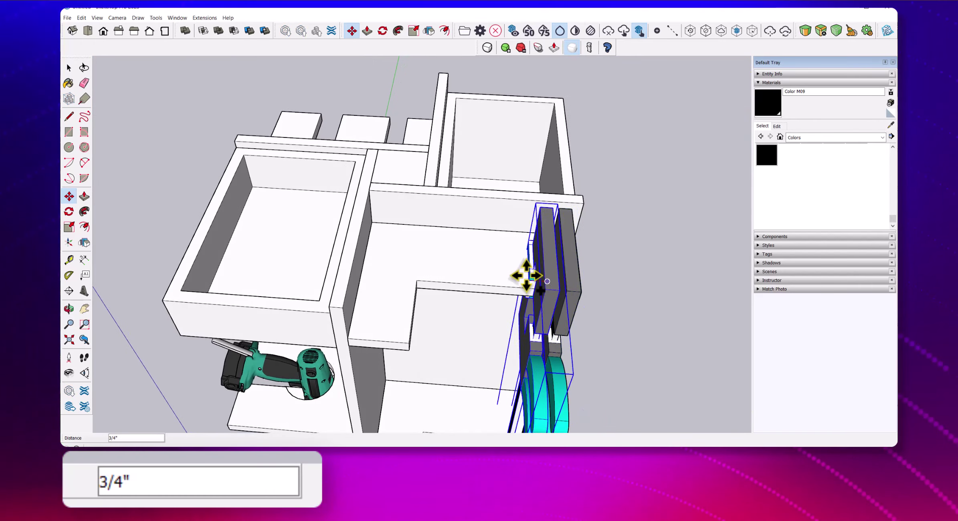
{"action": "left_click_drag", "start_coordinate": [526, 276], "coordinate": [420, 276]}
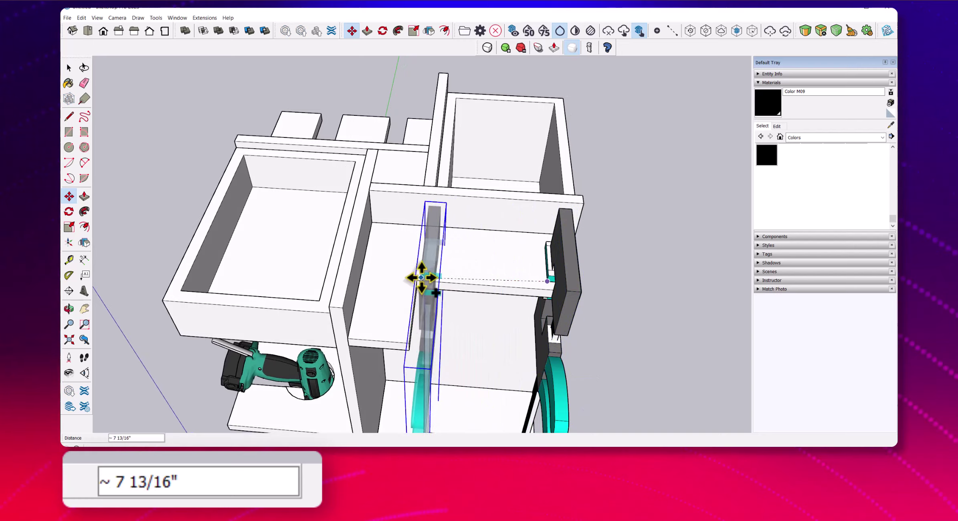
{"action": "type", "text": "8"}
{"action": "key", "text": "Return"}
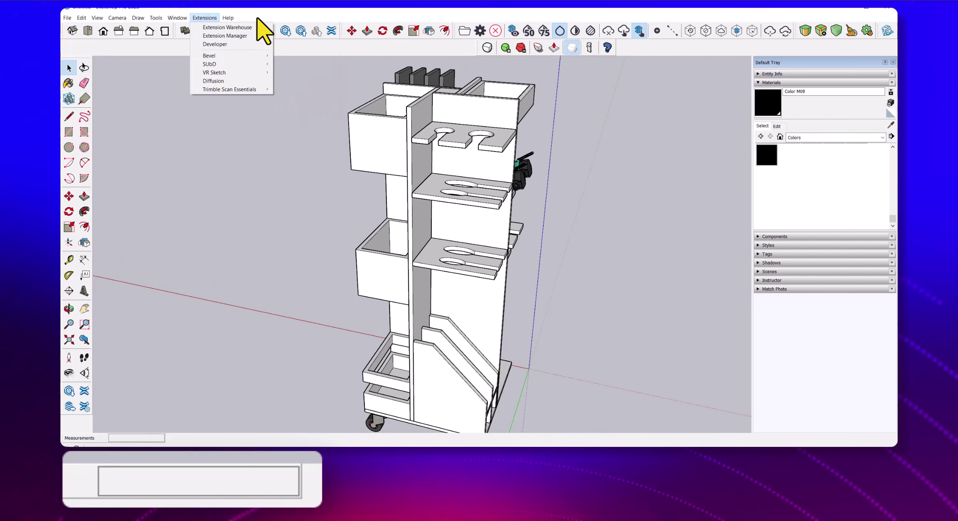
- Generate a 'Wooden cart' Diffusion render, save it as a scene, and orbit closer
{"action": "left_click", "coordinate": [223, 82]}
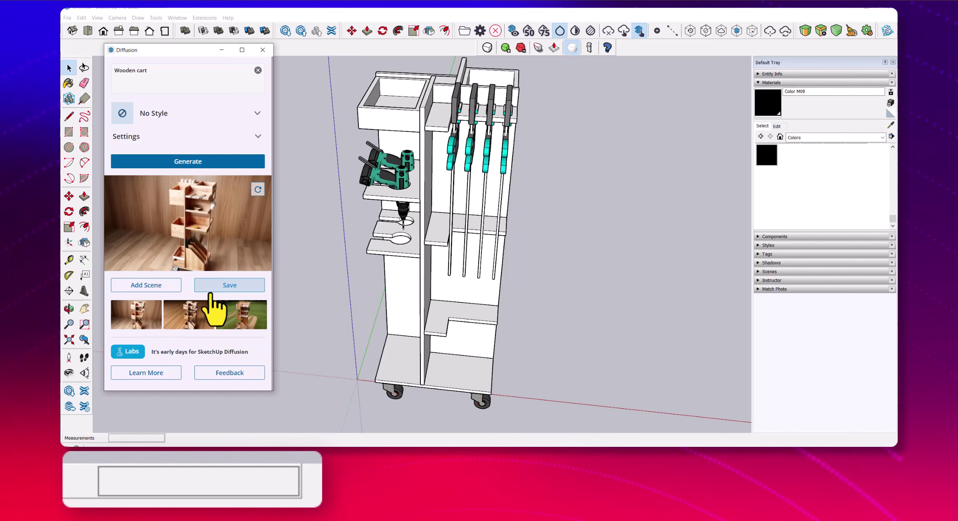
{"action": "left_click", "coordinate": [149, 285]}
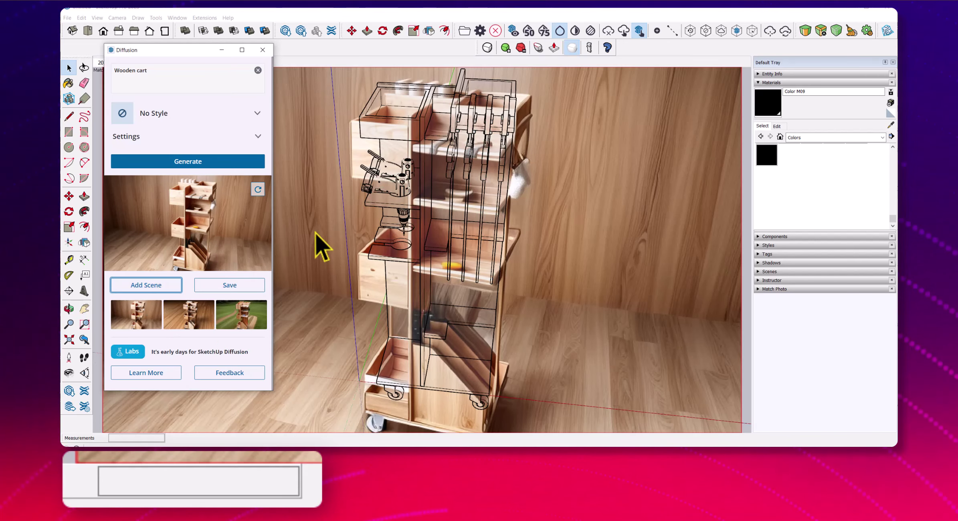
{"action": "mouse_move", "coordinate": [589, 278]}
{"action": "middle_mouse_down"}
{"action": "mouse_move", "coordinate": [504, 284]}
{"action": "mouse_move", "coordinate": [546, 292]}
{"action": "middle_mouse_up"}
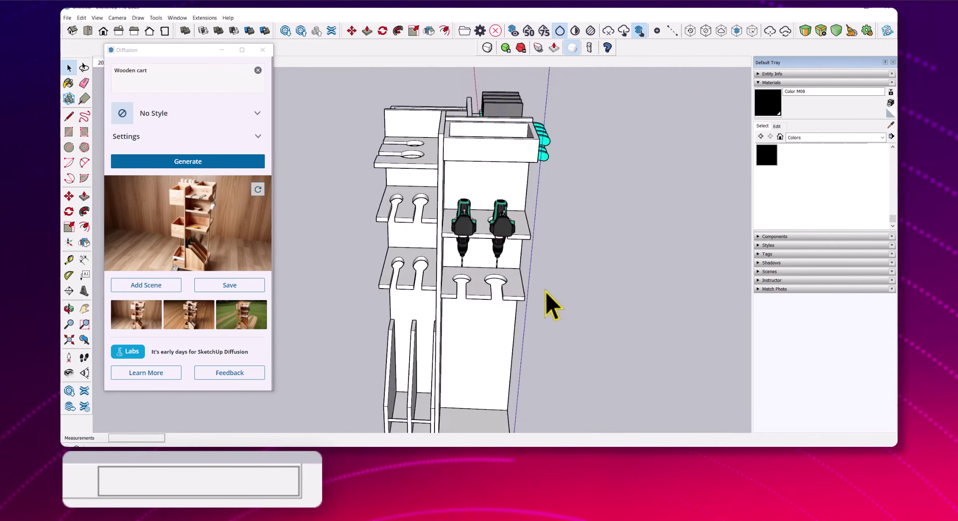
{"action": "scroll", "coordinate": [546, 292], "scroll_direction": "up", "scroll_amount": 3}
{"action": "scroll", "coordinate": [546, 293], "scroll_direction": "up", "scroll_amount": 3}
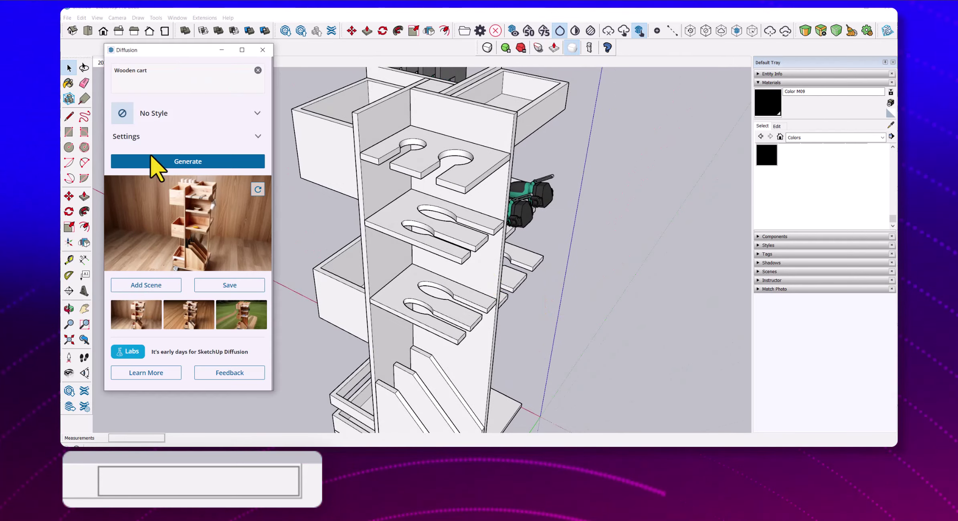
- Generate a new batch of wooden-cart Diffusion renders from the closer view and preview them
{"action": "left_click", "coordinate": [185, 160]}
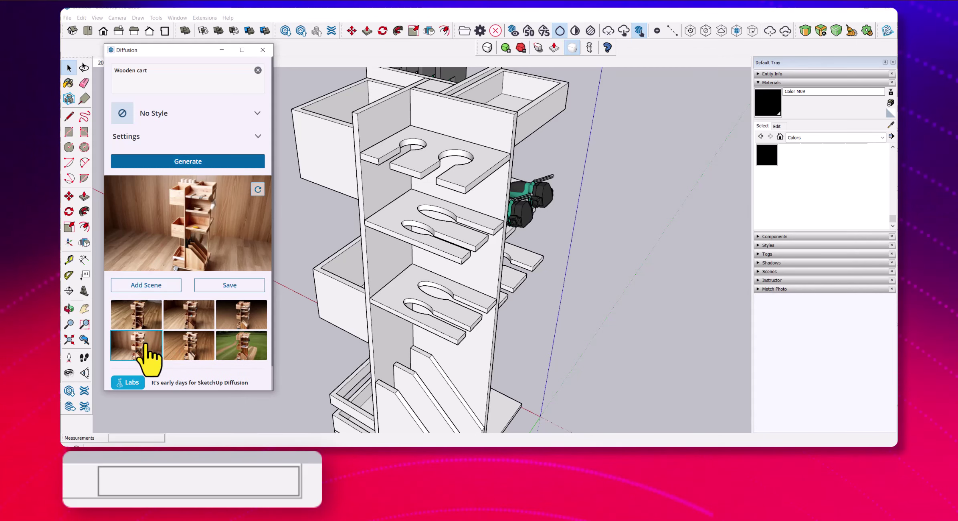
{"action": "left_click", "coordinate": [145, 344]}
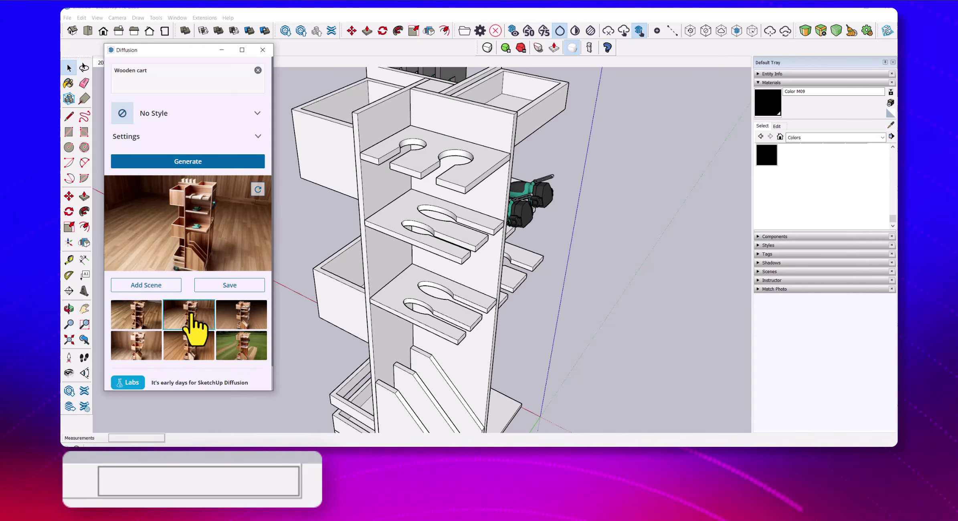
{"action": "left_click", "coordinate": [138, 344]}
{"action": "left_click", "coordinate": [189, 320]}
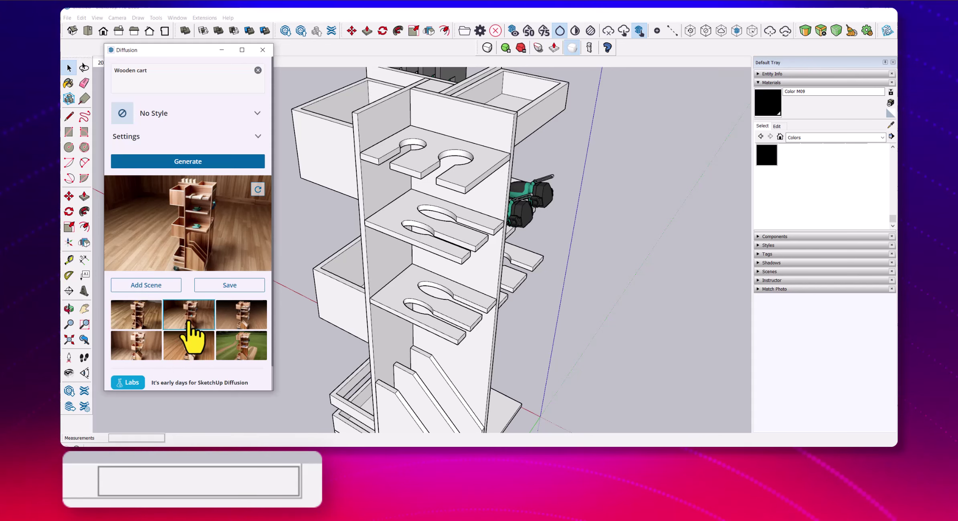
- Keep the chosen wooden-cart render as a second scene and close the Diffusion panel
{"action": "left_click", "coordinate": [153, 345]}
{"action": "left_click", "coordinate": [160, 284]}
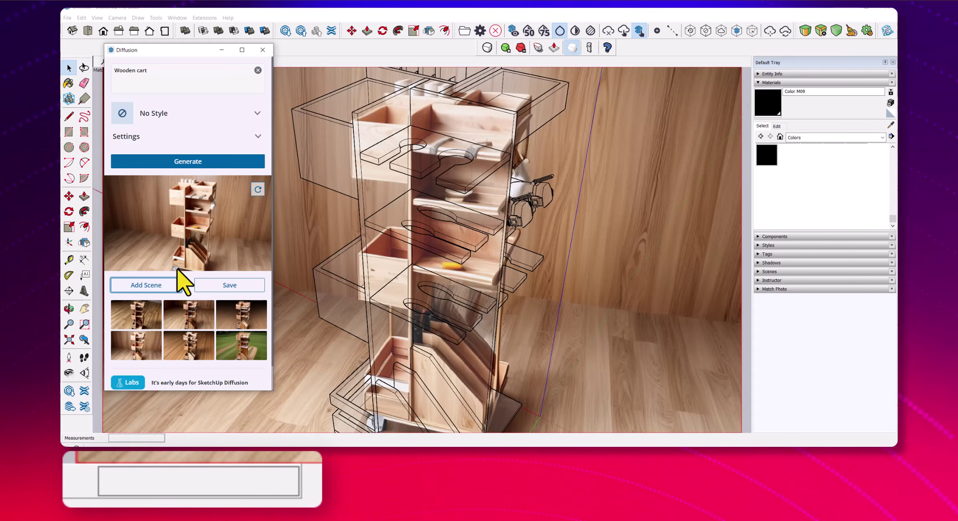
{"action": "left_click", "coordinate": [268, 52]}
{"action": "right_click", "coordinate": [295, 207]}
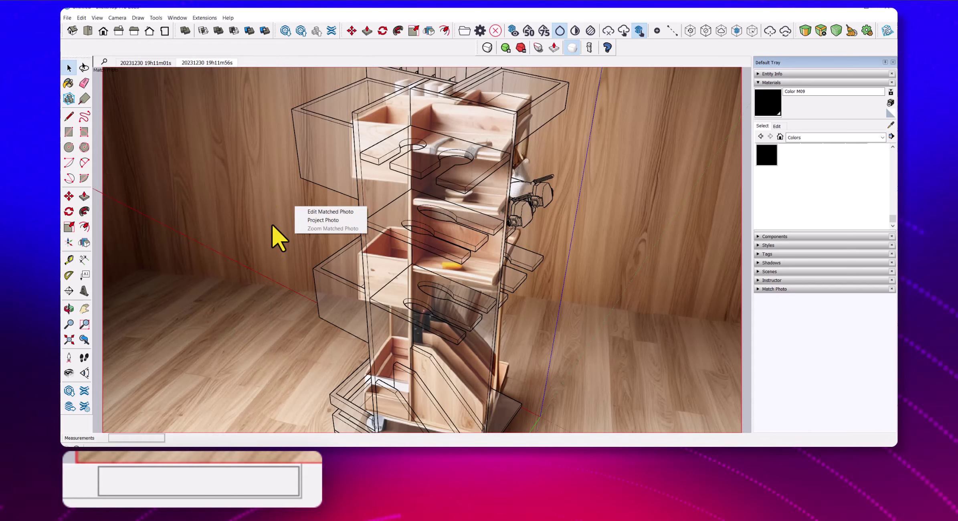
- Look through the View menu's display options, then dismiss the menu
{"action": "left_click", "coordinate": [95, 18]}
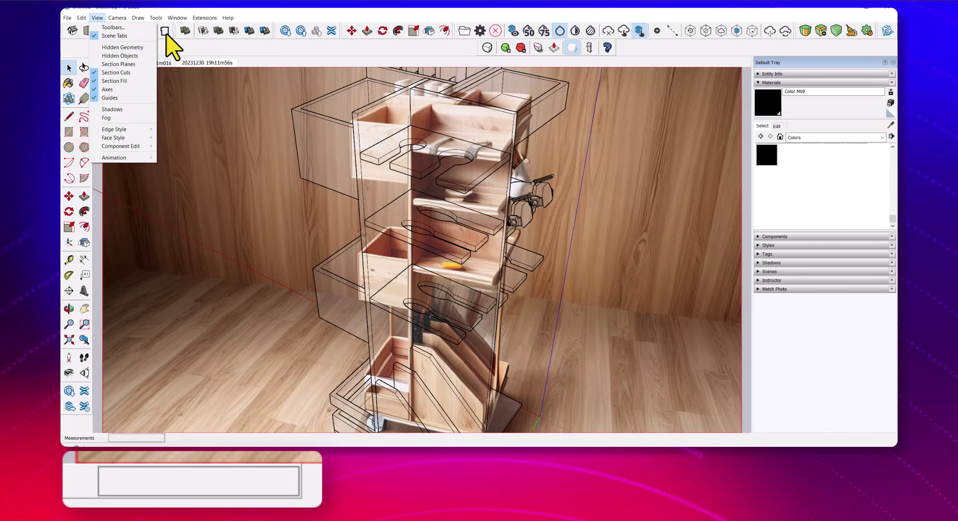
{"action": "left_click", "coordinate": [315, 101]}
{"action": "scroll", "coordinate": [193, 241], "scroll_direction": "down", "scroll_amount": 5}
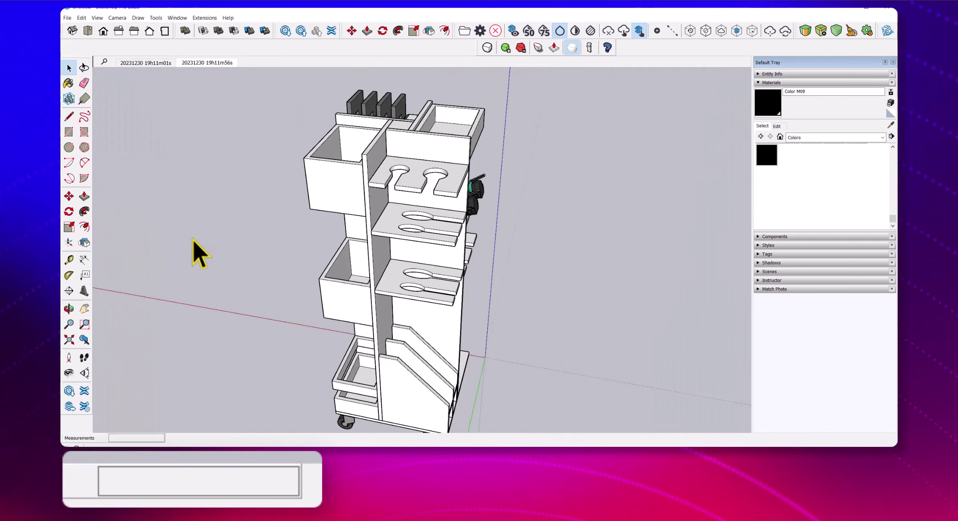
{"action": "scroll", "coordinate": [193, 240], "scroll_direction": "down", "scroll_amount": 5}
{"action": "left_click", "coordinate": [134, 65]}
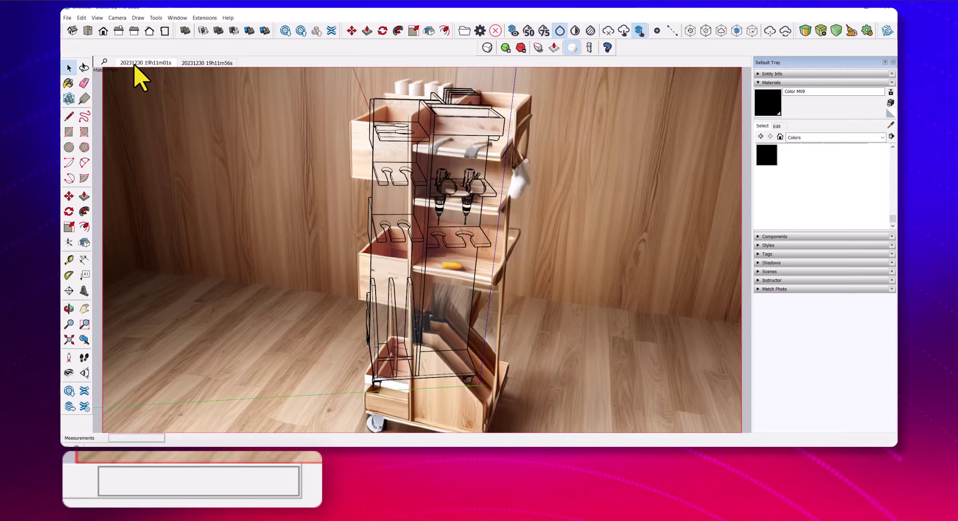
{"action": "left_click", "coordinate": [197, 60]}
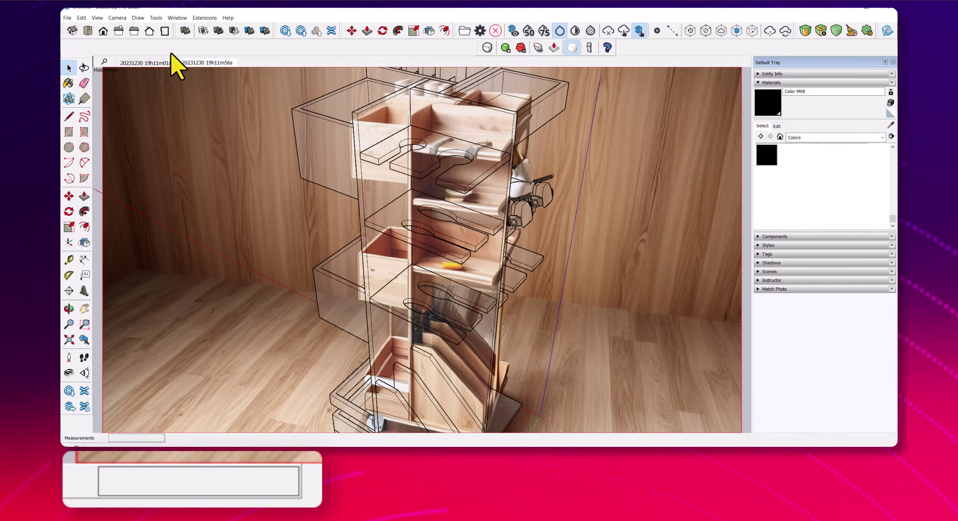
{"action": "left_click", "coordinate": [161, 63]}
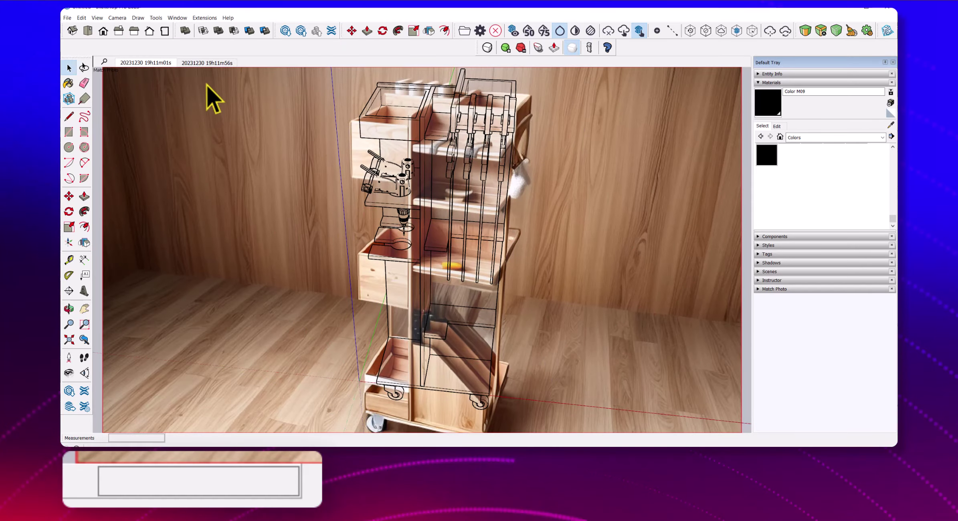
{"action": "left_click", "coordinate": [209, 63]}
{"action": "left_click", "coordinate": [211, 64]}
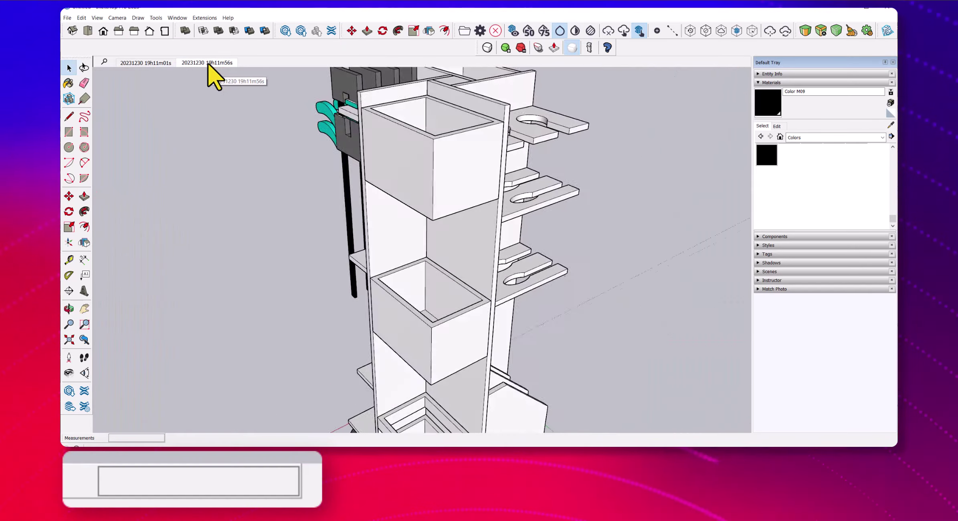
{"action": "left_click", "coordinate": [206, 62]}
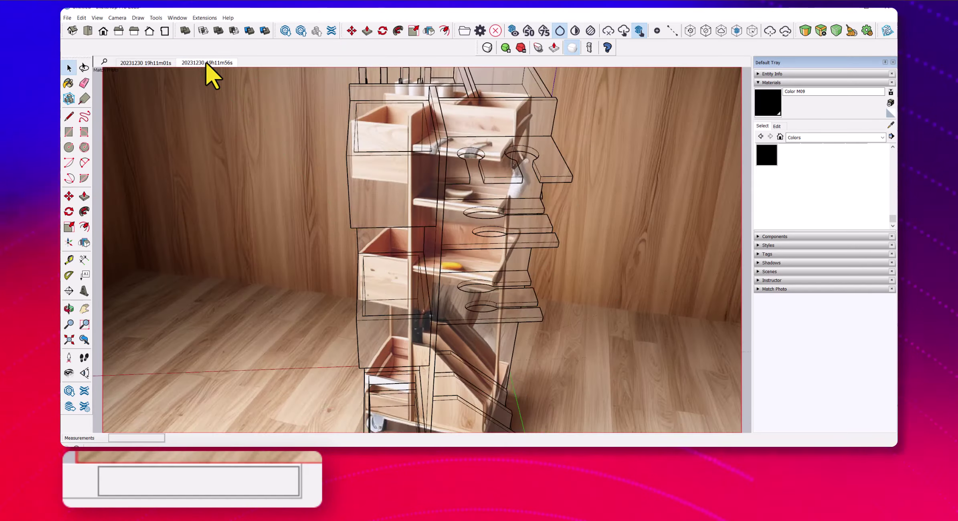